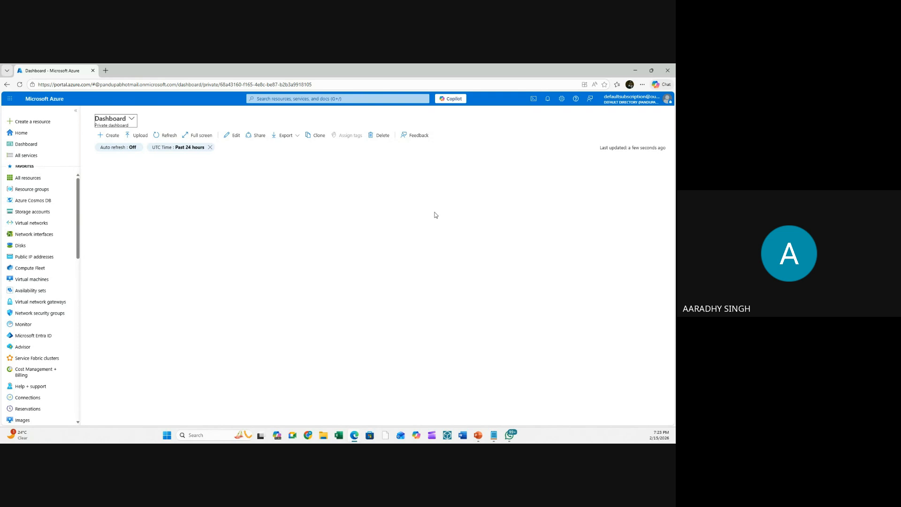
- Open the storage accounts list from the dashboard and start creating a new storage account
click(434, 213)
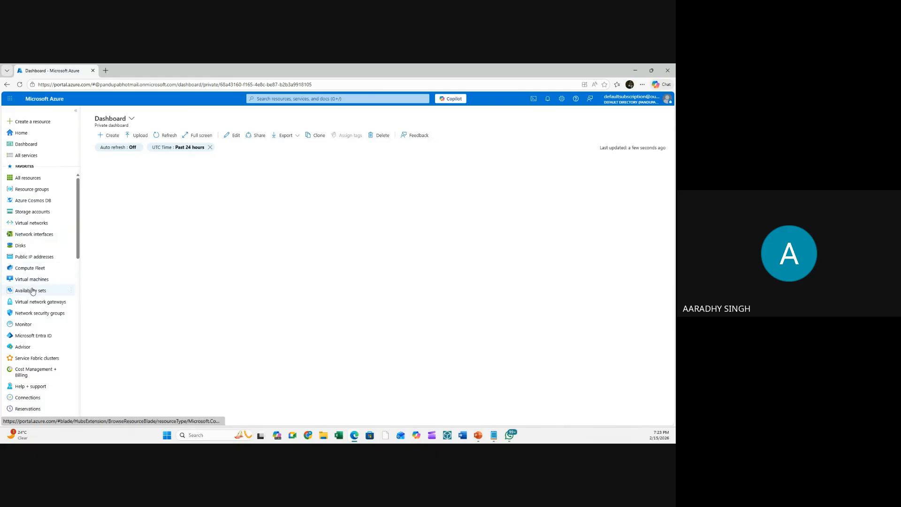
scroll(32, 334, down, 10)
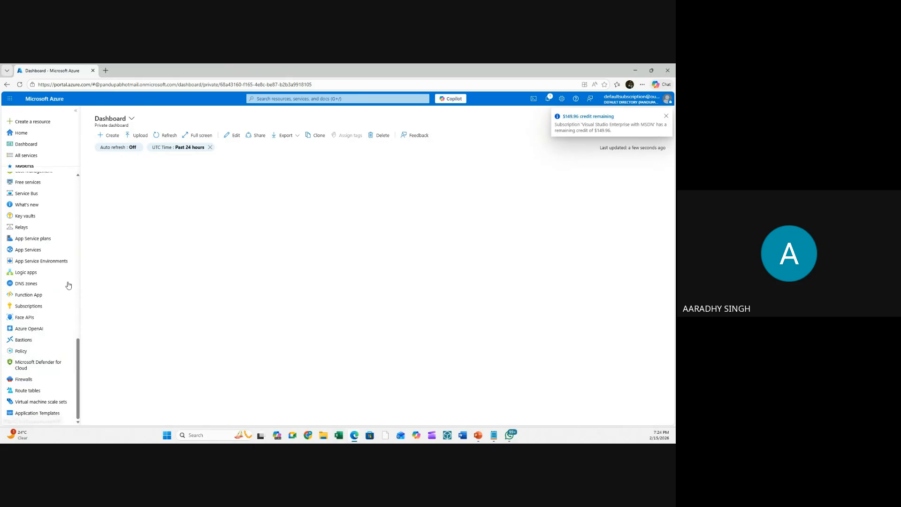
scroll(46, 307, up, 10)
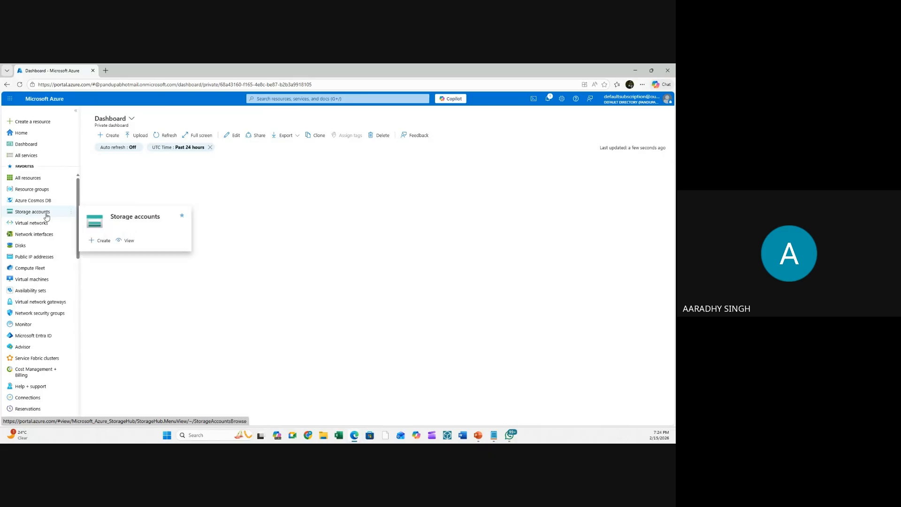
click(47, 217)
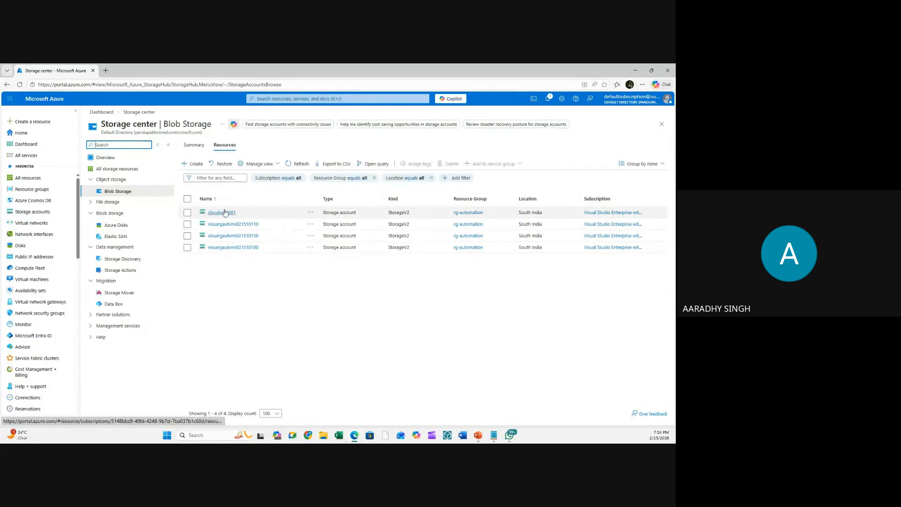
click(262, 342)
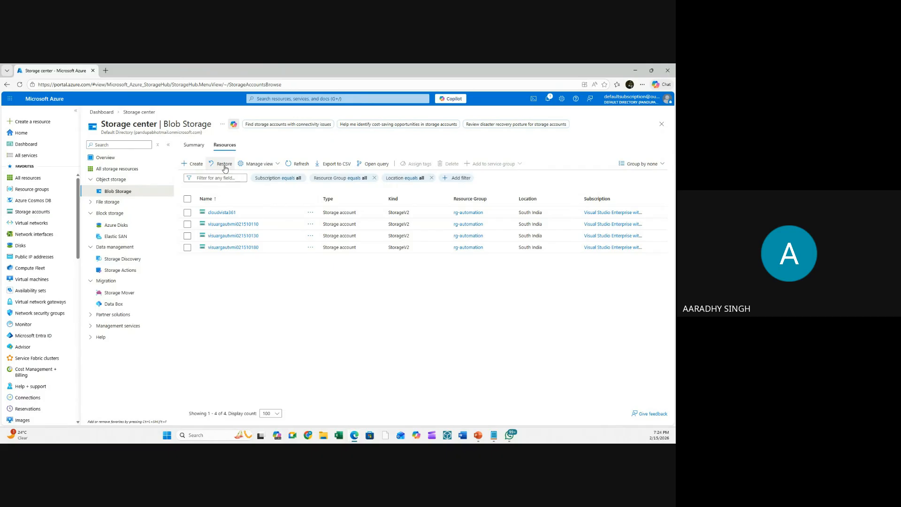
click(191, 166)
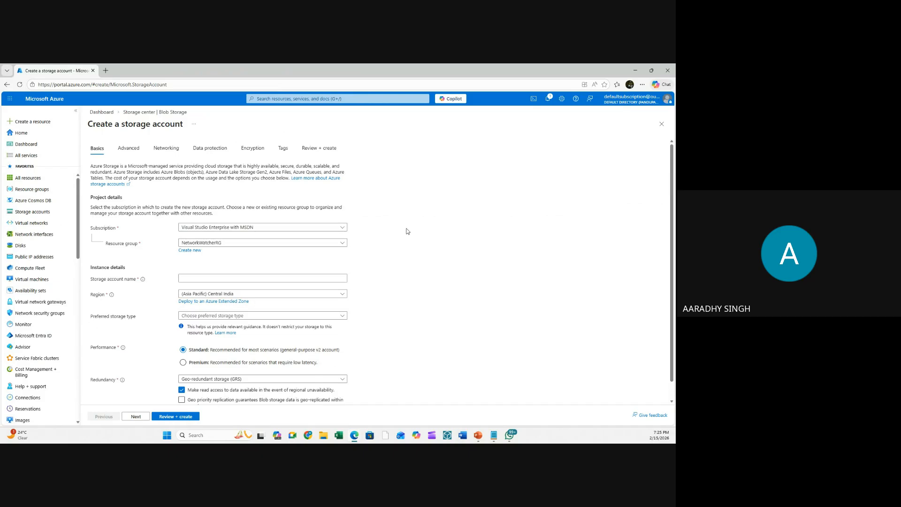
- Create a new resource group named RG-DABUR-DSL-PROD for the storage account
click(197, 252)
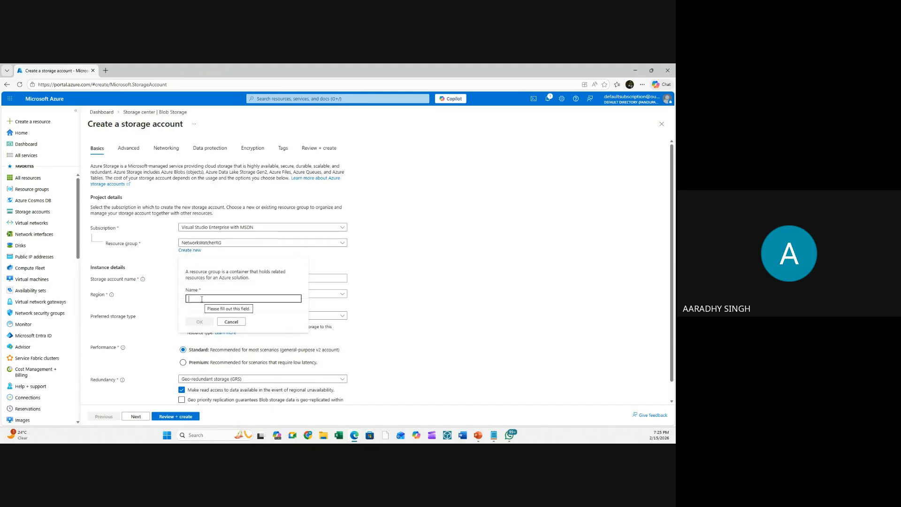
text(RG)
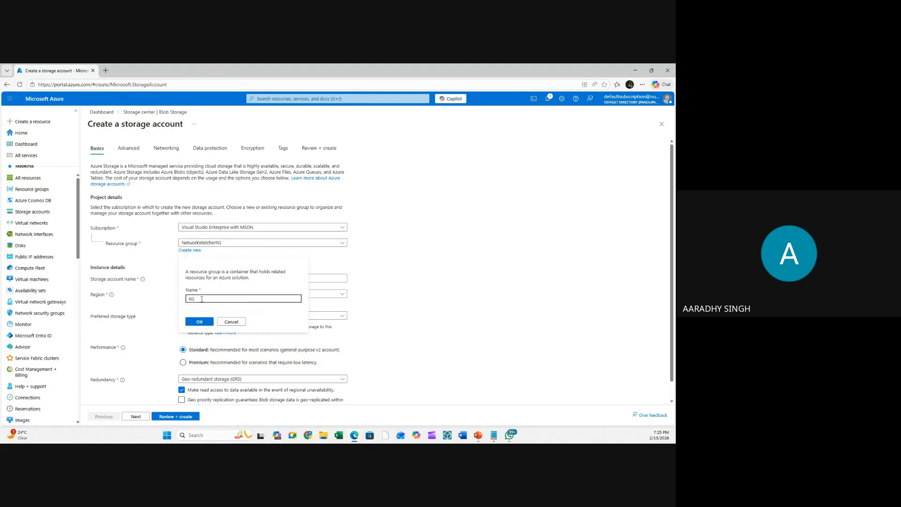
text(-DABUR-DSL-PROD)
click(207, 322)
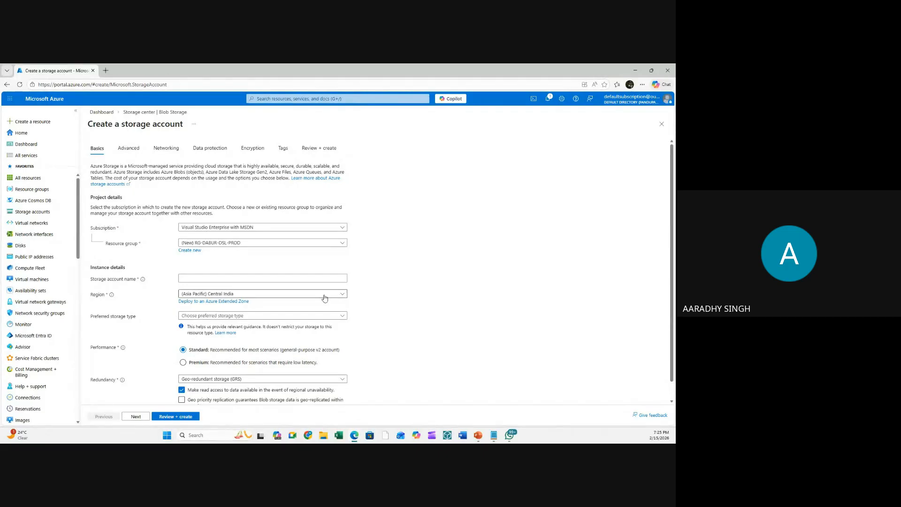
- Try DUTYFREE as the storage account name and check the naming rule for that field
click(213, 276)
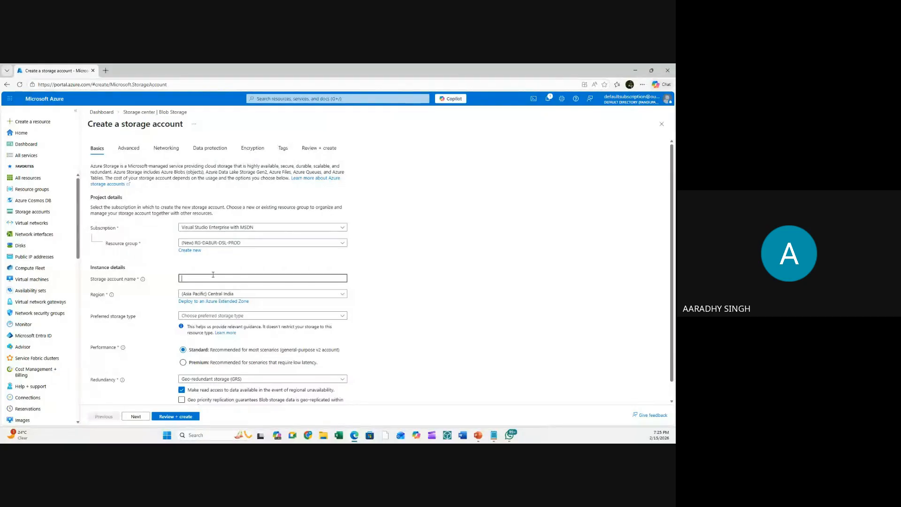
text(DUTYFREE)
click(474, 292)
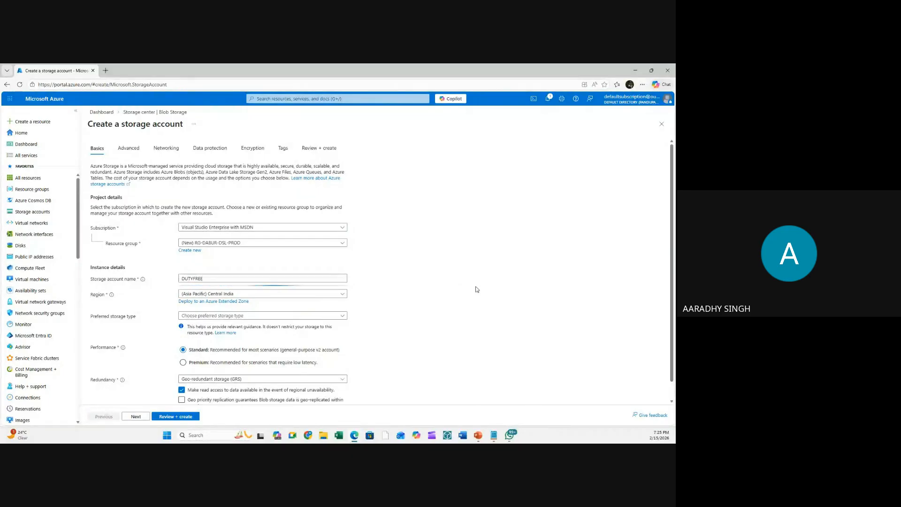
drag(206, 288, 263, 296)
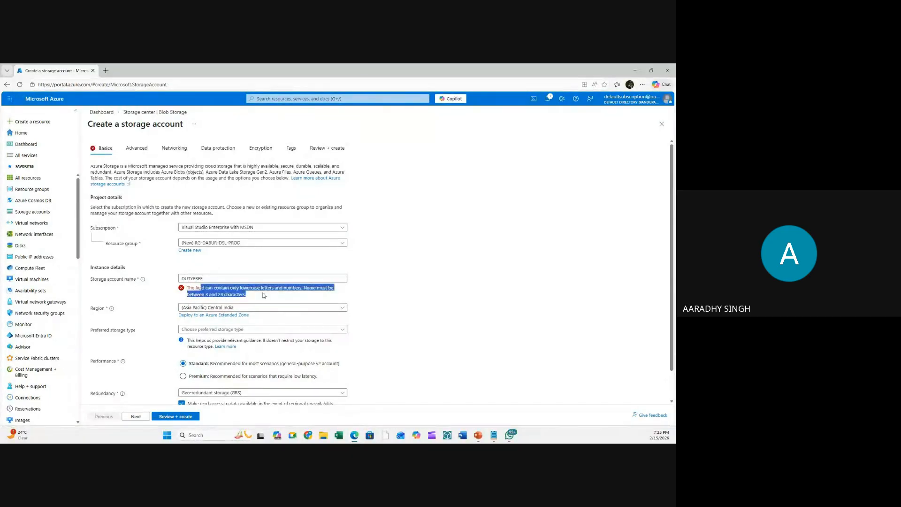
drag(207, 288, 265, 289)
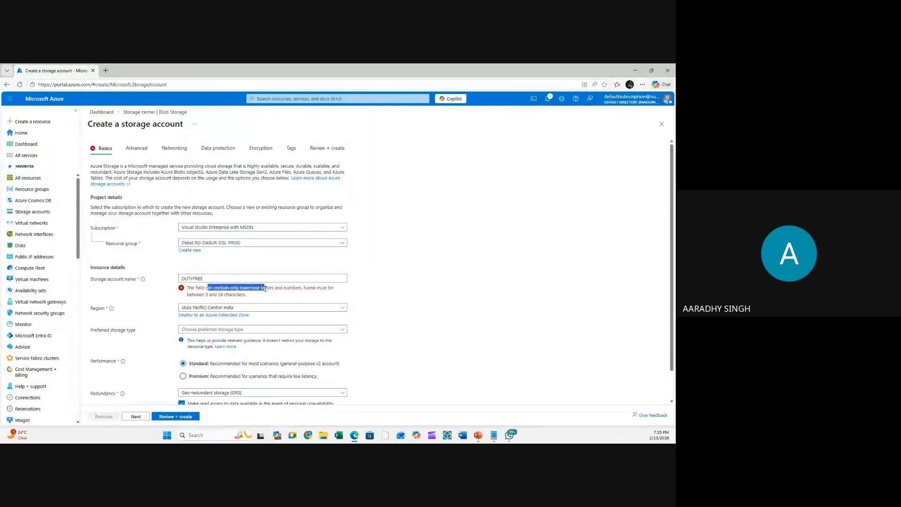
click(478, 436)
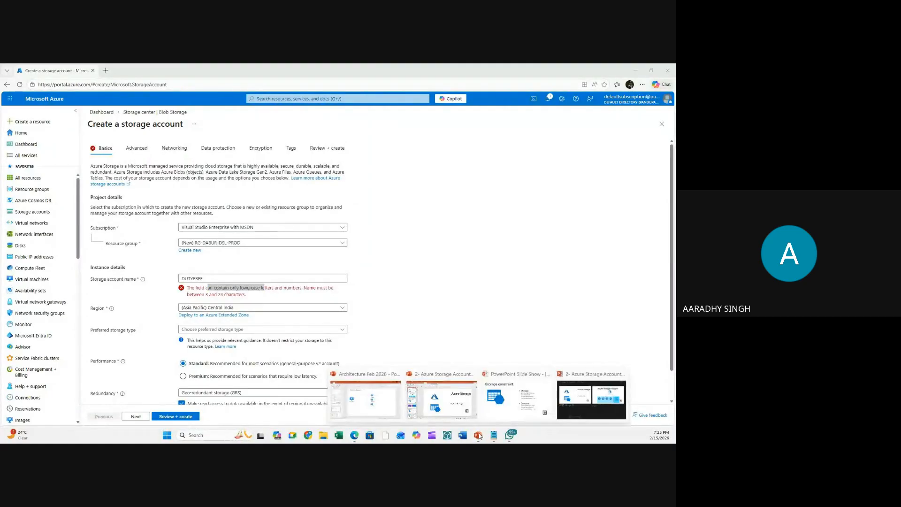
- Try the lowercase storage account name dutyfree and its variant dutyfree1
click(228, 279)
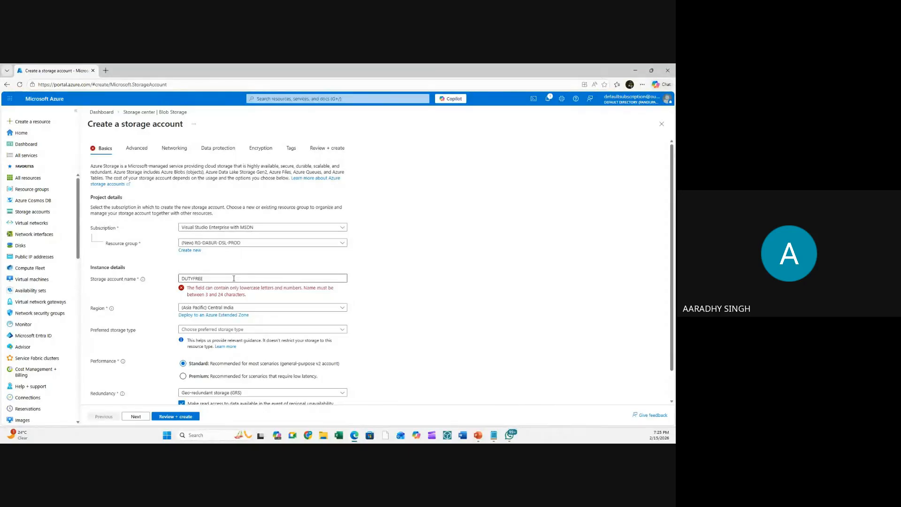
drag(228, 280, 182, 278)
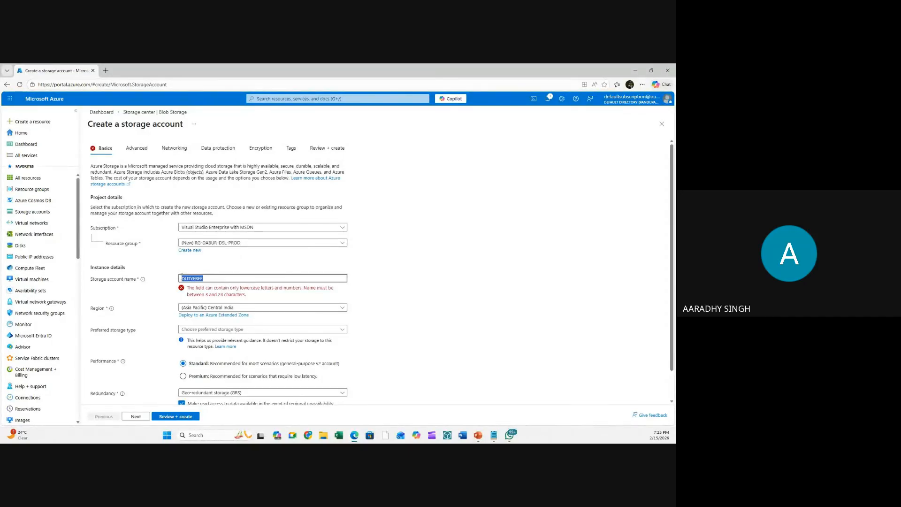
text(dutyfree)
click(485, 299)
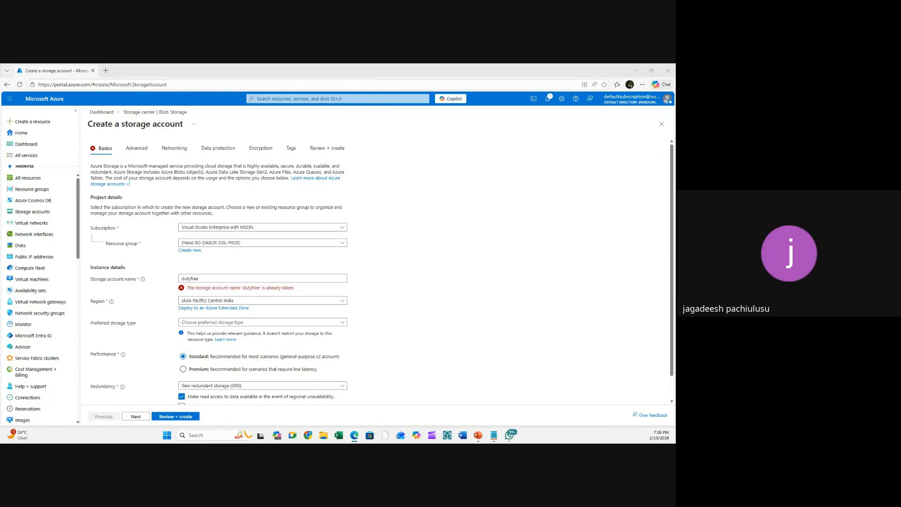
click(237, 280)
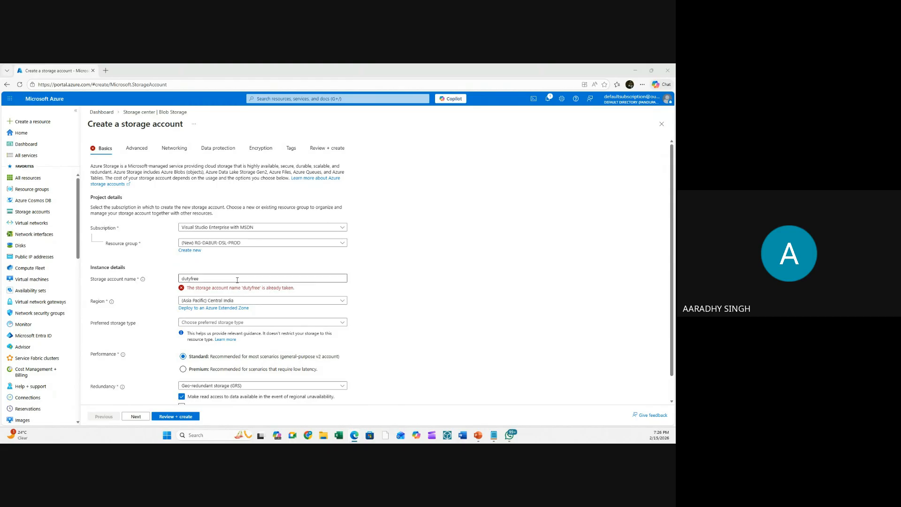
click(237, 280)
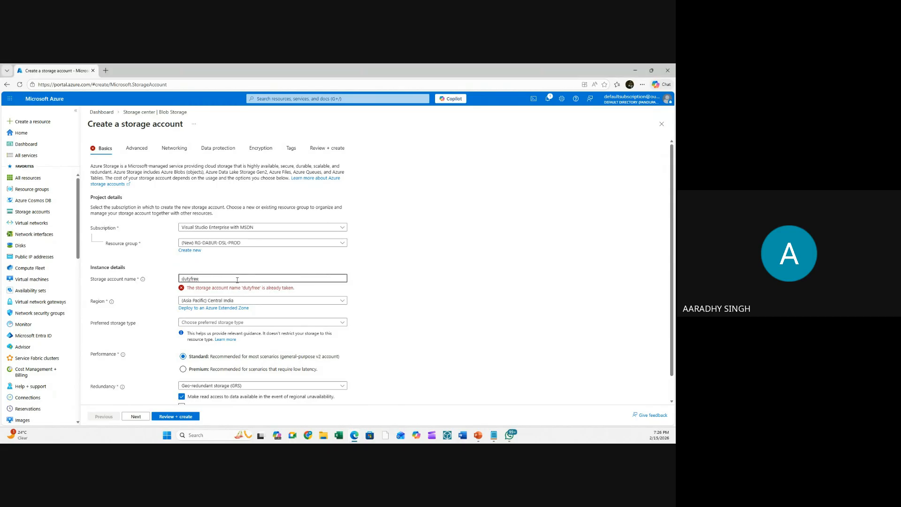
text(1)
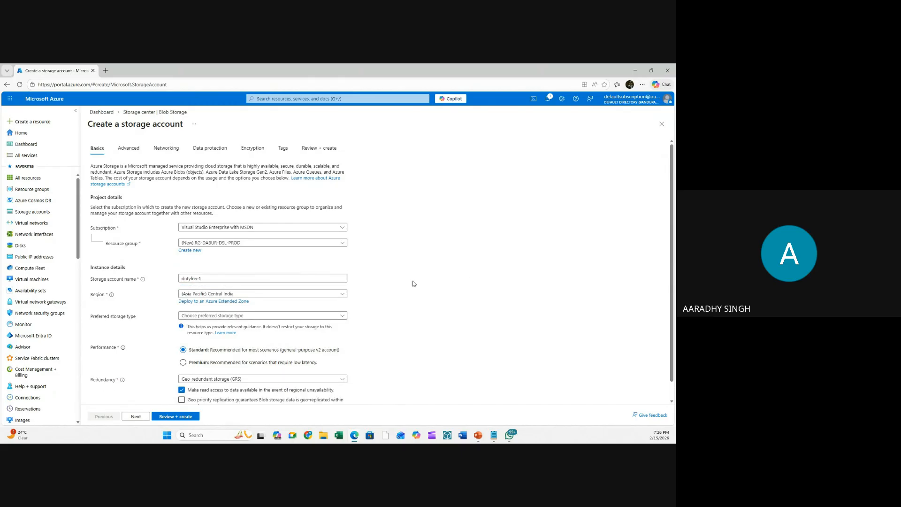
- Replace the storage account name with dutyfreelrs
double_click(242, 279)
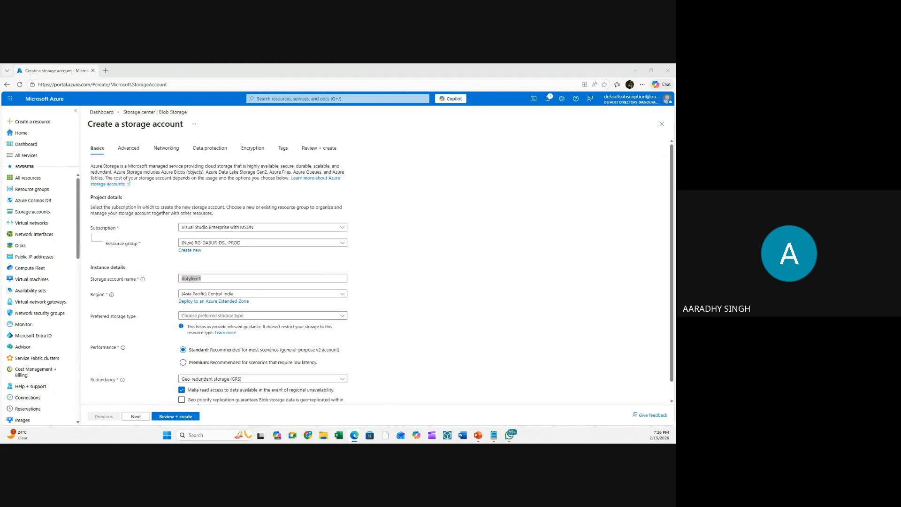
drag(238, 278, 155, 275)
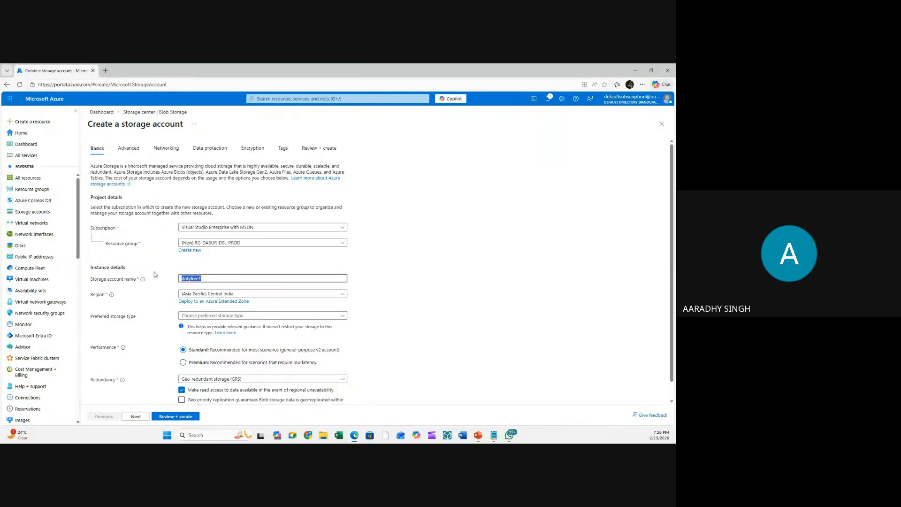
key(BackSpace)
text(dutyfreelr)
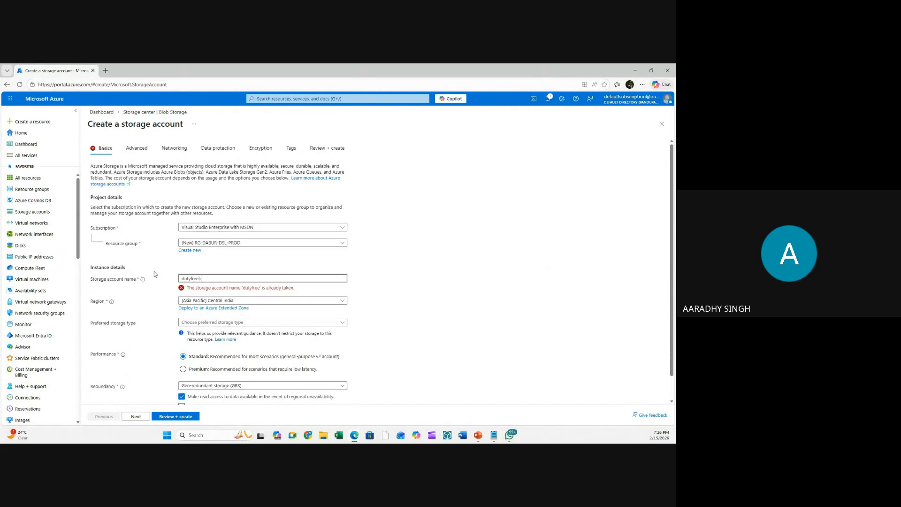
text(s)
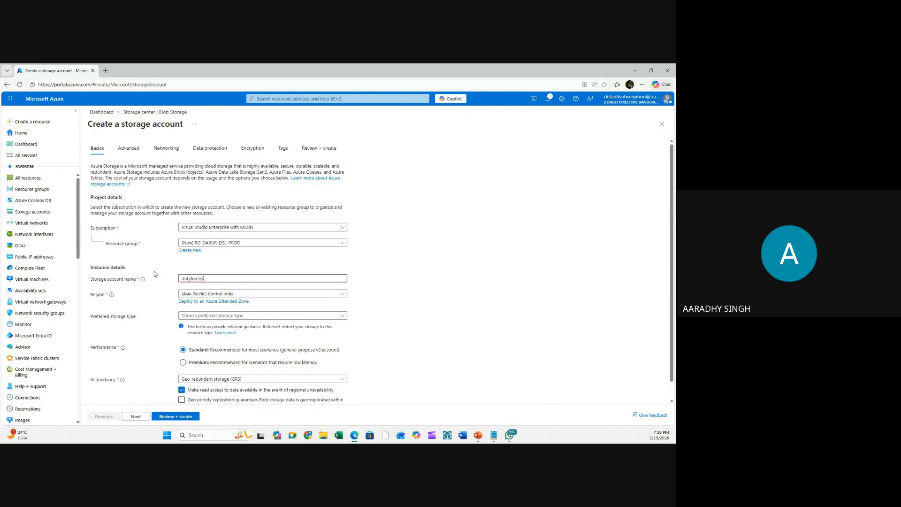
click(413, 279)
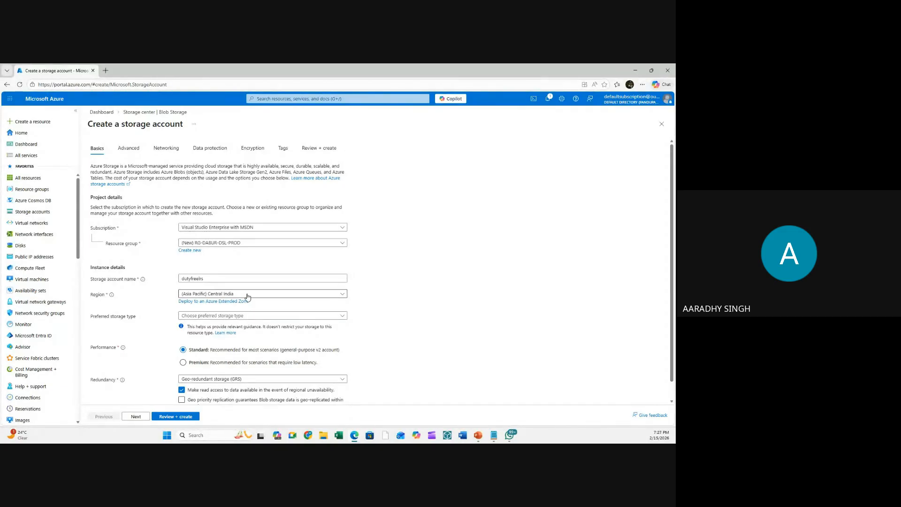
- Set the preferred storage type to Azure Blob Storage or Azure Data Lake Storage Gen 2
scroll(425, 284, down, 1)
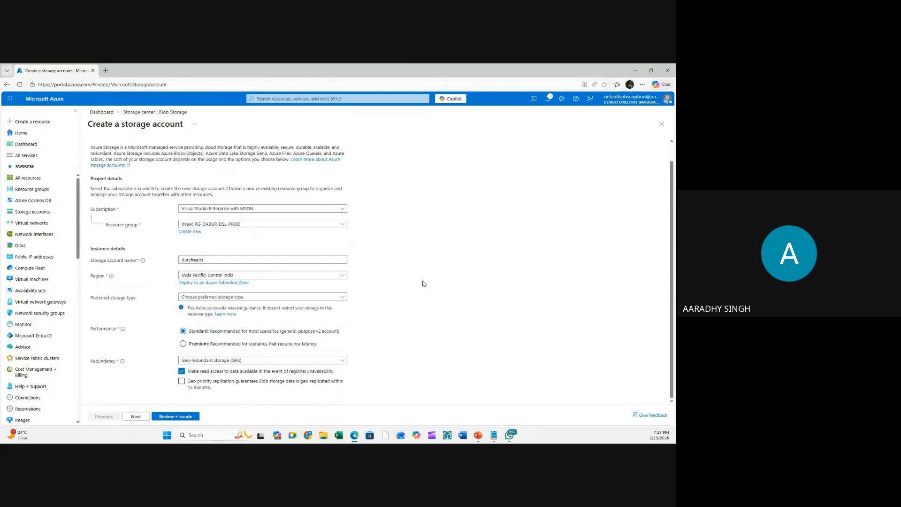
click(252, 301)
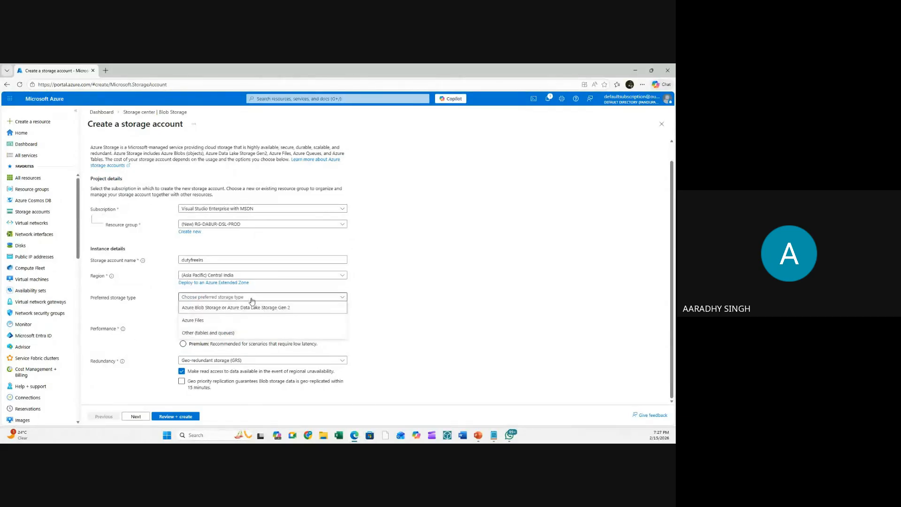
click(429, 284)
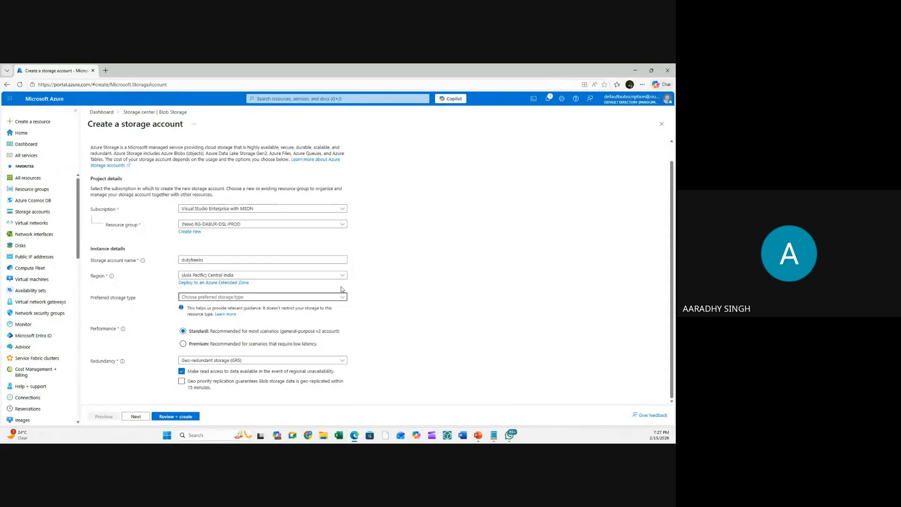
click(244, 301)
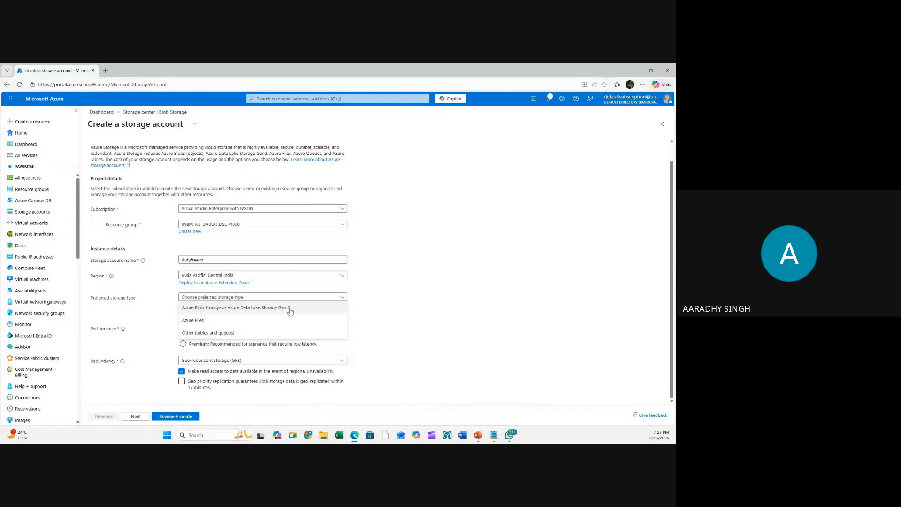
click(208, 310)
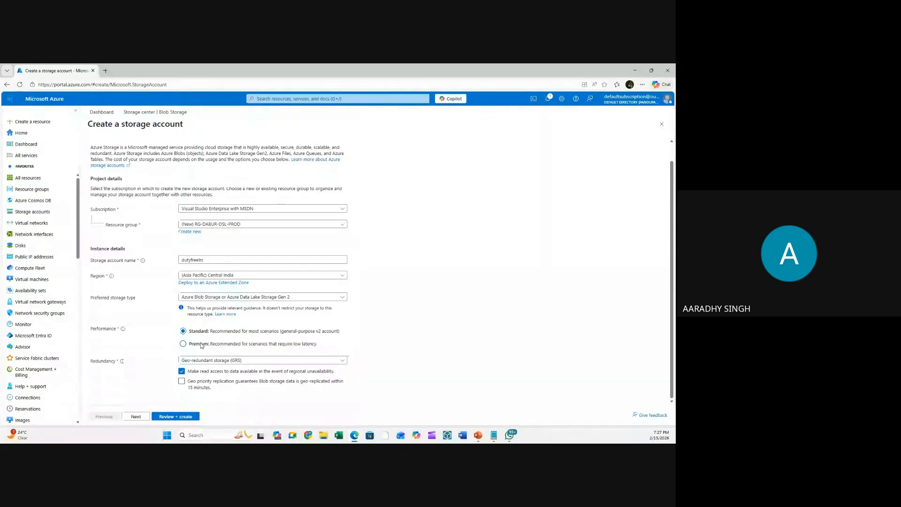
- Try the Premium performance option for the storage account and return to Standard
click(183, 345)
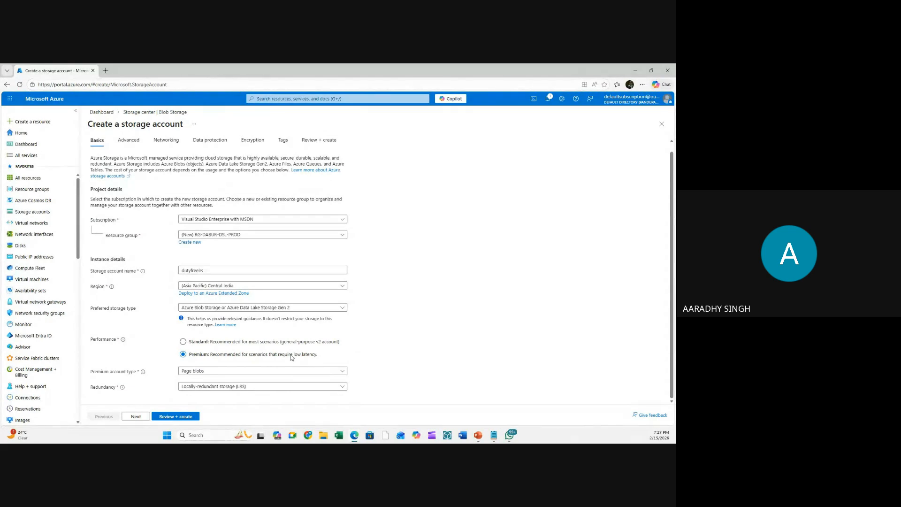
click(230, 342)
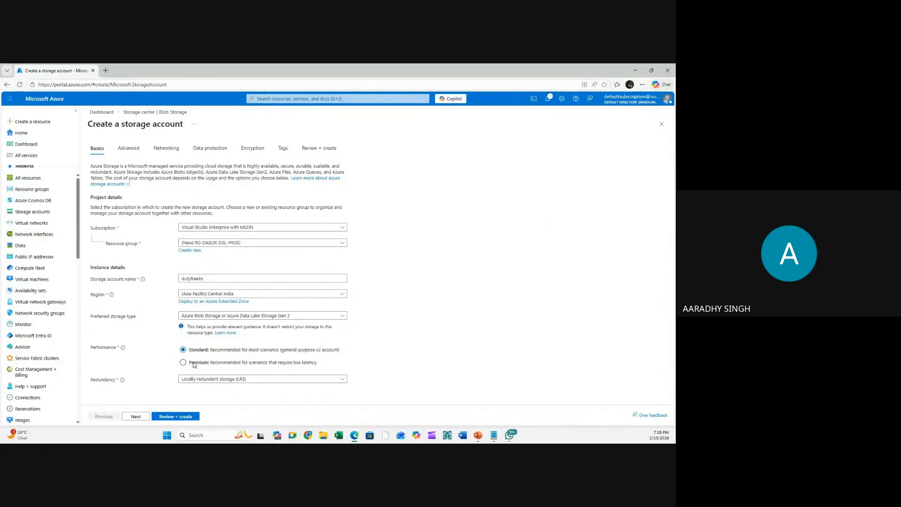
click(196, 364)
click(193, 351)
- Choose Locally-redundant storage (LRS) as the storage account's redundancy
mouse_move(123, 380)
click(344, 379)
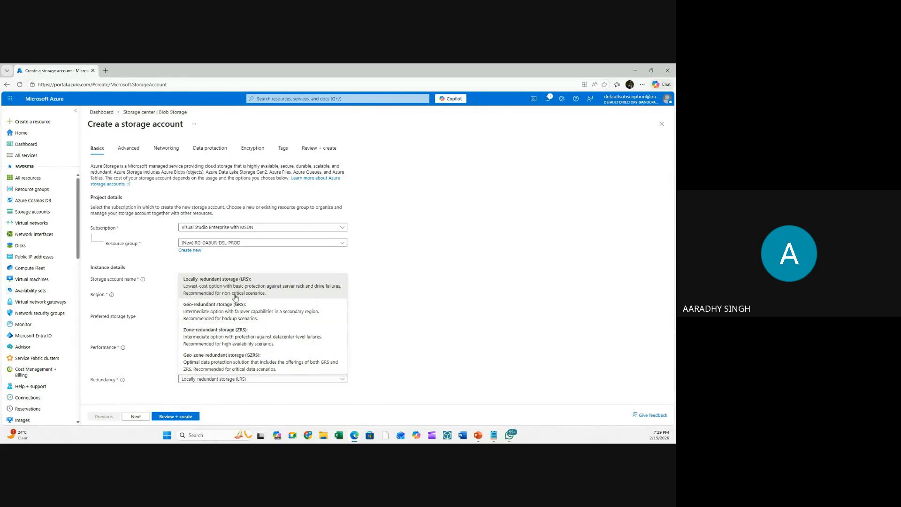
click(235, 296)
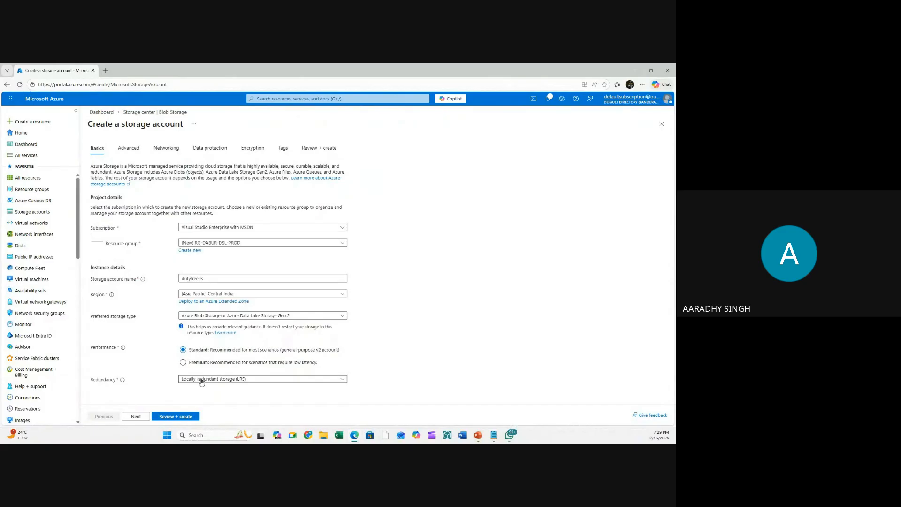
mouse_move(478, 437)
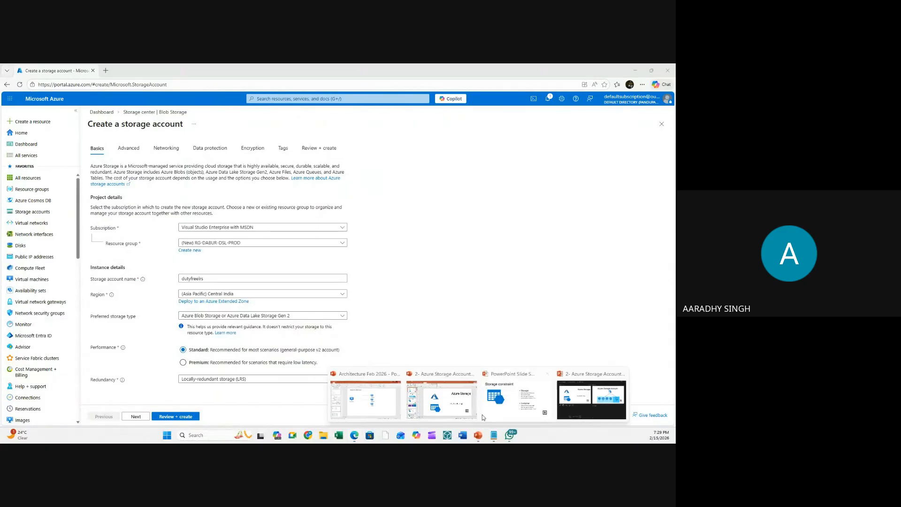
- Switch to the Architecture Feb 2026 presentation in PowerPoint and paste a copy of the Access Layer slide after slide 7
click(380, 402)
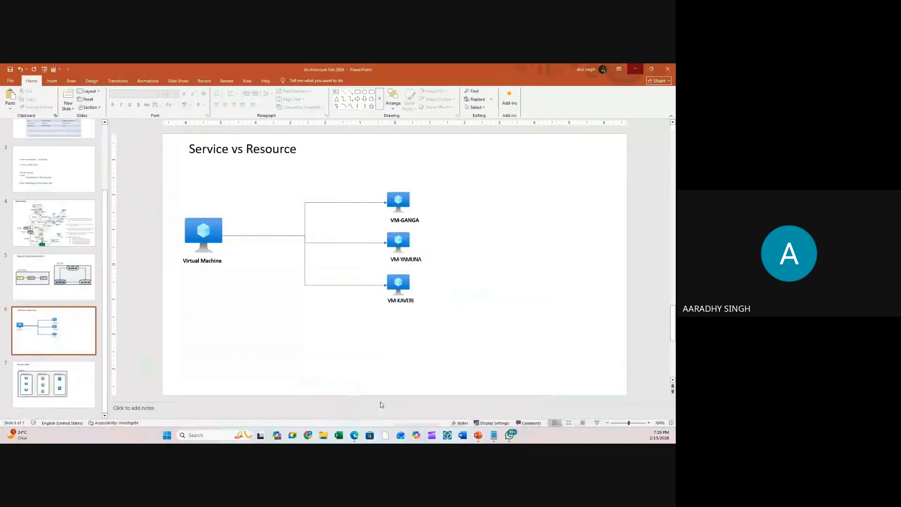
click(77, 380)
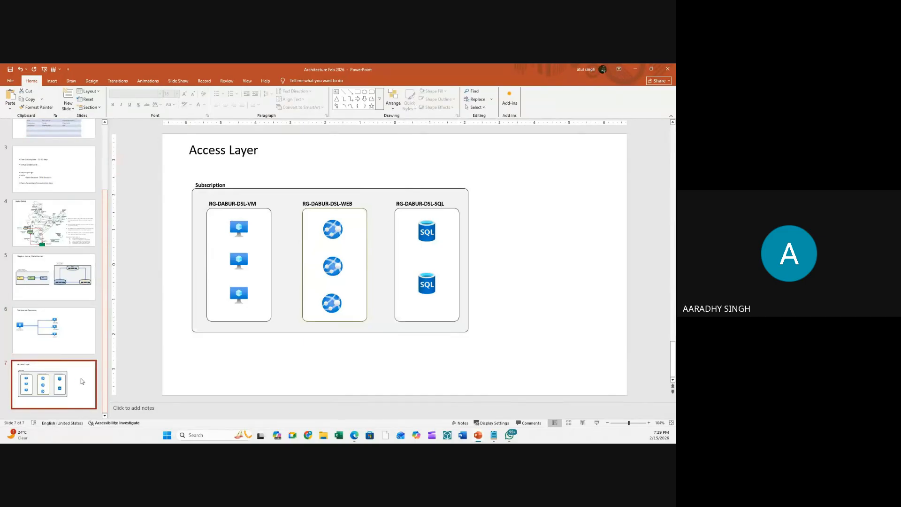
key(ctrl+v)
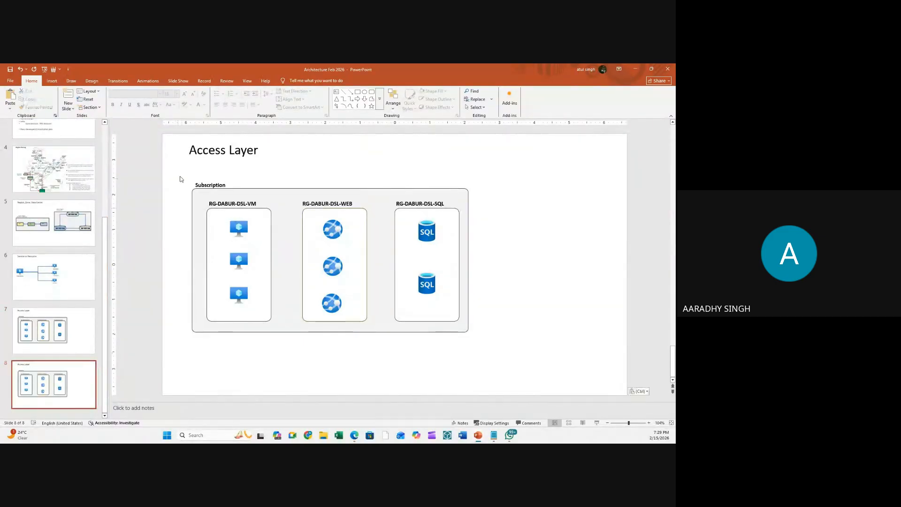
- Delete the subscription diagram from the copied slide and replace its title with "Locally"
drag(177, 177, 479, 343)
key(Delete)
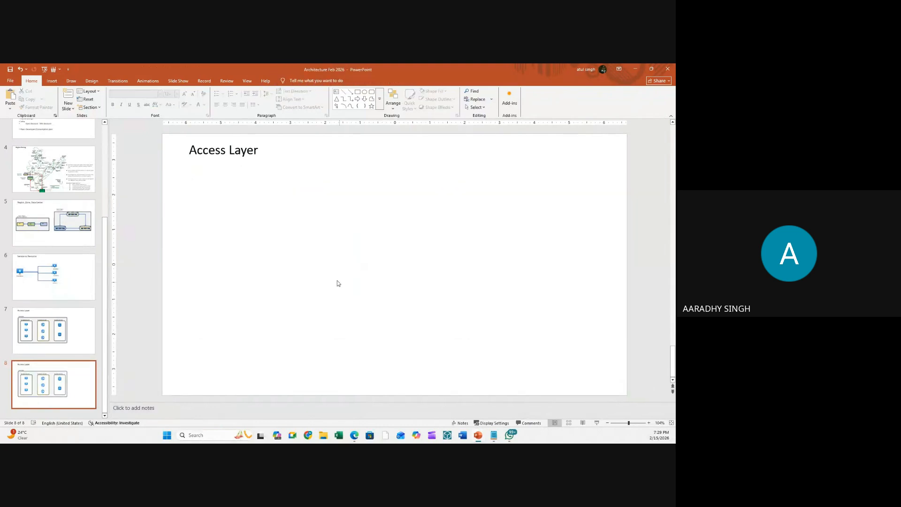
triple_click(240, 153)
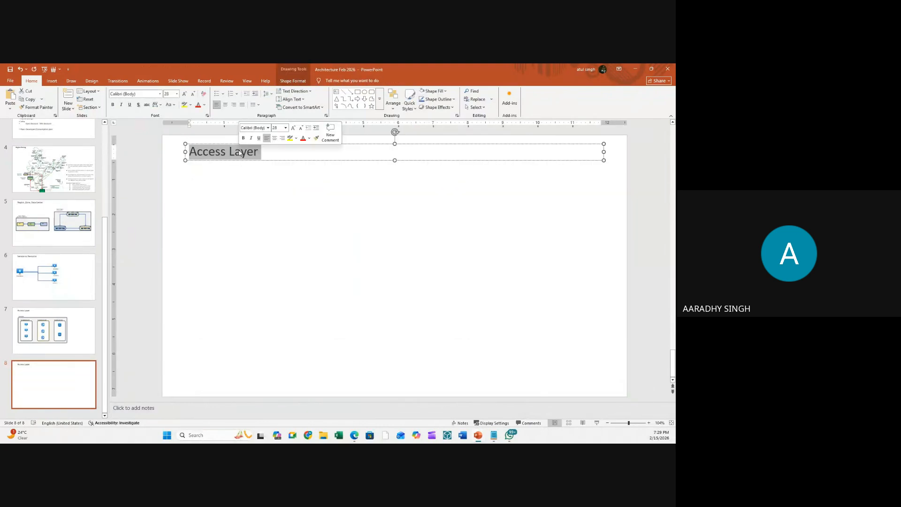
text(Locally)
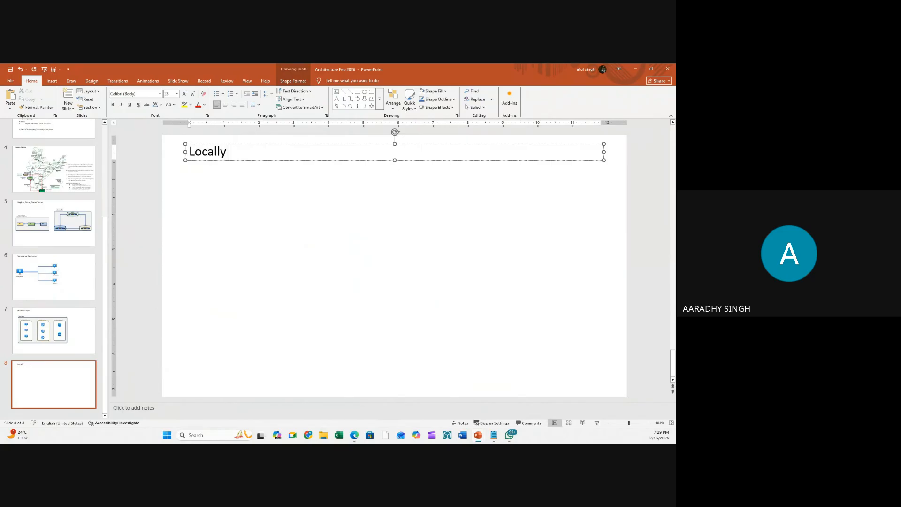
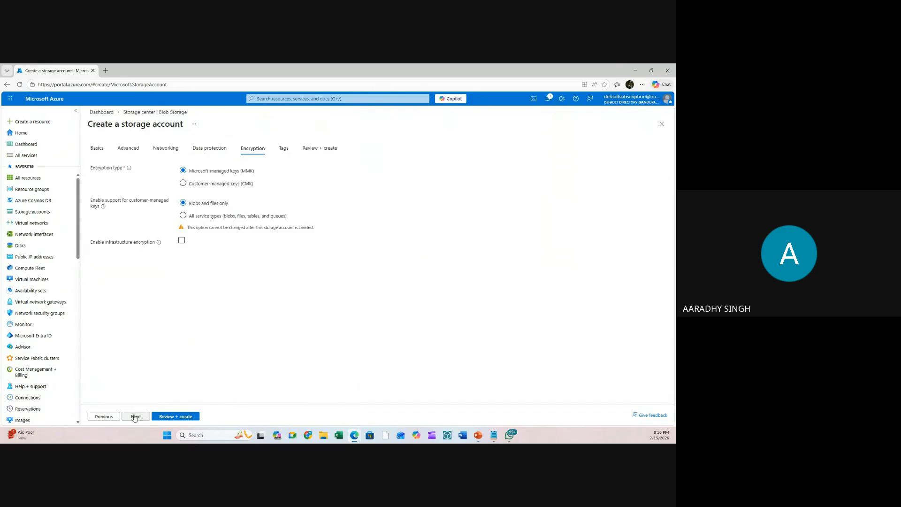
- In the Azure portal, tag the new storage account with Customer set to Dabur, and create the account
click(141, 191)
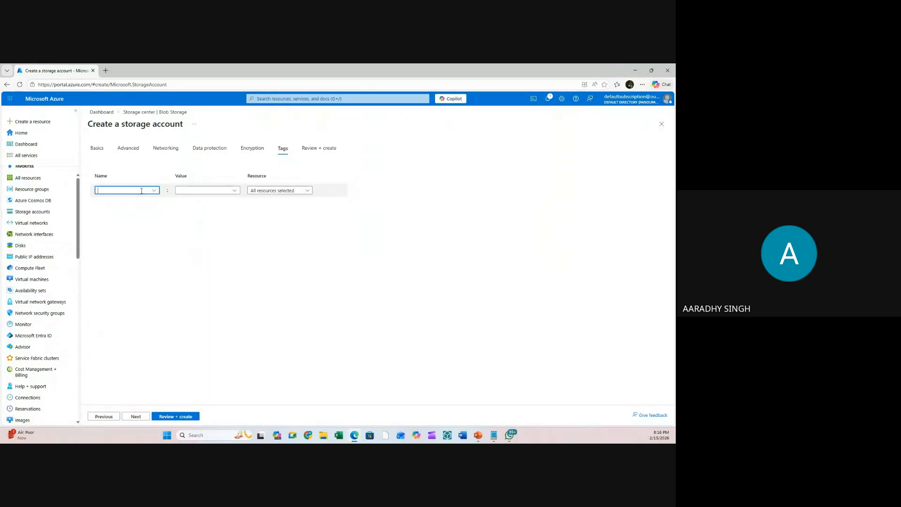
text(Customer)
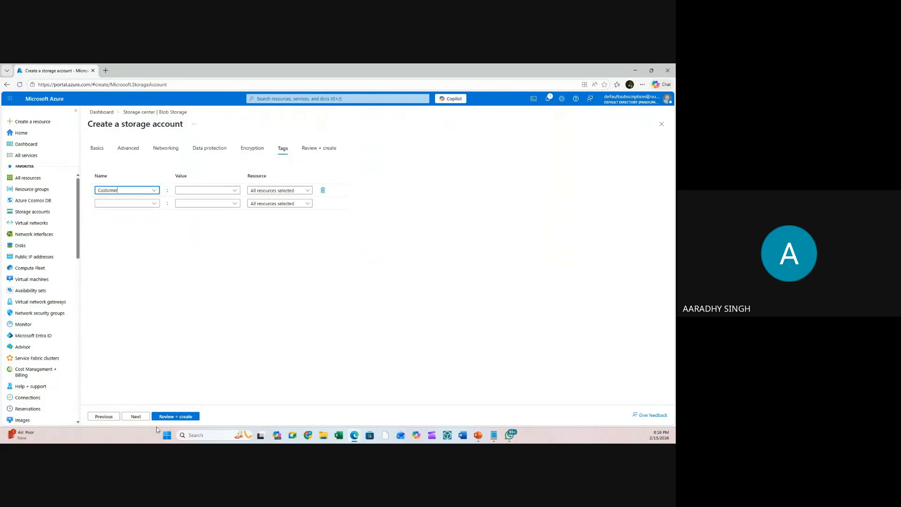
click(187, 191)
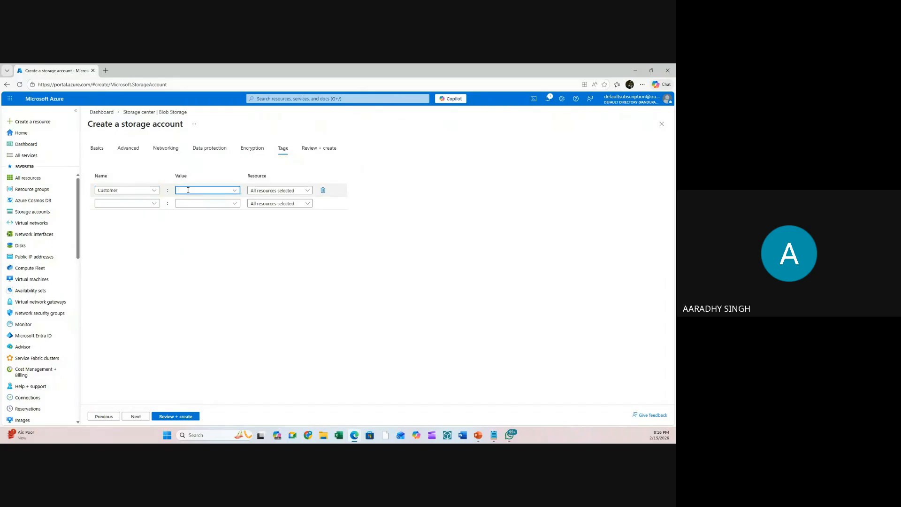
text(Dabur)
click(202, 282)
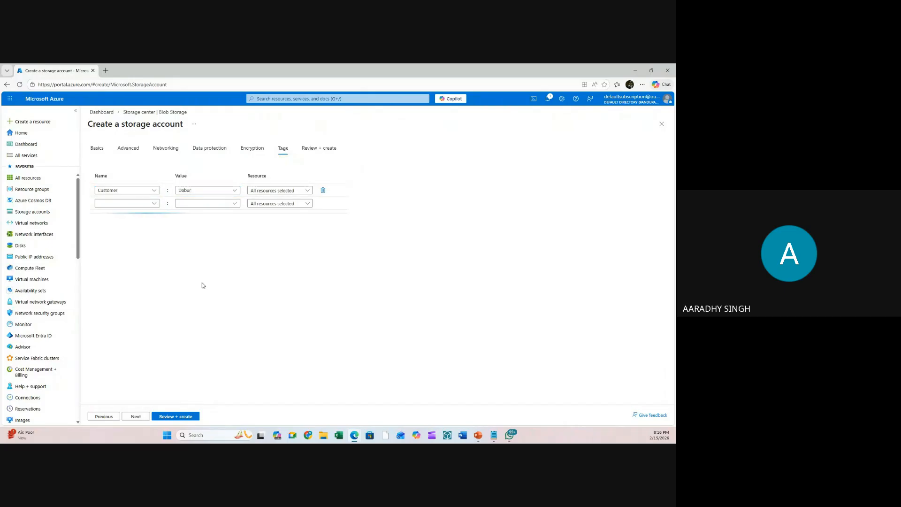
click(167, 418)
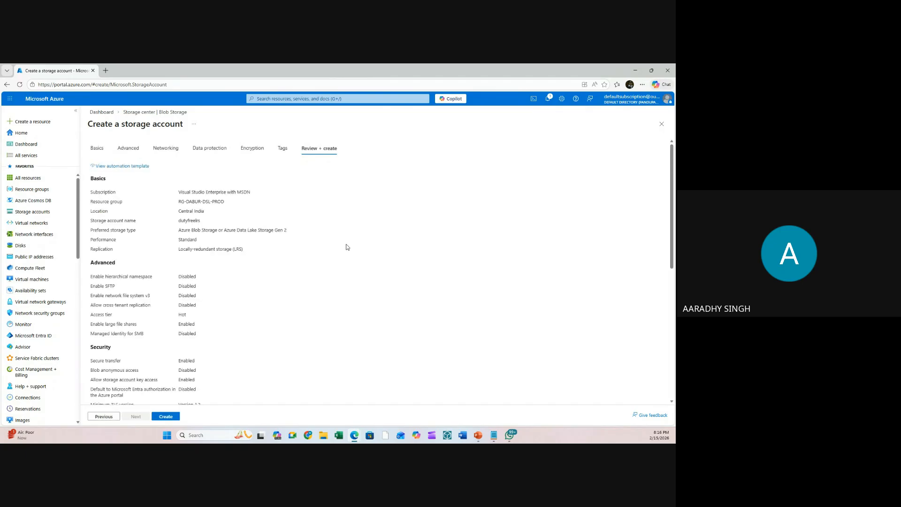
click(169, 419)
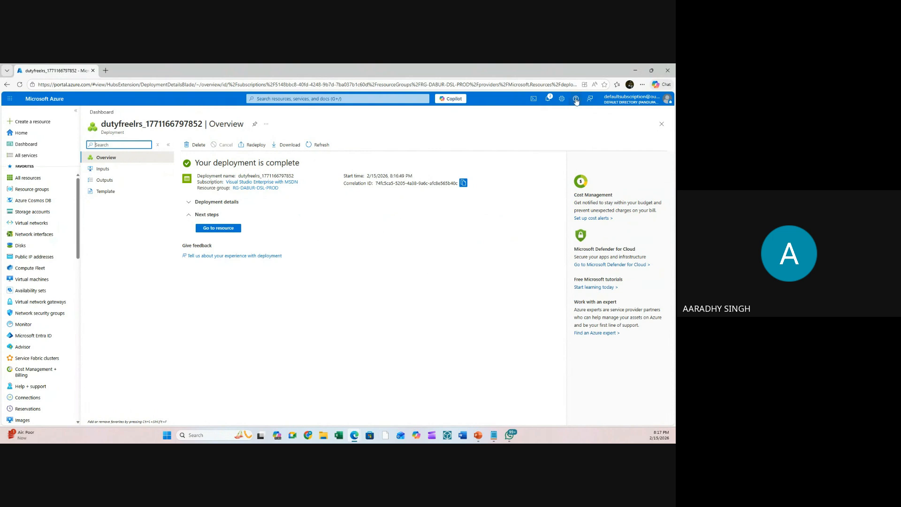
- Pin the deployed dutyfreelrs storage account to the existing private dashboard named Dashboard
click(548, 100)
click(591, 178)
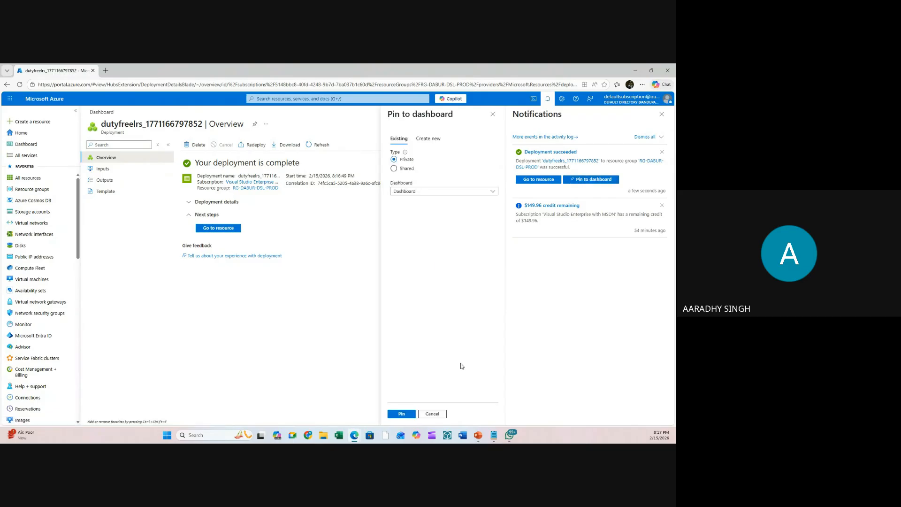
click(402, 413)
- Open the dashboard, move the dutyfreelrs tile to the first row of the grid, and save the layout
click(29, 145)
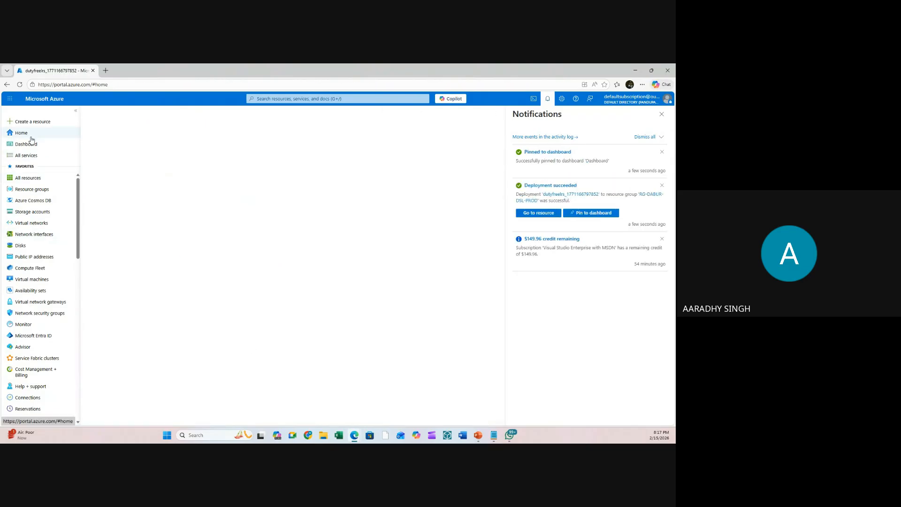
drag(215, 281, 205, 184)
click(155, 121)
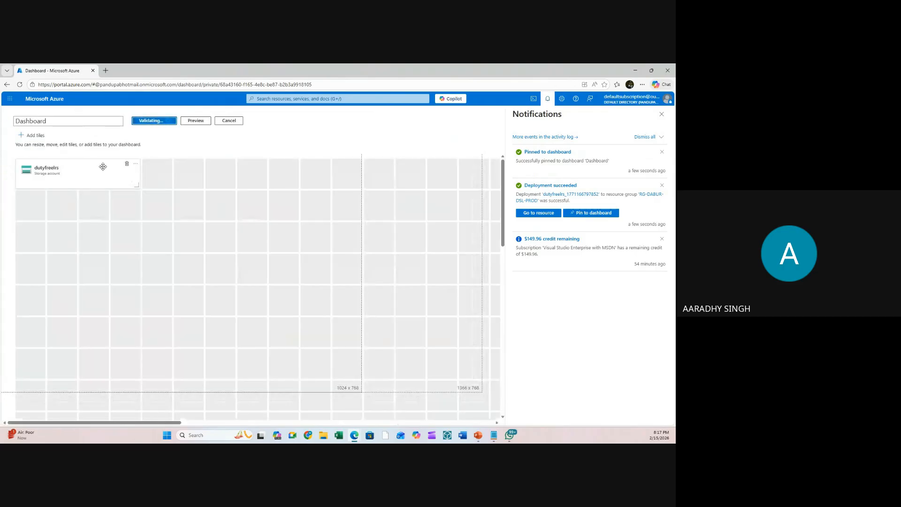
- Open the dutyfreelrs storage account overview from its dashboard tile and close the notifications
click(164, 172)
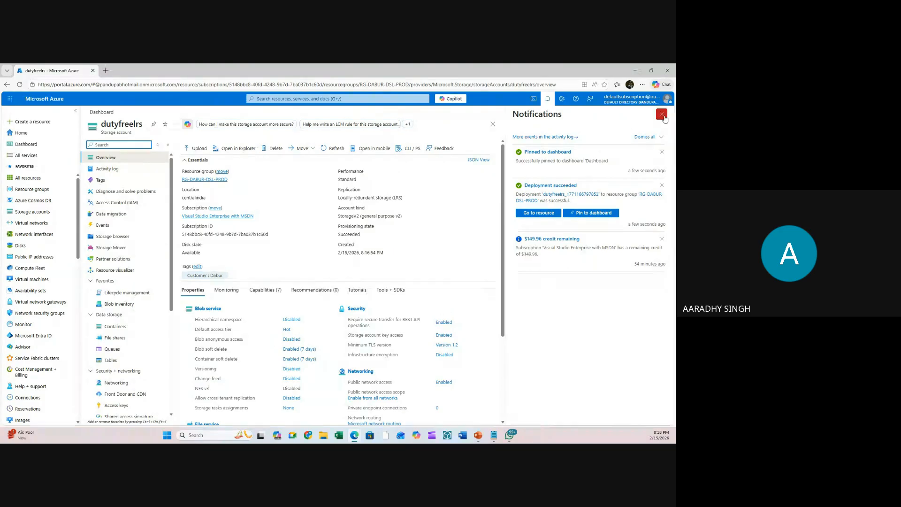
click(662, 115)
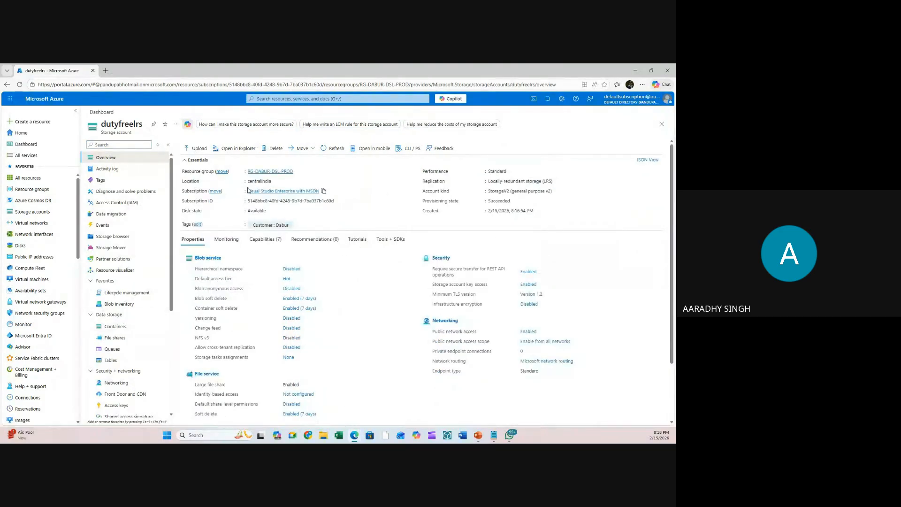
- Return to the dashboard, shrink the dutyfreelrs tile to about half its width, and save the layout
click(662, 124)
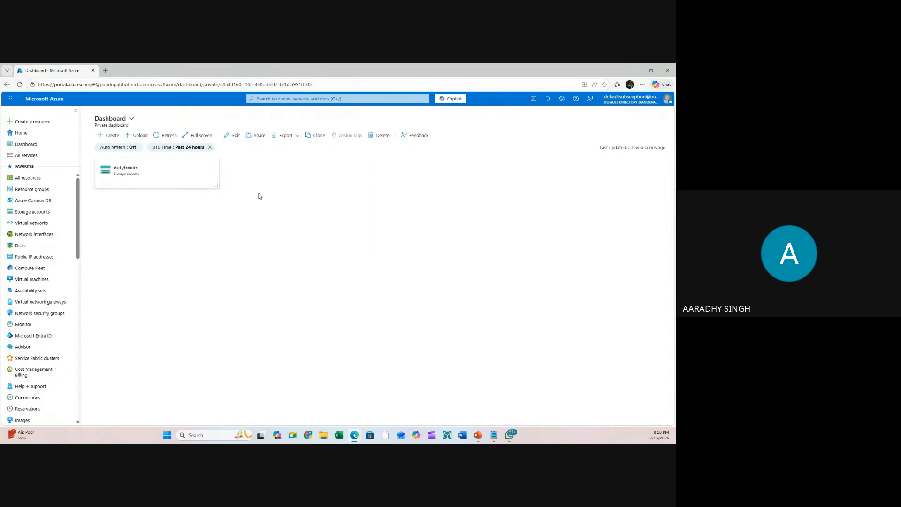
drag(216, 185, 151, 178)
click(147, 121)
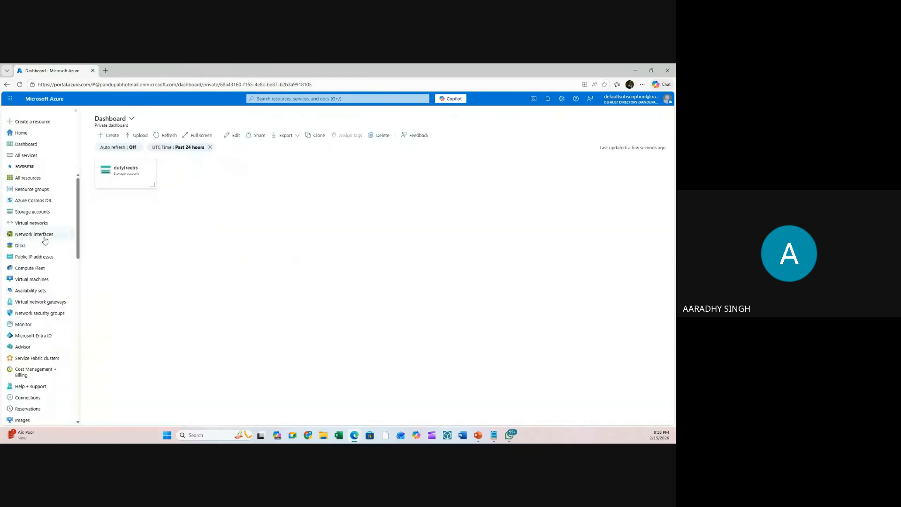
- Check the dutyfreelrs tile by opening the storage account from it, and go back to the dashboard
click(139, 178)
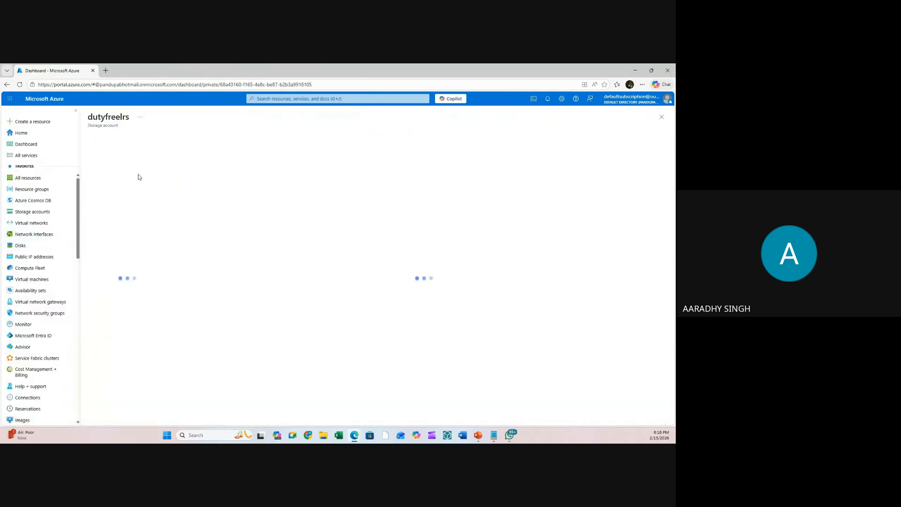
double_click(119, 123)
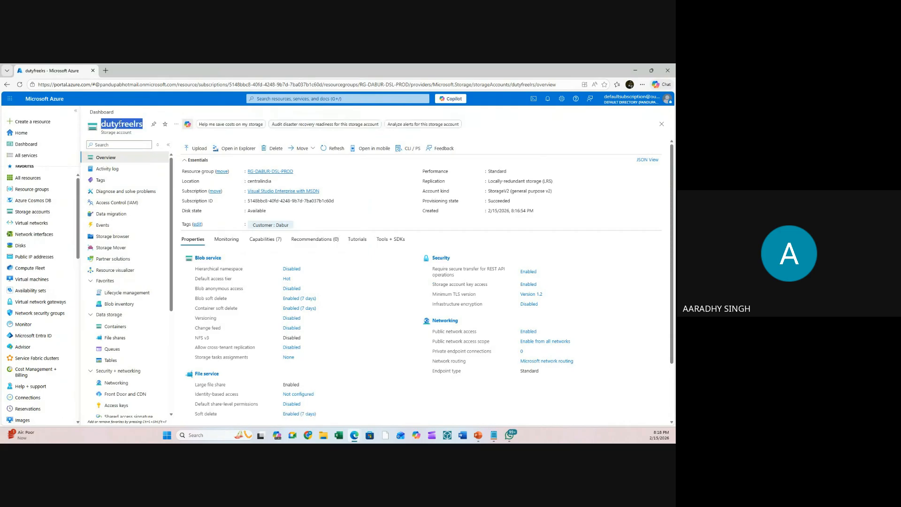
click(26, 144)
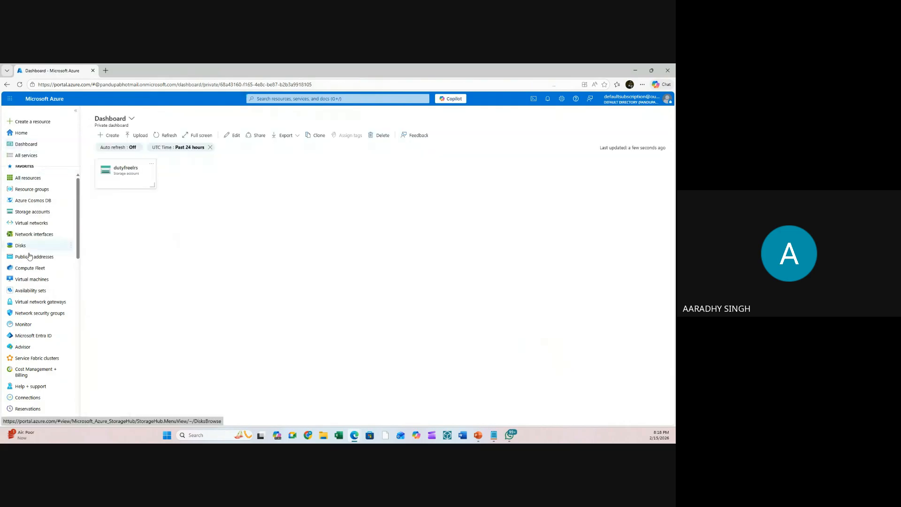
- Start a new storage account in resource group RG-DABUR-DSL-PROD and name it dutyfreezrs
click(32, 212)
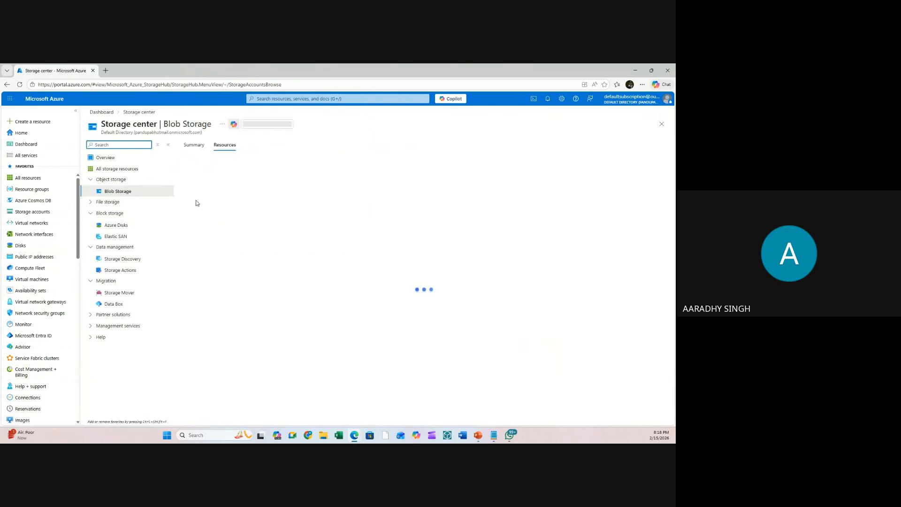
click(193, 164)
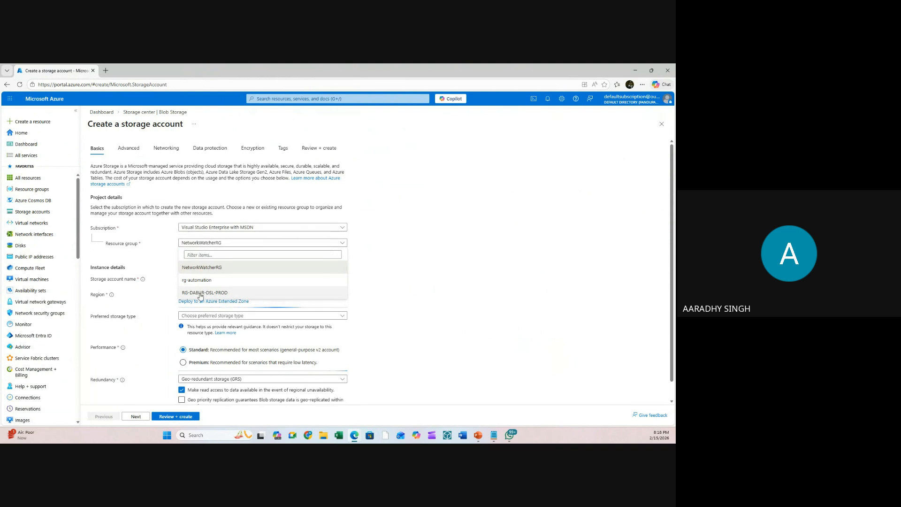
click(200, 278)
text(dutyfreels)
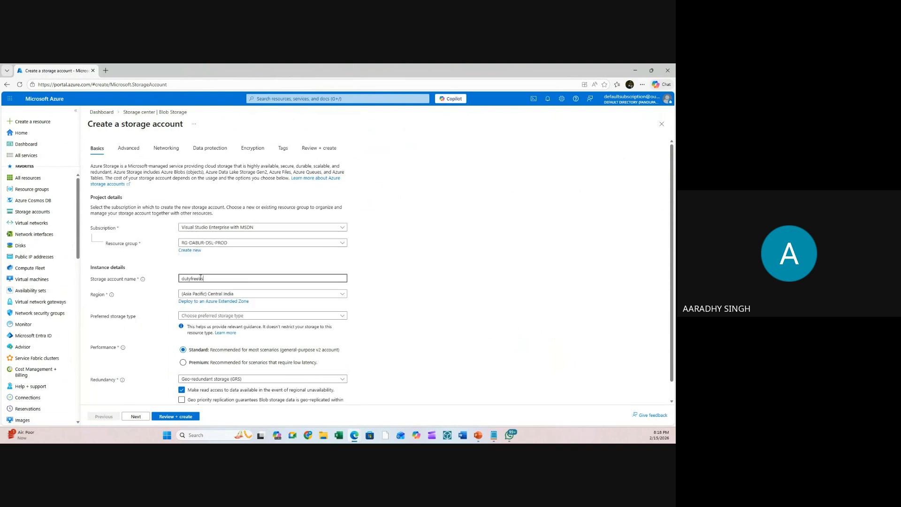
key(BackSpace)
key(BackSpace)
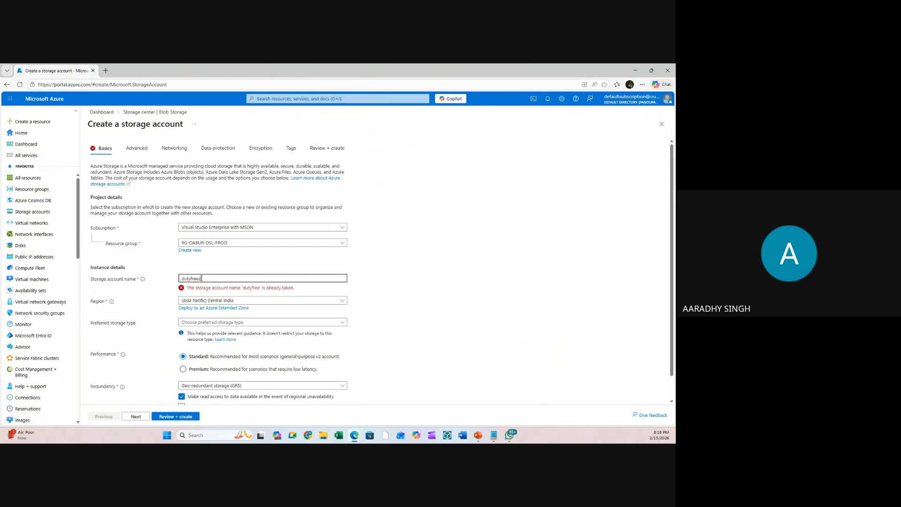
text(zrs)
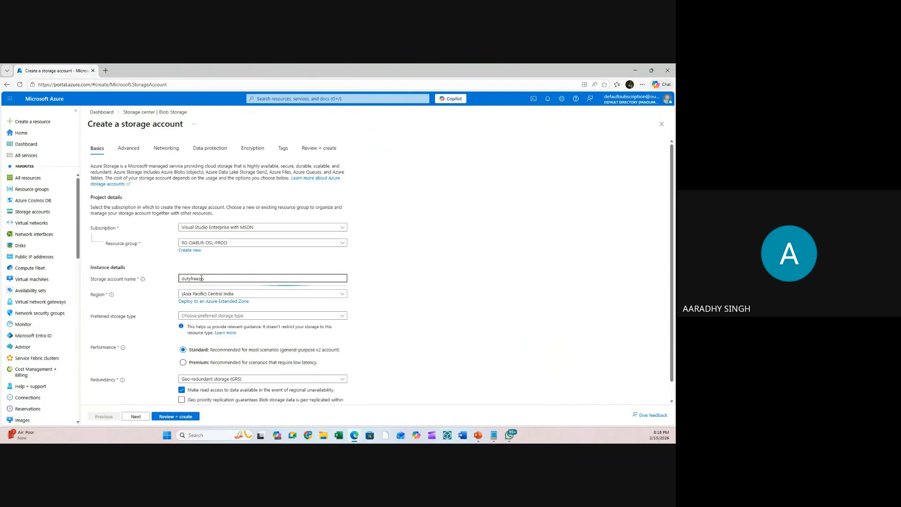
click(419, 264)
- Set the preferred storage type of dutyfreezrs to Azure Blob Storage or Azure Data Lake Storage Gen 2
scroll(409, 260, down, 1)
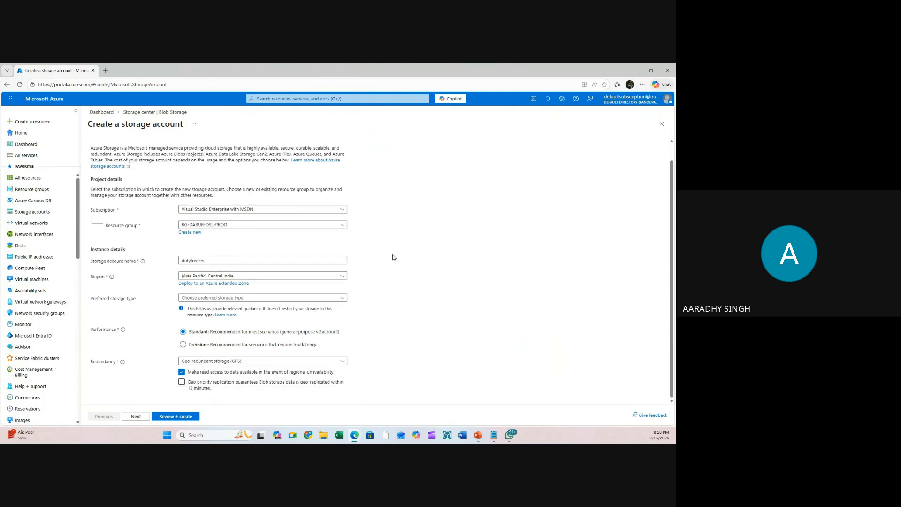
click(230, 299)
click(211, 306)
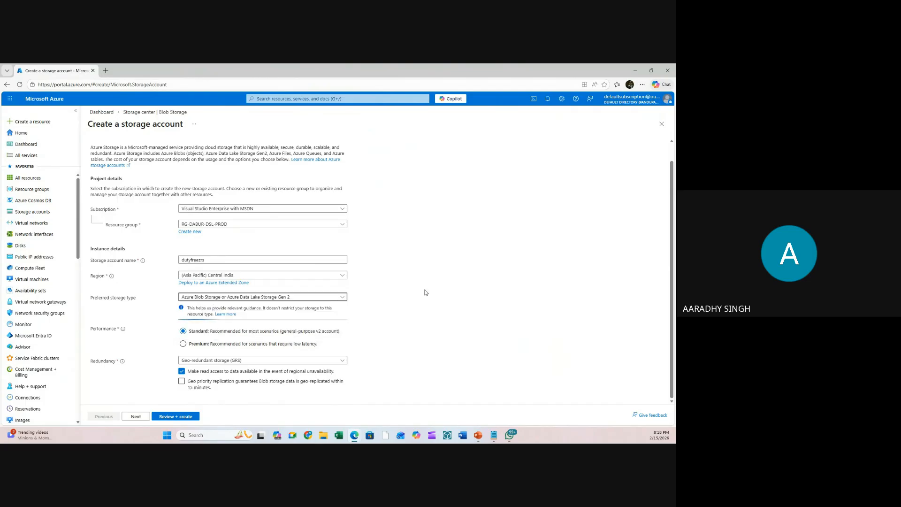
- Choose Zone-redundant storage (ZRS) as the redundancy of dutyfreezrs after reviewing the available redundancy options
click(242, 362)
click(240, 312)
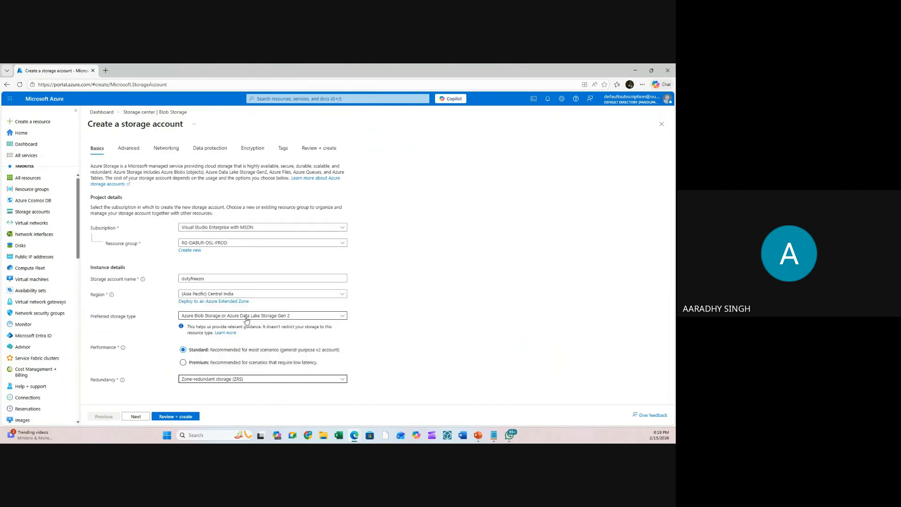
click(242, 379)
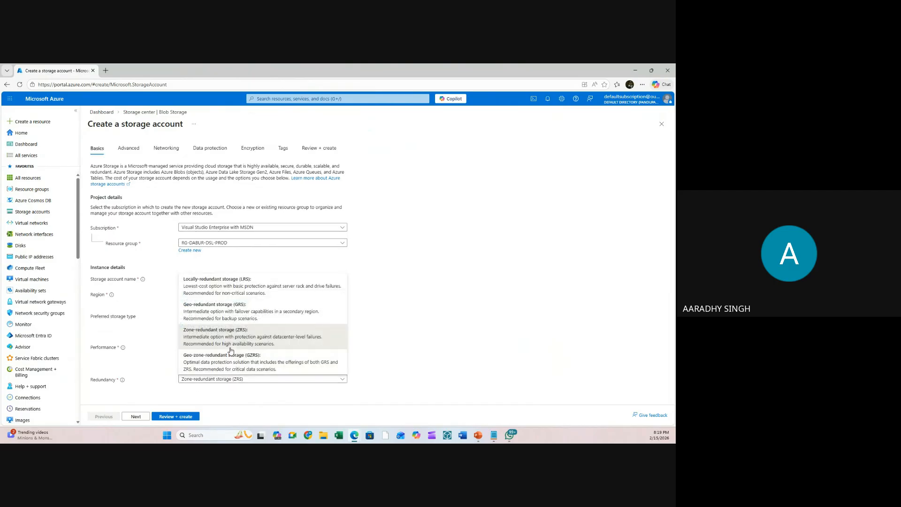
click(209, 396)
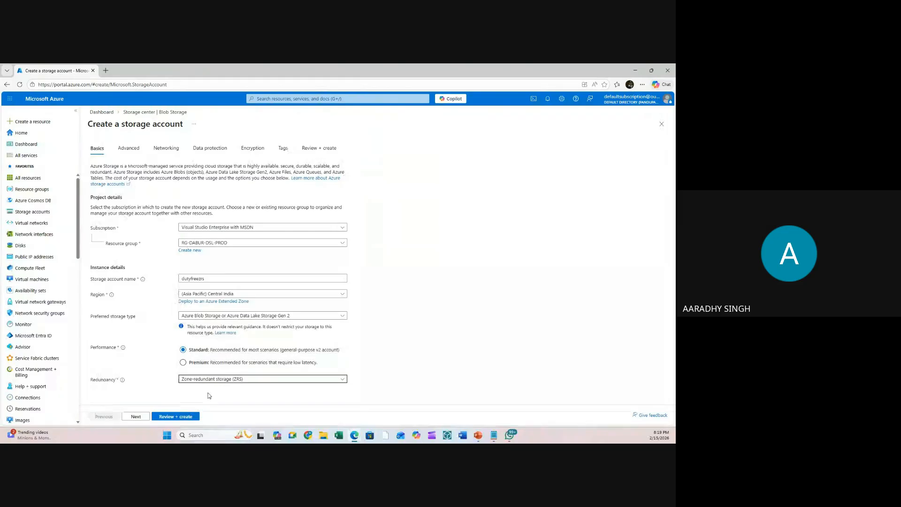
- Keep the default Advanced settings for dutyfreezrs and continue to its Networking settings
click(136, 417)
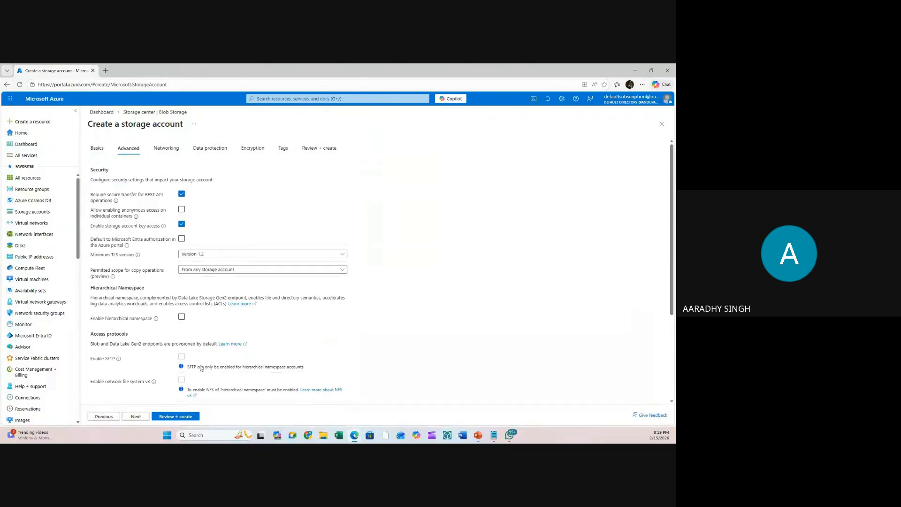
scroll(201, 368, down, 3)
click(135, 416)
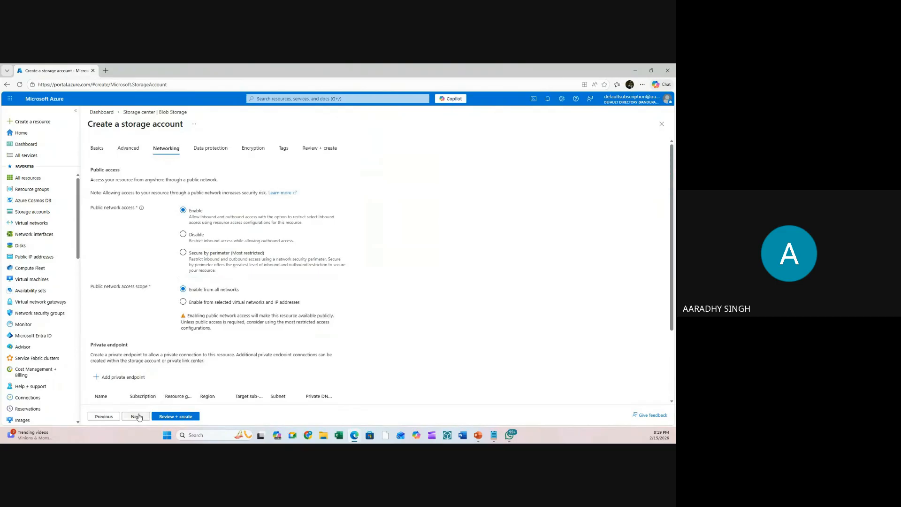
- Keep the default Networking, Data protection and Encryption settings for dutyfreezrs and continue to its tags
click(137, 416)
scroll(141, 328, down, 5)
click(135, 416)
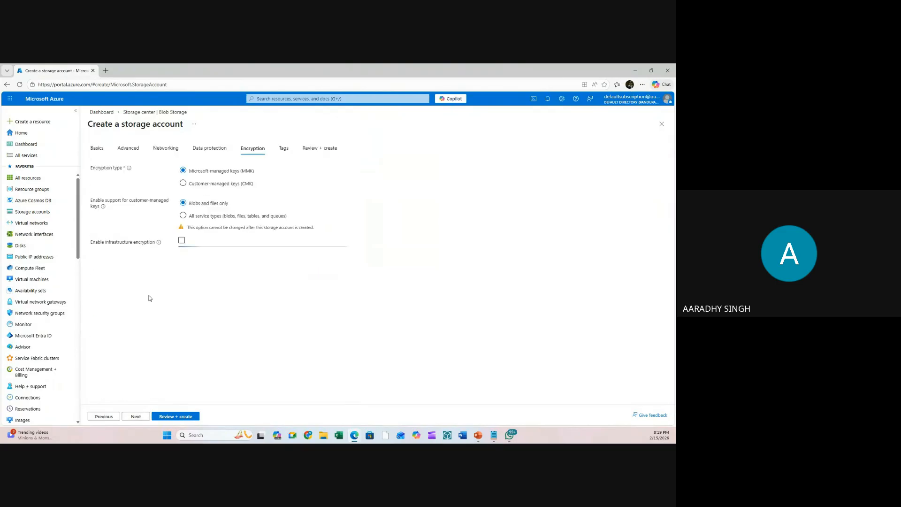
click(136, 417)
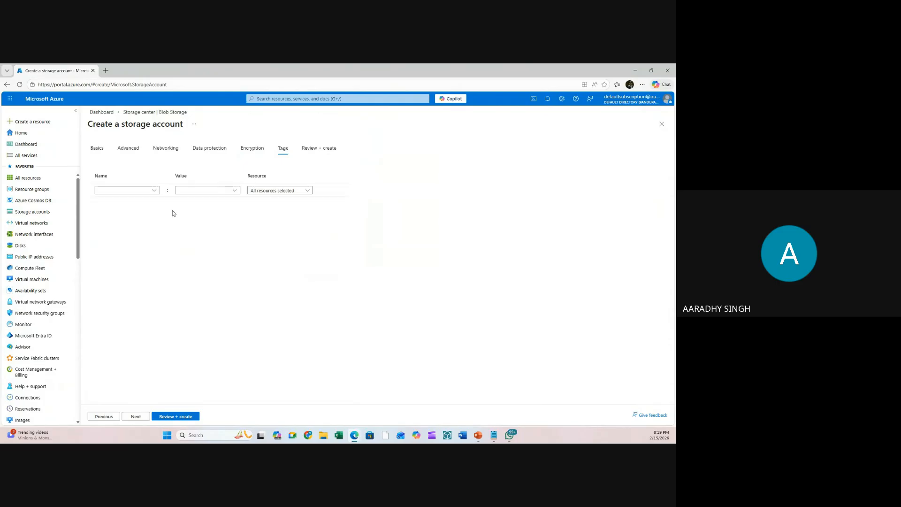
- Tag dutyfreezrs with Customer set to Dabur, review the configuration and create the storage account
click(153, 191)
text(Customer)
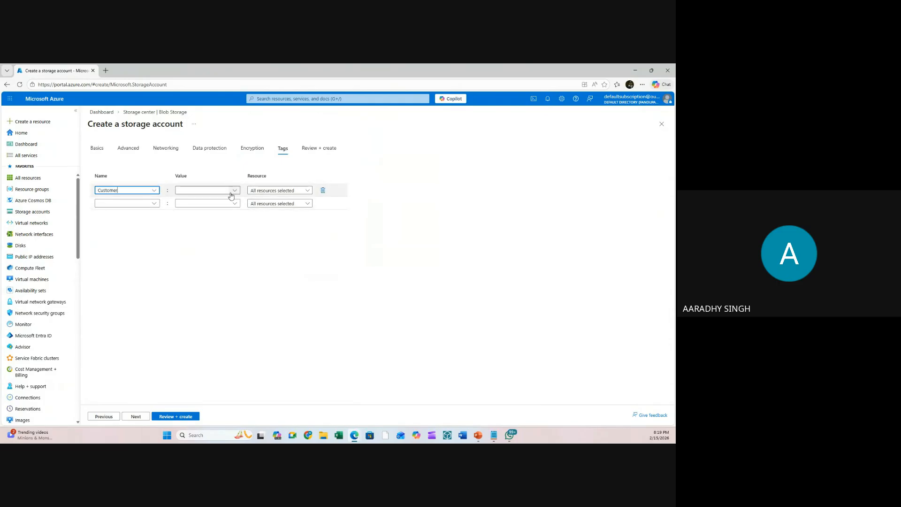
click(231, 195)
text(Dabur)
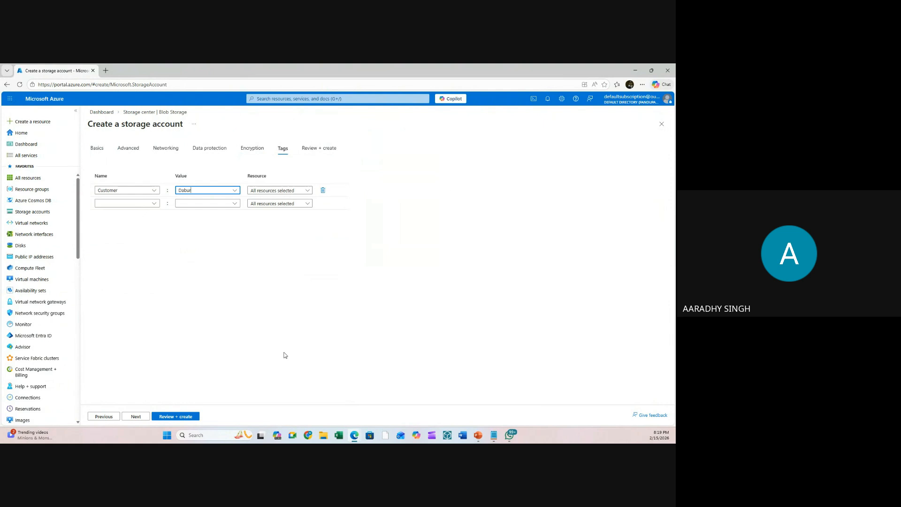
click(174, 416)
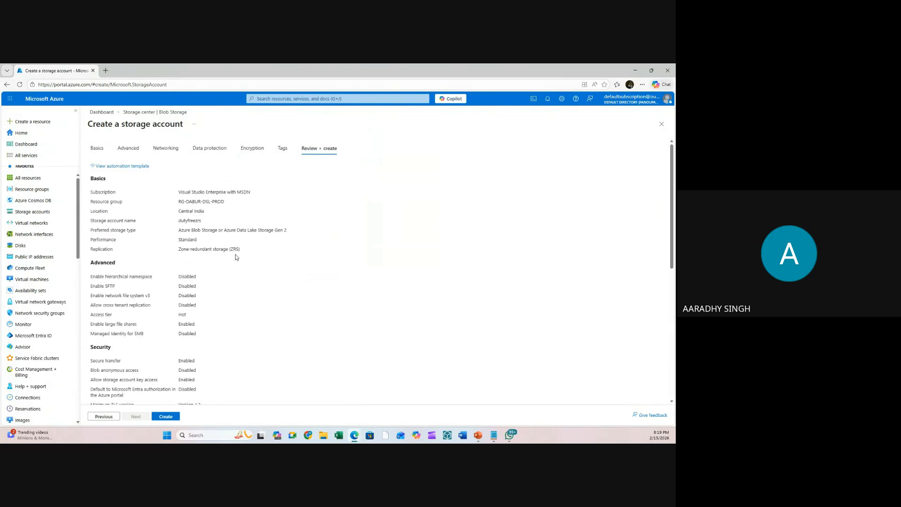
click(167, 416)
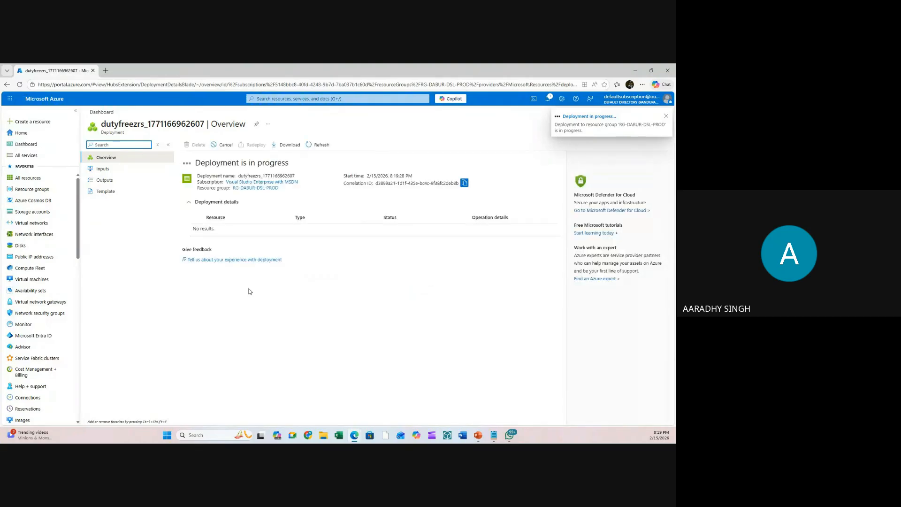
- Start another storage account in resource group RG-DABUR-DSL-PROD and name it dutyfreegrs
click(31, 147)
click(33, 212)
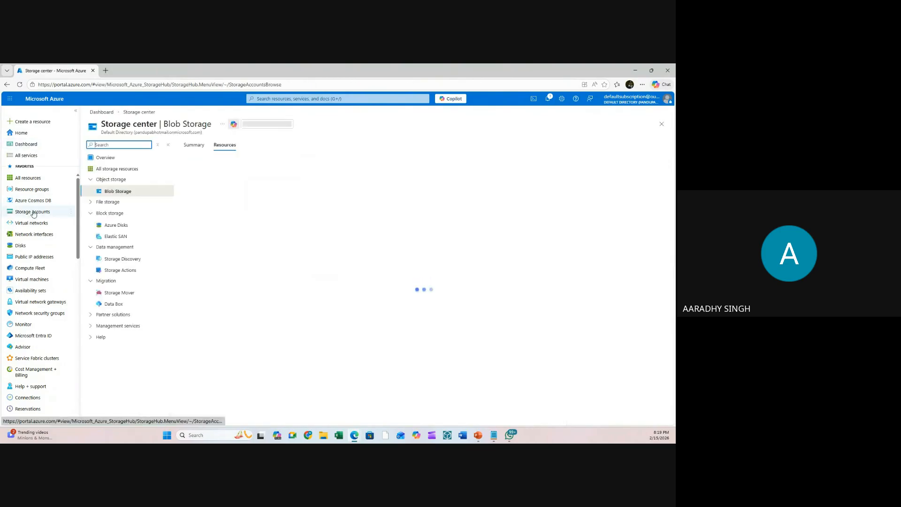
click(208, 169)
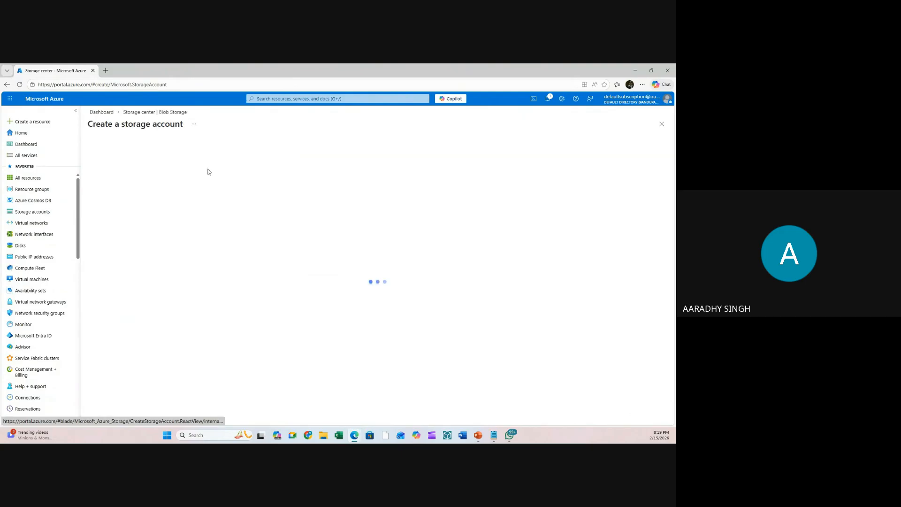
click(224, 243)
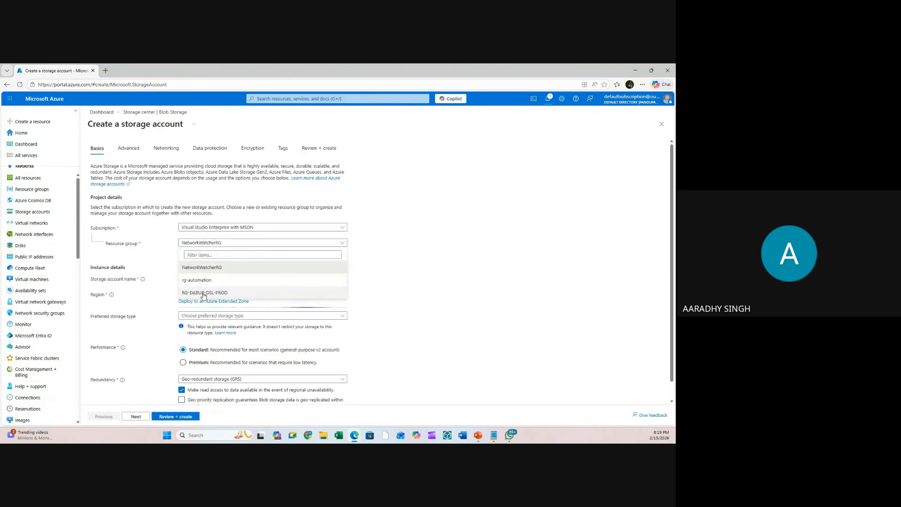
click(204, 293)
text(dutyfreeli)
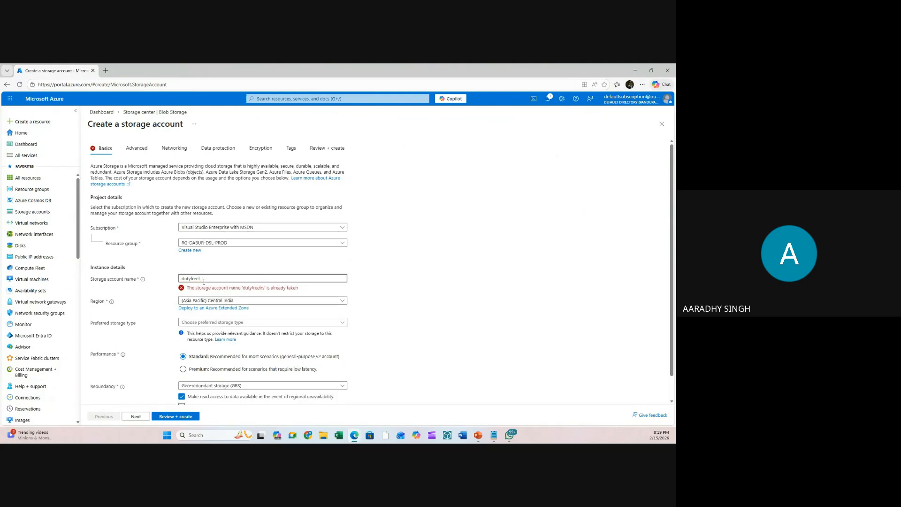
key(BackSpace)
key(BackSpace)
key(BackSpace)
text(grs)
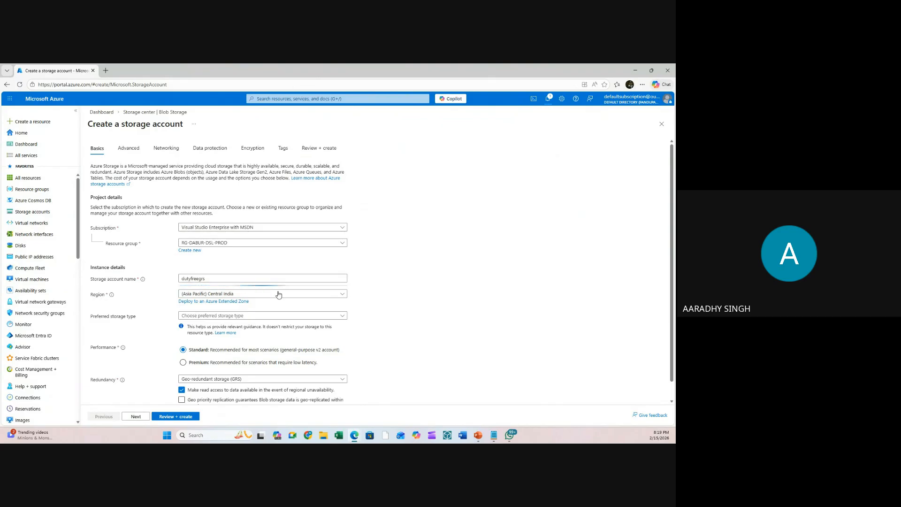
- For dutyfreegrs, choose Azure Blob Storage or Azure Data Lake Storage Gen 2 and keep Geo-redundant storage (GRS) with read access during regional unavailability disabled
click(221, 316)
click(208, 327)
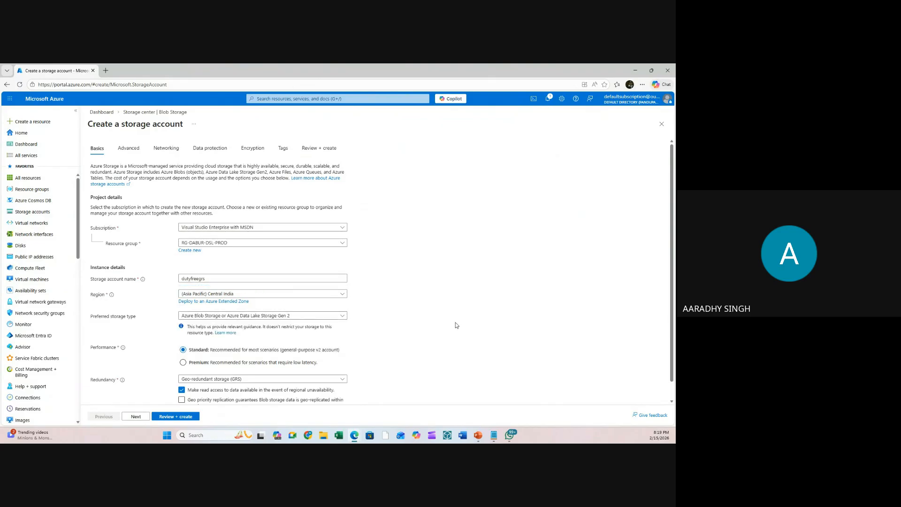
scroll(290, 356, down, 1)
click(291, 360)
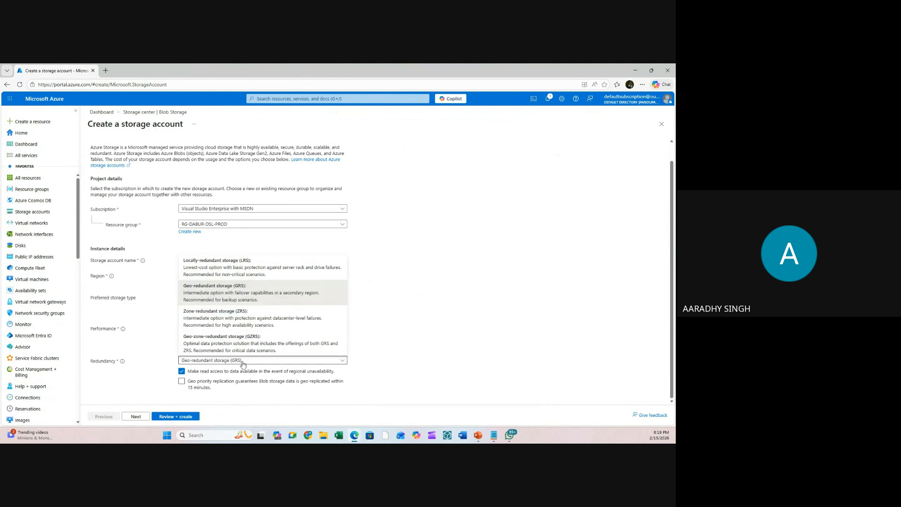
click(192, 360)
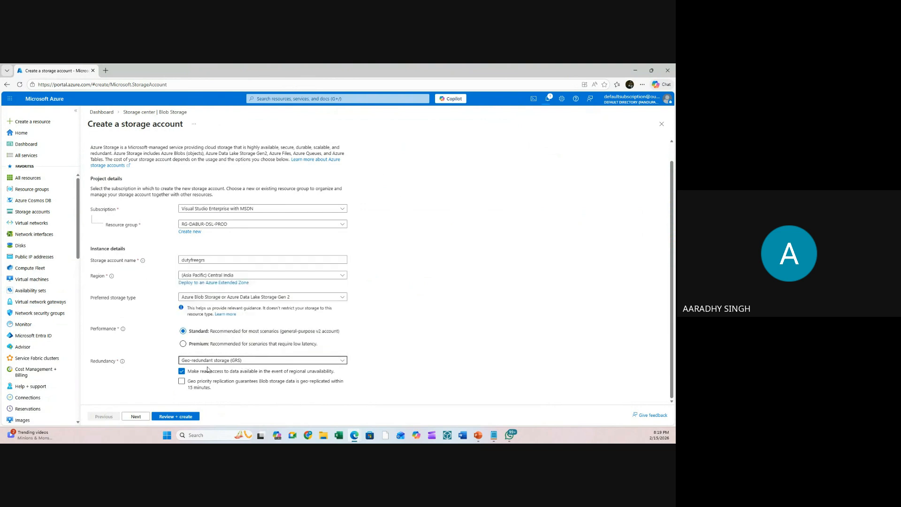
click(181, 371)
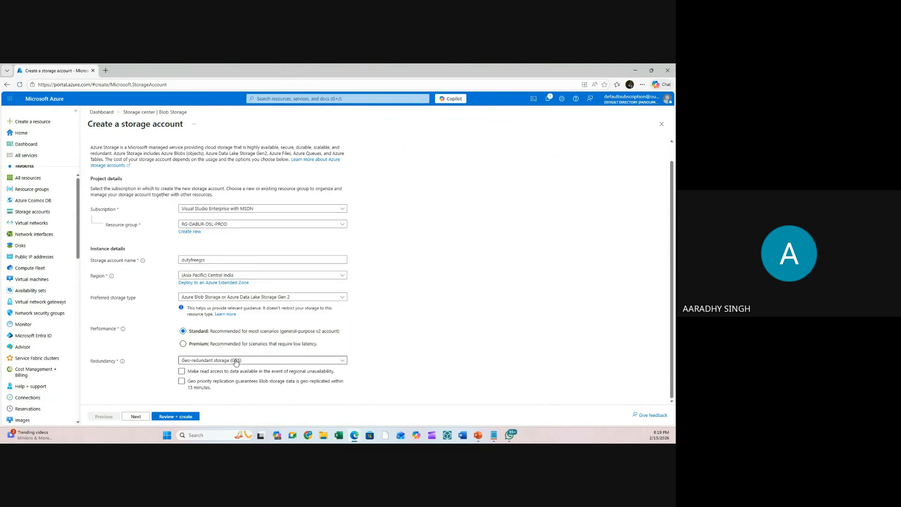
click(182, 371)
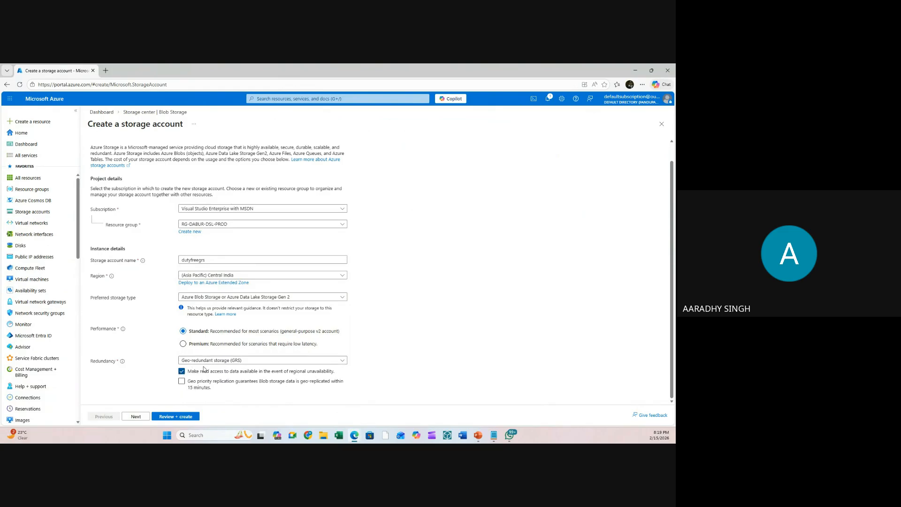
click(182, 372)
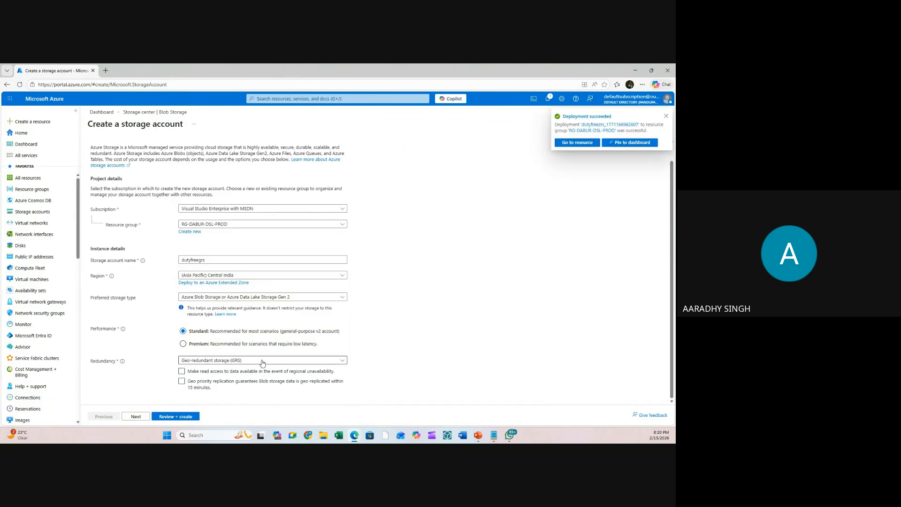
- Keep the default Advanced, Networking, Data protection and Encryption settings for dutyfreegrs and continue to its tags
click(137, 417)
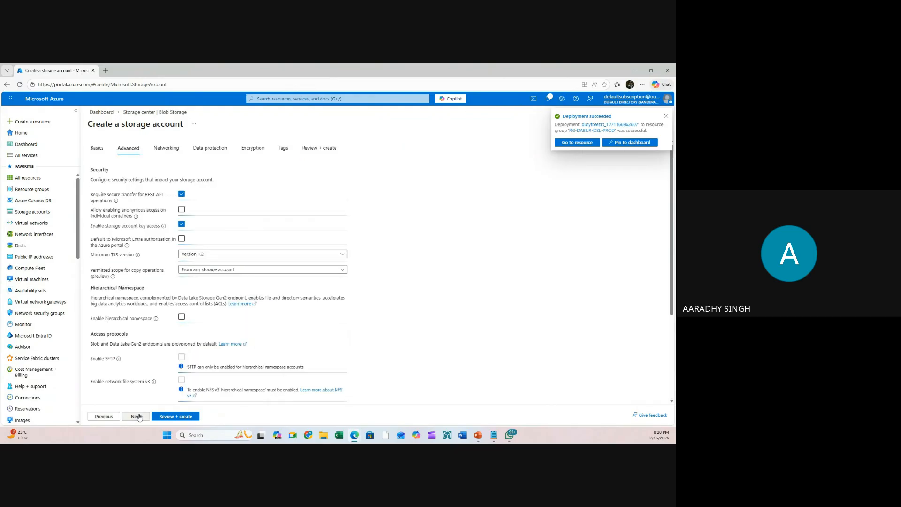
click(136, 417)
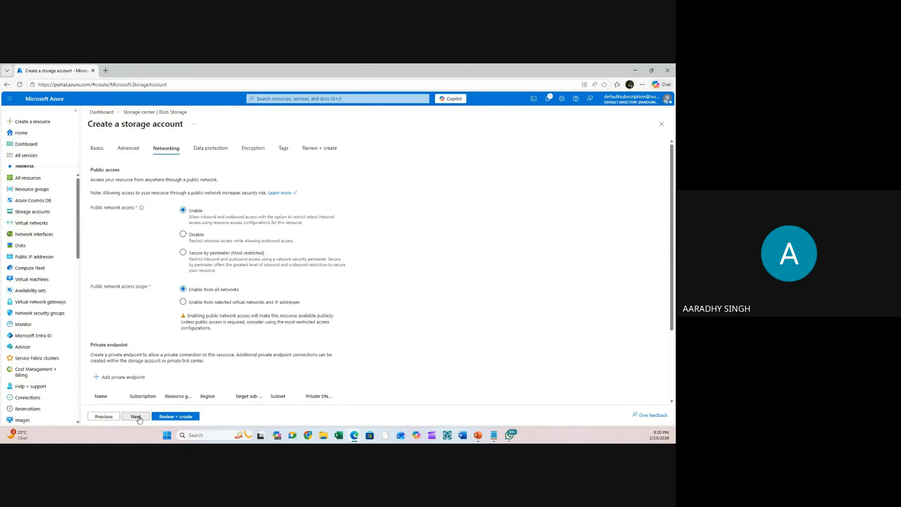
click(137, 417)
click(137, 417)
click(136, 417)
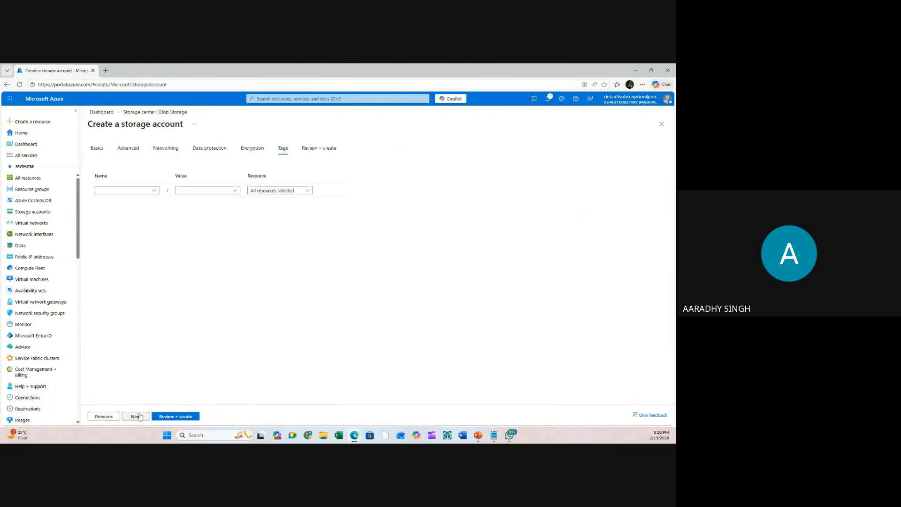
- Tag dutyfreegrs with Customer set to Dabur, review the configuration and create the storage account
click(153, 190)
click(107, 201)
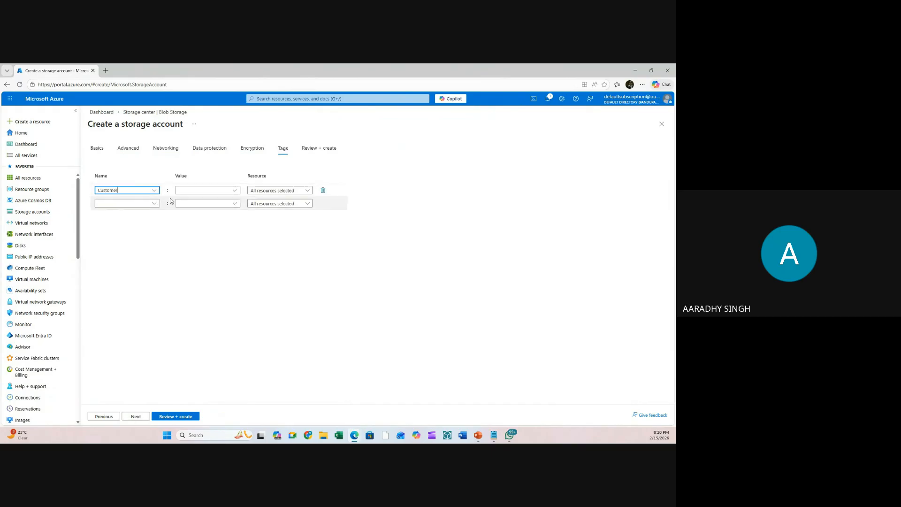
click(205, 190)
click(185, 201)
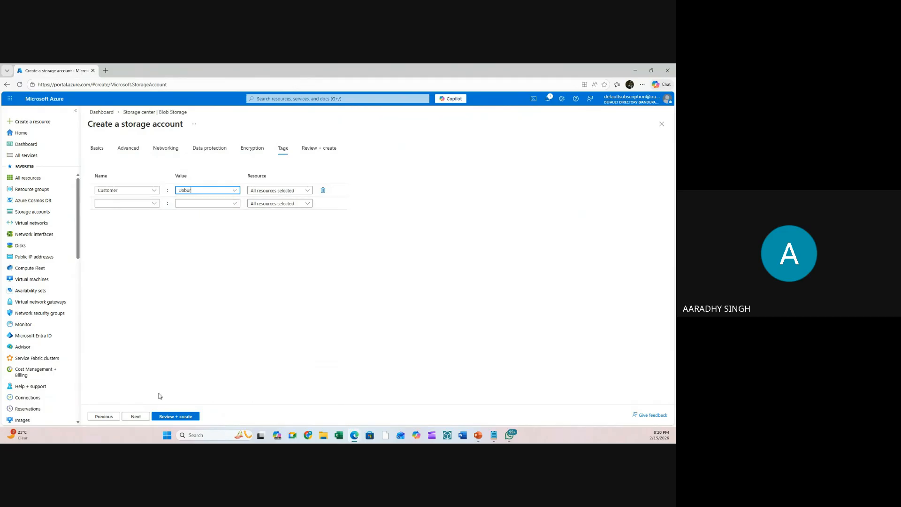
click(135, 416)
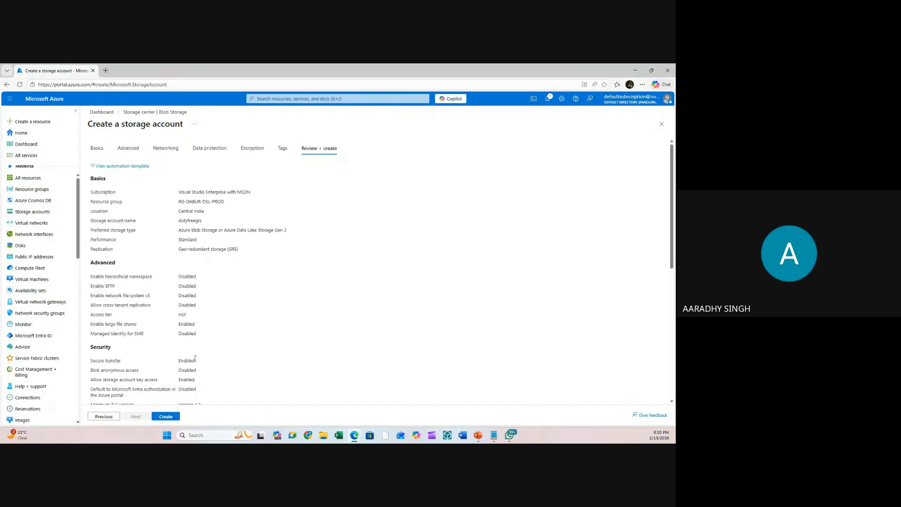
click(166, 417)
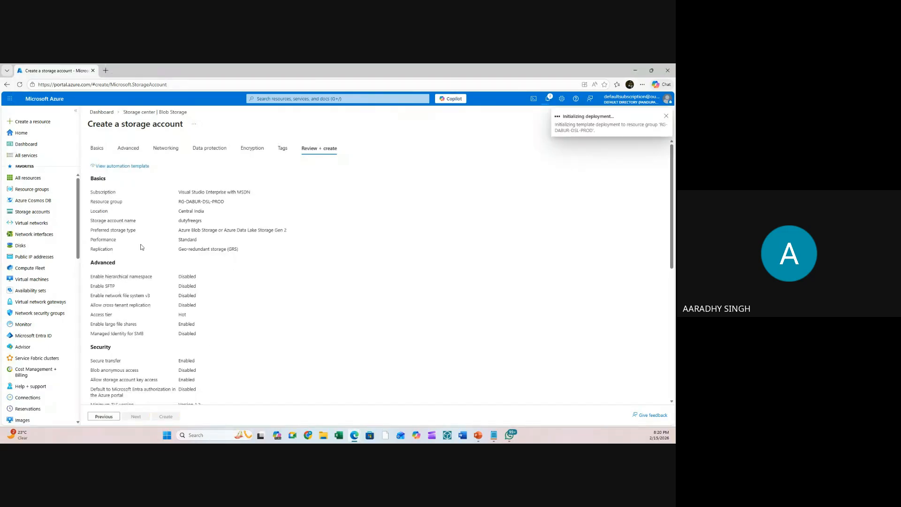
- Pin the deployed dutyfreezrs storage account to the dashboard from its deployment notification
click(39, 144)
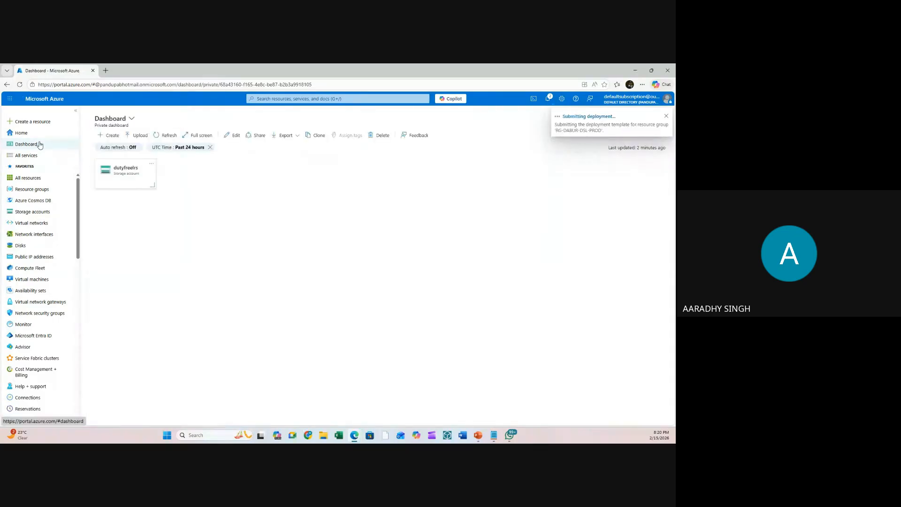
click(548, 99)
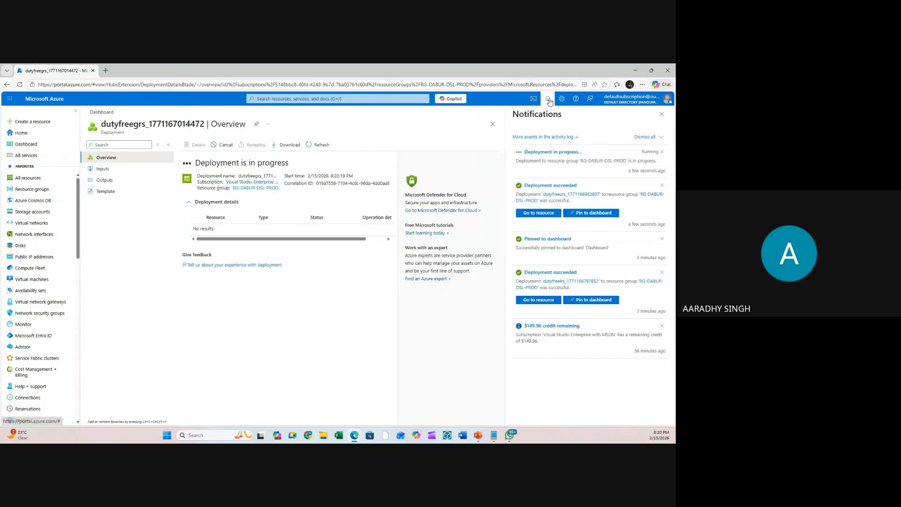
click(587, 216)
click(401, 413)
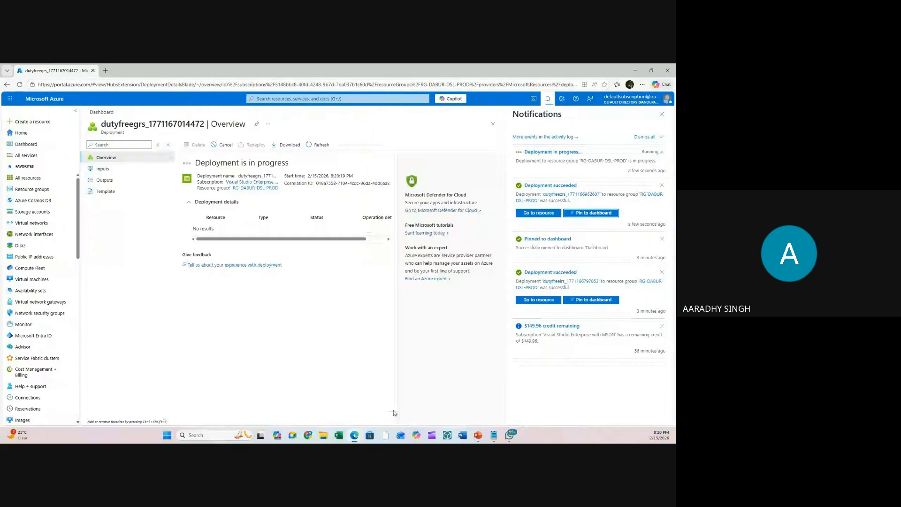
- Shrink the dutyfreezrs tile on the dashboard to the size of the dutyfreelrs tile and save the layout
click(418, 215)
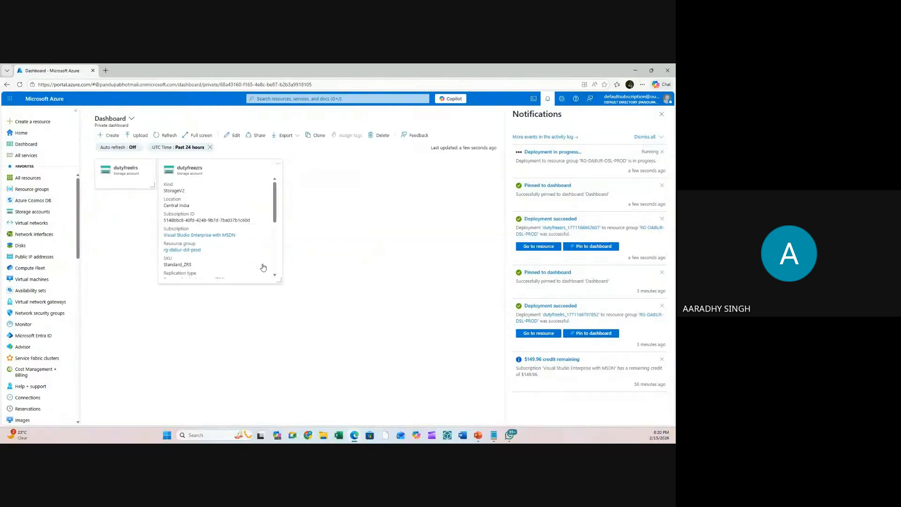
drag(280, 283, 246, 181)
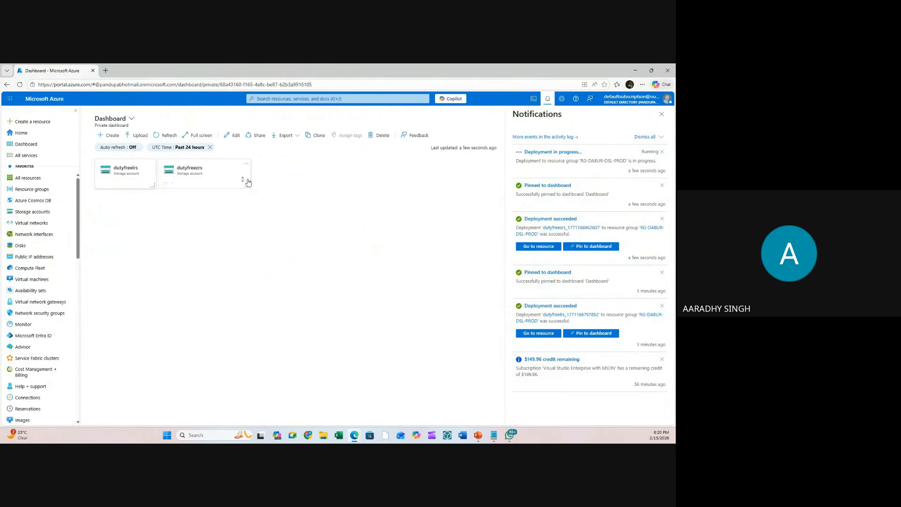
click(144, 121)
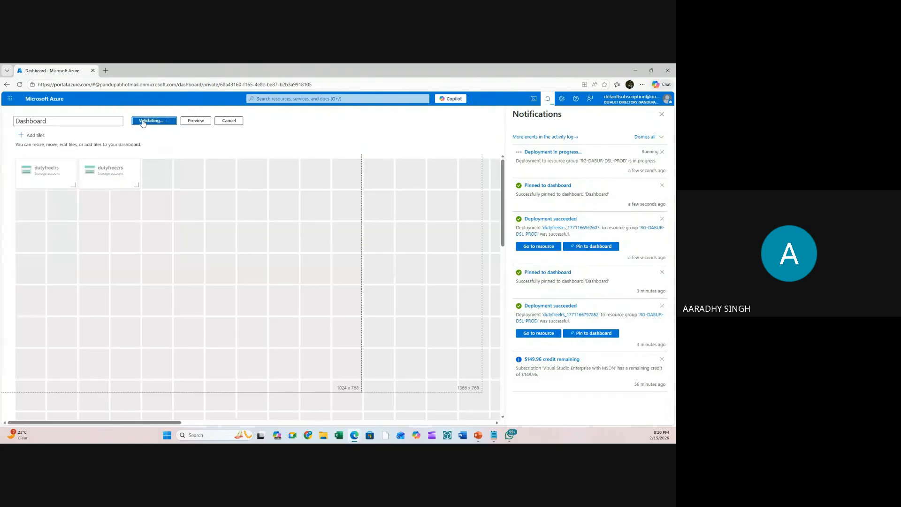
- Check the location in the overview of dutyfreelrs, and open the overview of dutyfreezrs from the dashboard
click(128, 177)
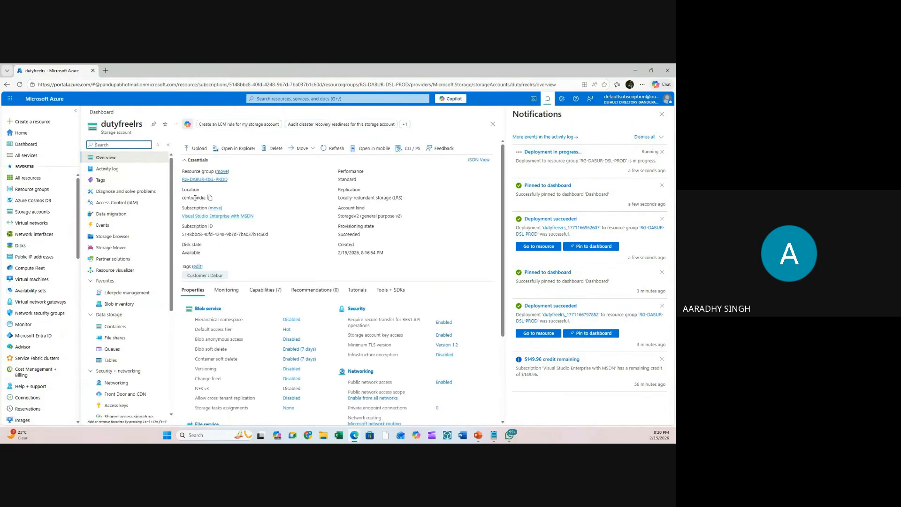
double_click(195, 198)
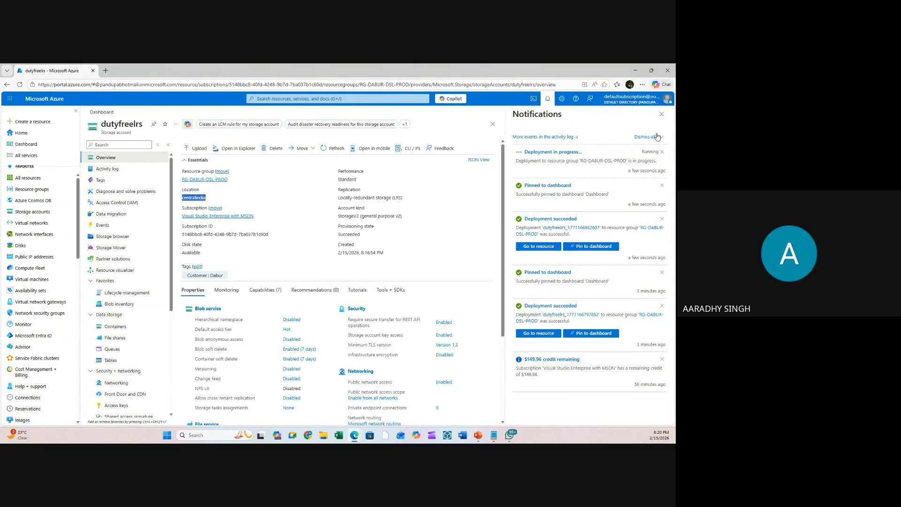
click(662, 114)
click(49, 144)
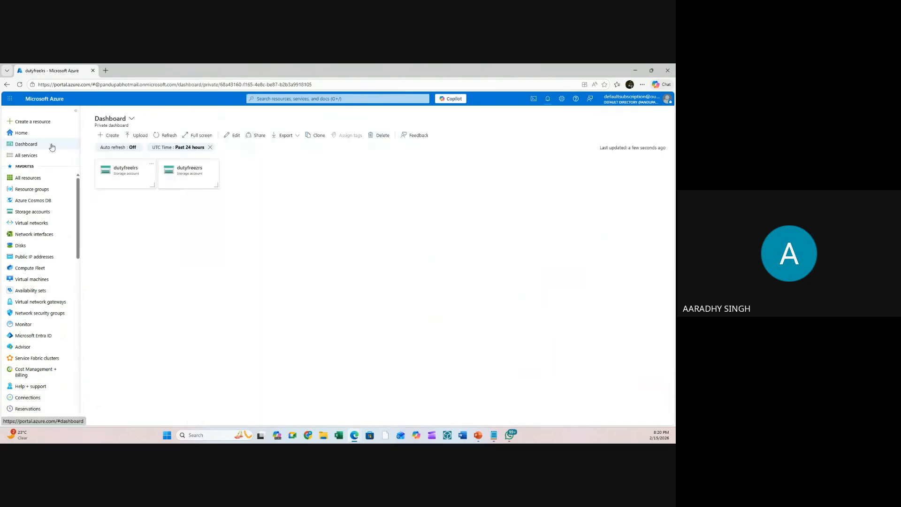
click(196, 181)
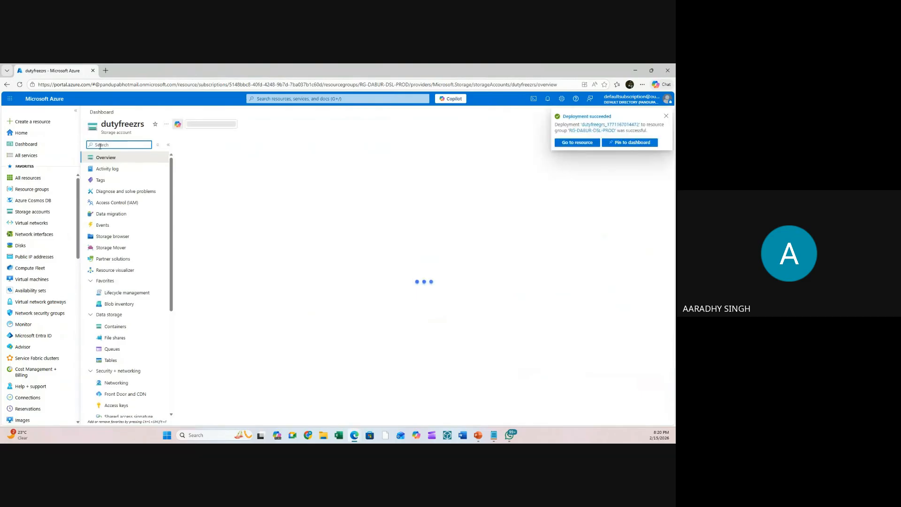
- Pin the deployed dutyfreegrs storage account to the existing private dashboard and return to the dashboard
click(630, 142)
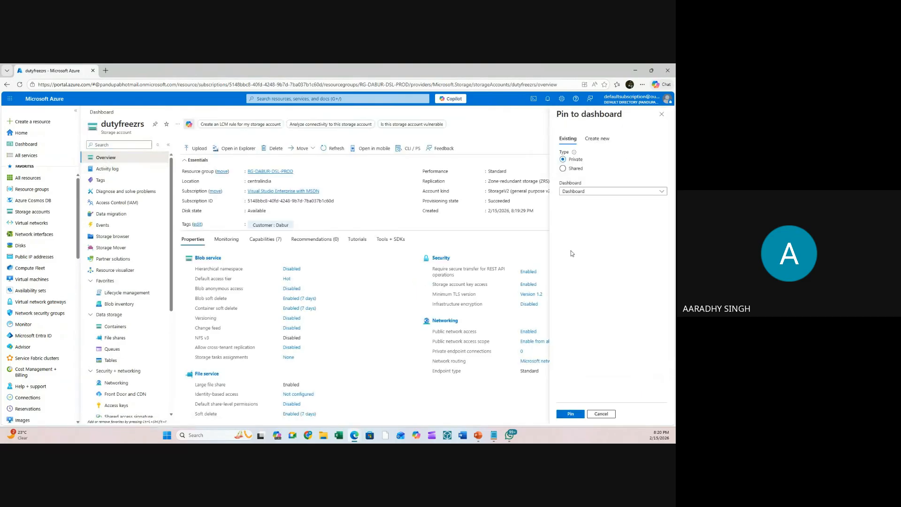
click(571, 415)
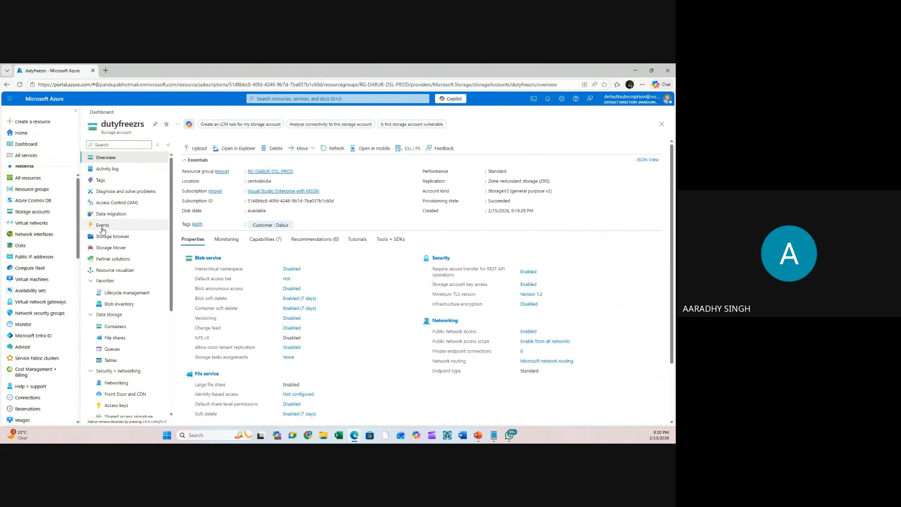
click(26, 144)
- Shrink the dutyfreegrs tile to the size of the other tiles, place it directly below the dutyfreelrs tile and save the layout
drag(343, 281, 259, 180)
drag(183, 169, 50, 203)
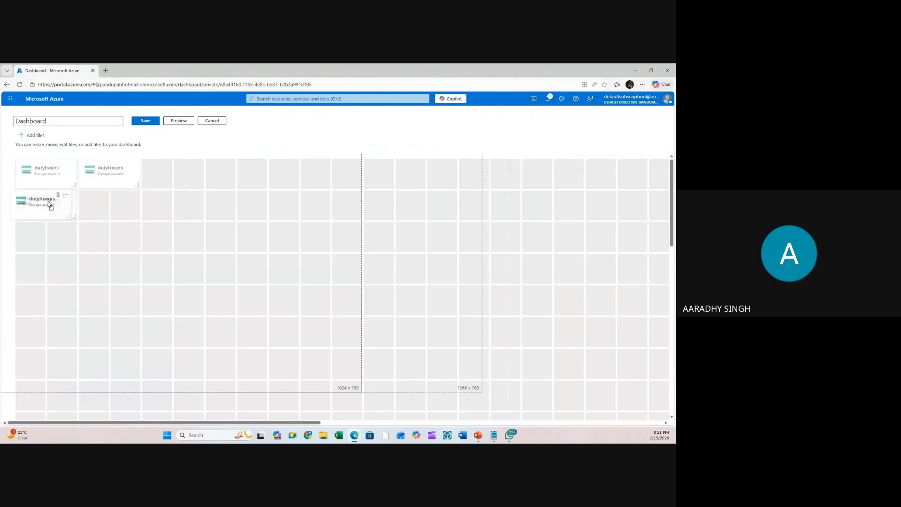
click(146, 121)
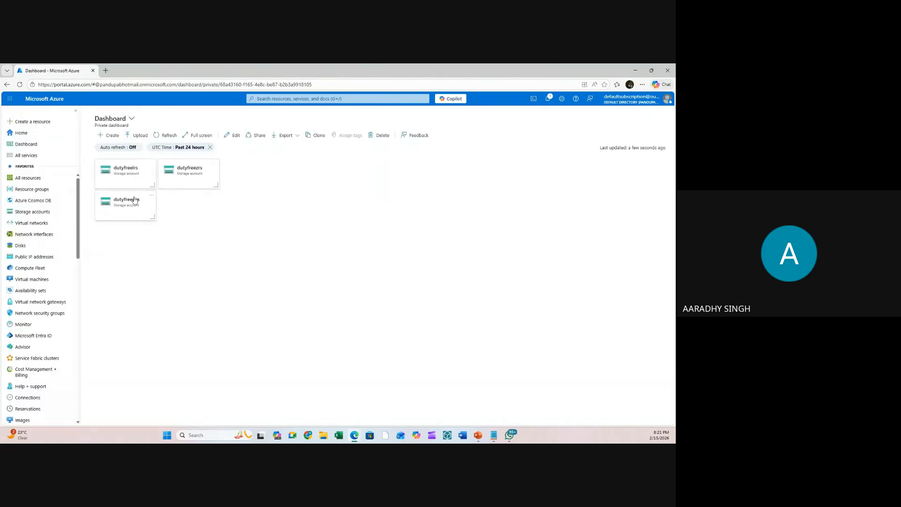
- Check the location and the primary and secondary locations in the overview of dutyfreegrs, and close the overview
click(134, 205)
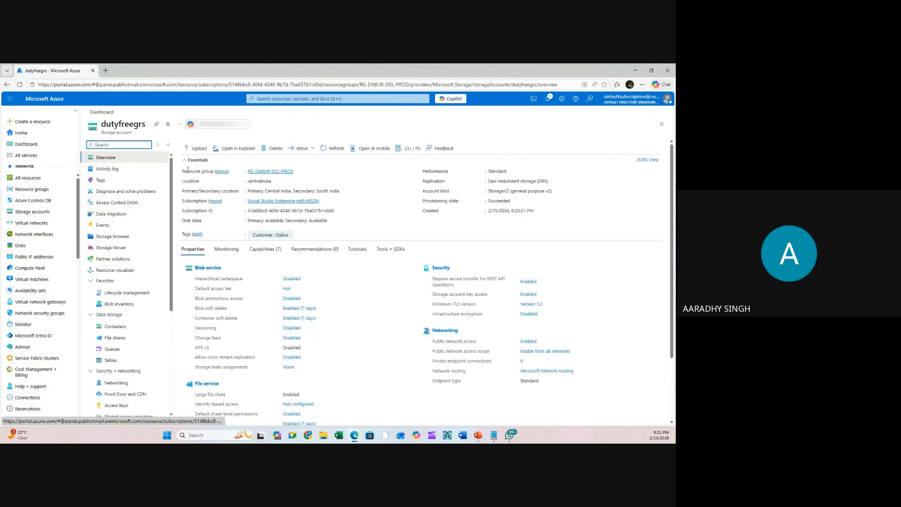
double_click(260, 181)
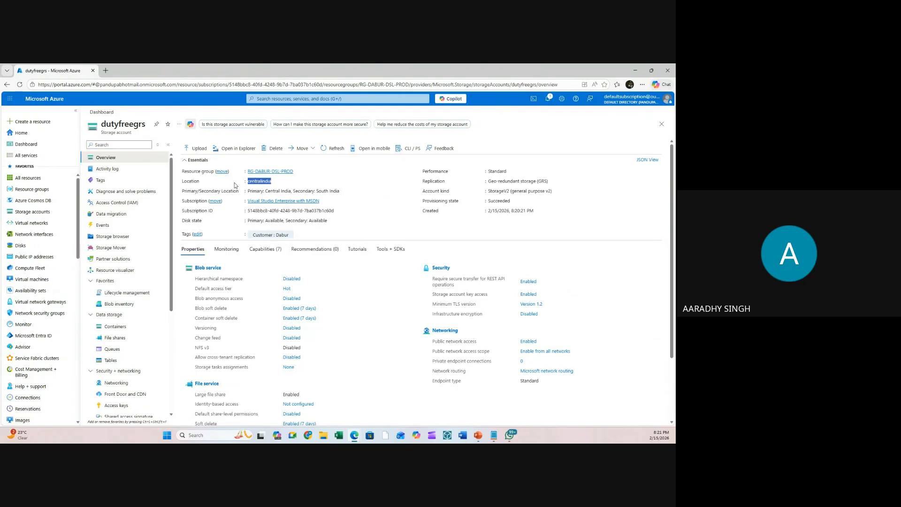
drag(253, 191, 288, 193)
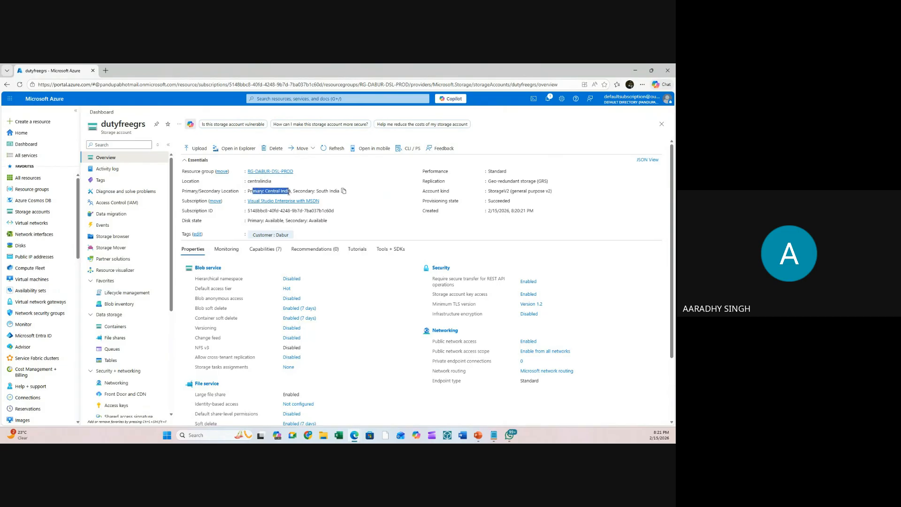
double_click(332, 191)
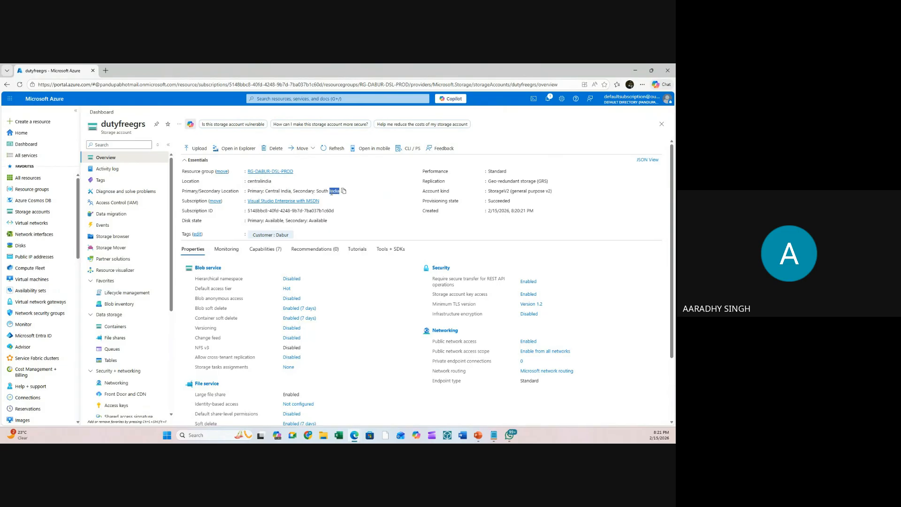
double_click(273, 191)
click(329, 191)
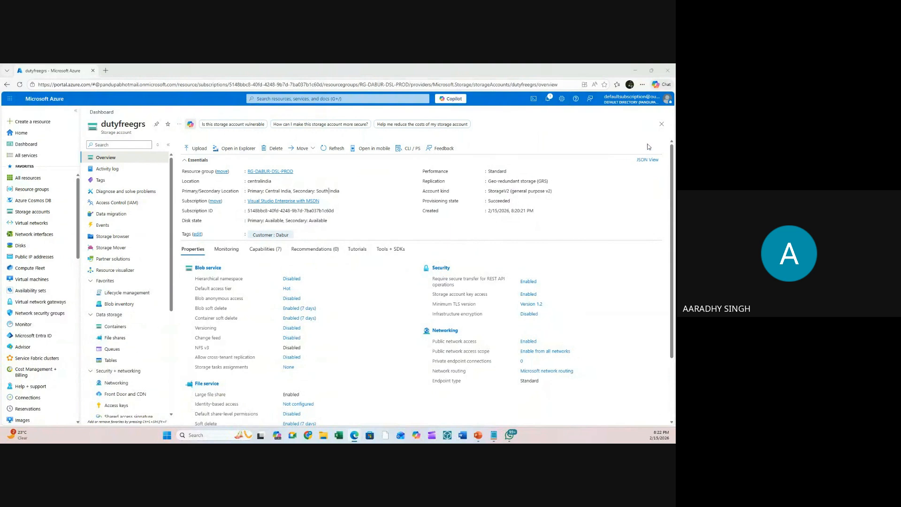
click(662, 125)
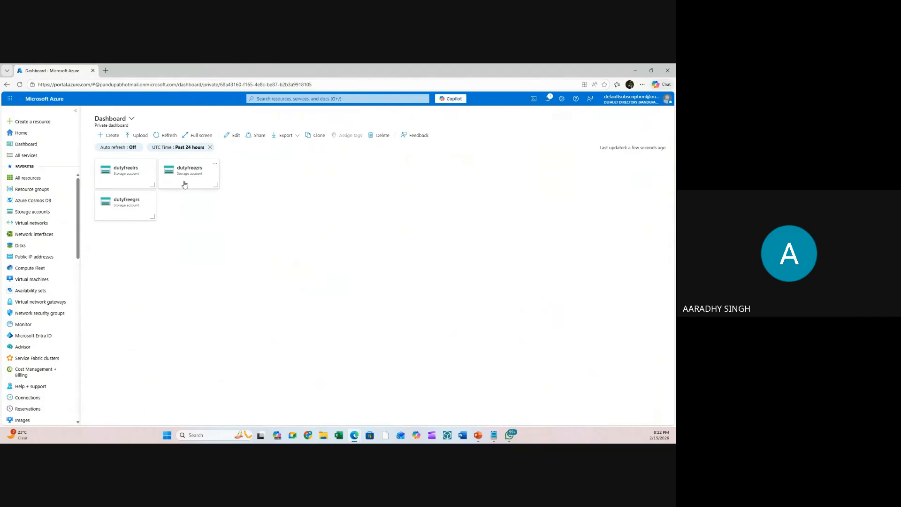
- Check the location and the replication type in the overview of dutyfreezrs, and return to the dashboard
click(184, 184)
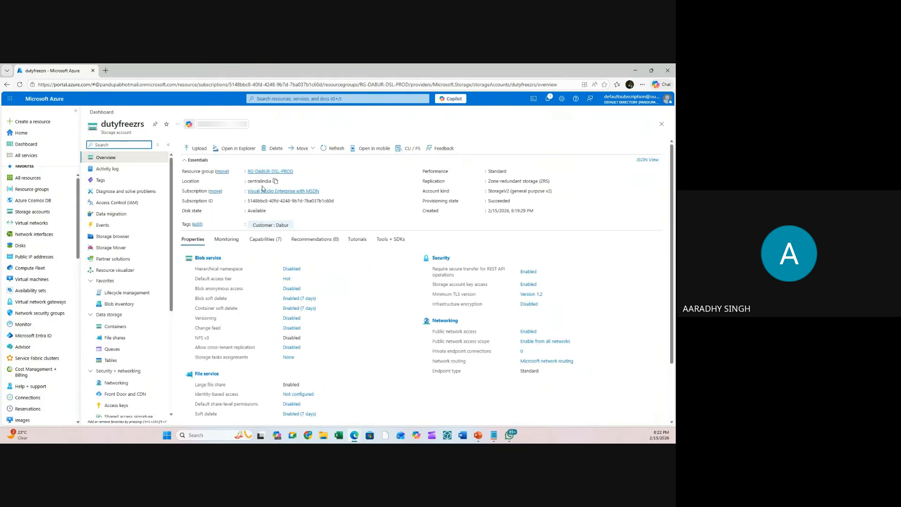
double_click(261, 182)
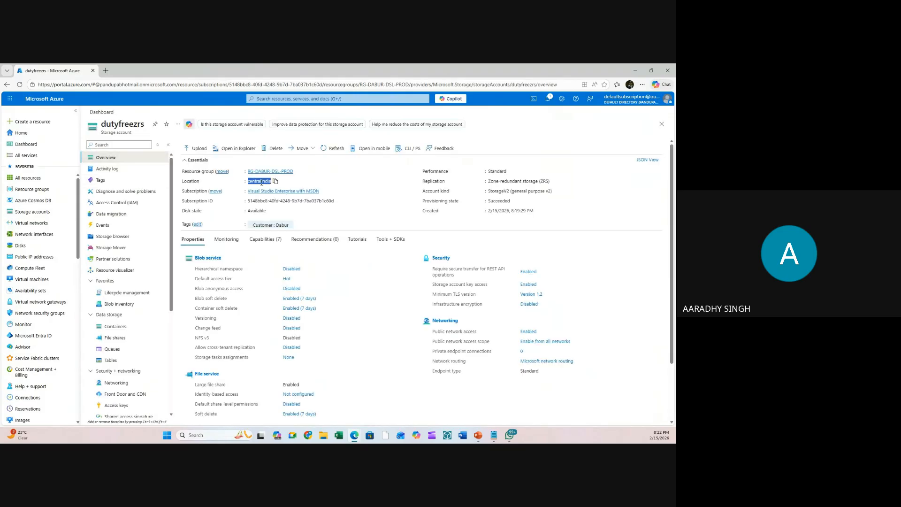
click(539, 180)
drag(494, 182, 540, 182)
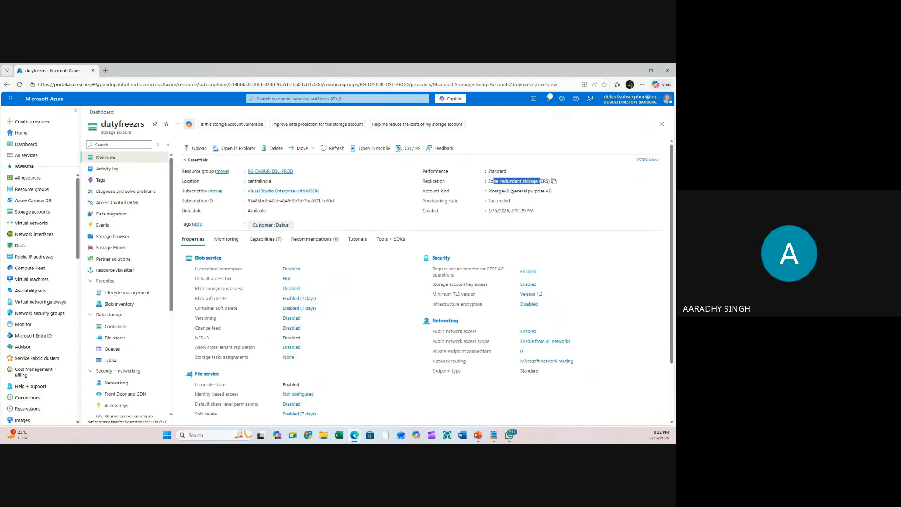
click(541, 183)
drag(549, 181, 533, 182)
click(661, 124)
- Check the location in the overview of dutyfreelrs and return to the dashboard
click(173, 181)
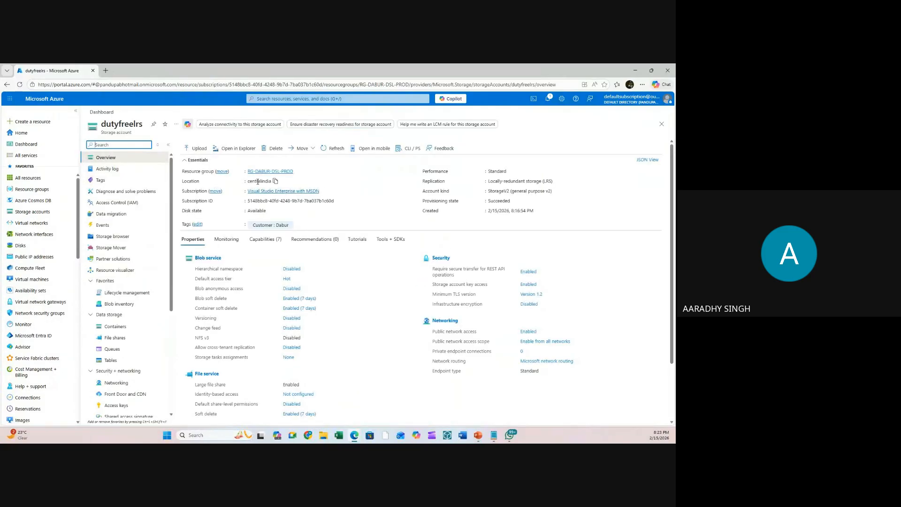
double_click(258, 181)
click(662, 125)
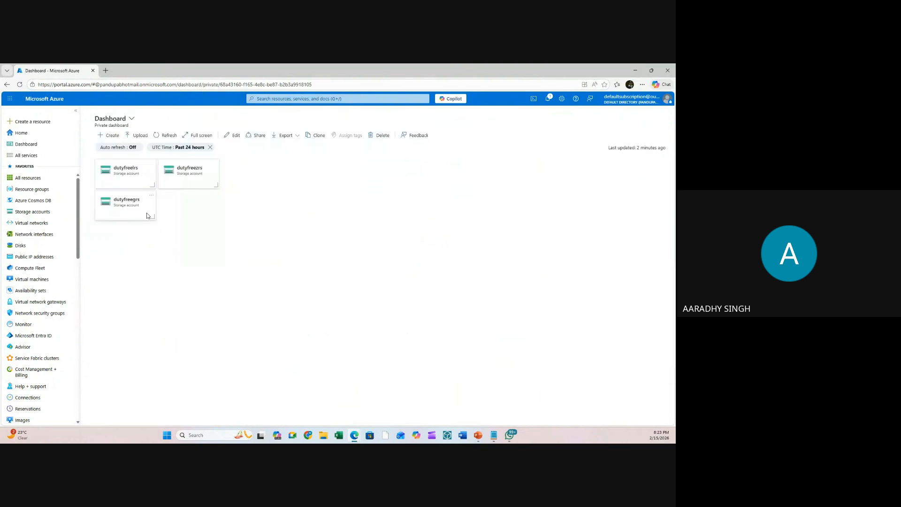
- Reopen dutyfreegrs from the dashboard to compare its primary region with its secondary region, and close it
click(131, 207)
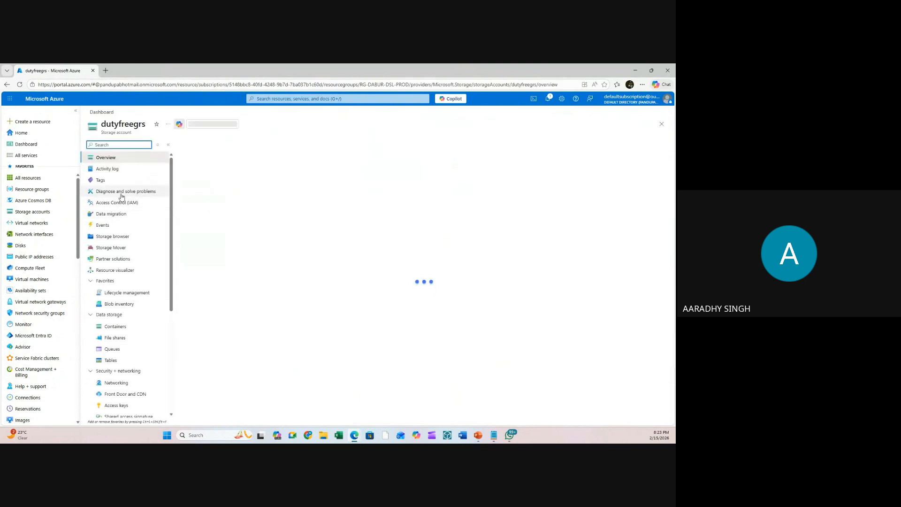
double_click(280, 190)
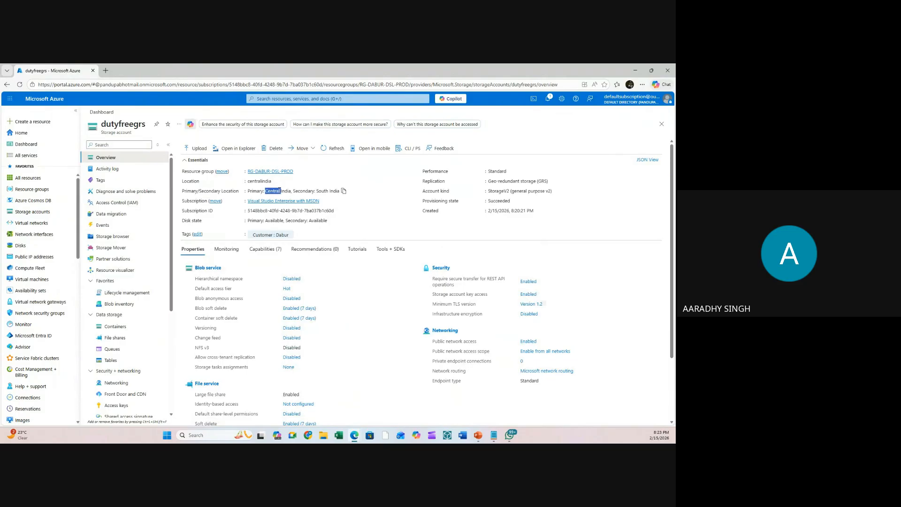
drag(312, 192, 343, 191)
click(663, 125)
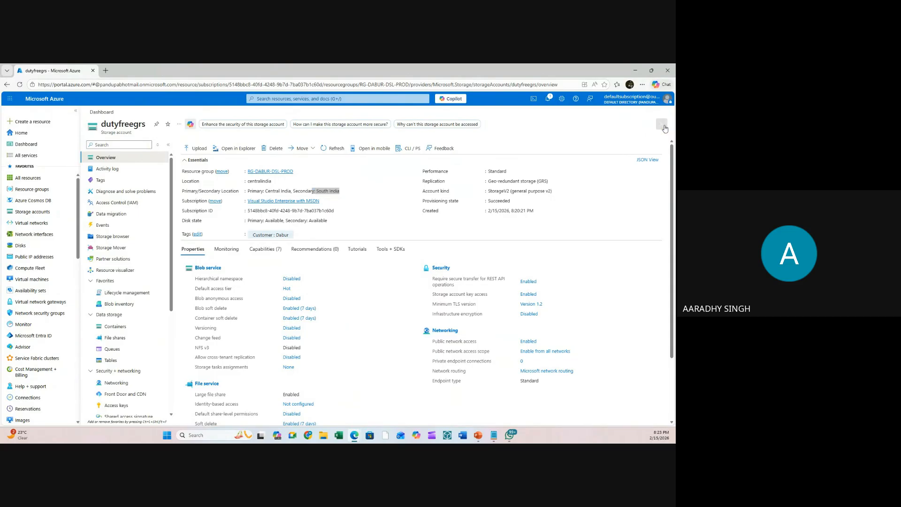
- Open the overview of dutyfreelrs from the dashboard and minimise the browser window
click(142, 183)
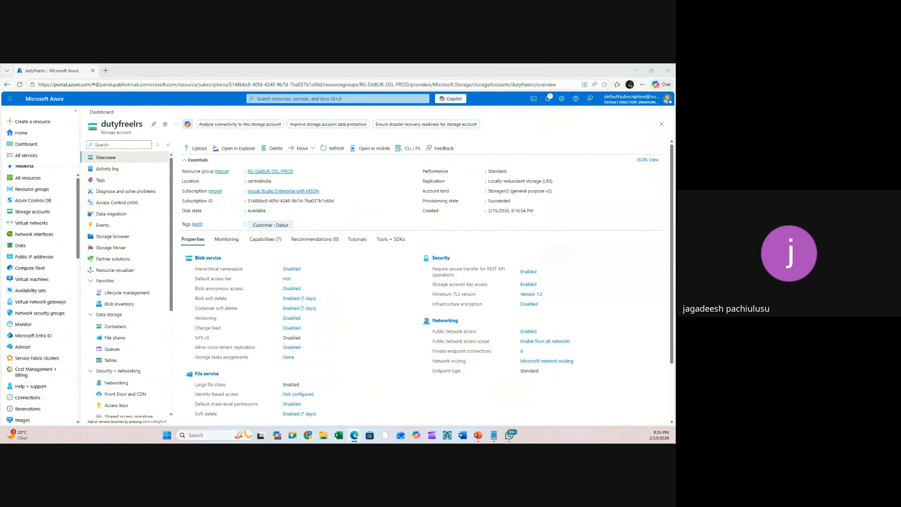
click(635, 71)
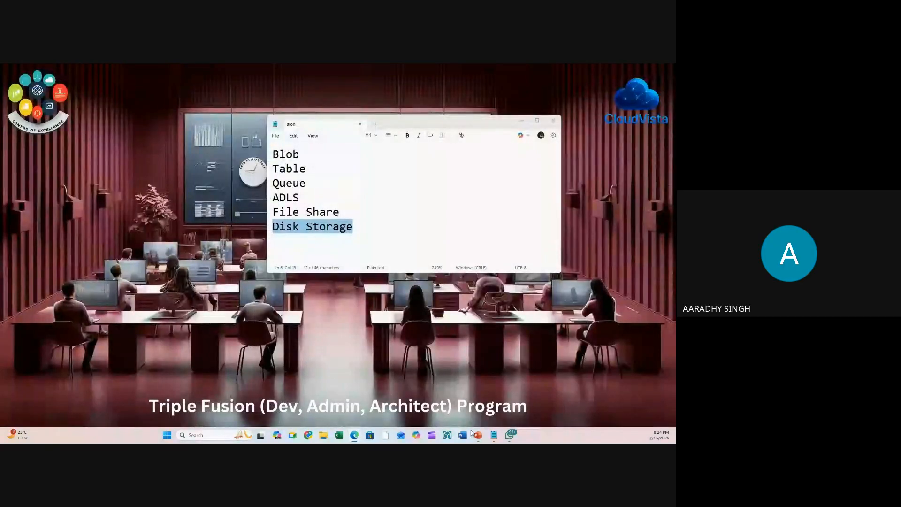
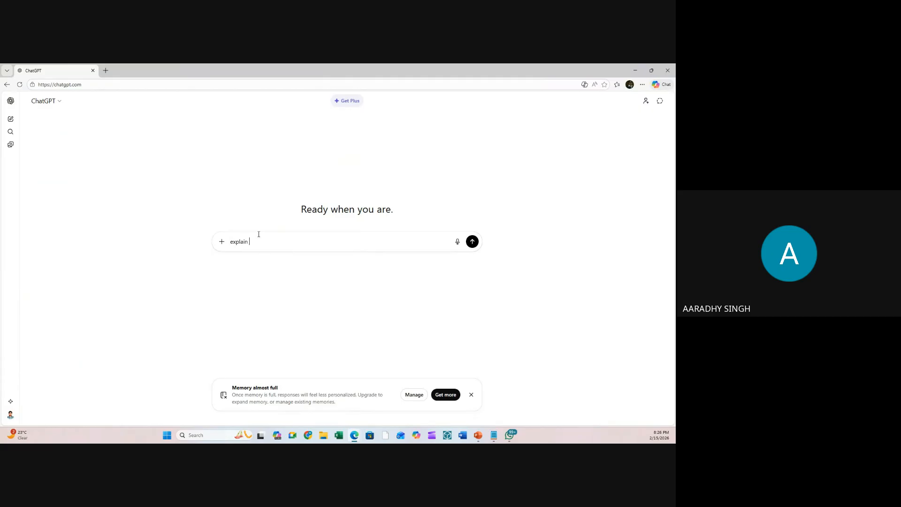
- Ask ChatGPT to "explain 99.99999999999 % SLA in azure storage LRS"
text(S)
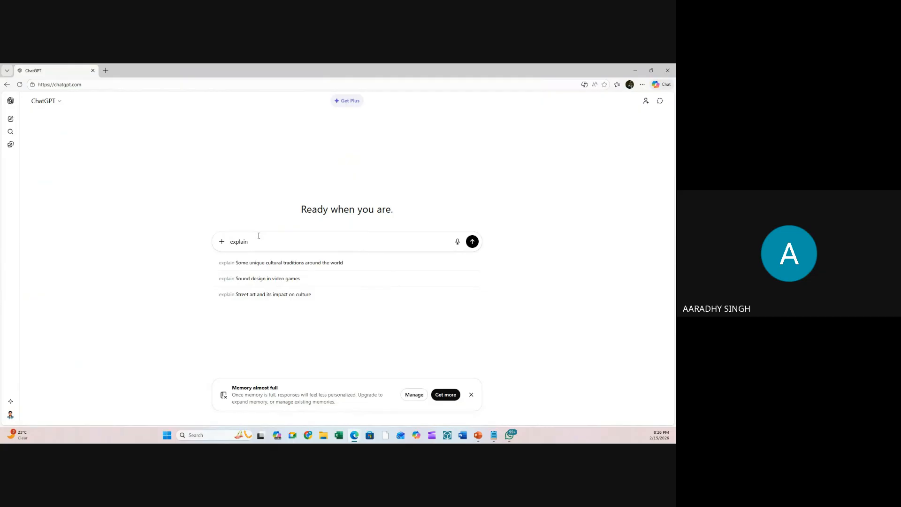
text(0)
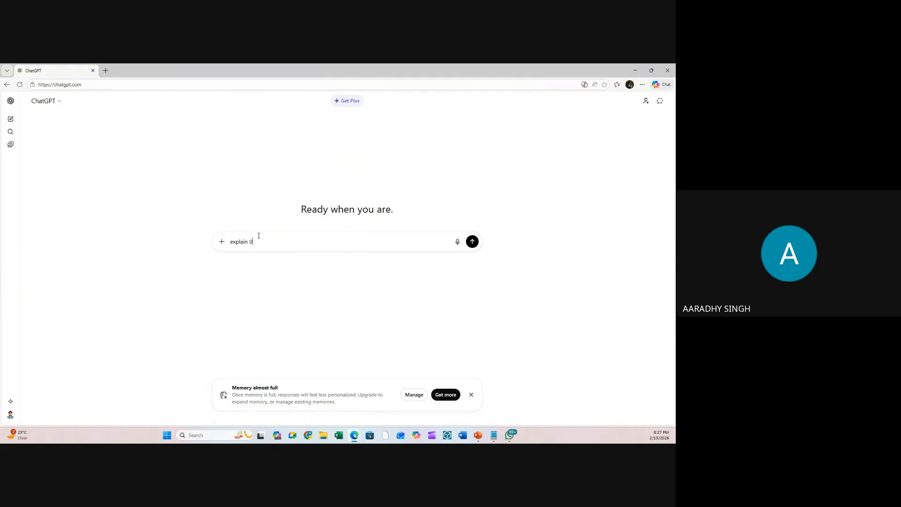
key(BackSpace)
key(BackSpace)
text(99.99999999999 % SLA in azure storage LRS)
key(Return)
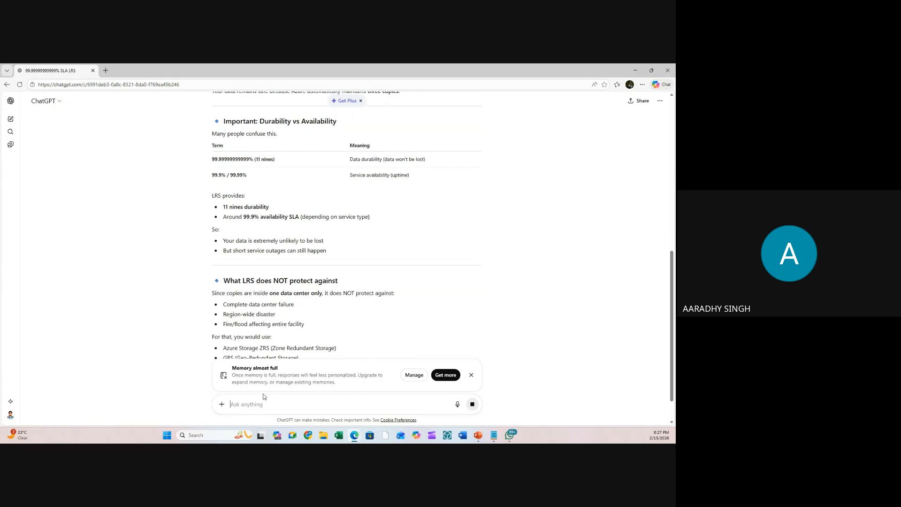
- Send the follow-up request "given me calculation for a year" in the same chat
text(given me aca)
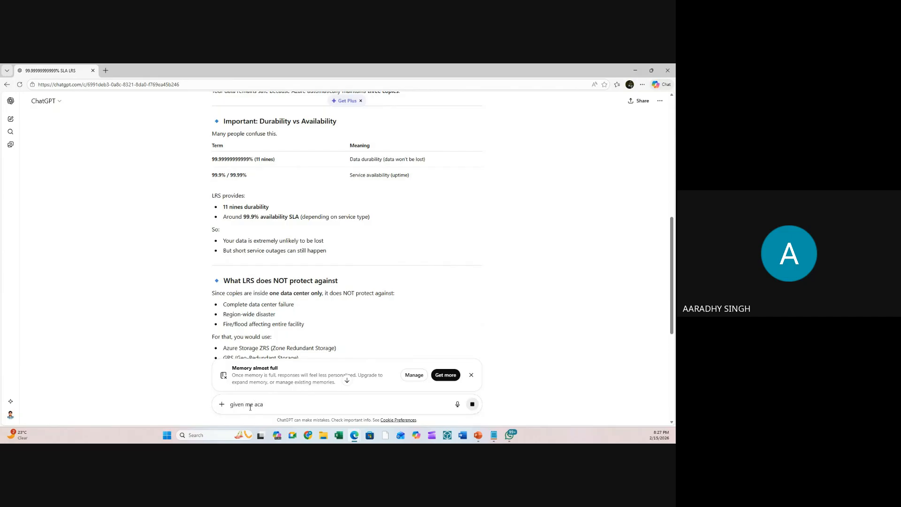
text( calculation for a year)
key(Return)
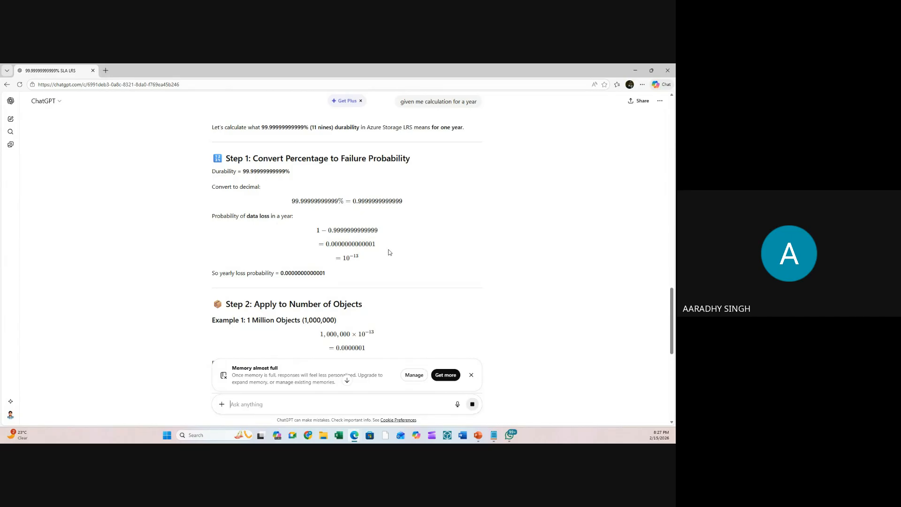
- Examine the yearly durability calculation, including the object-loss examples, the probability-to-time conversion and the Simple Yearly Interpretation table
scroll(388, 252, down, 2)
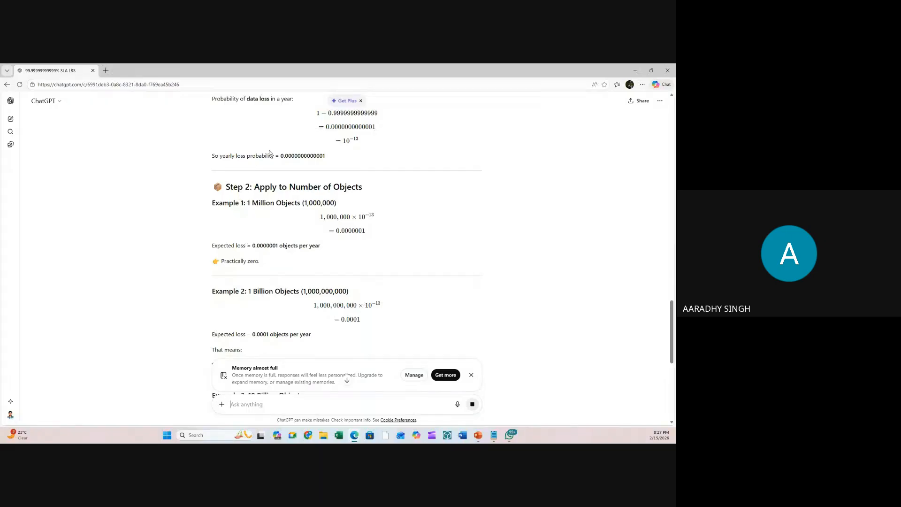
scroll(404, 211, down, 12)
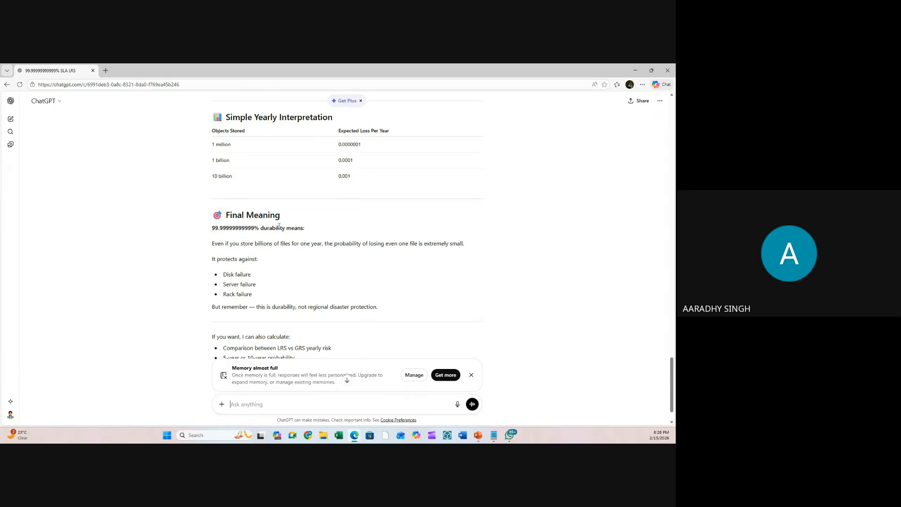
scroll(306, 237, down, 1)
scroll(425, 235, up, 4)
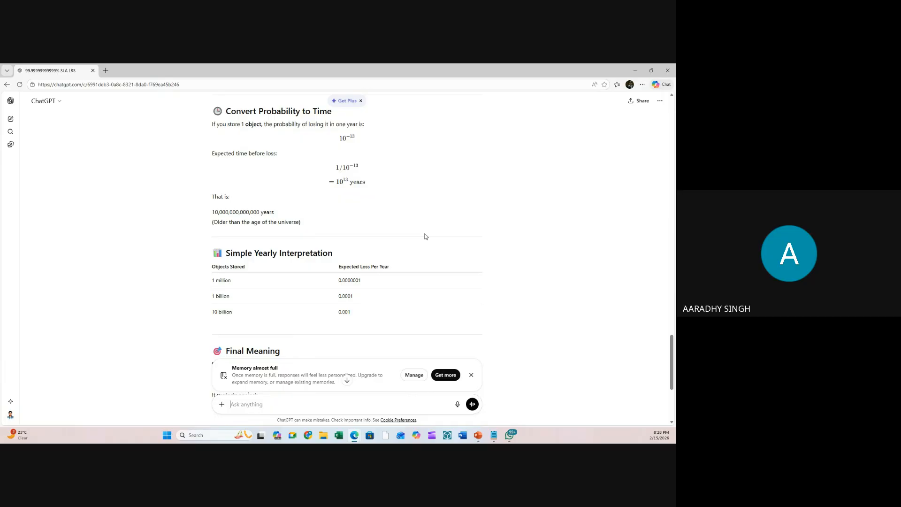
triple_click(313, 254)
double_click(238, 310)
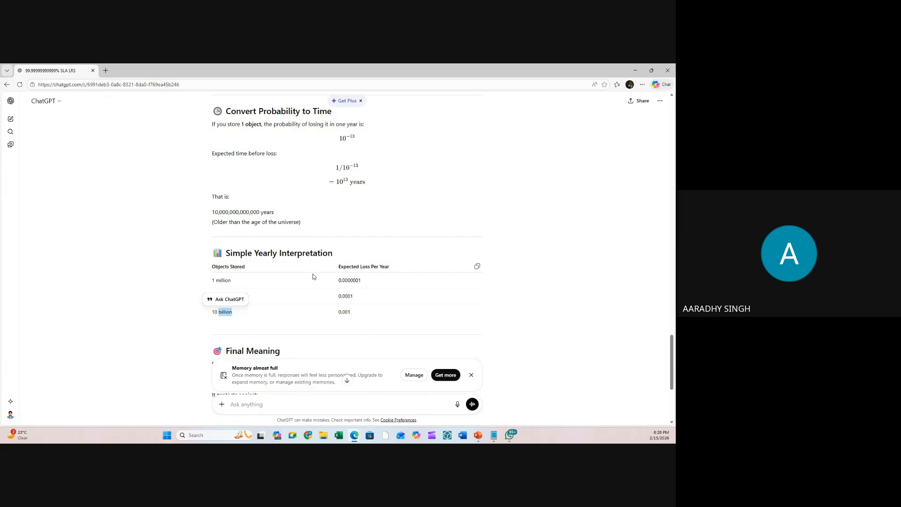
scroll(313, 277, up, 2)
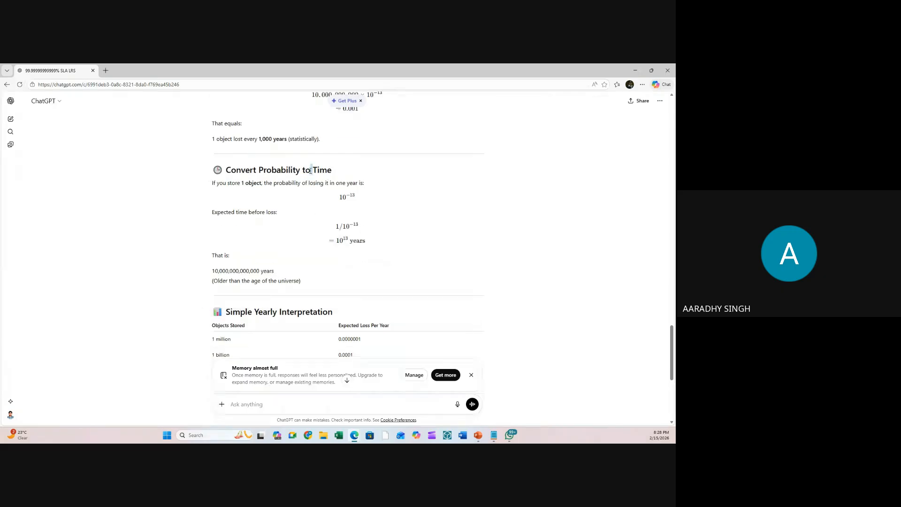
triple_click(241, 273)
click(369, 216)
scroll(364, 213, up, 3)
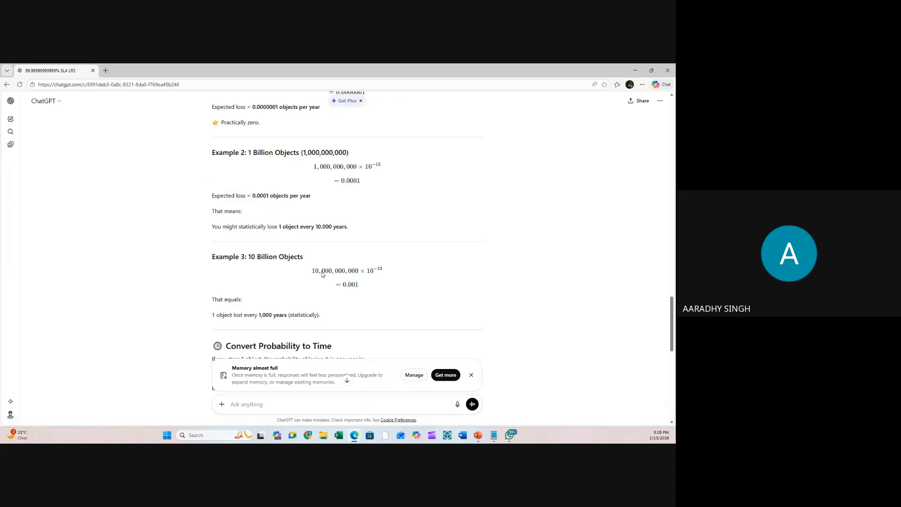
scroll(328, 301, down, 5)
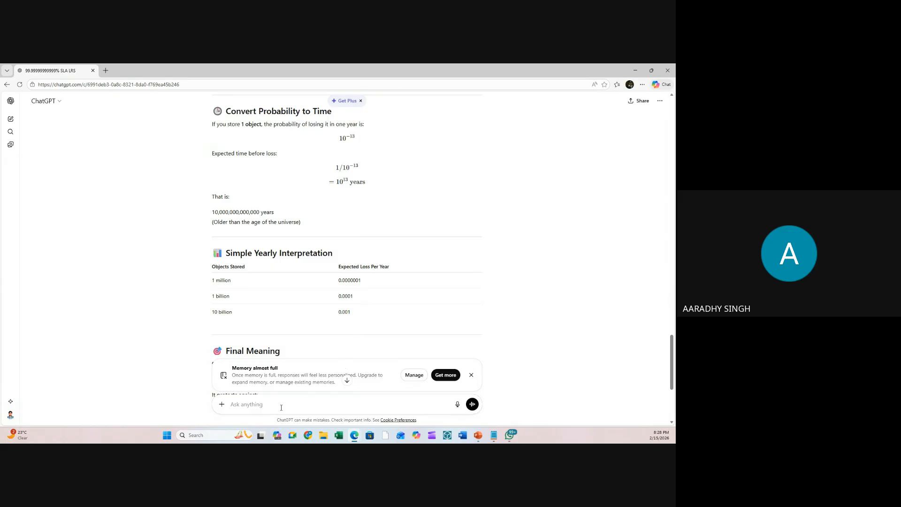
- Send the follow-up question "how many minutes there will downtime in a year with LRS"
text(how many minutes wi)
key(BackSpace)
key(BackSpace)
text(ther e)
key(BackSpace)
key(BackSpace)
text(e will downtime in a year if)
key(BackSpace)
key(BackSpace)
key(BackSpace)
text(if)
key(BackSpace)
key(BackSpace)
text(with LRS)
key(Return)
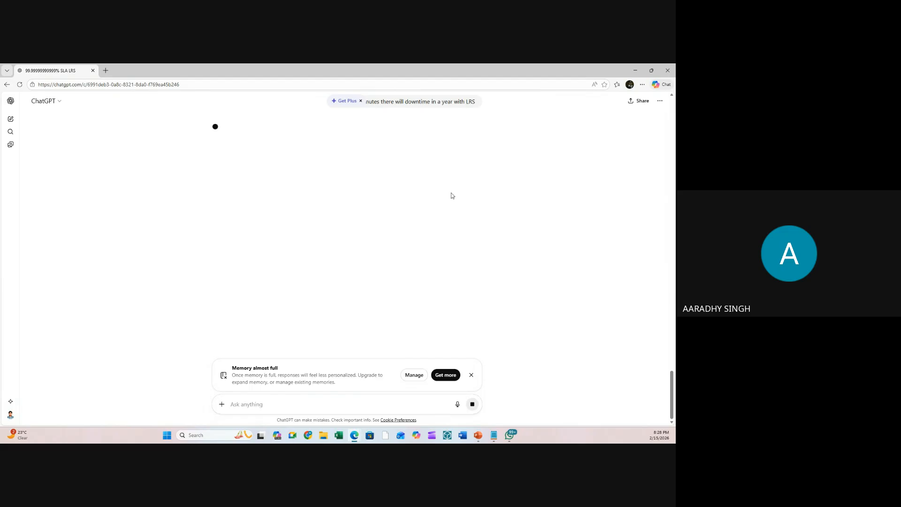
mouse_move(467, 108)
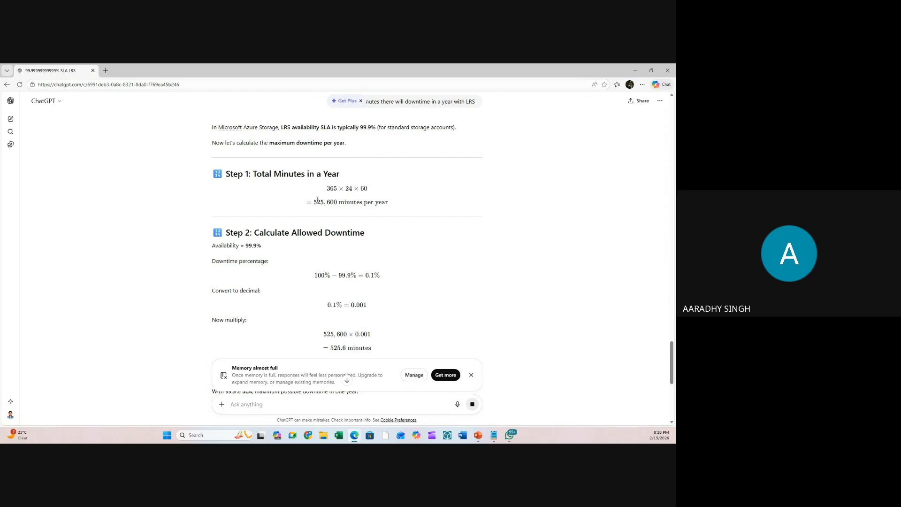
- Examine the LRS downtime calculation, from total minutes in a year to the final answer in minutes and hours
drag(314, 202, 337, 203)
scroll(337, 197, down, 2)
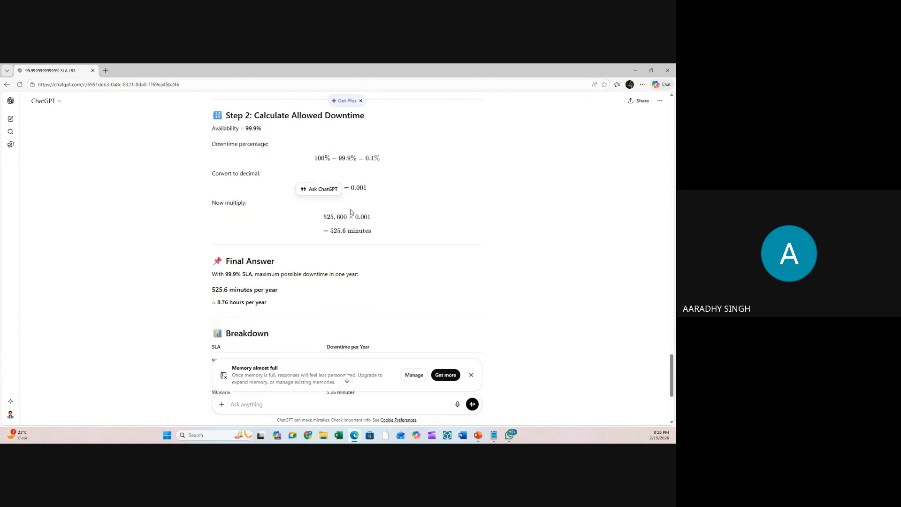
click(341, 231)
double_click(220, 290)
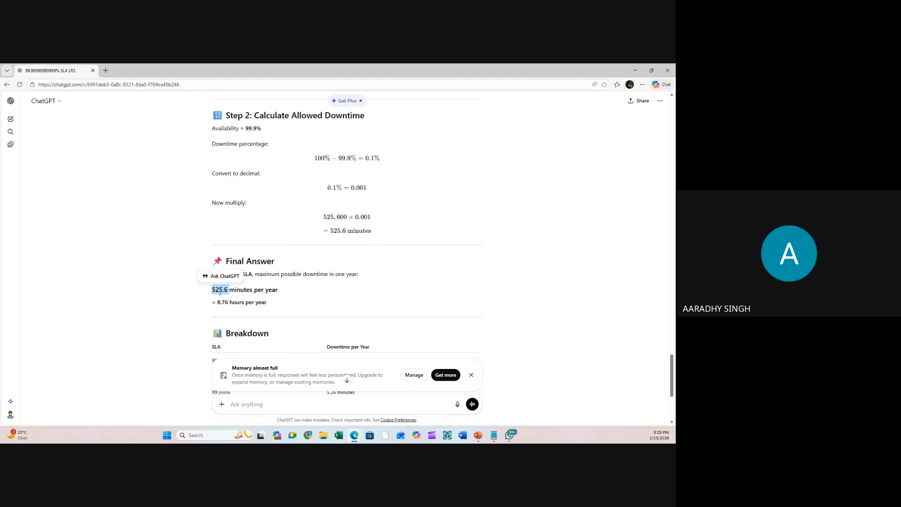
double_click(249, 302)
scroll(232, 252, down, 3)
scroll(241, 215, up, 3)
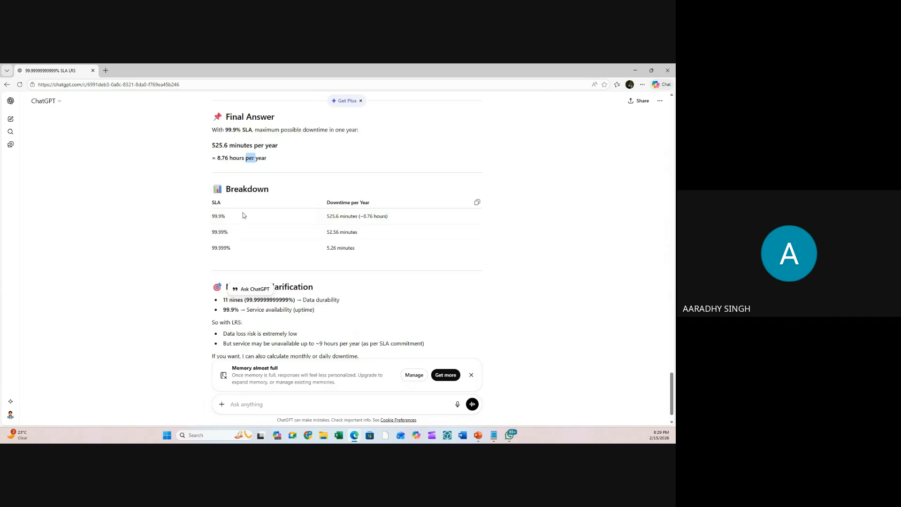
triple_click(244, 246)
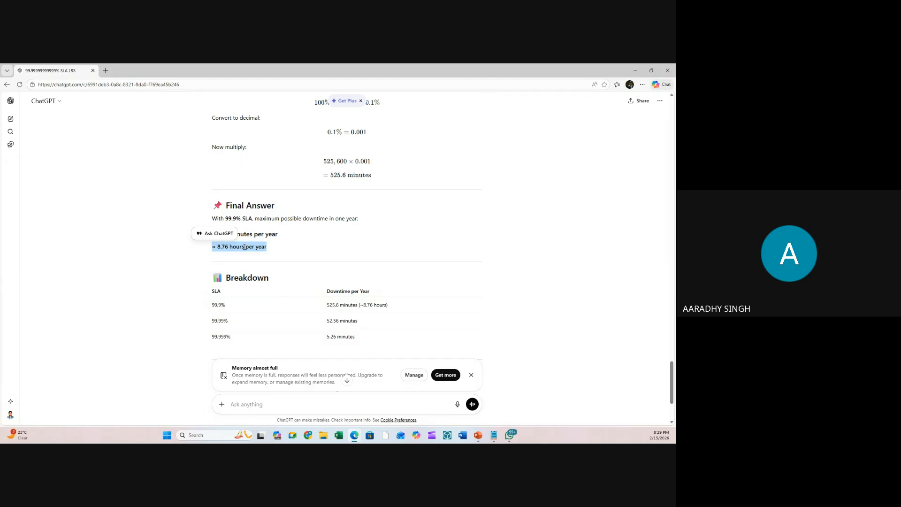
triple_click(244, 247)
drag(225, 249, 253, 250)
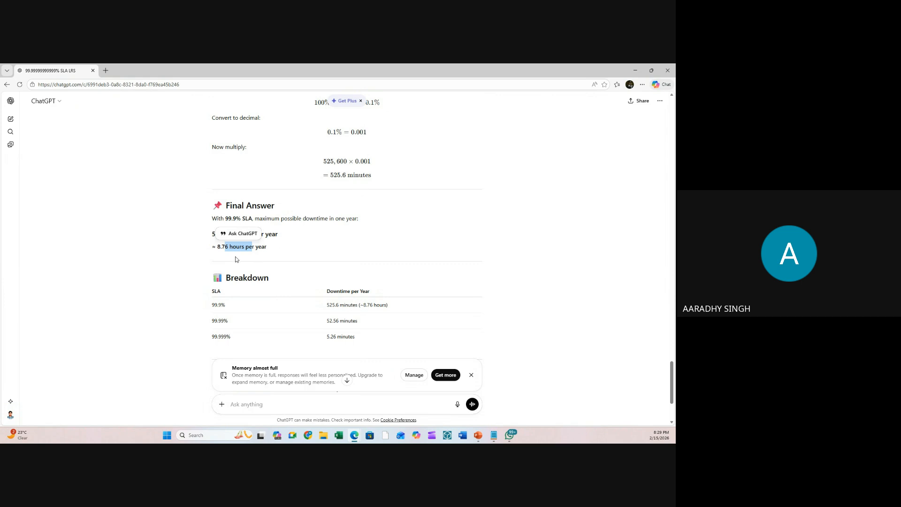
drag(225, 248, 279, 250)
- Examine the Breakdown table of yearly downtime per SLA alongside the hours-per-year answer and the Important Clarification
scroll(280, 250, down, 3)
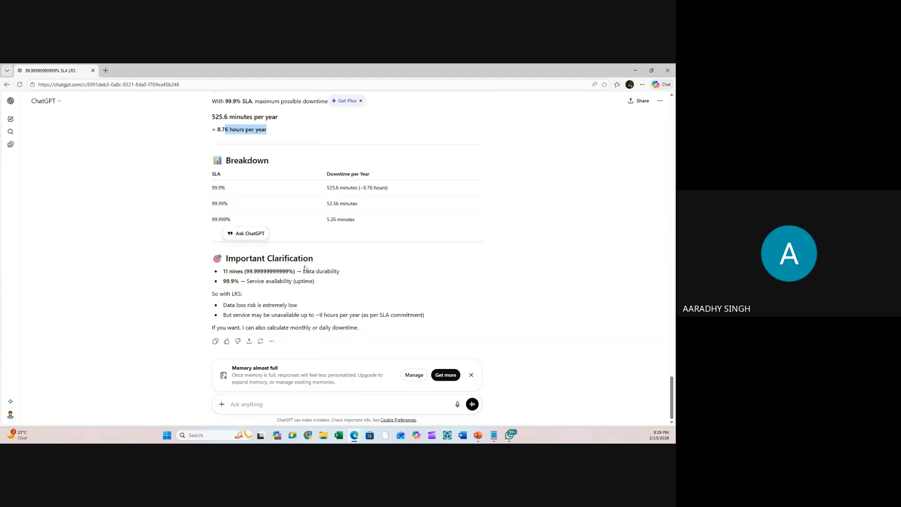
click(252, 210)
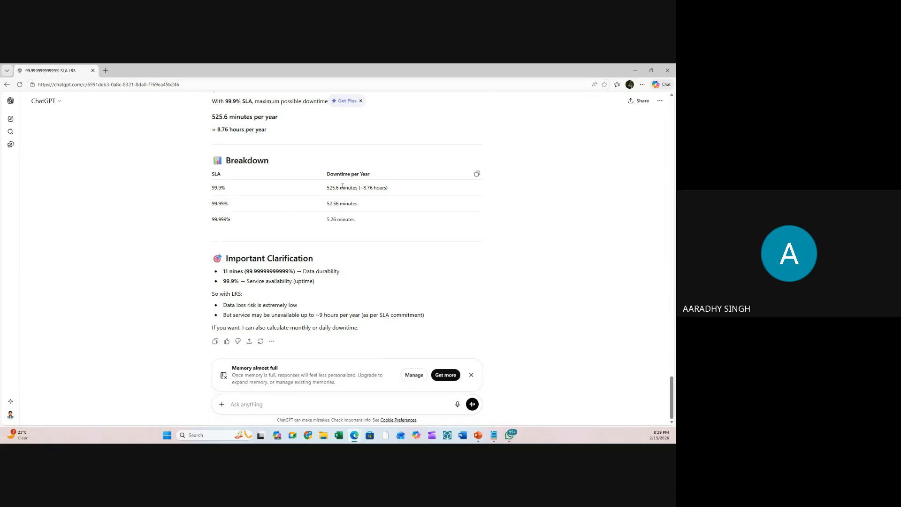
double_click(222, 188)
click(224, 228)
drag(225, 219, 231, 219)
scroll(276, 252, up, 2)
double_click(223, 188)
triple_click(226, 187)
scroll(272, 195, down, 2)
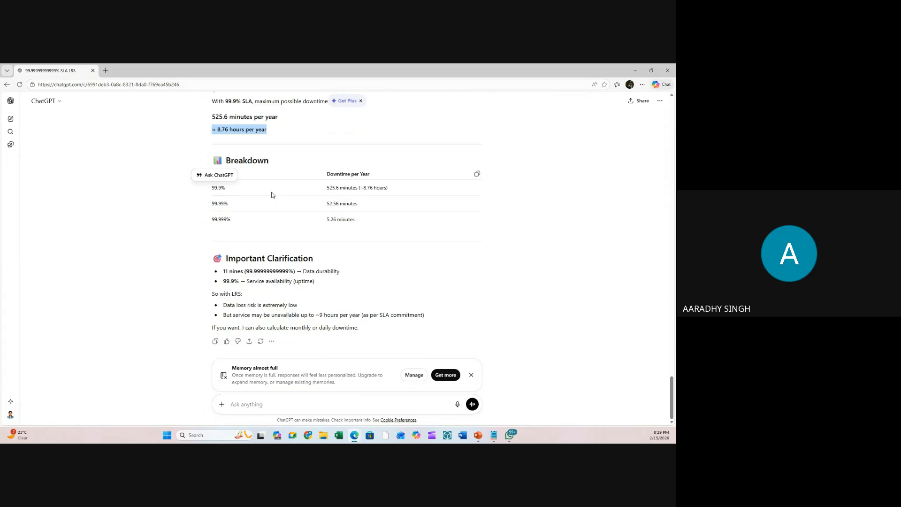
double_click(249, 130)
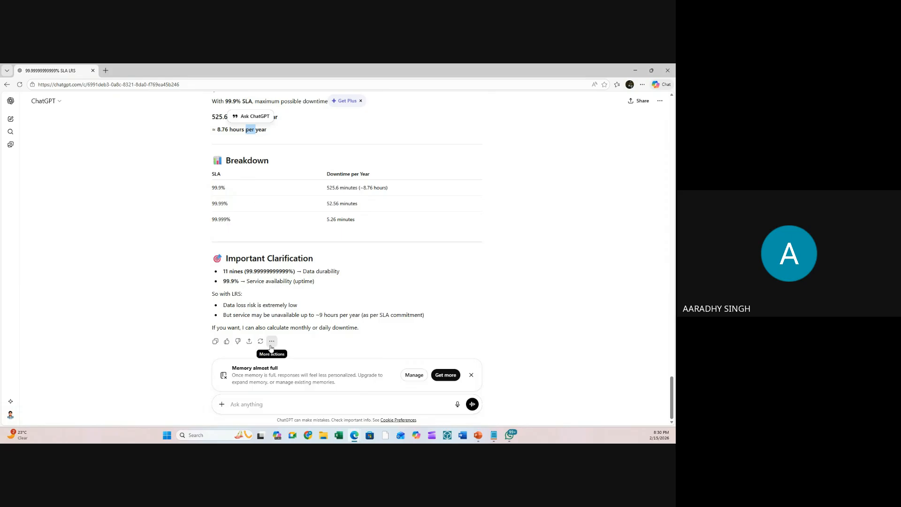
- Send the follow-up request "yearly Available for LRS, ZRS , GRS in minutes" in the same chat
click(267, 402)
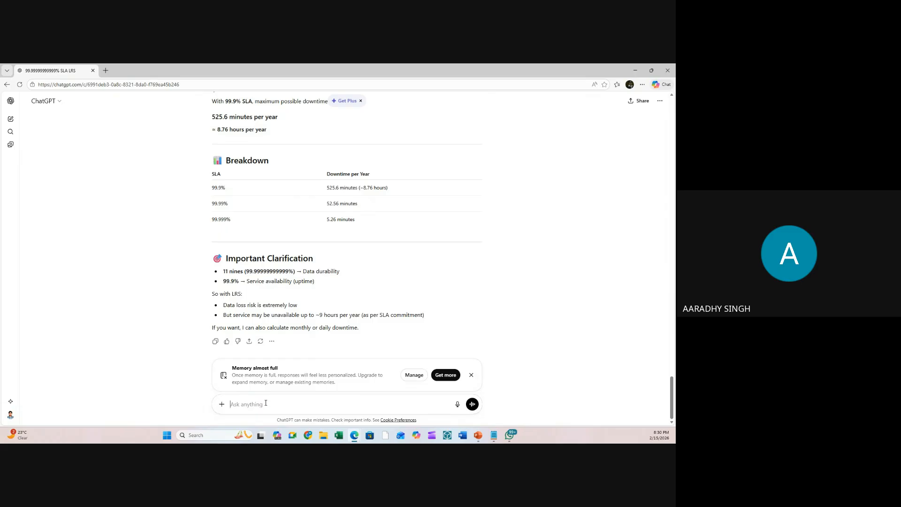
text(SLvailable)
text(ly  in)
key(BackSpace)
text(for LRS, ZRS , GRS in minuts)
key(BackSpace)
key(BackSpace)
key(BackSpace)
text(tes)
key(Return)
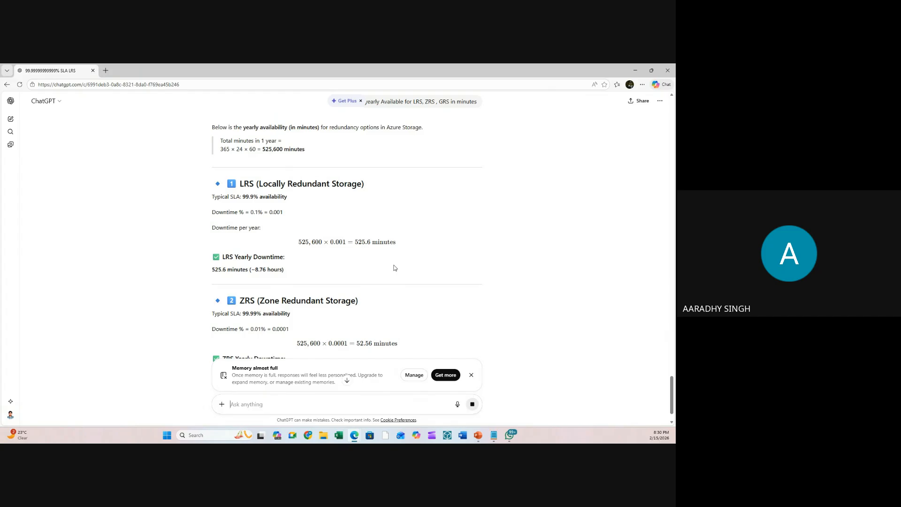
- Examine the yearly downtime calculations for LRS and ZRS in the new answer
double_click(381, 243)
scroll(382, 243, down, 4)
drag(362, 168, 391, 168)
double_click(389, 168)
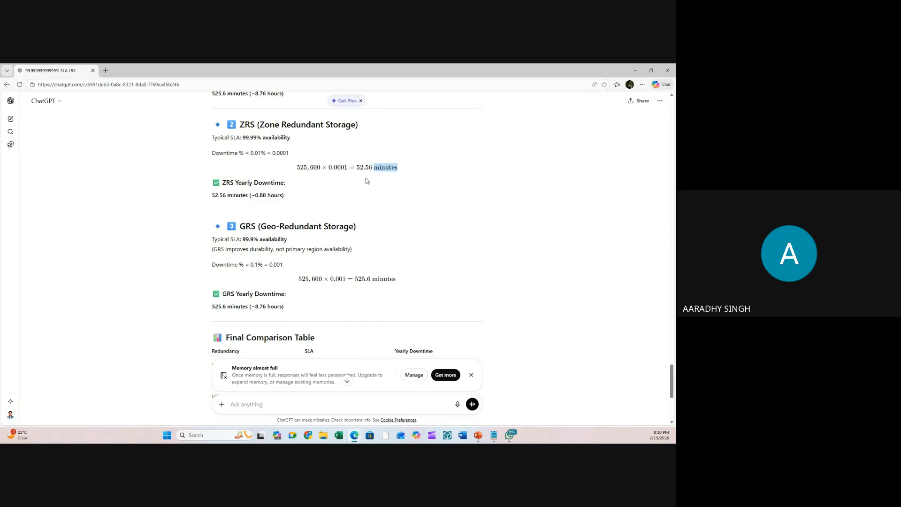
drag(357, 169, 399, 172)
click(390, 174)
double_click(383, 170)
scroll(455, 276, down, 3)
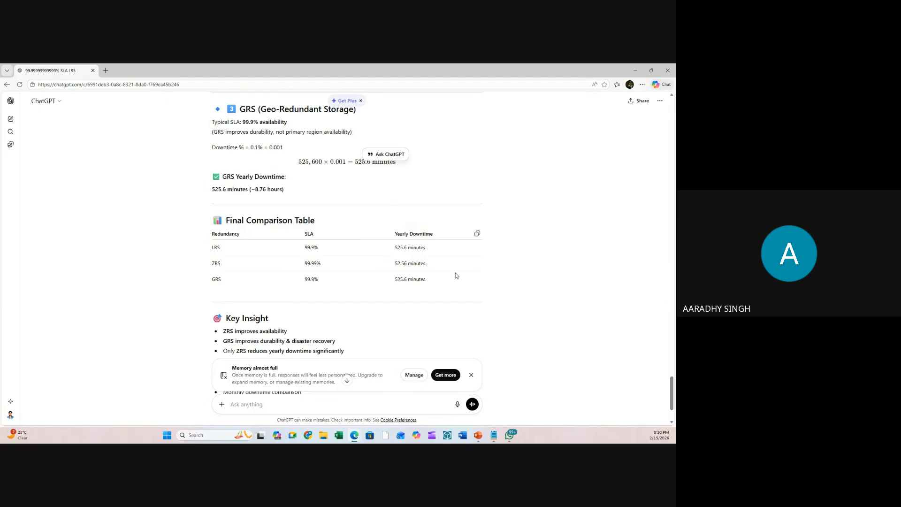
- Compare the yearly downtime of LRS, ZRS and GRS in the Final Comparison Table and read the Key Insight
double_click(403, 247)
click(416, 255)
double_click(402, 248)
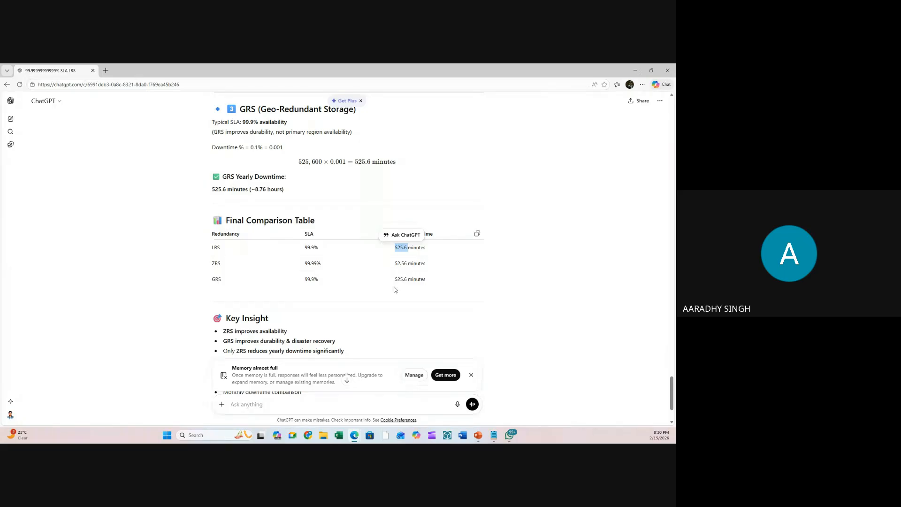
click(412, 280)
triple_click(412, 281)
click(374, 241)
scroll(389, 251, down, 3)
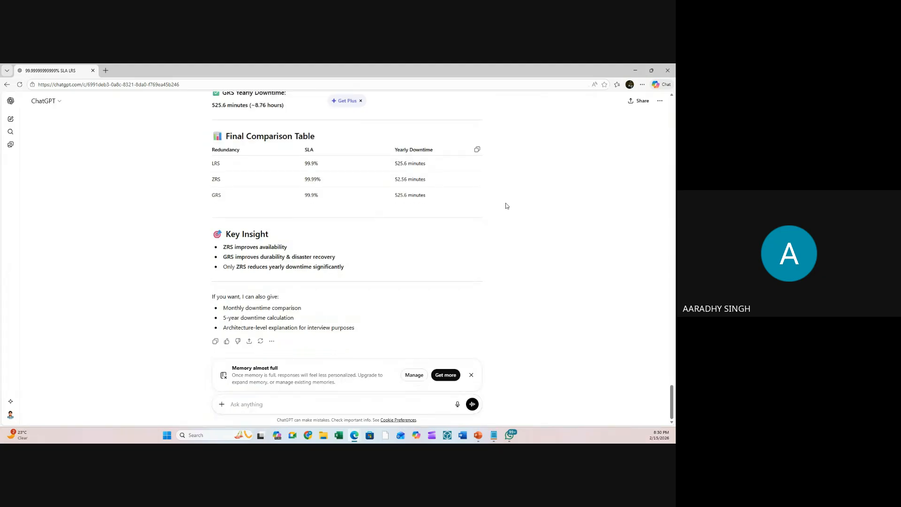
- Open a blank Excel workbook and place it side by side with the Architecture Feb 2026 presentation
key(super)
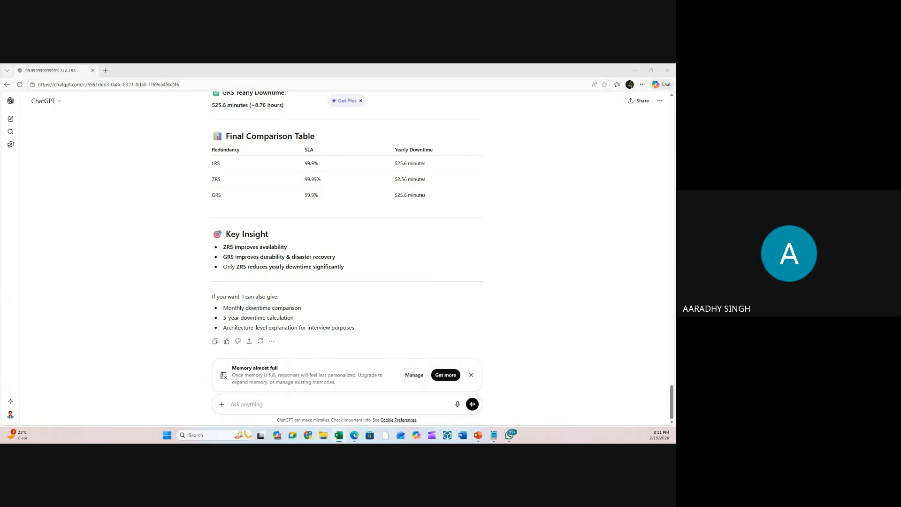
drag(2, 178, 675, 229)
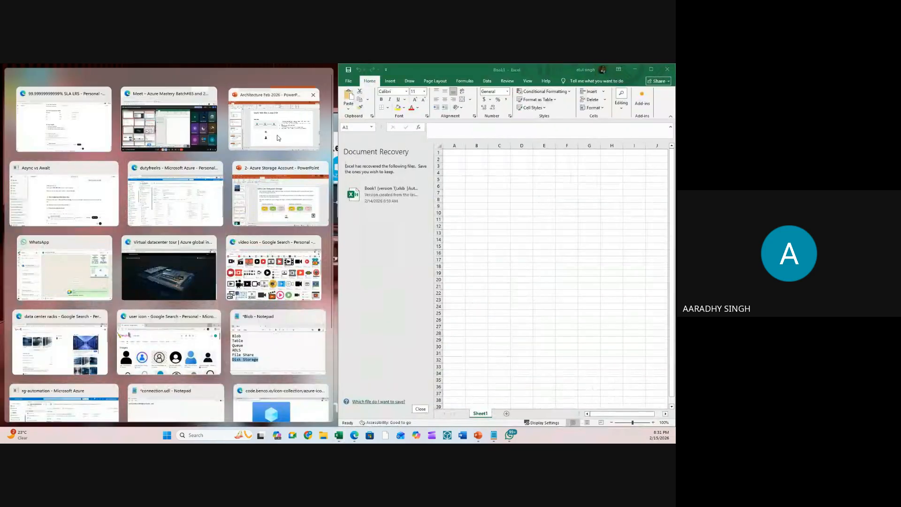
click(241, 141)
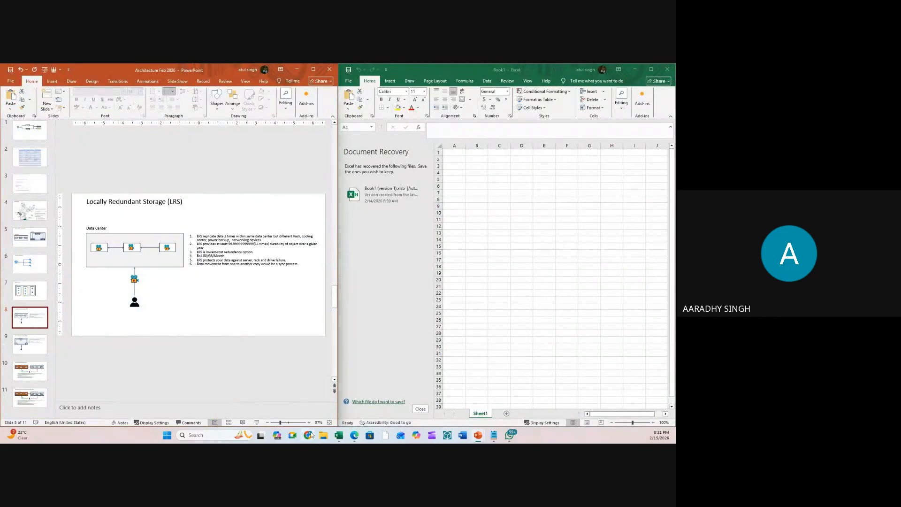
- Switch back to the ChatGPT conversation and copy the total minutes in a year, 525,600
mouse_move(355, 435)
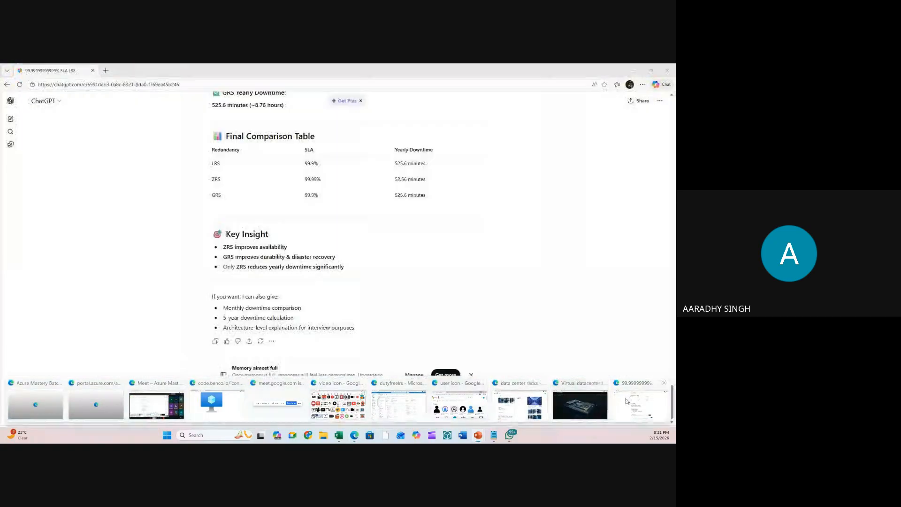
click(641, 405)
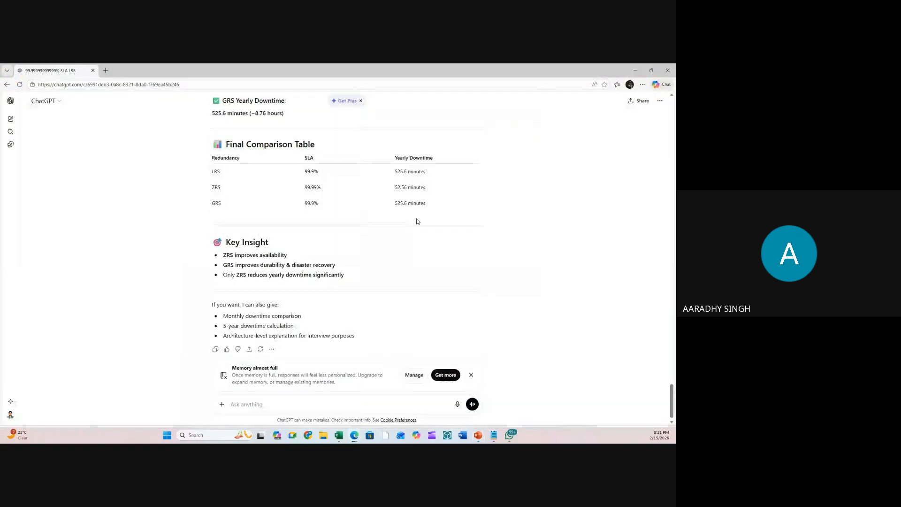
scroll(417, 221, up, 10)
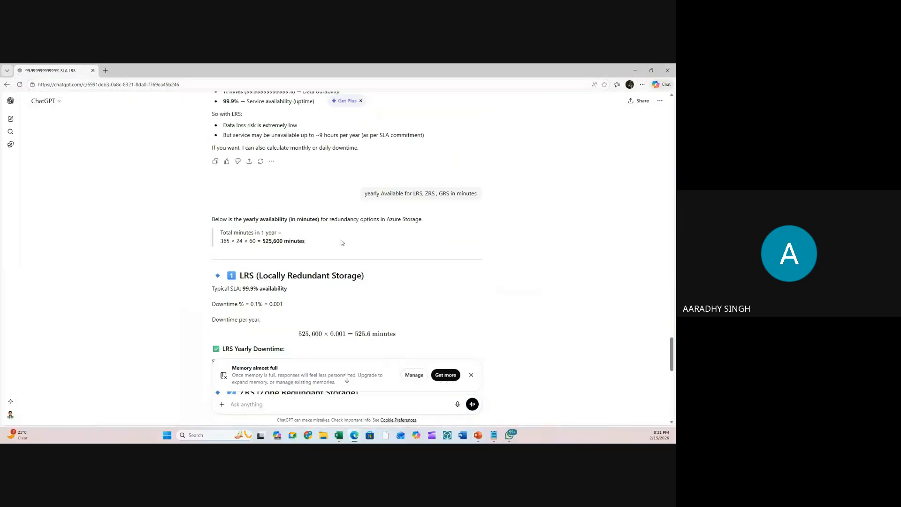
drag(262, 241, 281, 242)
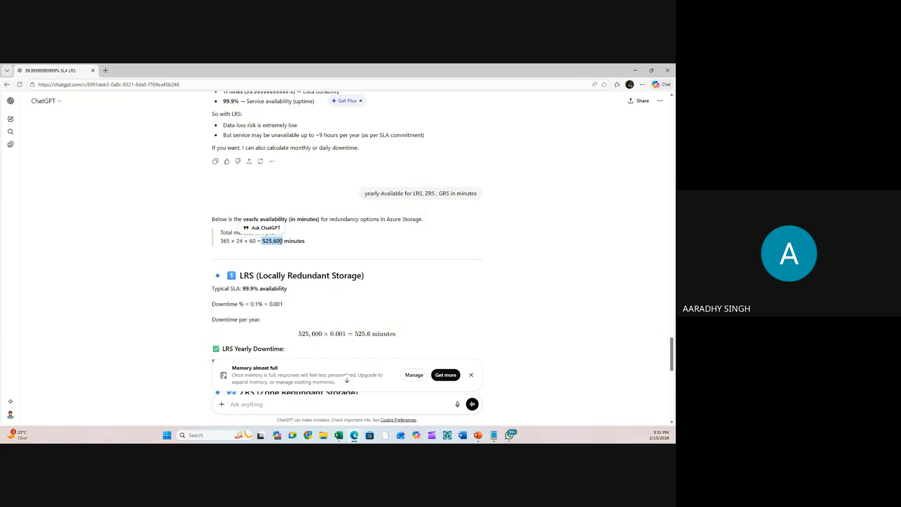
- Switch to Excel, maximise the blank workbook and close Document Recovery, choosing to remove the recovered files
click(479, 438)
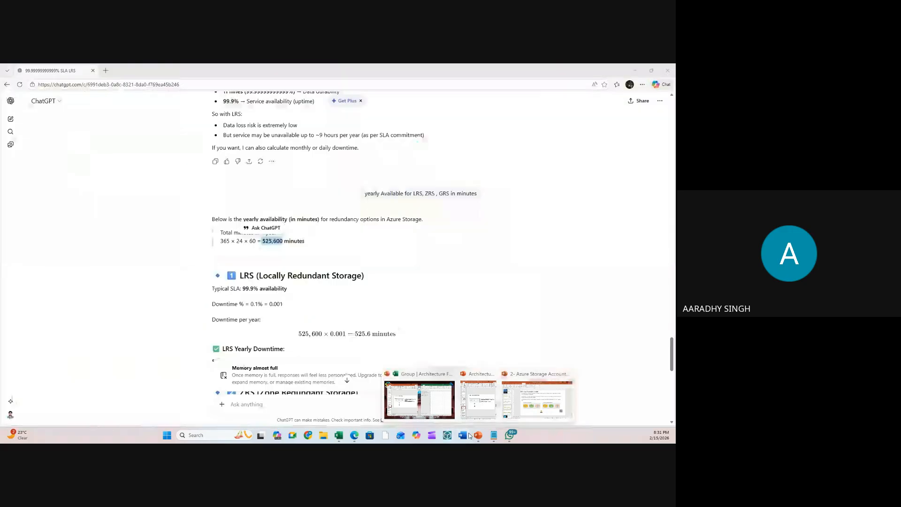
click(339, 435)
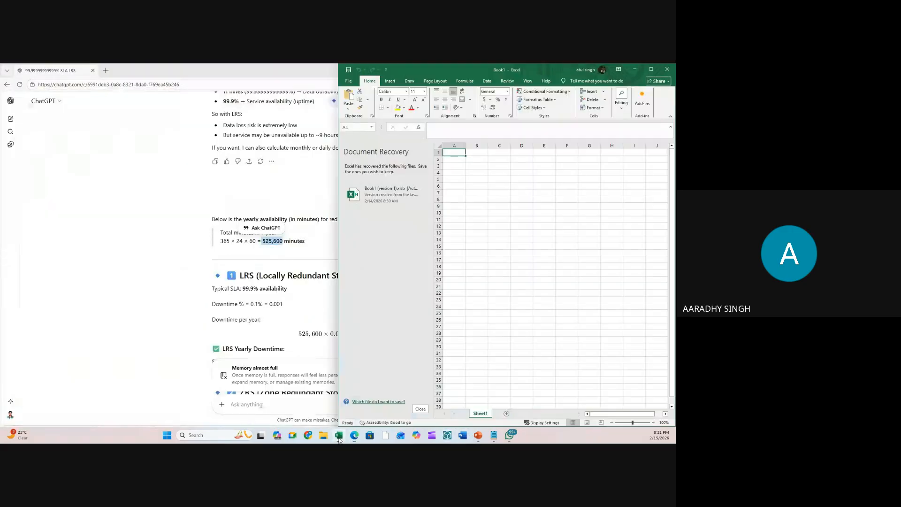
click(651, 69)
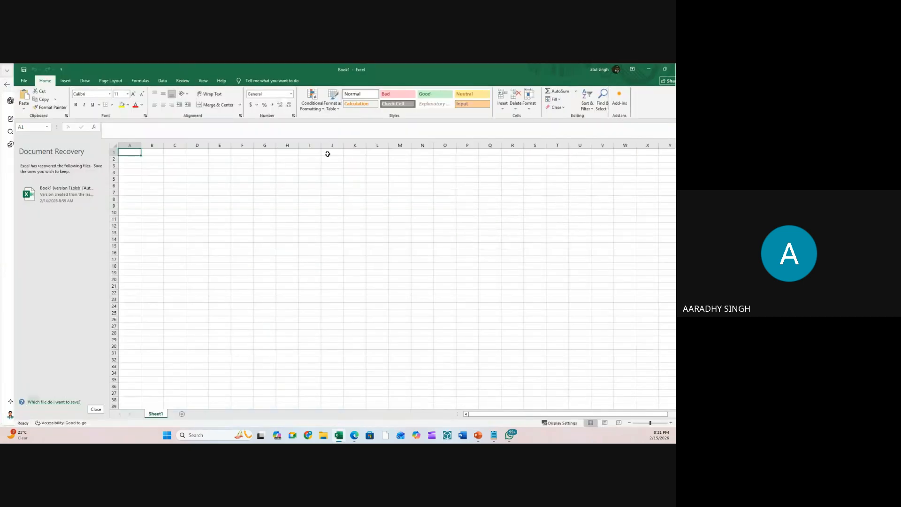
click(83, 410)
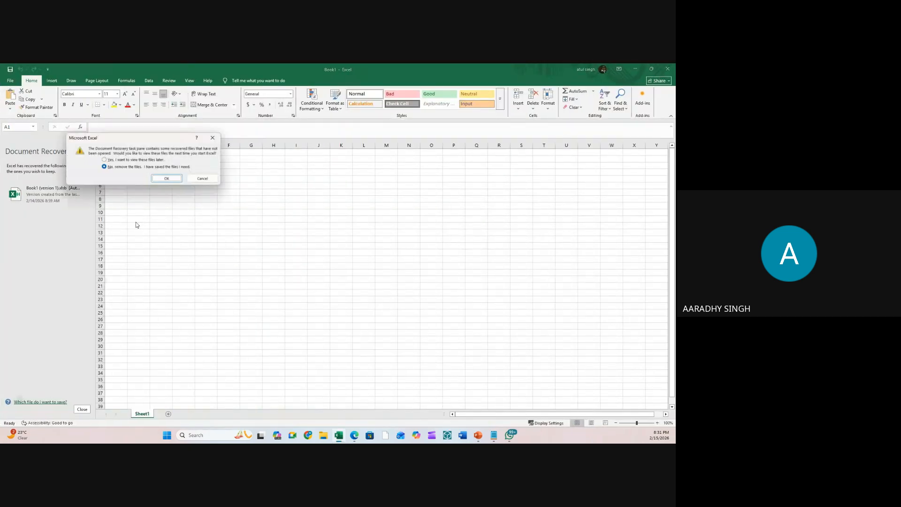
click(171, 178)
- Paste 525,600 into cell A1 and list LRS, ZRS and GRS in cells C1 to C3
text(525,600)
key(Return)
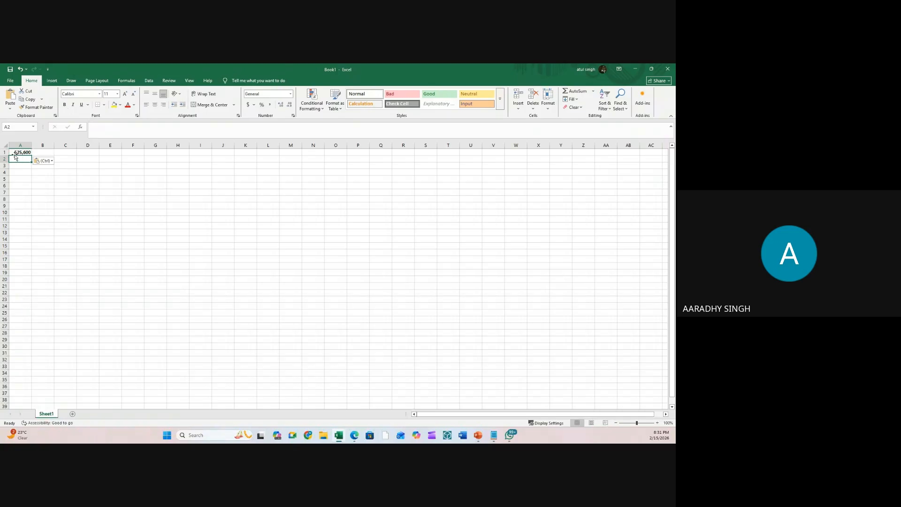
click(48, 153)
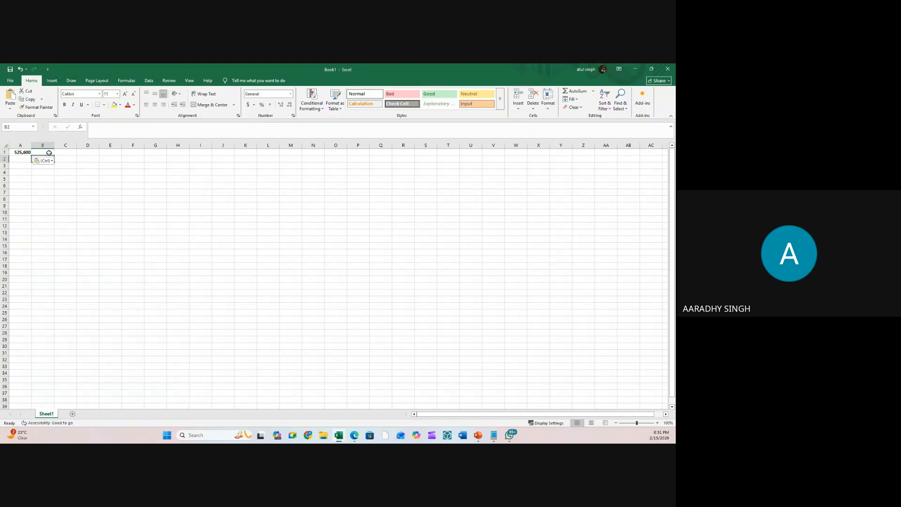
key(Right)
text(RS)
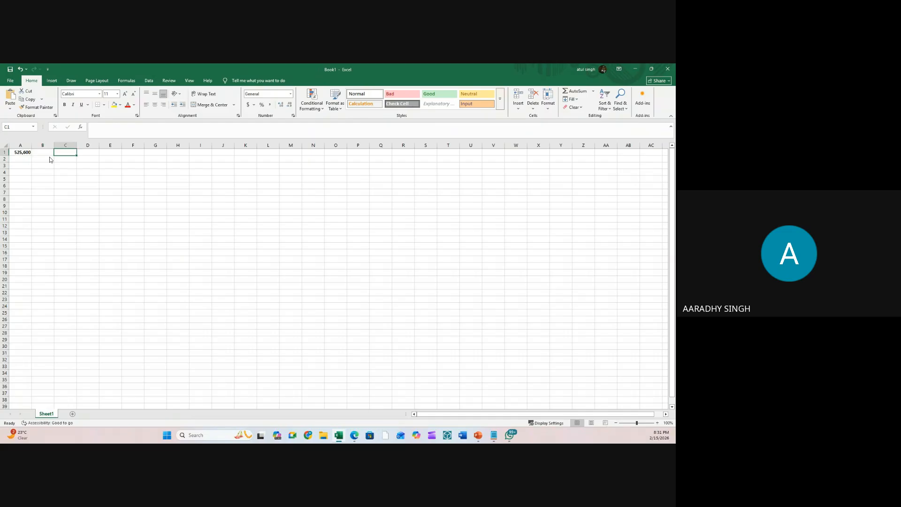
key(BackSpace)
text(LRS)
key(Return)
text(ZRS)
key(Return)
text(GRS)
key(Return)
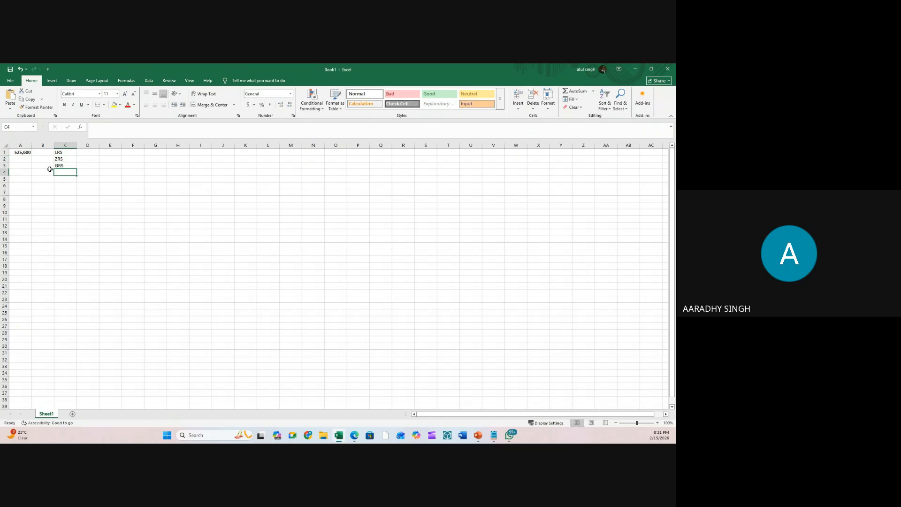
- Enter the LRS formula =A1*99.99999999999% in cell D1 and reselect the cell
click(93, 153)
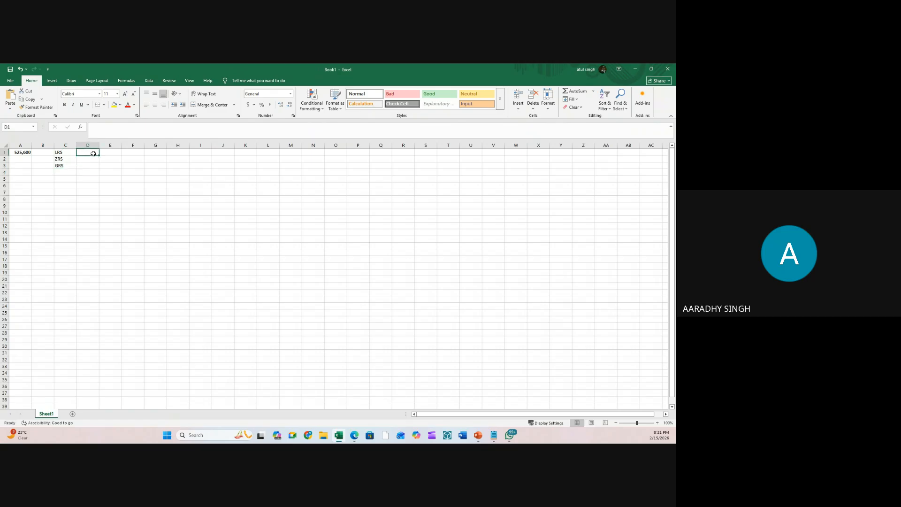
text(=)
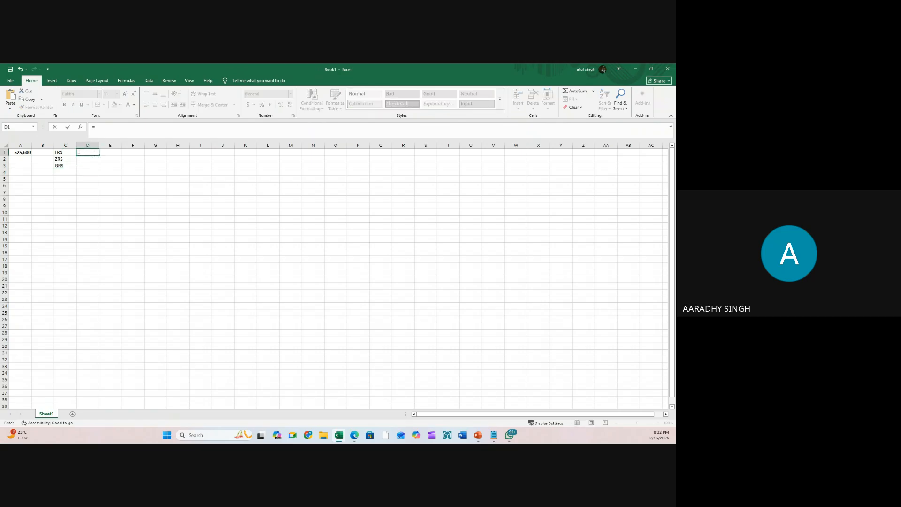
click(24, 152)
text(*99.99999999999)
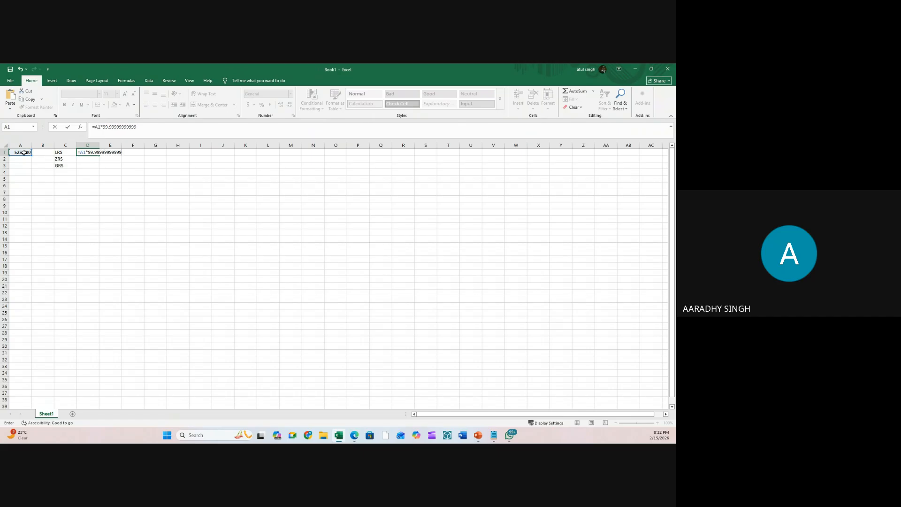
text(%)
key(Return)
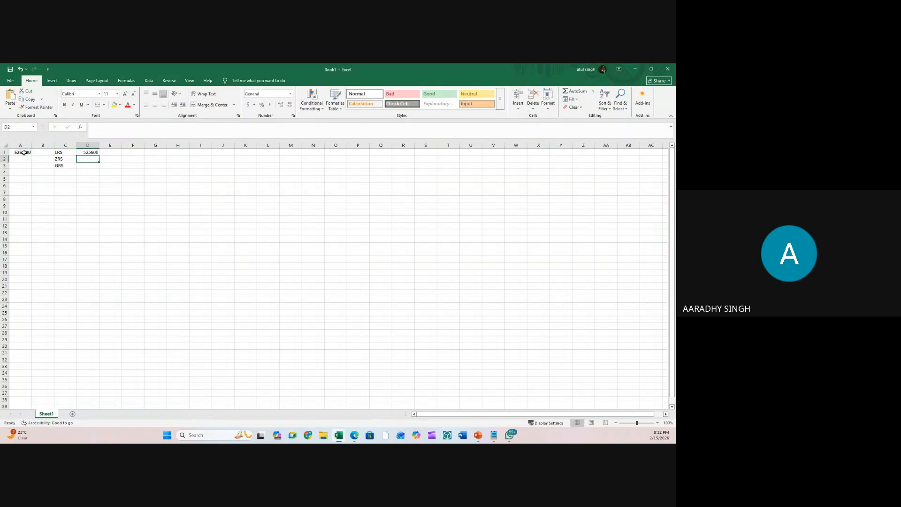
click(89, 152)
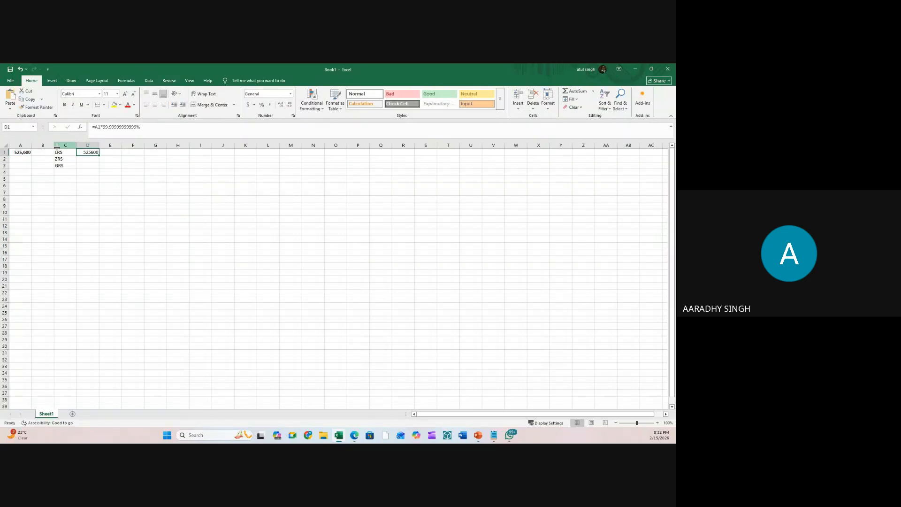
- Fit column A to its contents and widen column D
double_click(32, 145)
drag(96, 147, 111, 147)
click(92, 145)
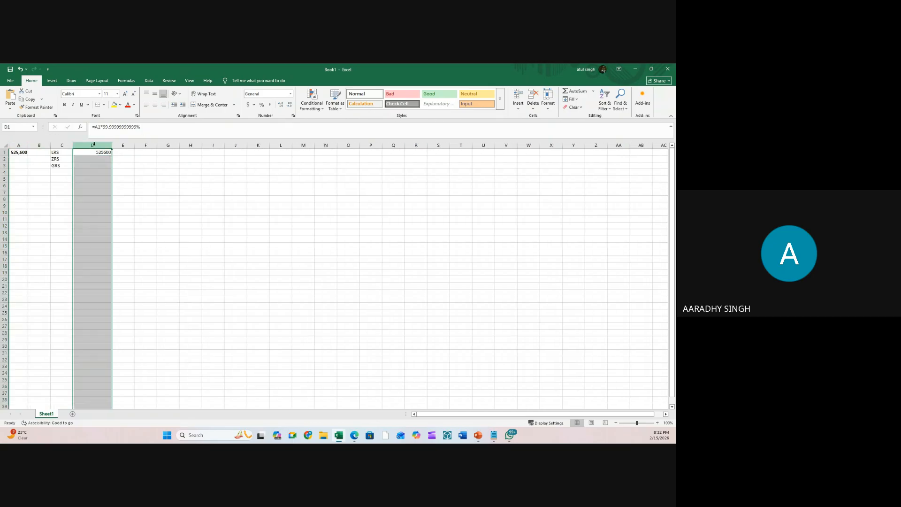
click(98, 164)
click(108, 152)
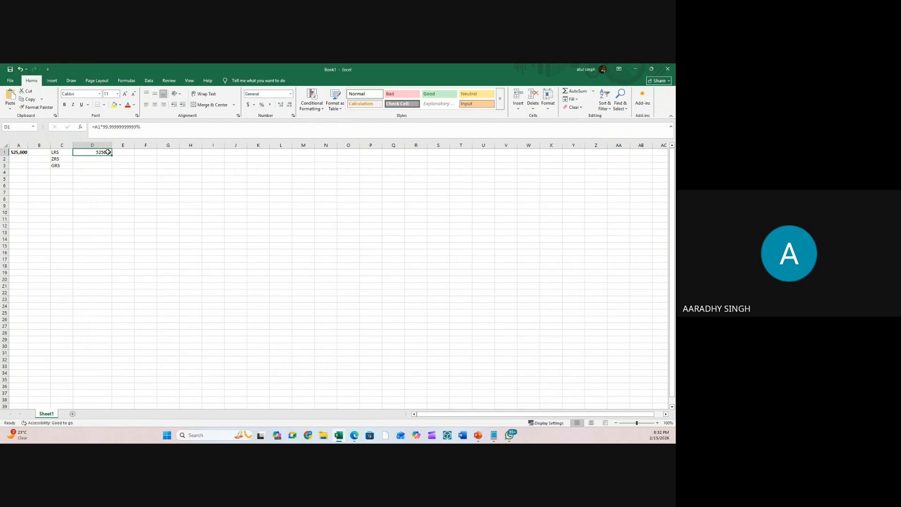
- Fill the LRS formula from D1 down to D3 and change the reference in D2 and D3 to A1
drag(110, 154, 110, 168)
click(105, 160)
click(137, 127)
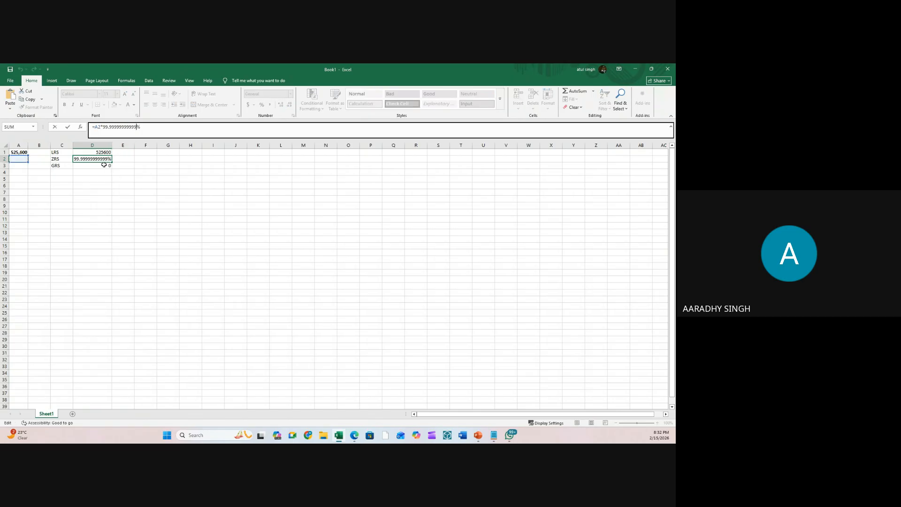
click(101, 128)
key(Return)
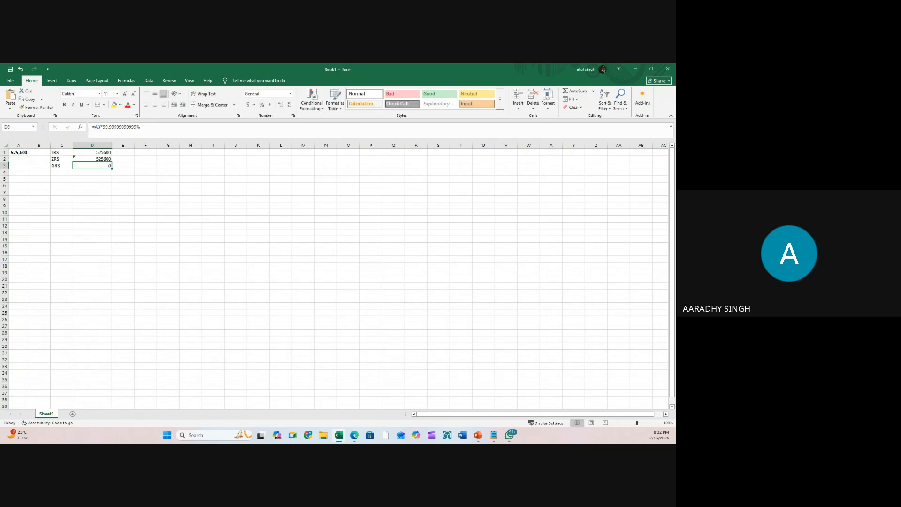
click(100, 127)
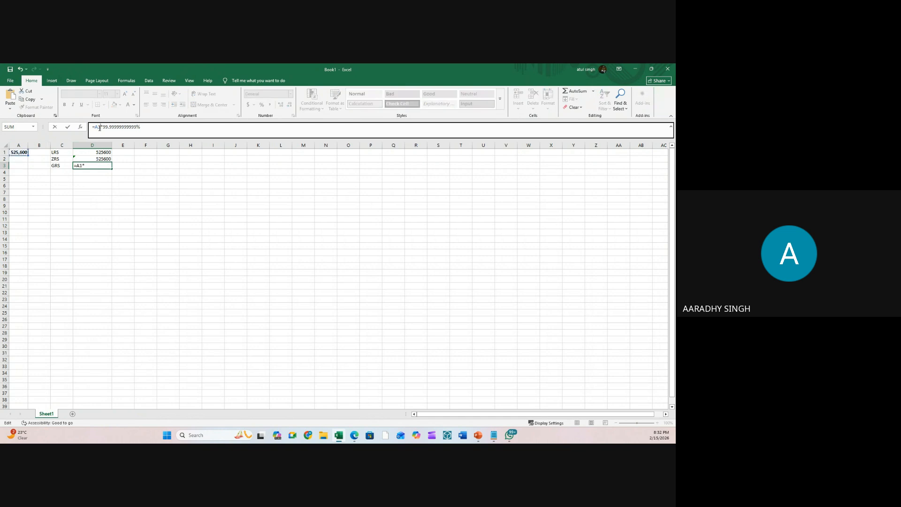
key(Return)
- Add one more 9 to the ZRS percentage in D2 and append 99999 to the GRS percentage in D3
key(Up)
key(Up)
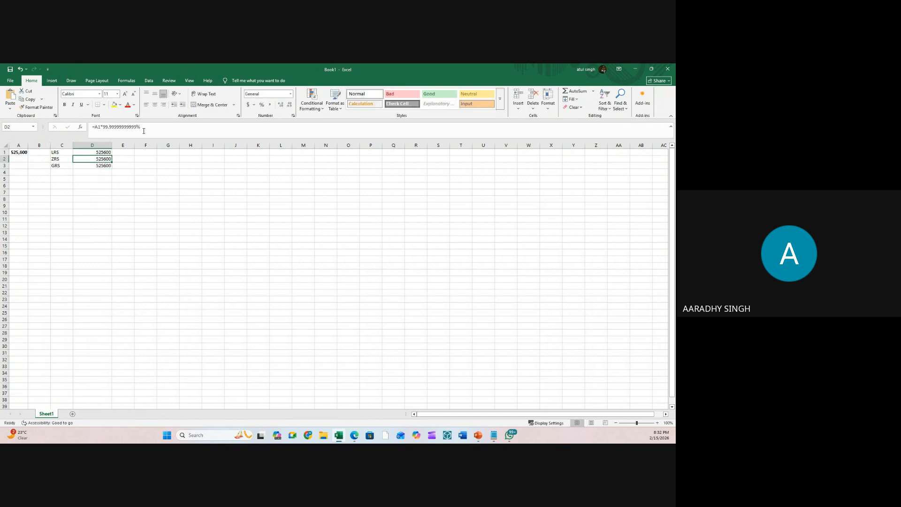
click(138, 128)
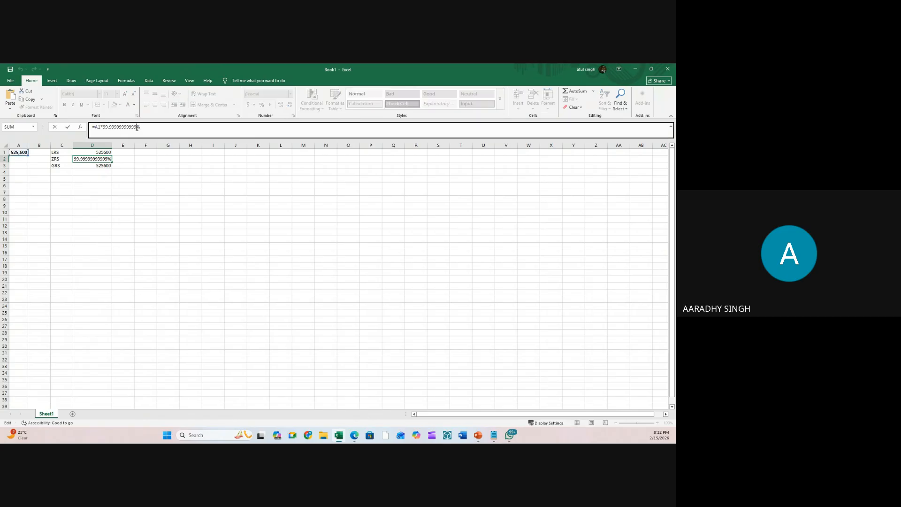
key(Return)
click(138, 128)
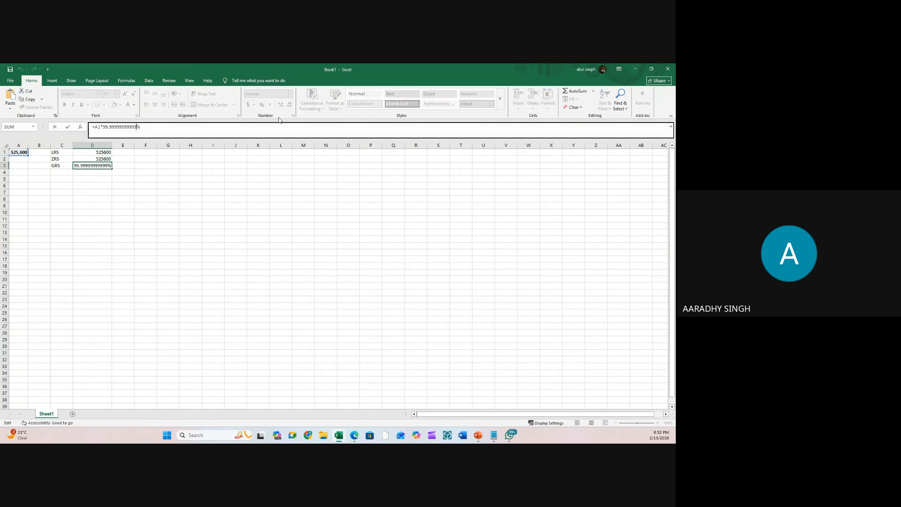
text(99999)
key(Return)
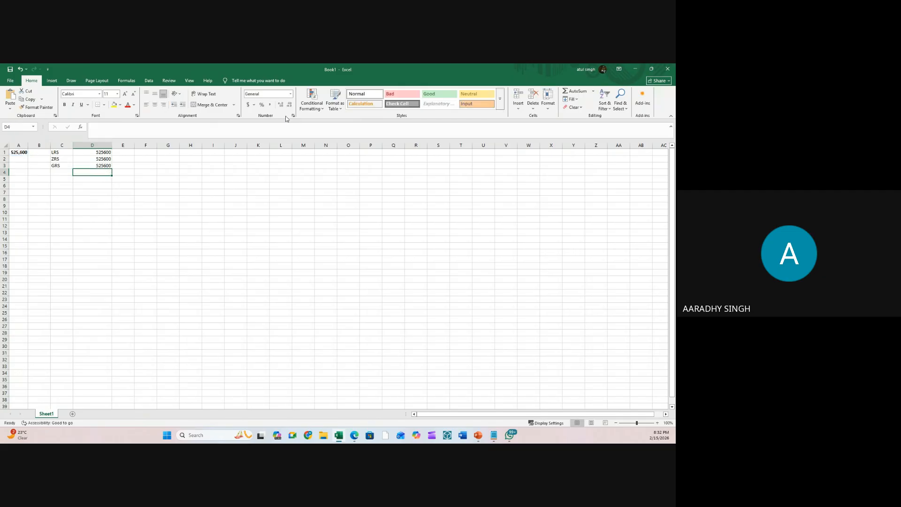
- Format column D as Number with 20 decimal places
click(103, 145)
right_click(102, 146)
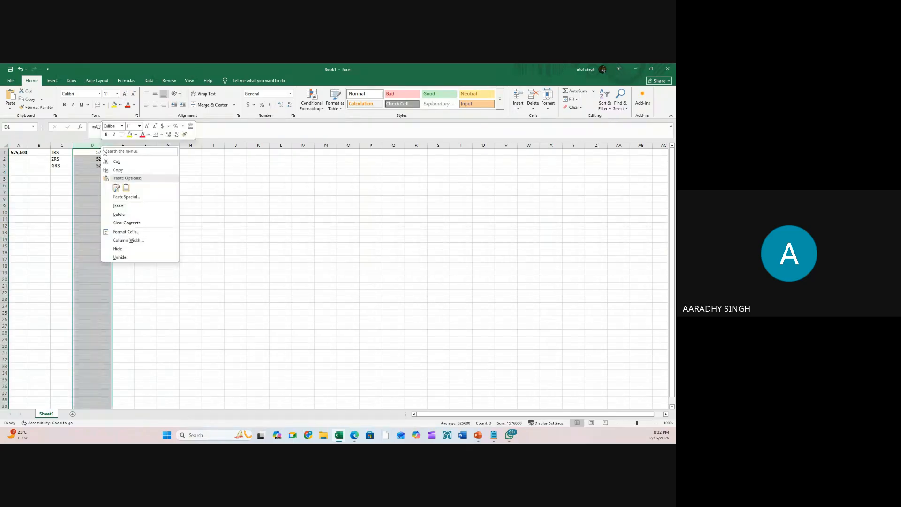
click(126, 232)
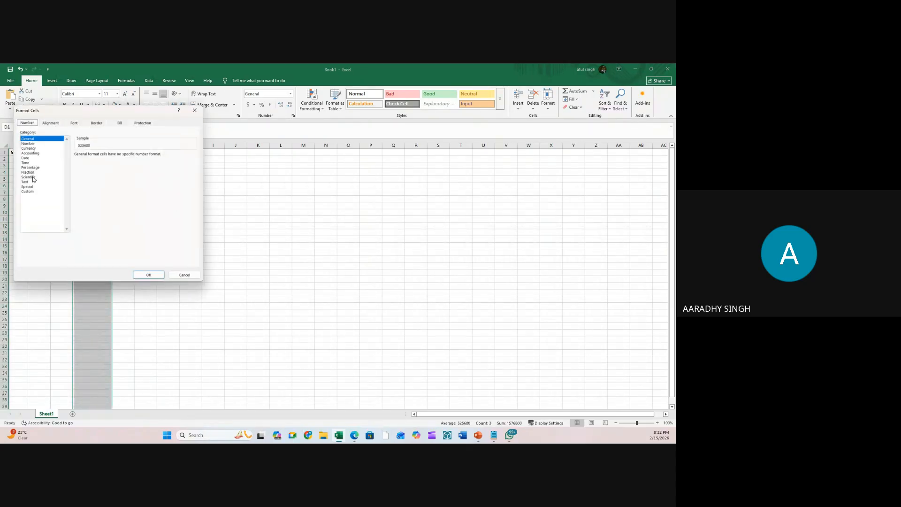
click(36, 145)
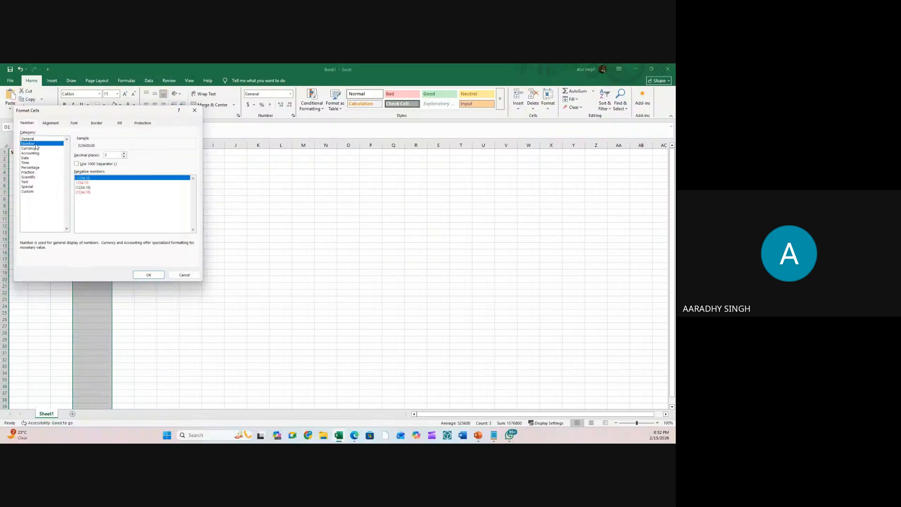
click(124, 153)
click(123, 154)
click(124, 154)
click(123, 153)
click(124, 154)
click(124, 154)
click(123, 153)
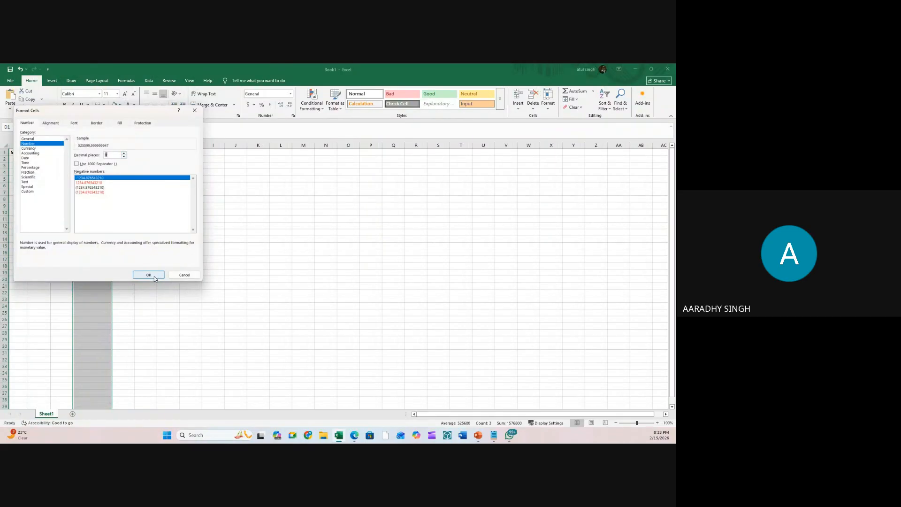
click(125, 154)
click(125, 153)
click(125, 153)
click(125, 153)
click(125, 153)
click(125, 154)
click(125, 153)
click(125, 153)
click(125, 153)
click(125, 153)
click(125, 153)
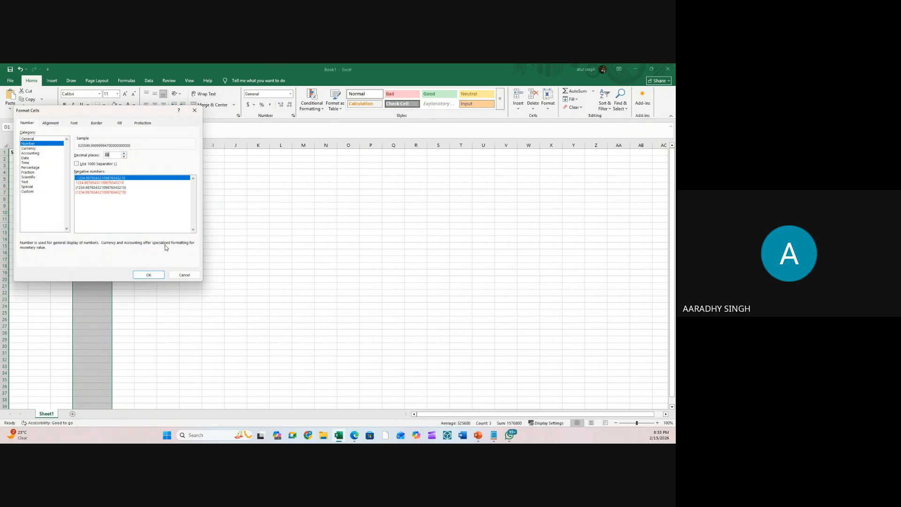
click(149, 275)
- Fit column D's width to the full length of its numbers
click(133, 185)
double_click(112, 145)
click(110, 145)
click(108, 179)
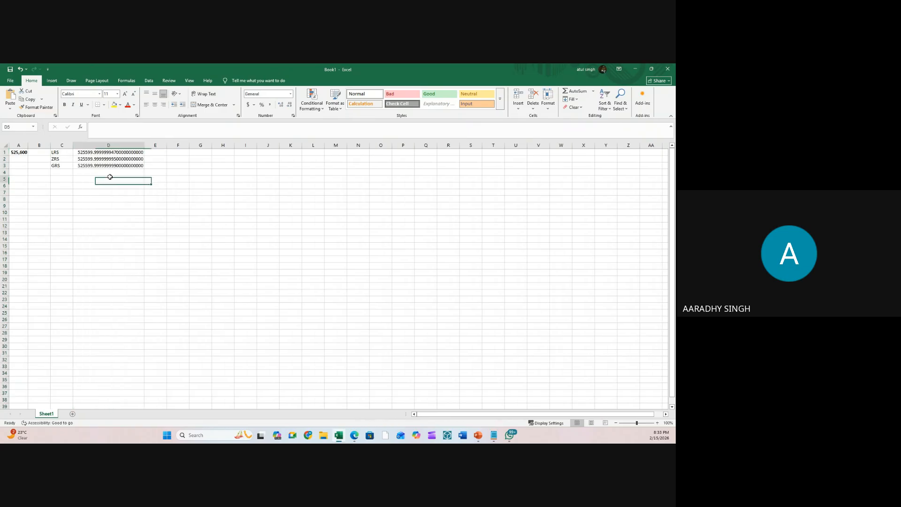
- Enter the LRS downtime formula =A1-D1 in cell E1
click(154, 153)
text(=)
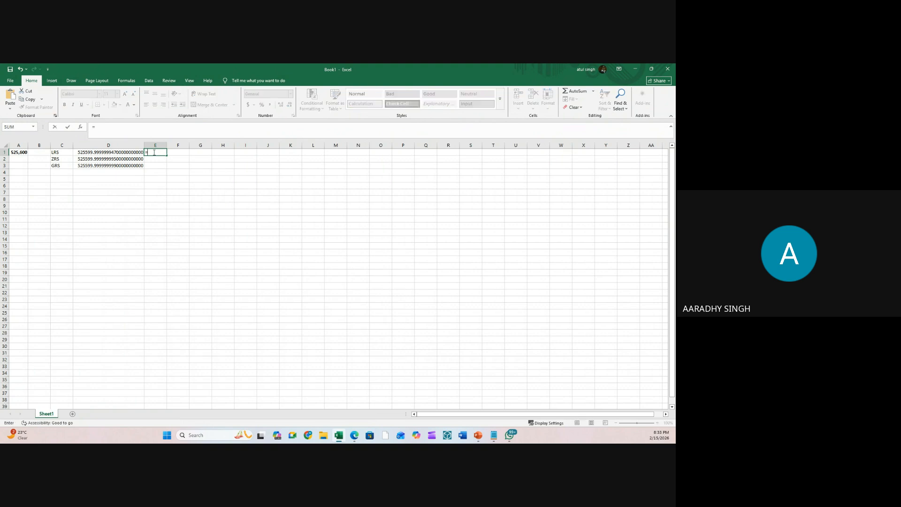
click(19, 152)
text(-)
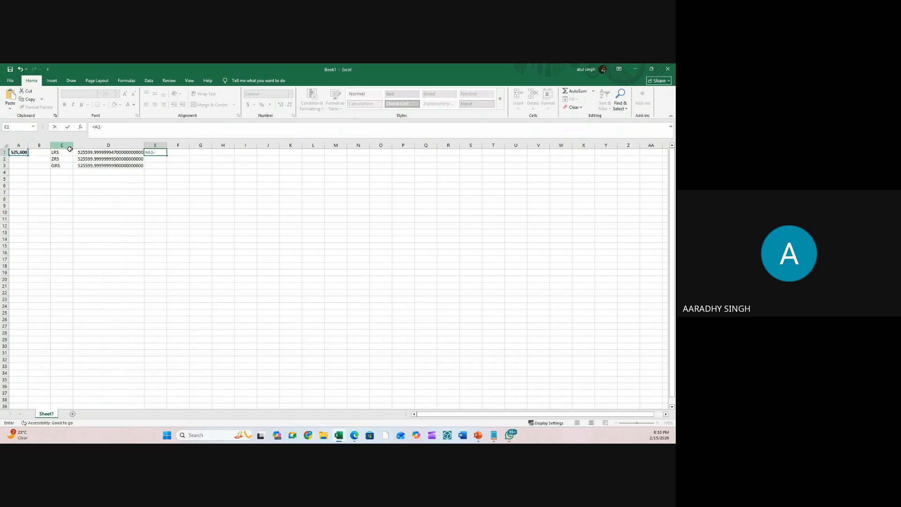
click(95, 155)
key(Return)
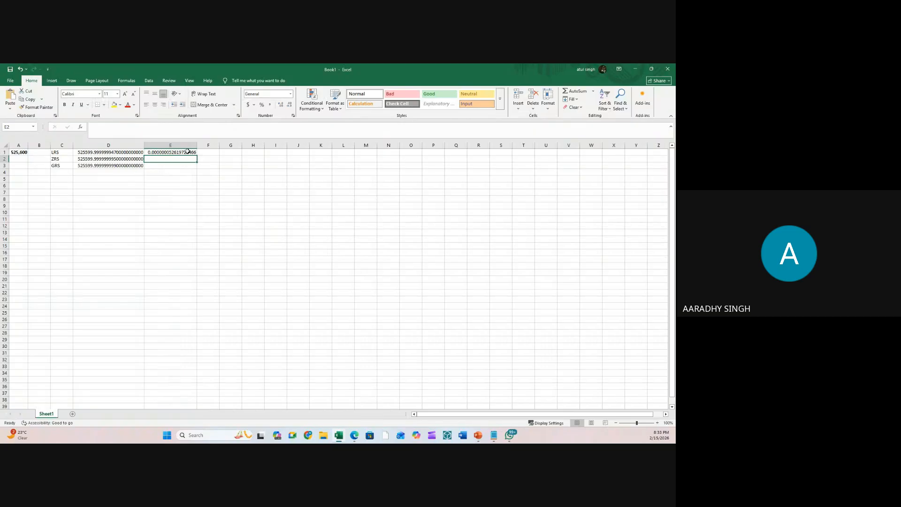
- Reduce the number format of column D to 4 decimal places
click(113, 153)
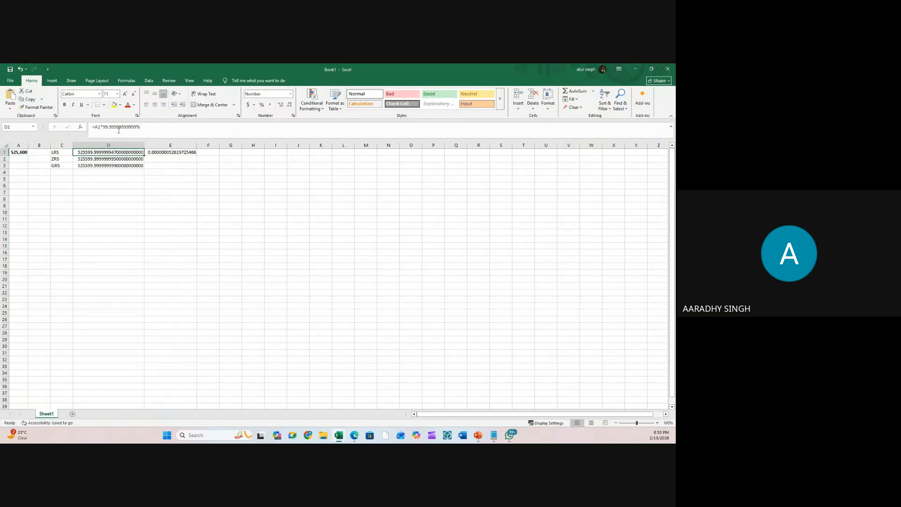
click(127, 178)
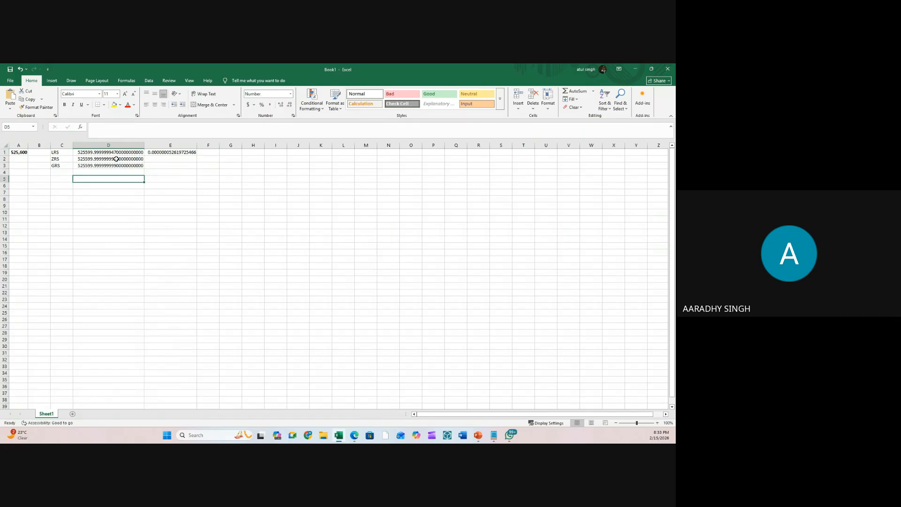
click(106, 150)
right_click(107, 150)
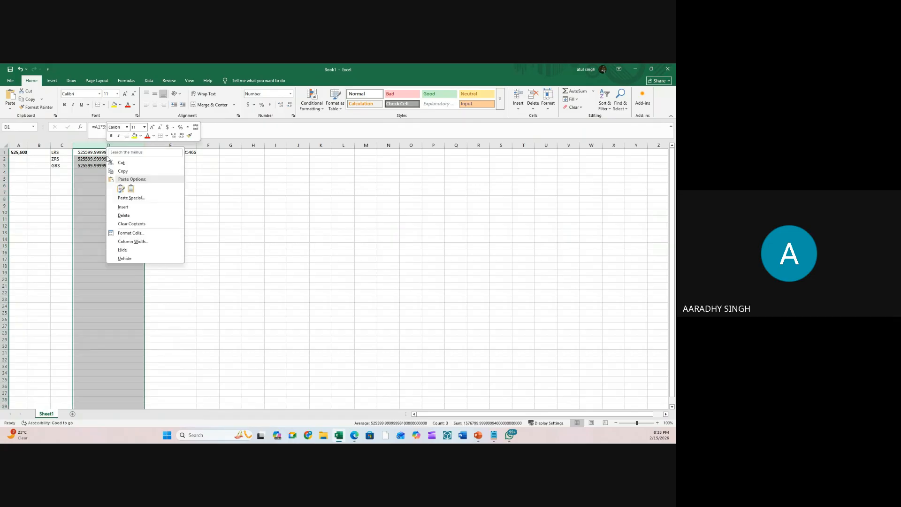
click(135, 233)
drag(116, 157, 102, 160)
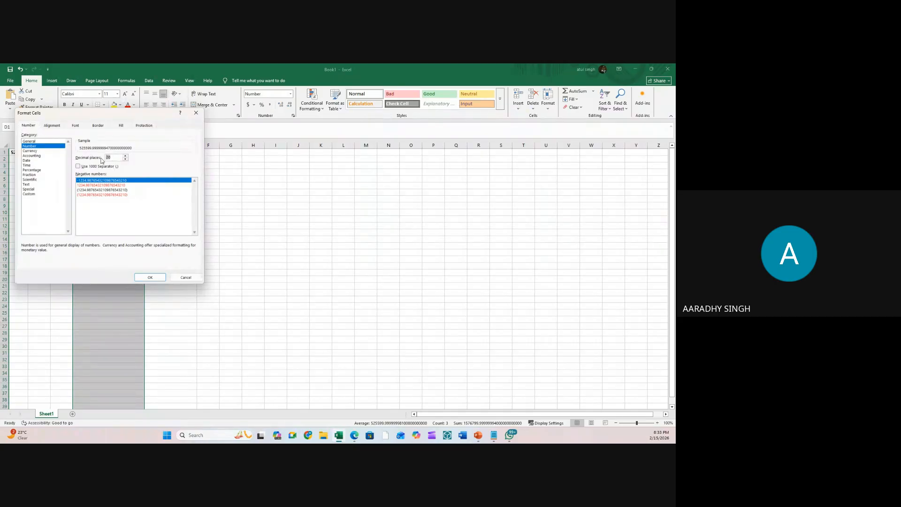
text(4)
key(Return)
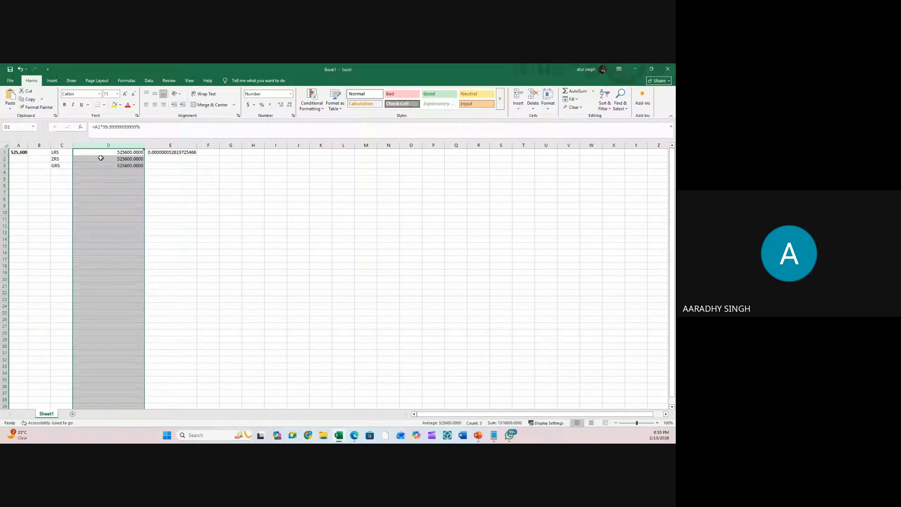
click(169, 192)
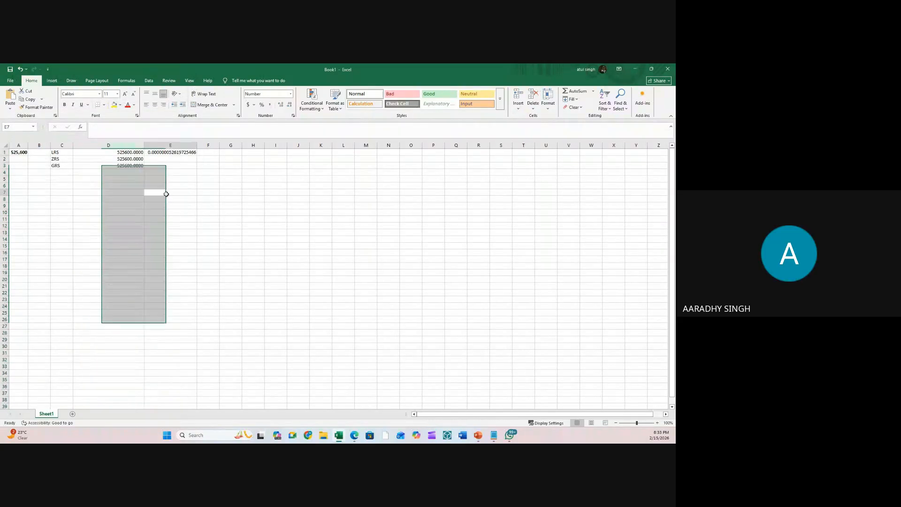
- Set the number format of column D to 6 decimal places
click(138, 146)
right_click(139, 147)
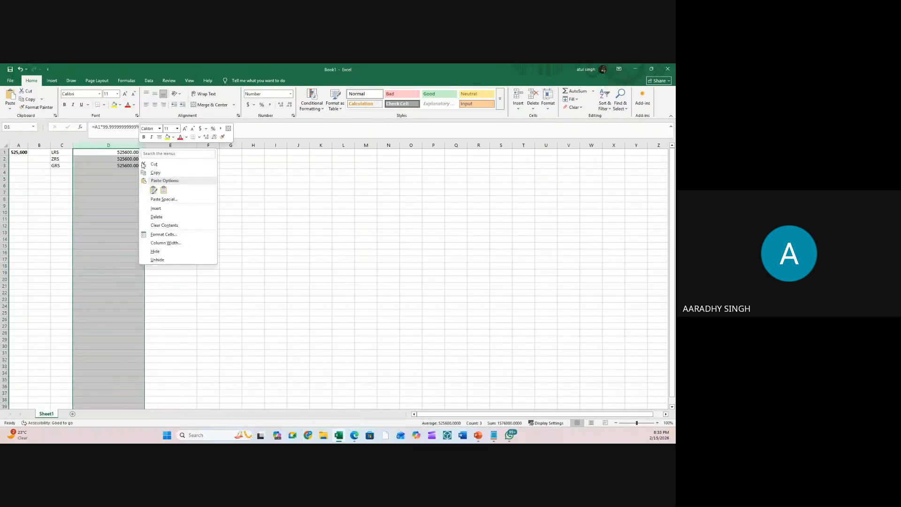
click(171, 235)
click(153, 157)
click(153, 157)
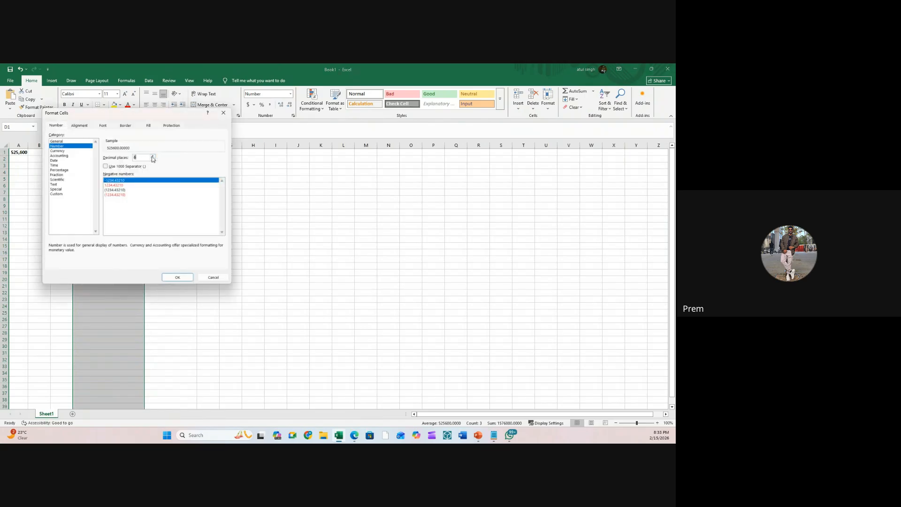
click(178, 277)
- Compare the LRS, ZRS and GRS formulas in D1 to D3 with the yearly minutes in A1
click(171, 252)
click(127, 152)
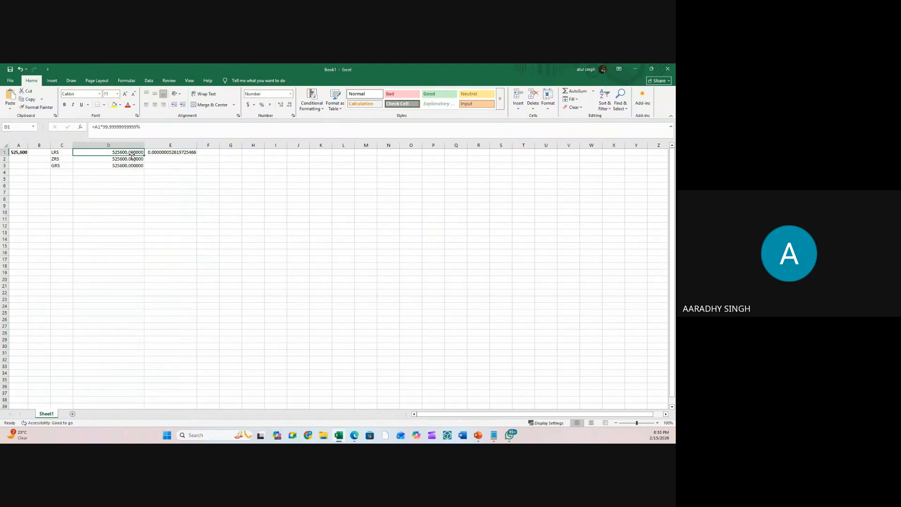
click(126, 158)
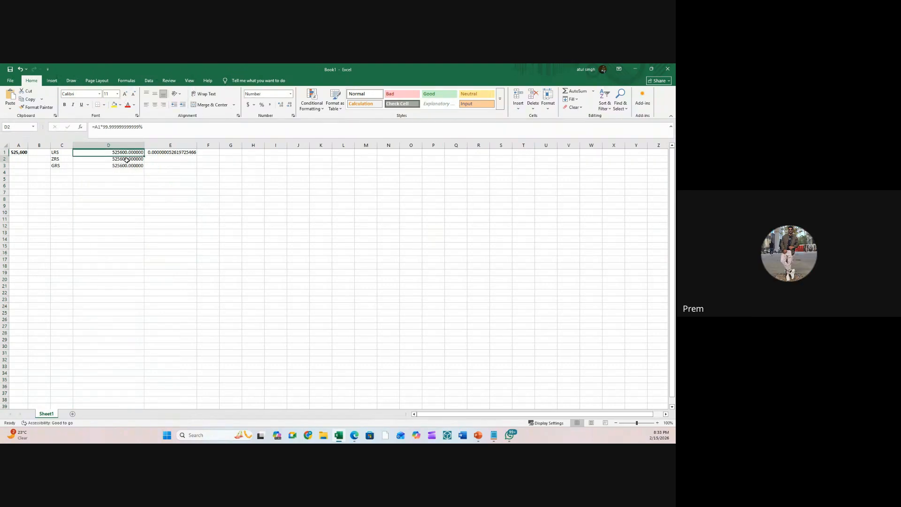
click(123, 152)
click(131, 158)
click(131, 154)
click(130, 159)
click(130, 165)
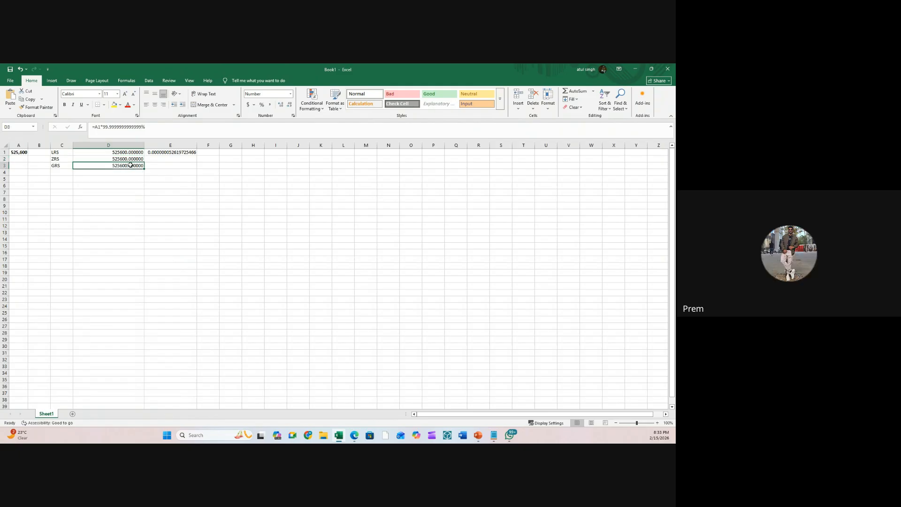
click(21, 153)
click(161, 153)
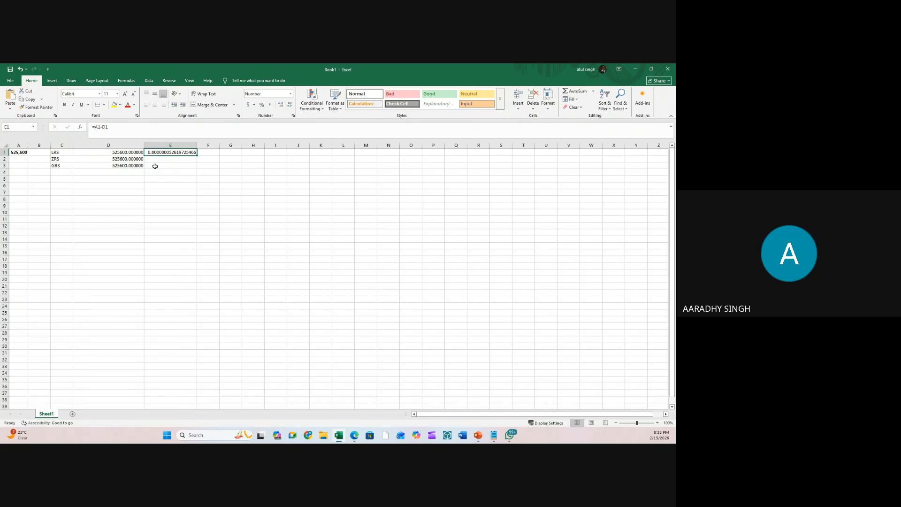
text(=)
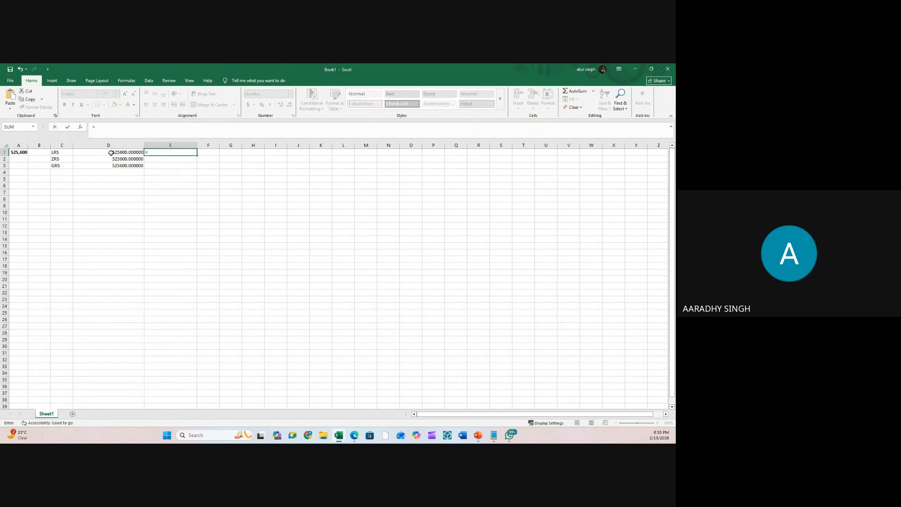
click(130, 154)
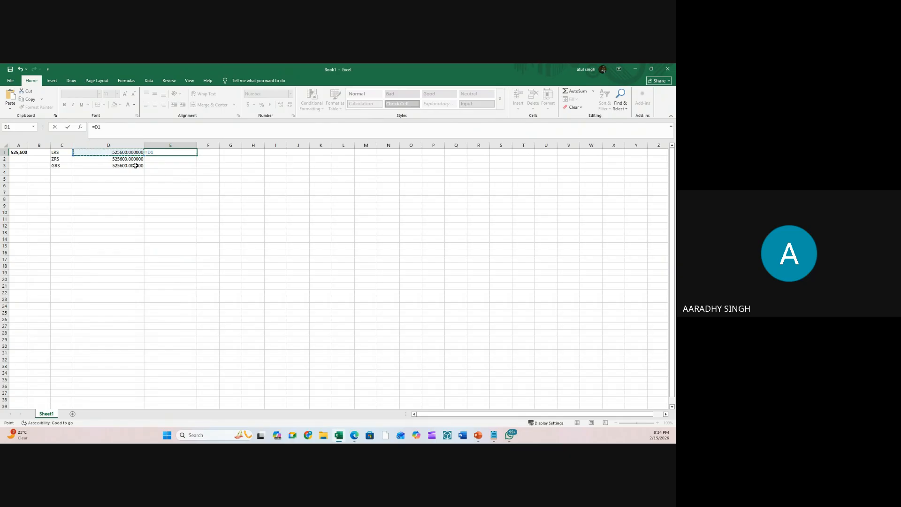
key(Return)
click(137, 153)
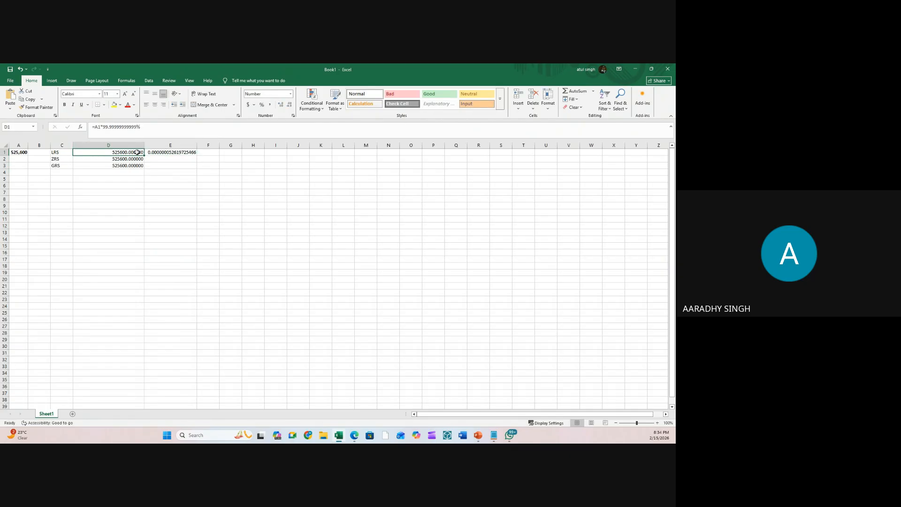
- Set the number format of column D to 16 decimal places
click(128, 144)
right_click(128, 144)
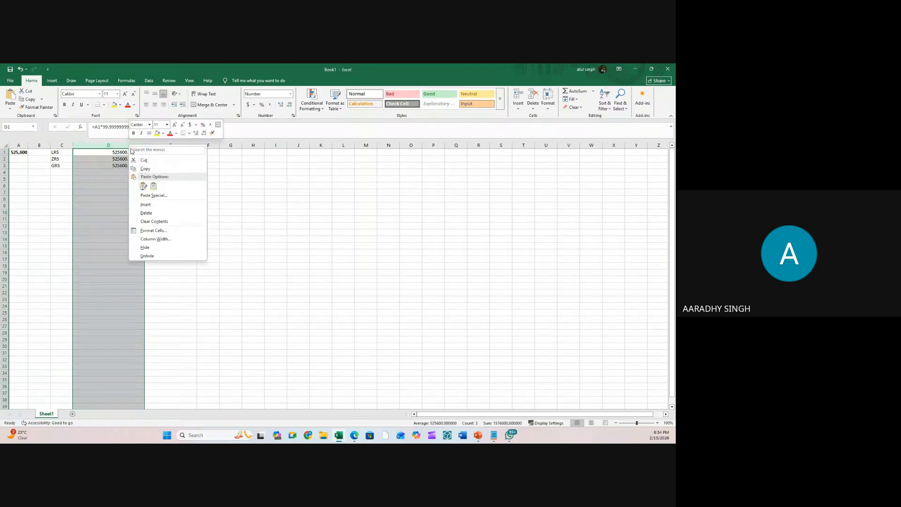
click(155, 239)
click(180, 256)
right_click(119, 144)
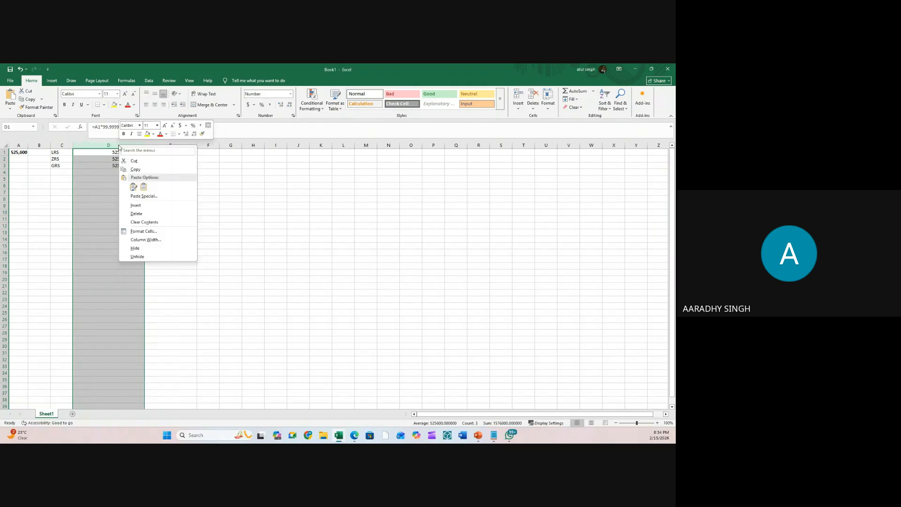
click(149, 231)
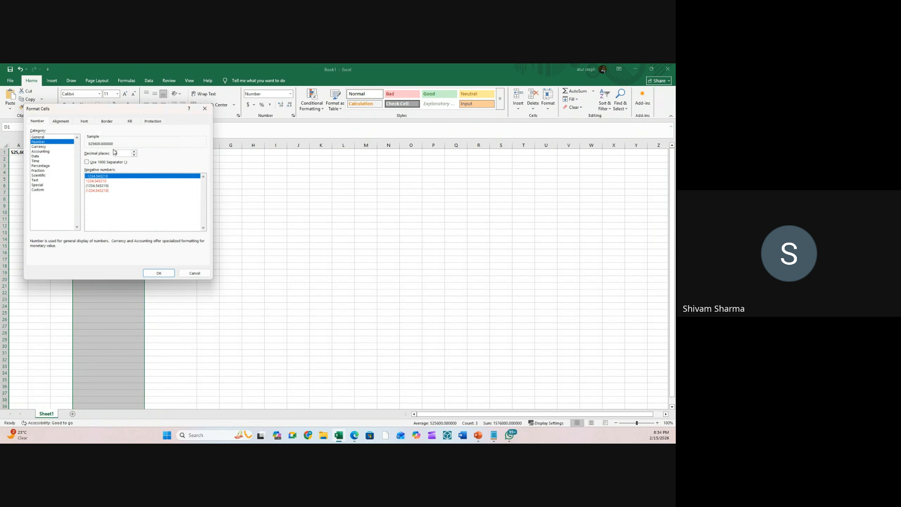
text(1)
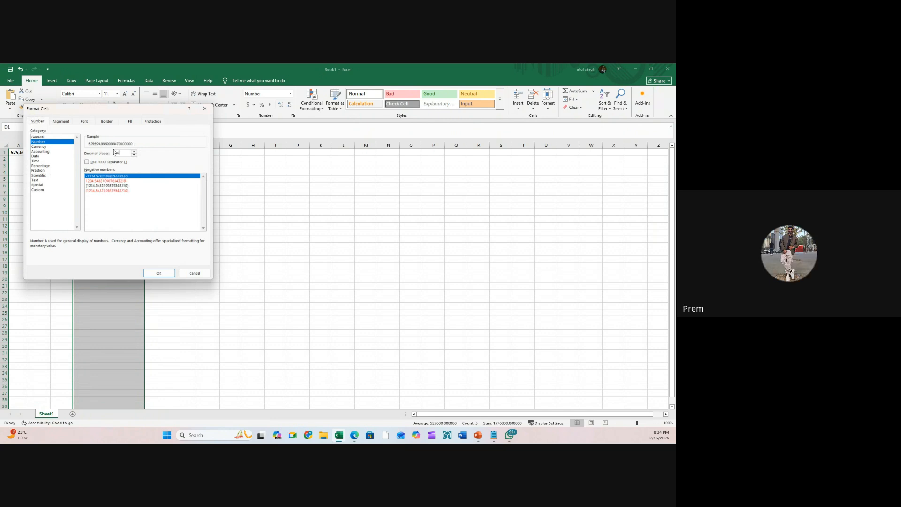
click(159, 272)
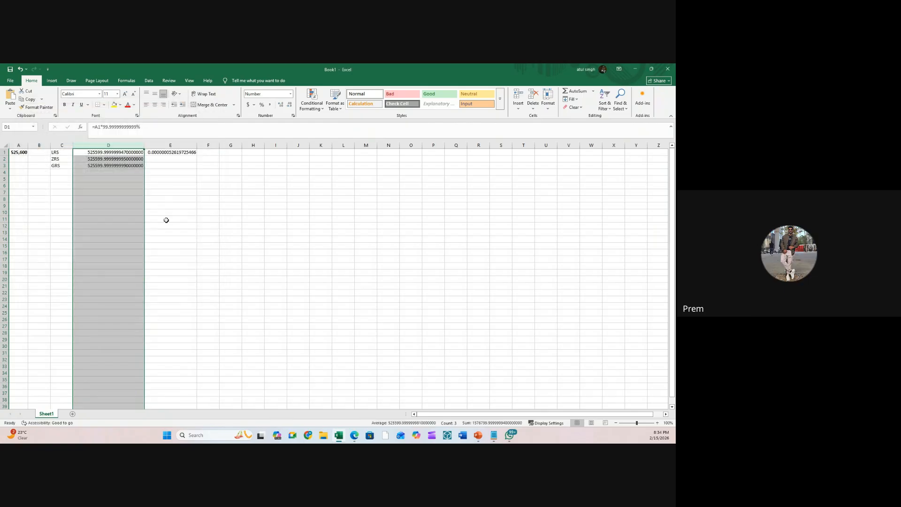
click(166, 220)
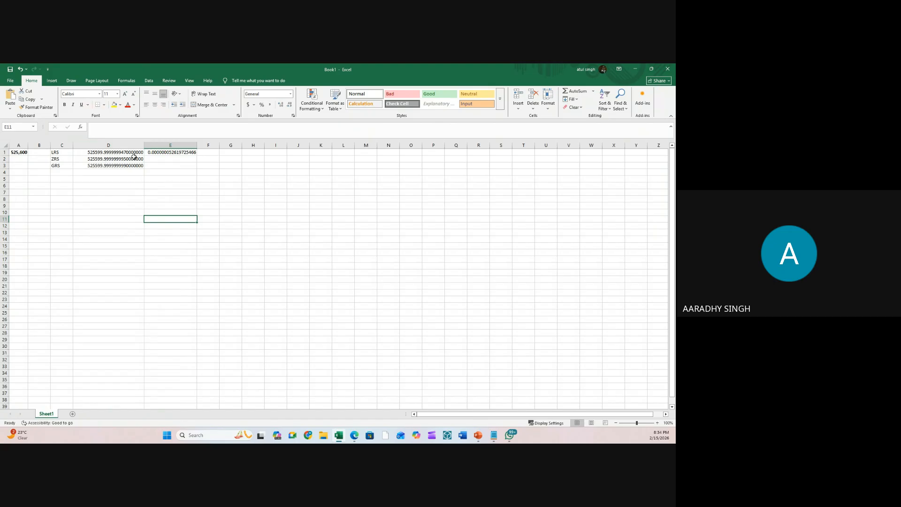
- Fill the downtime formula from E1 down to E3 and widen column E to fit its values
click(163, 160)
click(178, 151)
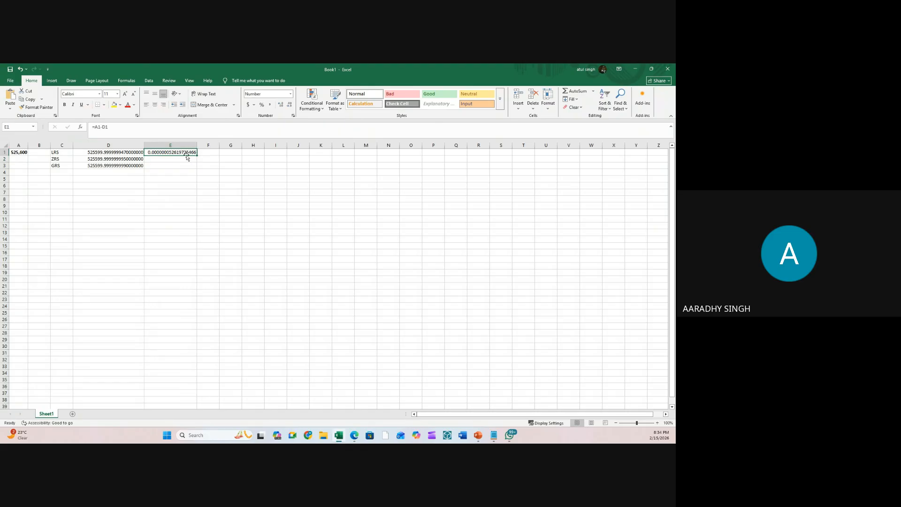
drag(197, 155, 196, 168)
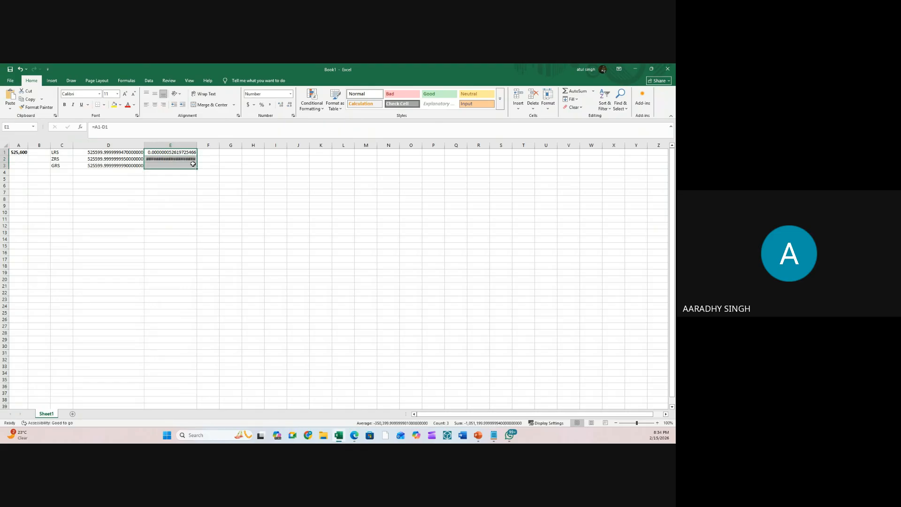
double_click(198, 146)
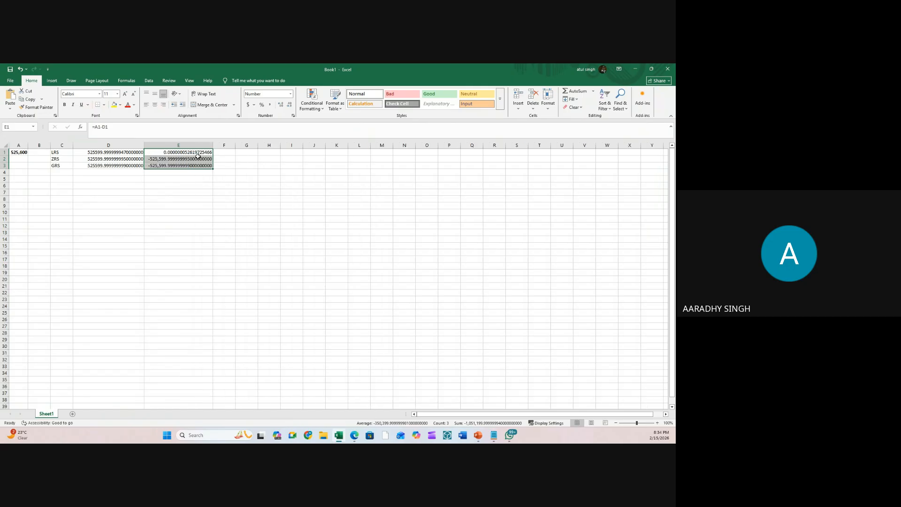
- Correct the ZRS downtime formula in cell E2 to =A1-D2
click(201, 159)
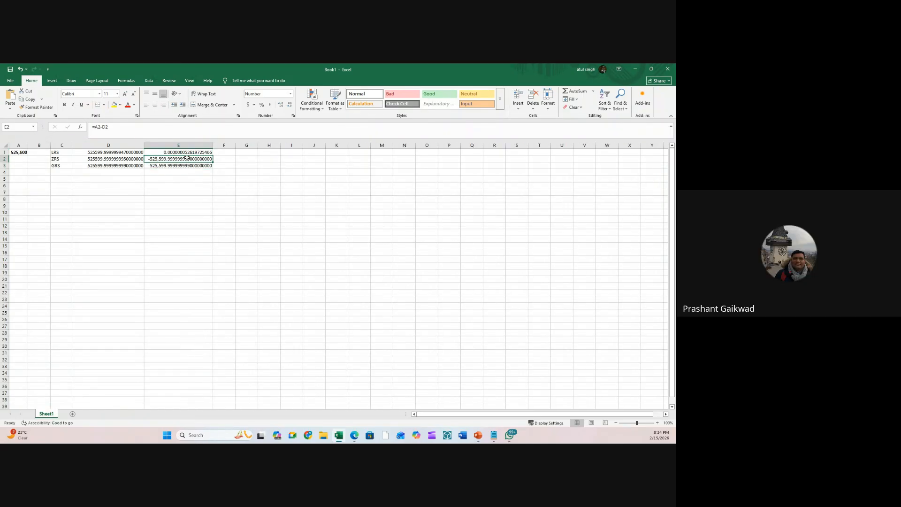
click(101, 128)
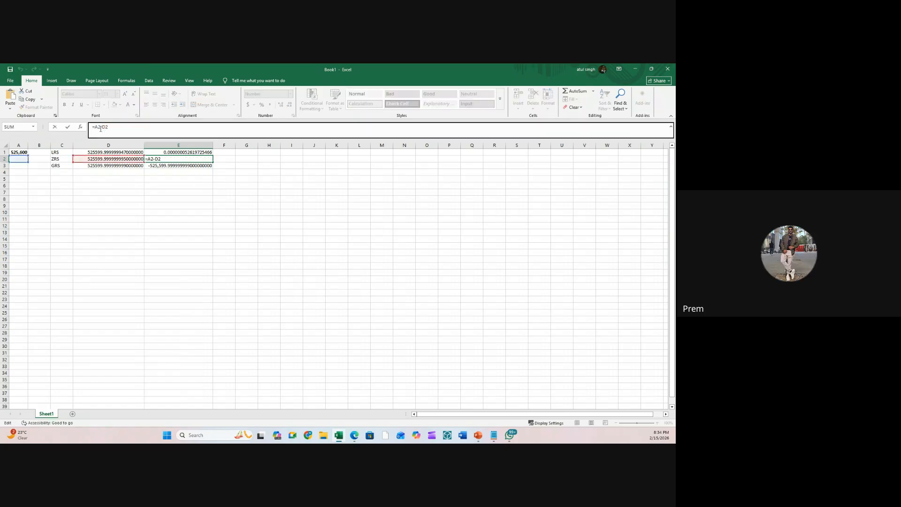
key(BackSpace)
text(1)
key(Return)
- Correct the GRS downtime formula in cell E3 so that it subtracts D3 from A1
click(101, 128)
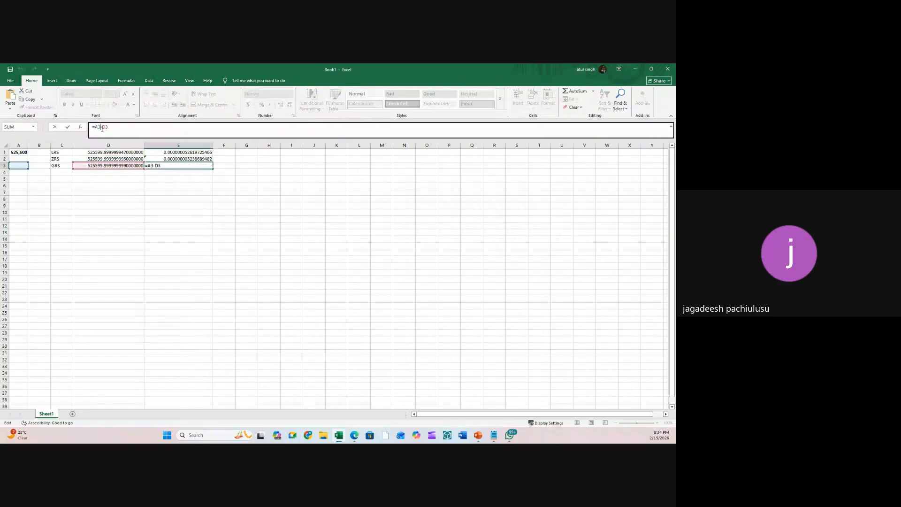
key(BackSpace)
text(1)
key(Return)
click(197, 213)
click(202, 158)
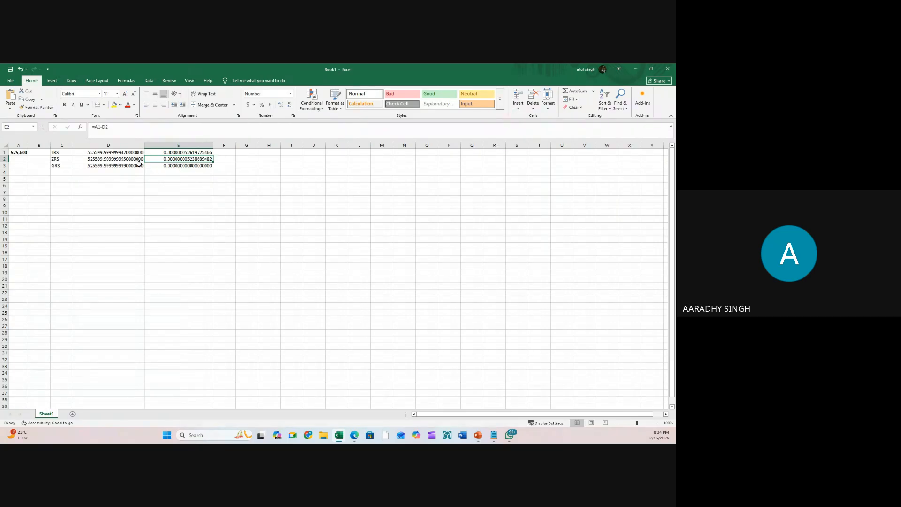
- Reduce the number format of column D to 10 decimal places
click(123, 145)
right_click(121, 145)
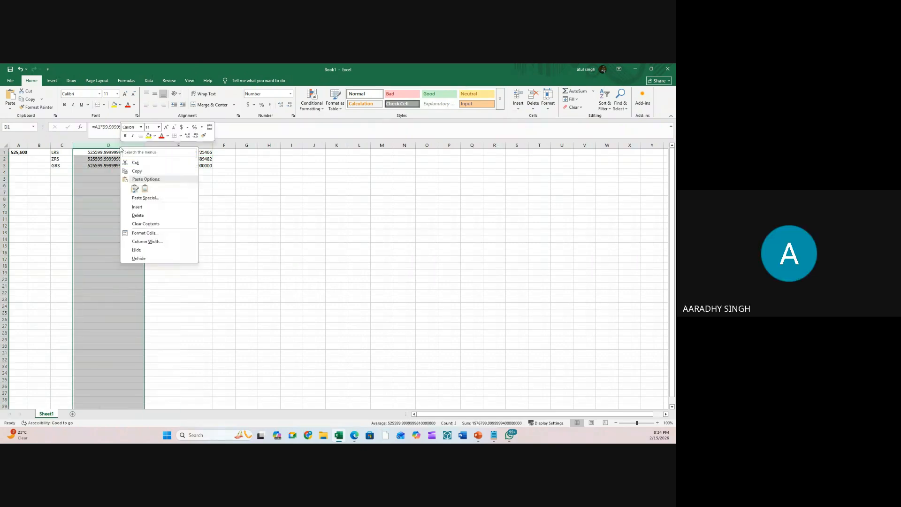
click(144, 233)
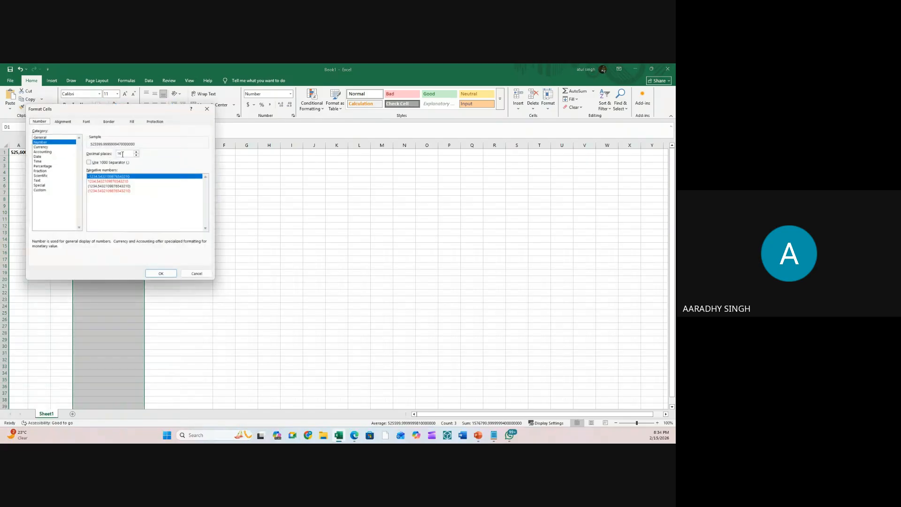
key(BackSpace)
click(160, 272)
click(194, 231)
click(183, 208)
click(175, 187)
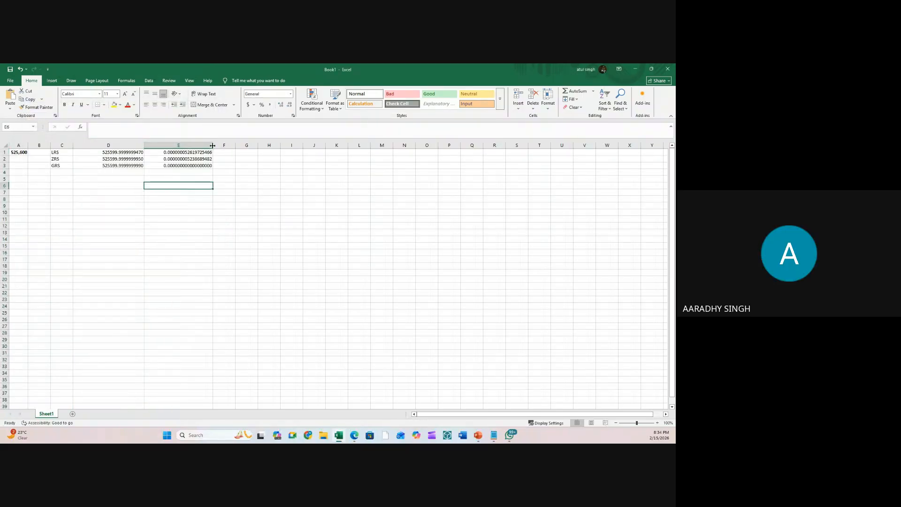
- Re-enter the LRS downtime formula in cell E1 as A1 minus D1
click(204, 150)
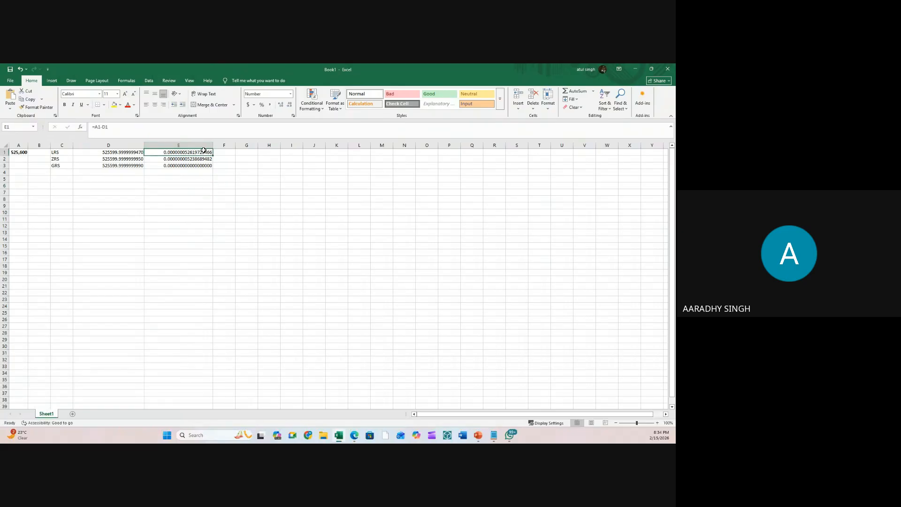
text(=)
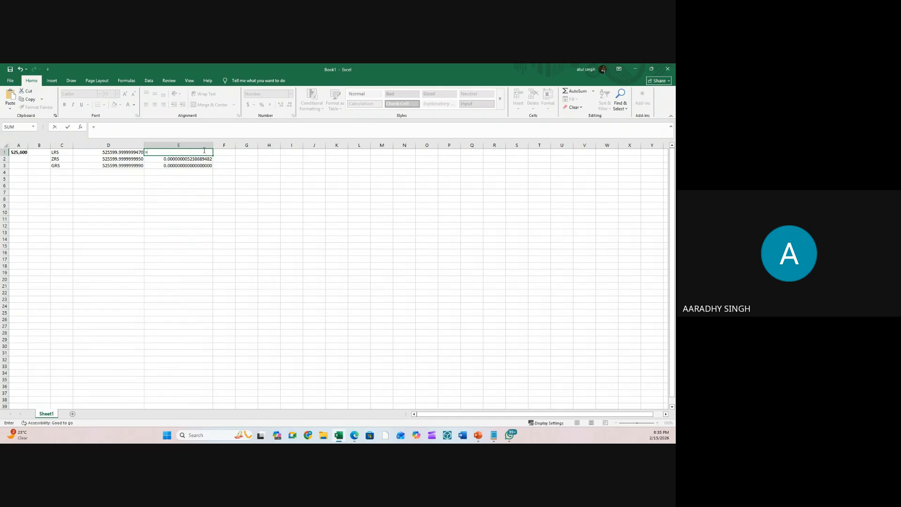
key(BackSpace)
text(=)
click(19, 153)
text(-)
click(128, 153)
key(Return)
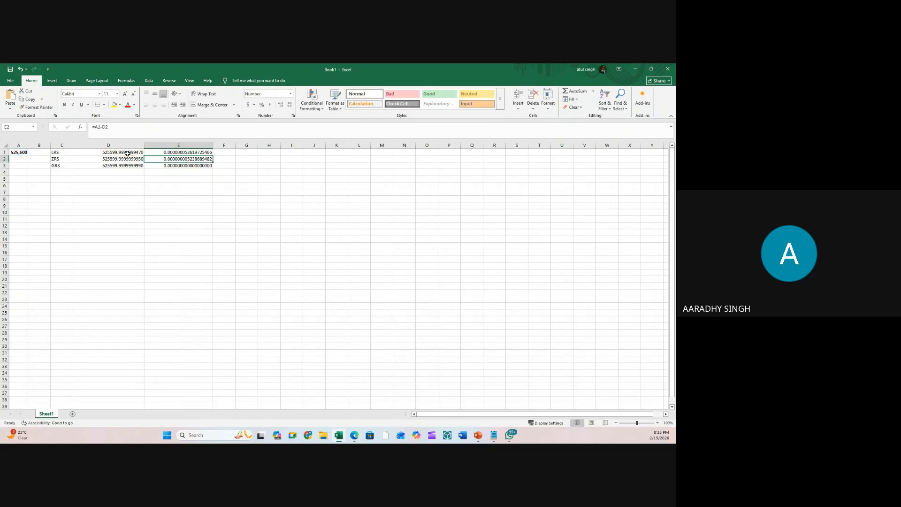
- Enter the formula =E111 in cell F1 beside the LRS downtime
click(227, 152)
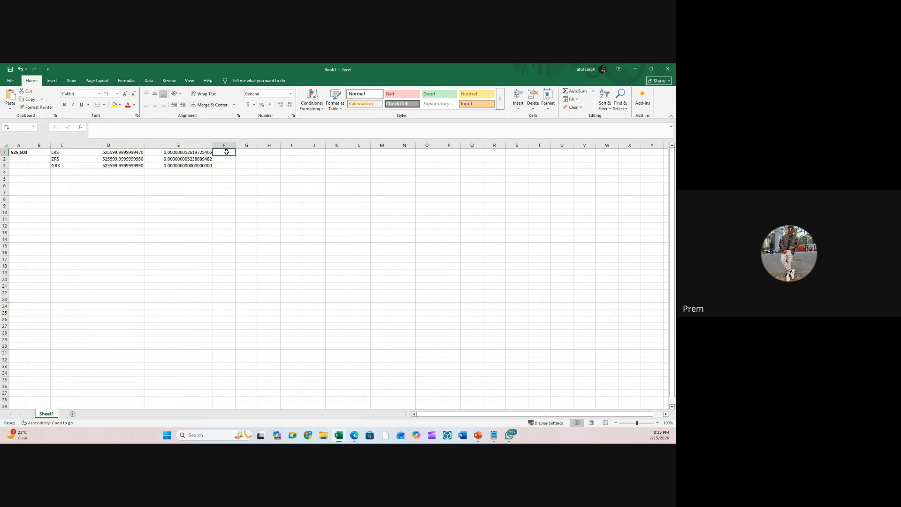
text(=)
click(201, 152)
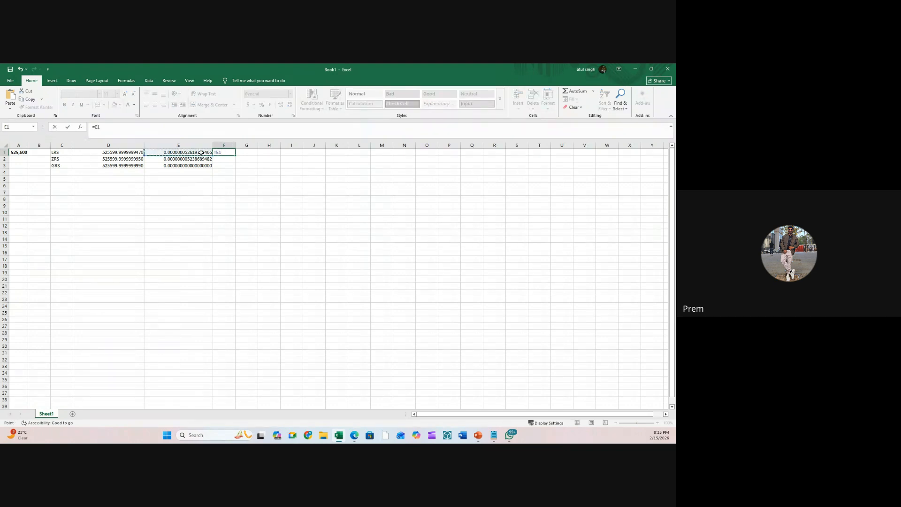
text(11)
key(Return)
click(224, 149)
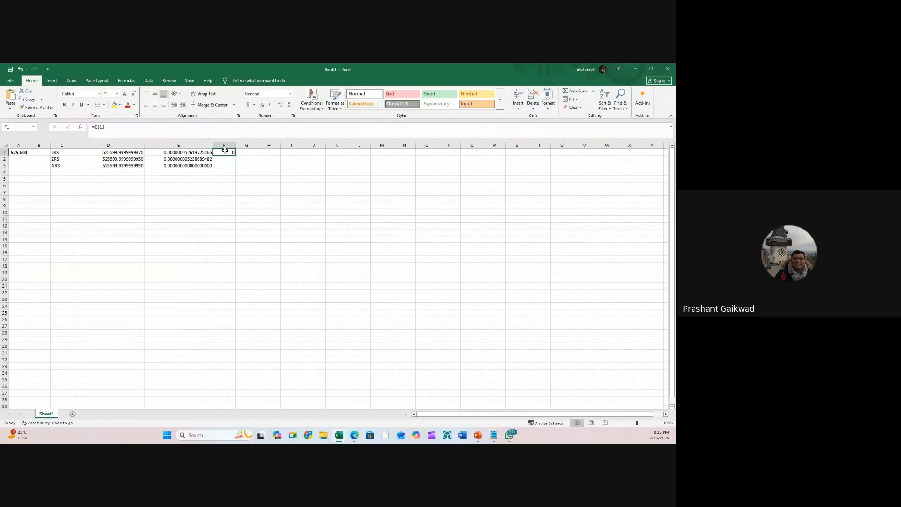
click(201, 173)
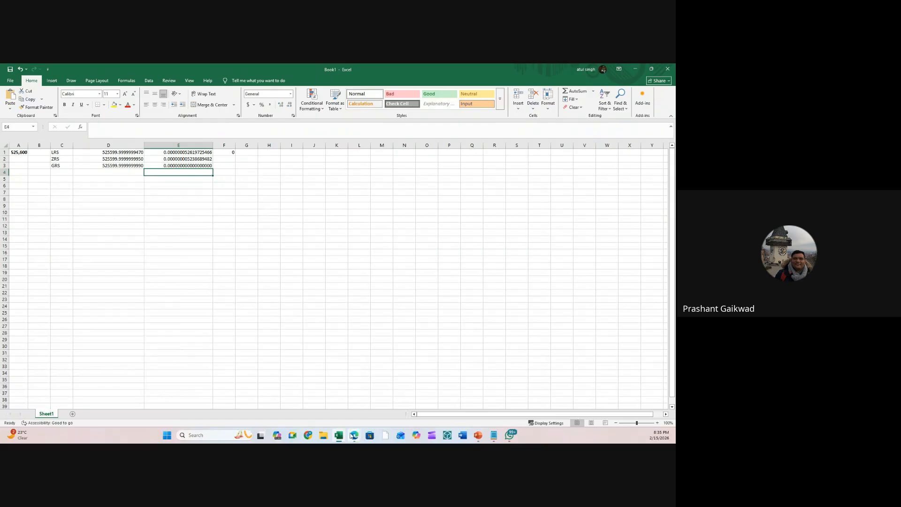
- Examine the storage type labels, the ZRS and GRS downtime values in column E and the GRS formula in D3
click(313, 293)
click(202, 194)
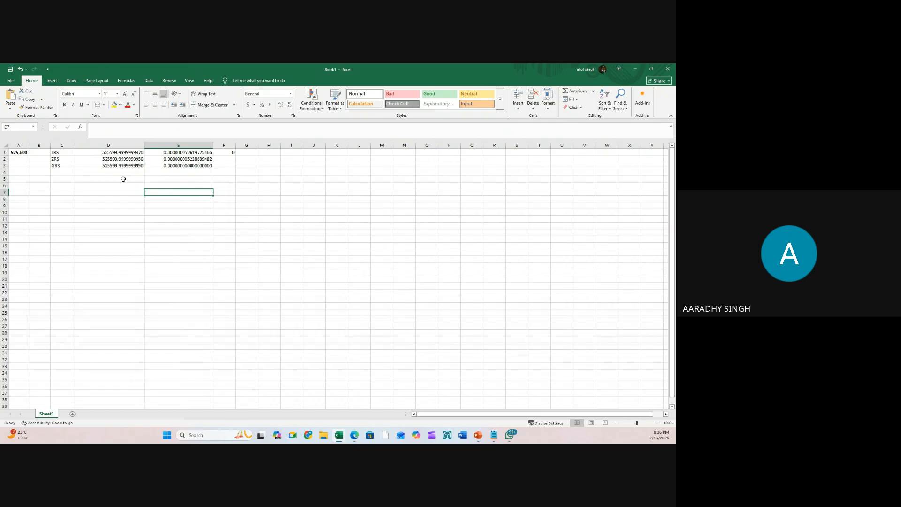
click(62, 152)
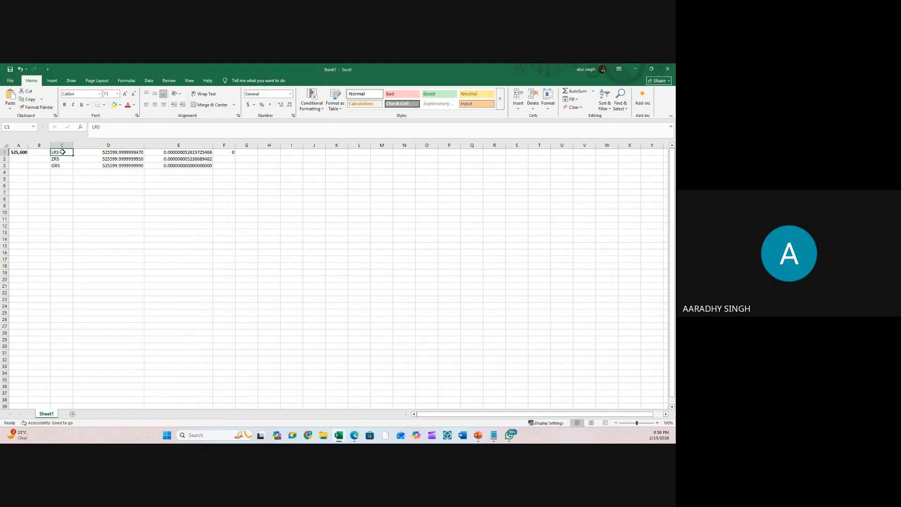
click(66, 159)
click(173, 160)
drag(173, 160, 174, 165)
click(61, 166)
click(103, 165)
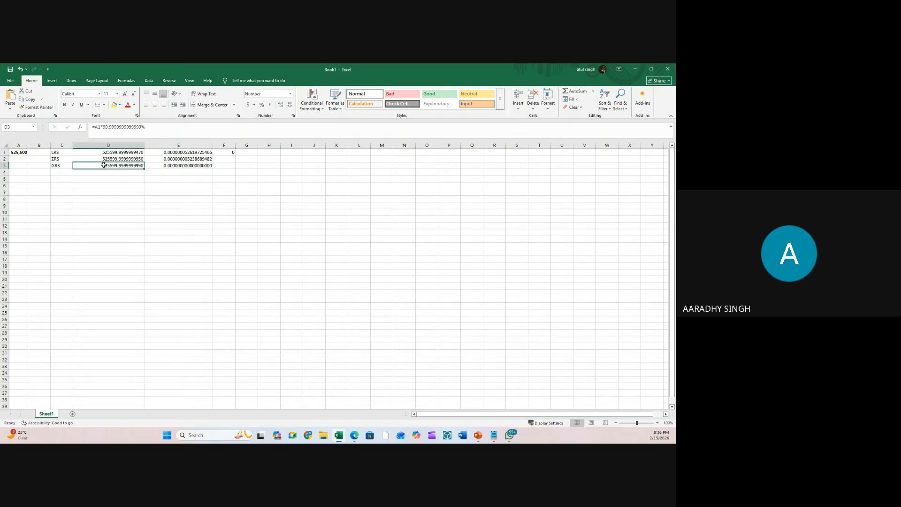
- Compare the LRS, ZRS and GRS rows in C1:E3 one after another
drag(70, 152, 212, 153)
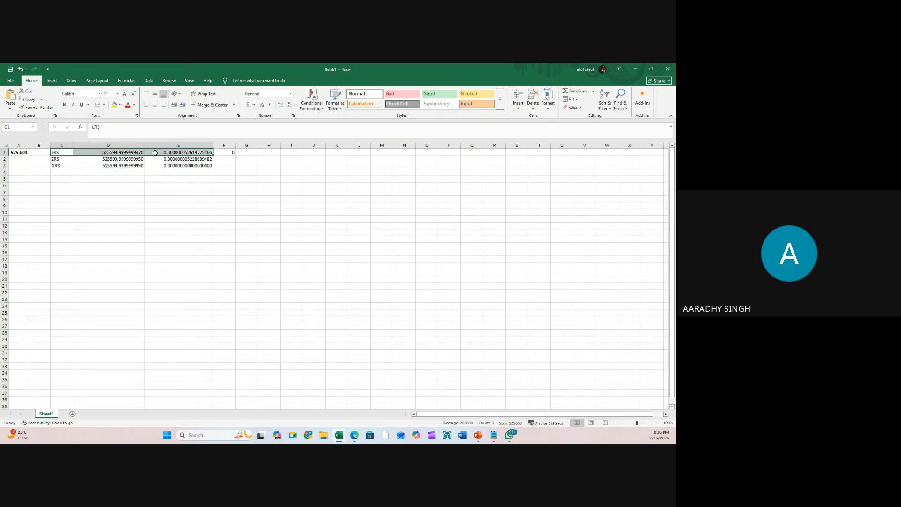
click(57, 160)
drag(57, 160, 202, 160)
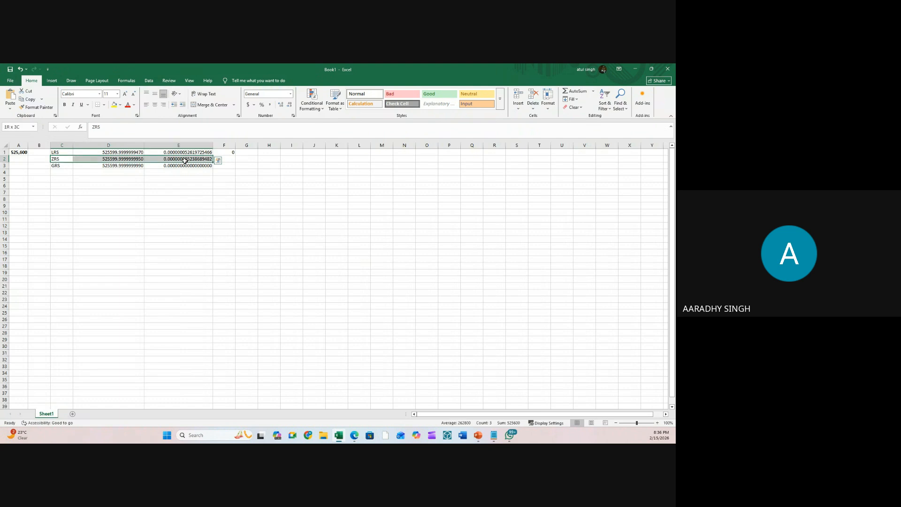
click(99, 178)
drag(68, 166, 172, 164)
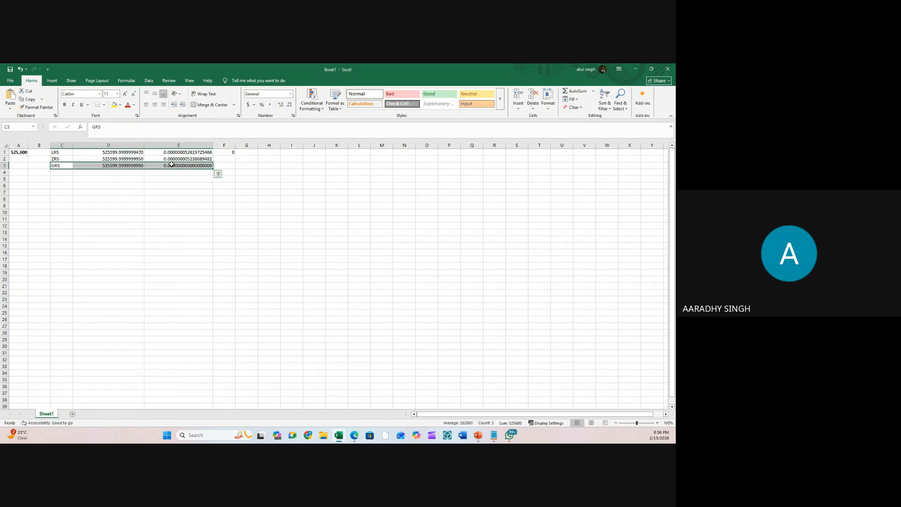
click(113, 198)
click(60, 167)
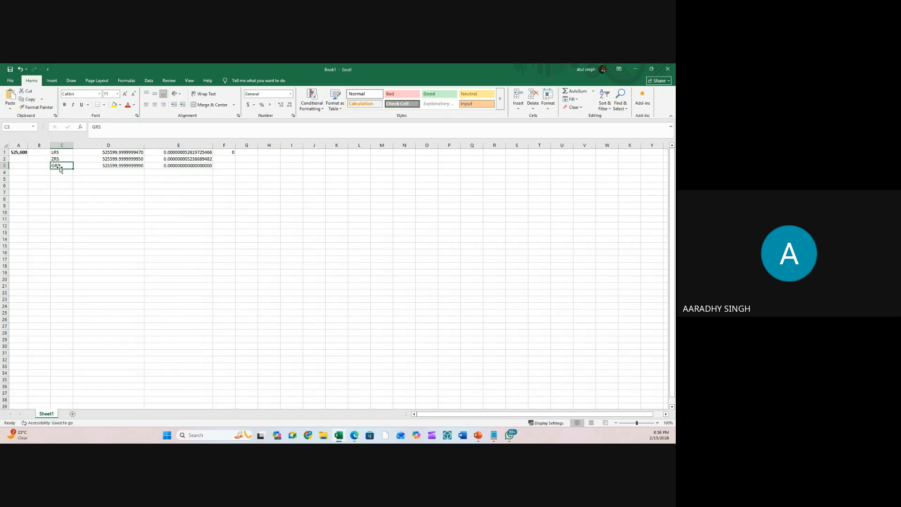
click(186, 179)
click(219, 158)
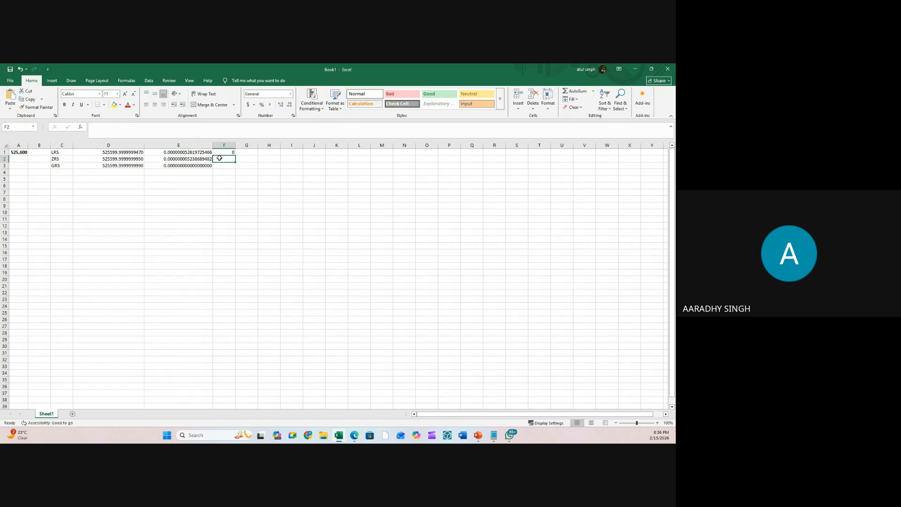
- Review the LRS yearly downtime calculation in the ChatGPT answer in the browser, and return to the PowerPoint slide on Locally Redundant Storage
click(636, 70)
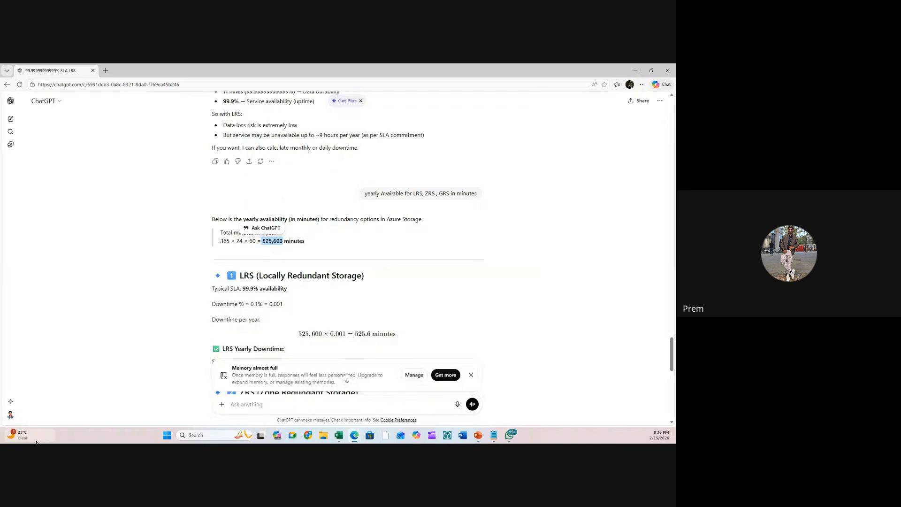
scroll(427, 337, down, 3)
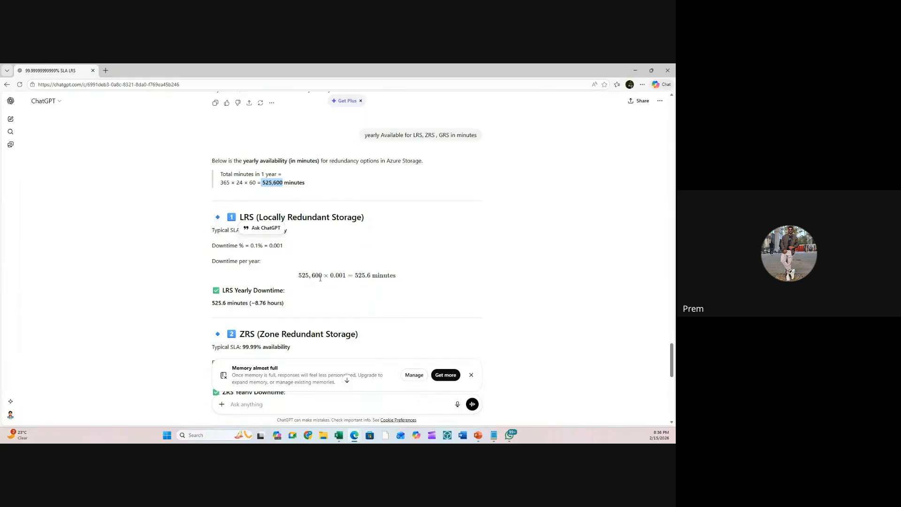
drag(299, 276, 348, 276)
click(348, 276)
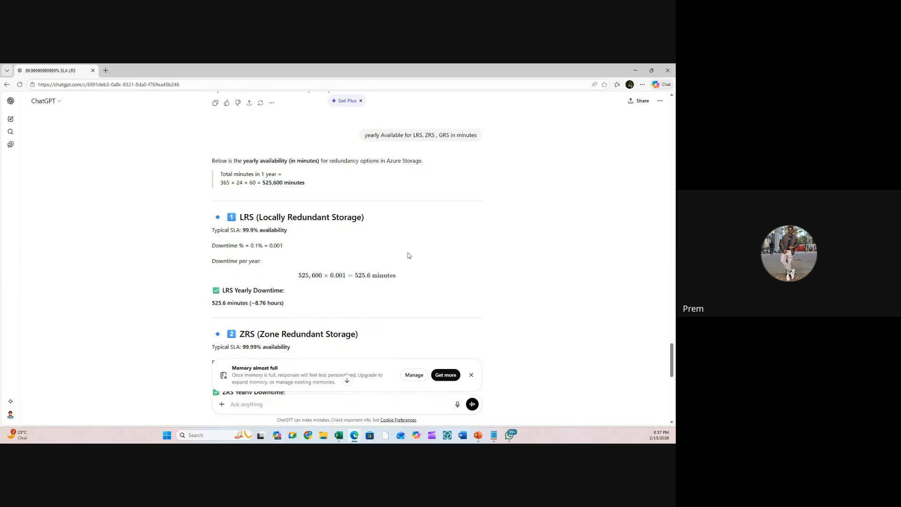
drag(438, 76, 0, 164)
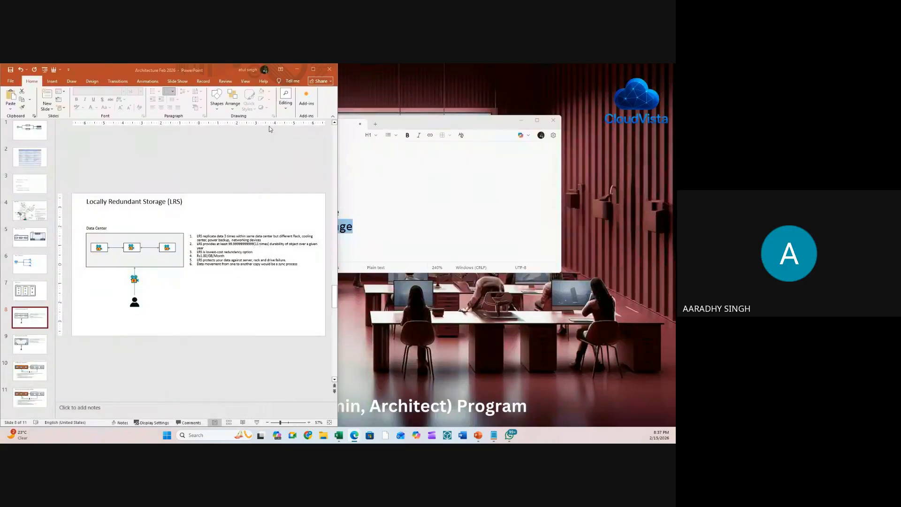
- Maximize the PowerPoint window, switch to the Excel workbook and clear the uptime and downtime formulas in D1:F4
click(314, 69)
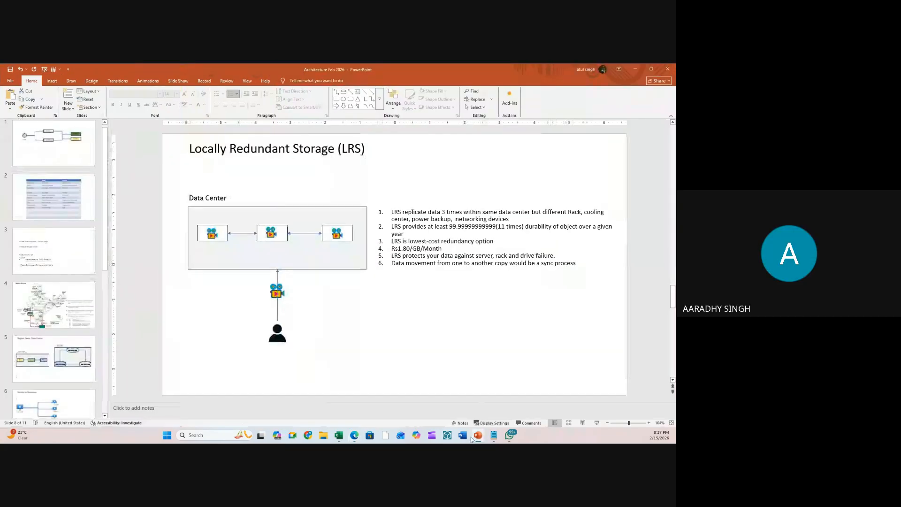
click(338, 435)
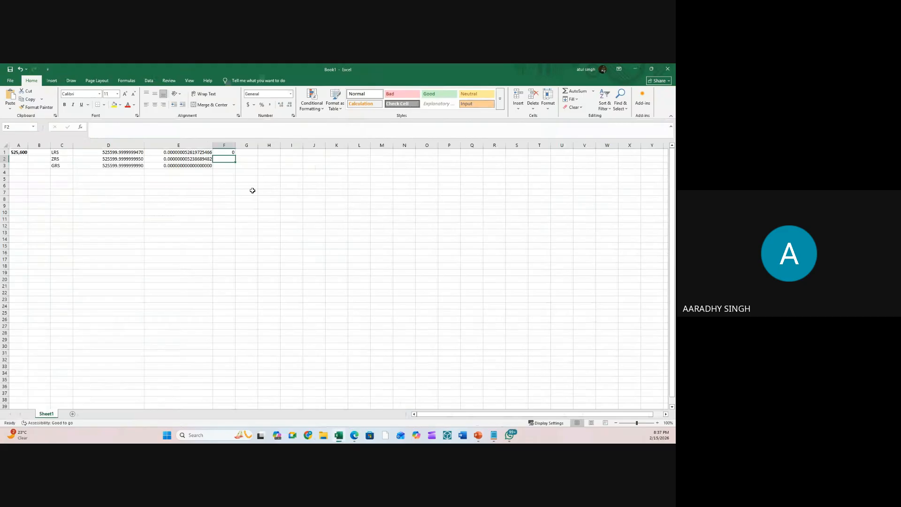
drag(253, 191, 252, 187)
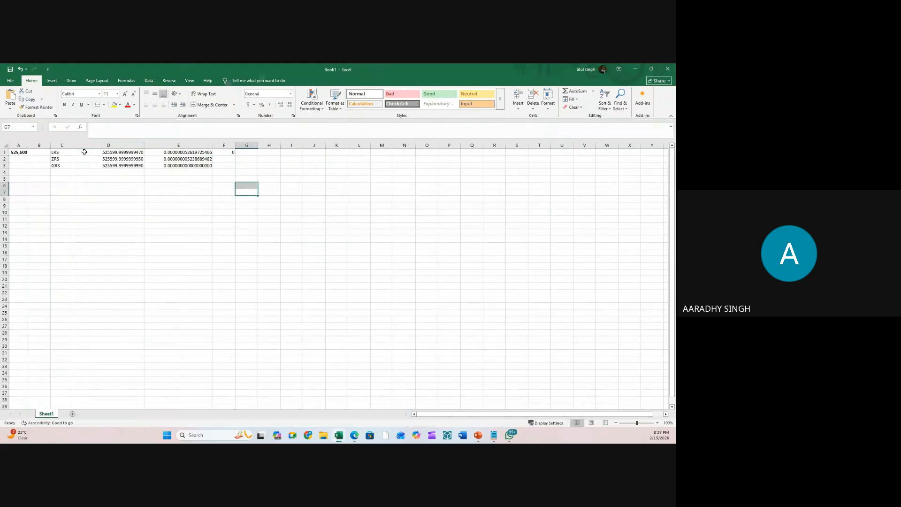
drag(118, 153, 233, 173)
key(Delete)
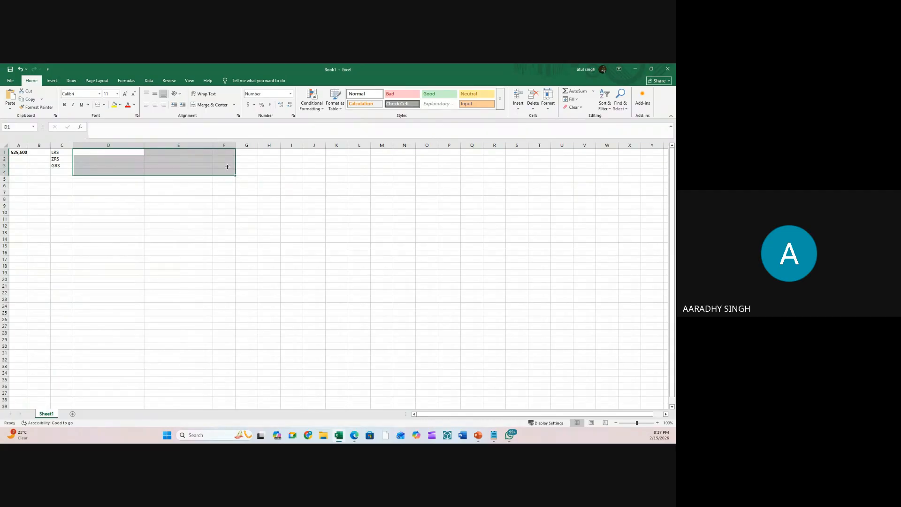
drag(180, 204, 176, 200)
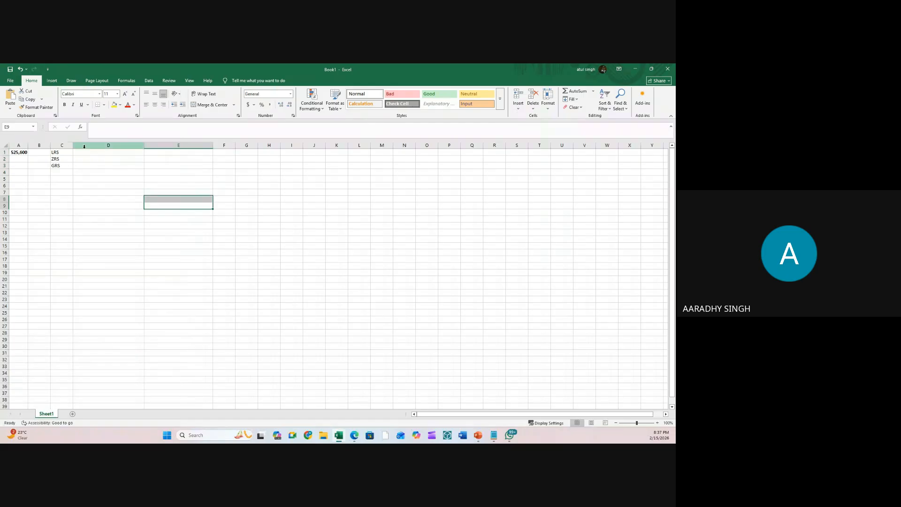
- Enter the formula =A1*0.00000000001 in D1 to calculate the LRS yearly downtime minutes
click(20, 153)
click(90, 154)
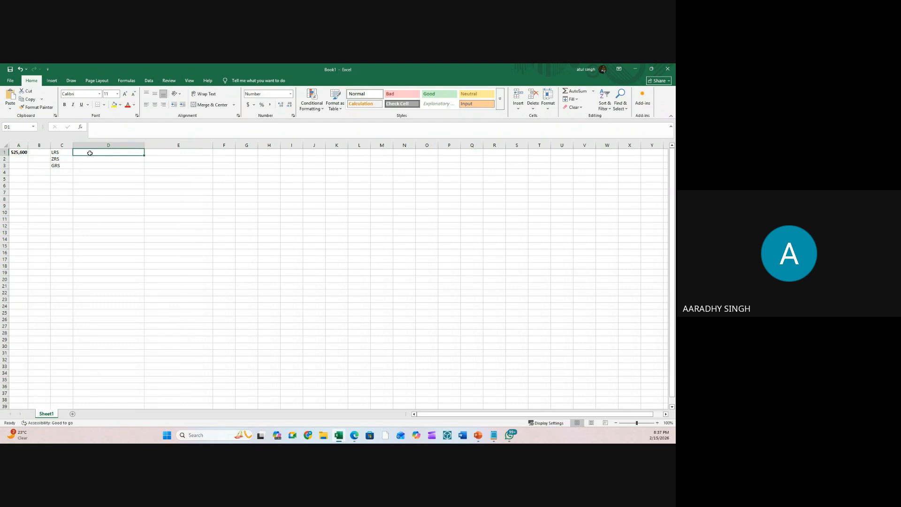
text(=)
click(20, 152)
text(*)
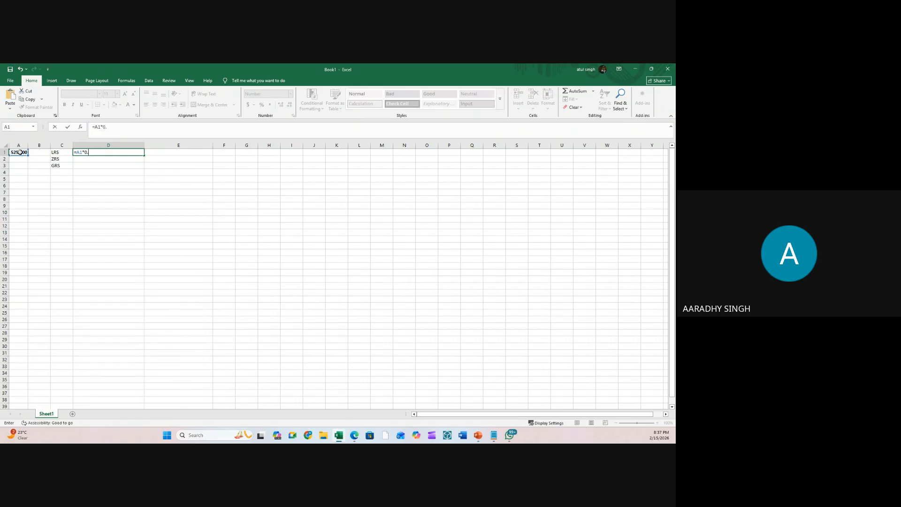
text(000000)
text(000)
text(1)
key(Return)
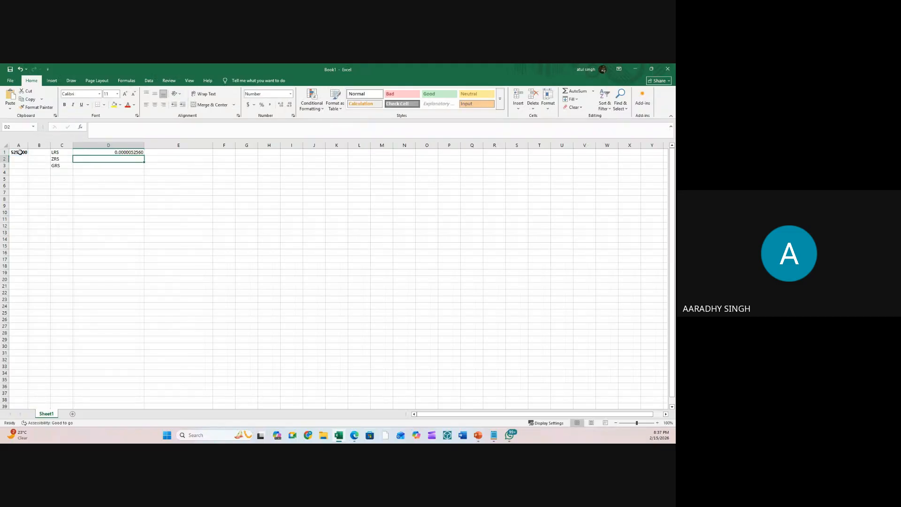
click(165, 152)
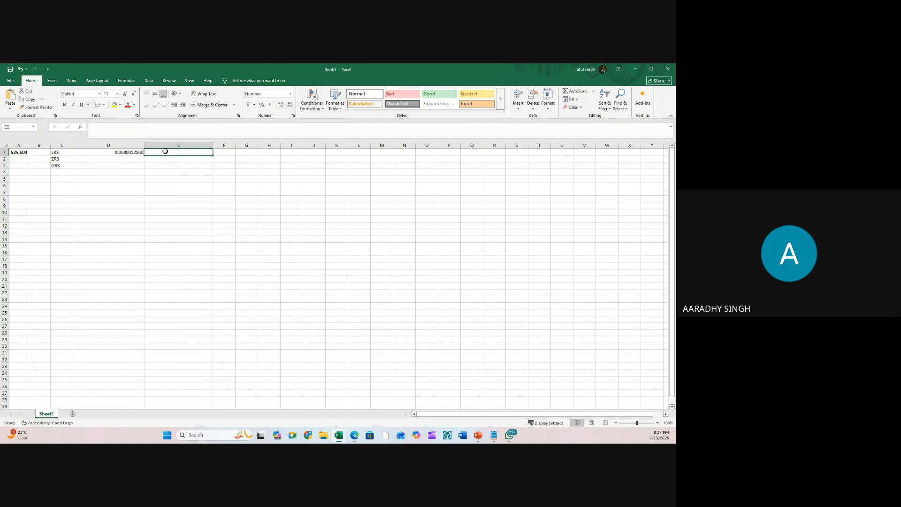
- Fill the LRS downtime formula down to D3 and make the ZRS and GRS formulas refer to cell A1
click(136, 159)
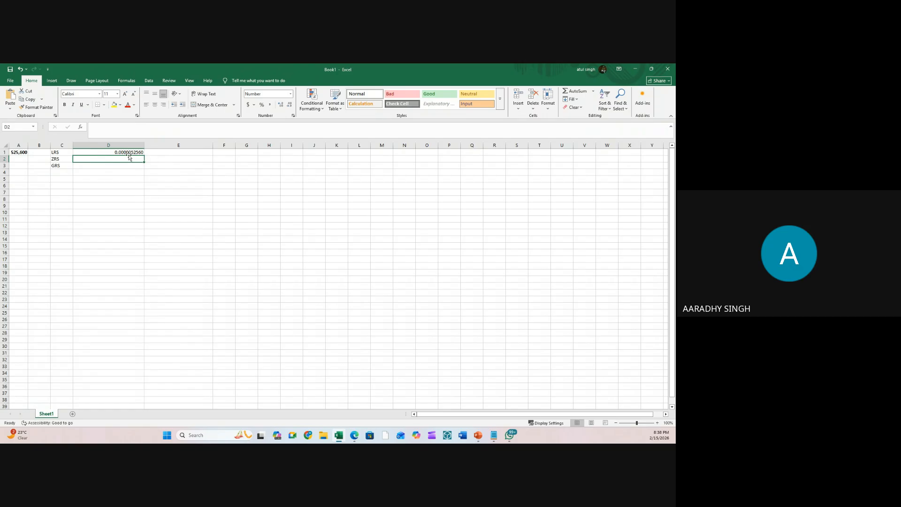
drag(131, 153, 143, 167)
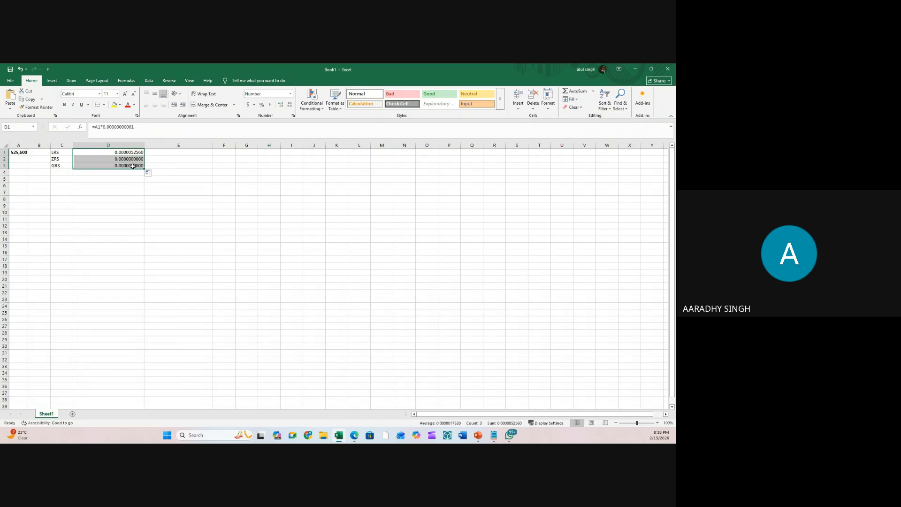
click(132, 159)
click(97, 126)
key(BackSpace)
text(1*)
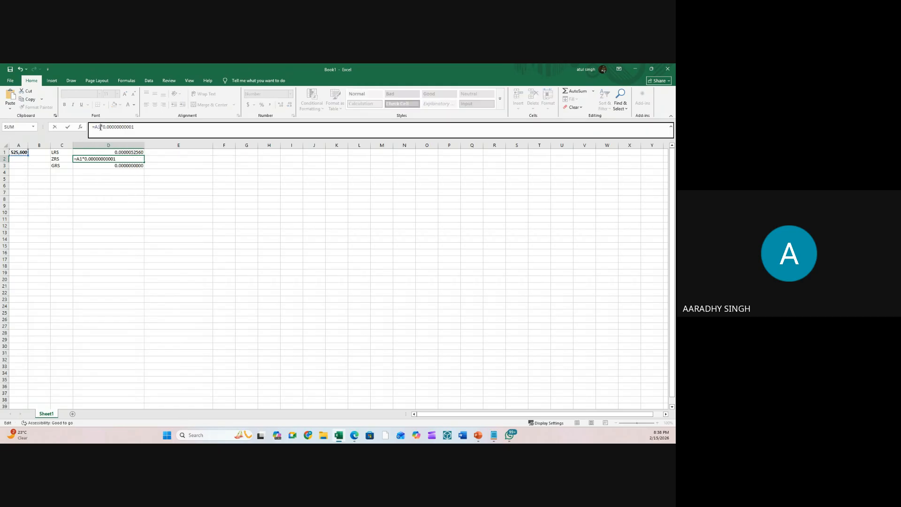
key(Return)
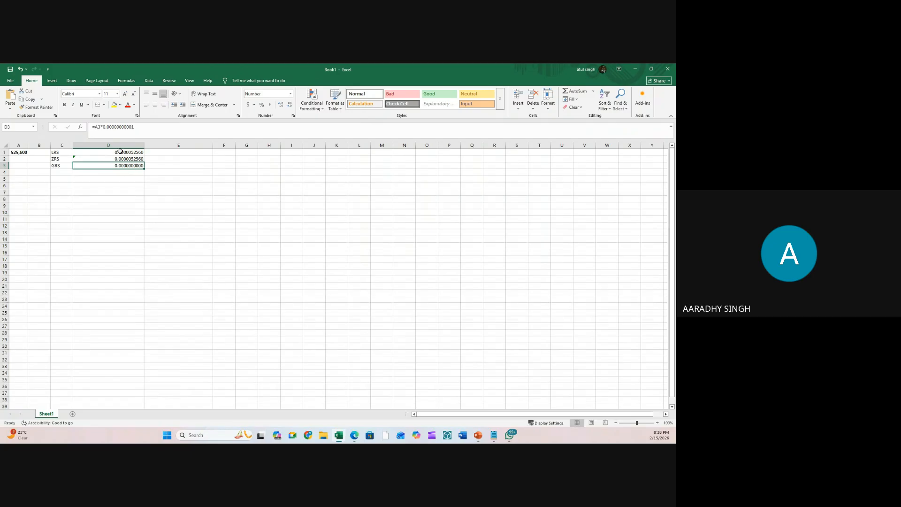
click(100, 127)
key(BackSpace)
text(1)
key(Return)
- Set the multiplier in the ZRS downtime formula in D2 to 0.000000000001
click(136, 160)
click(132, 128)
text(0)
key(Return)
- Set the multiplier in the GRS downtime formula in D3 to 0.000000000000001
click(132, 128)
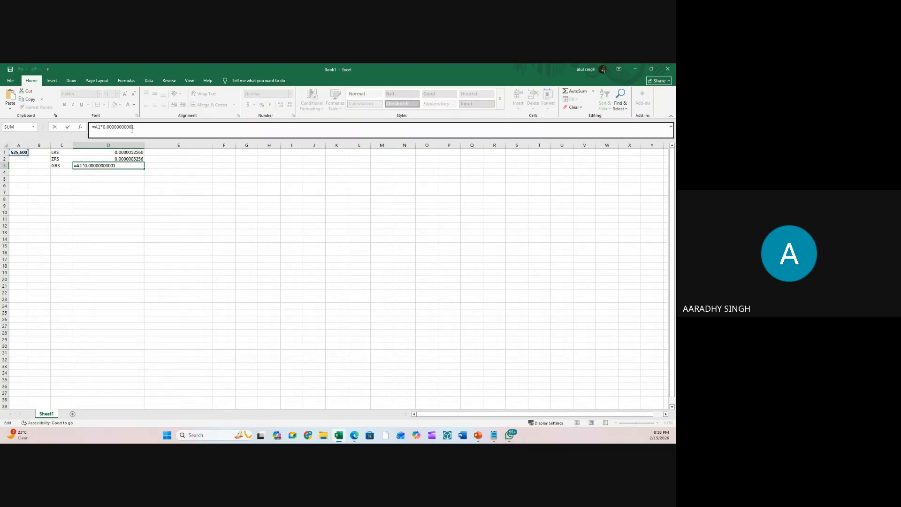
text(00000)
click(136, 167)
click(158, 179)
click(138, 168)
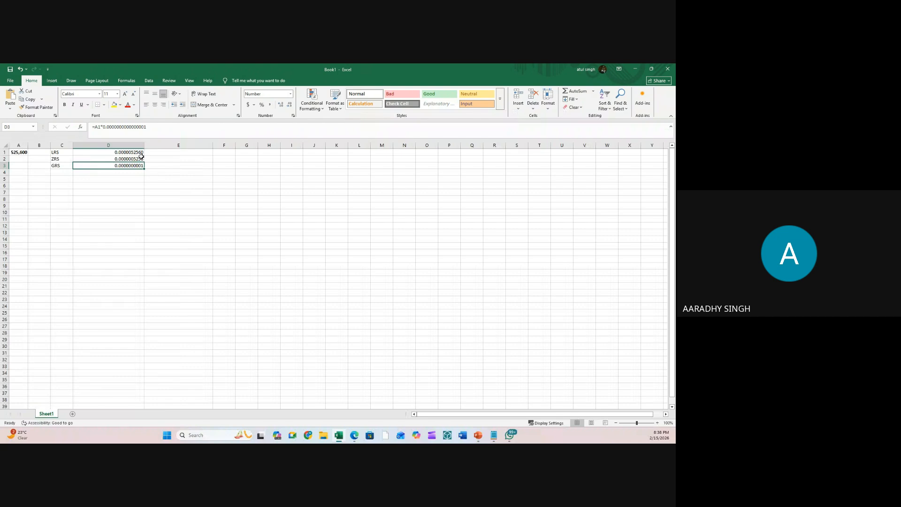
click(145, 128)
key(BackSpace)
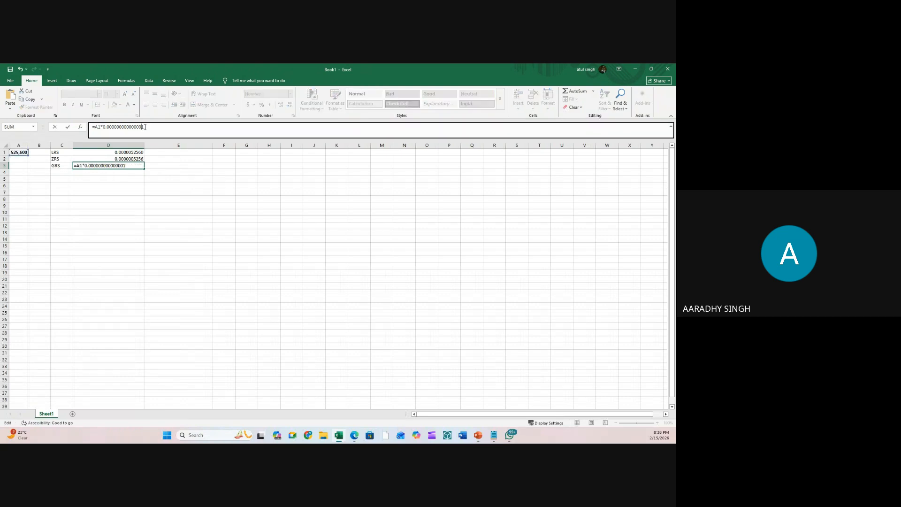
key(Return)
click(155, 171)
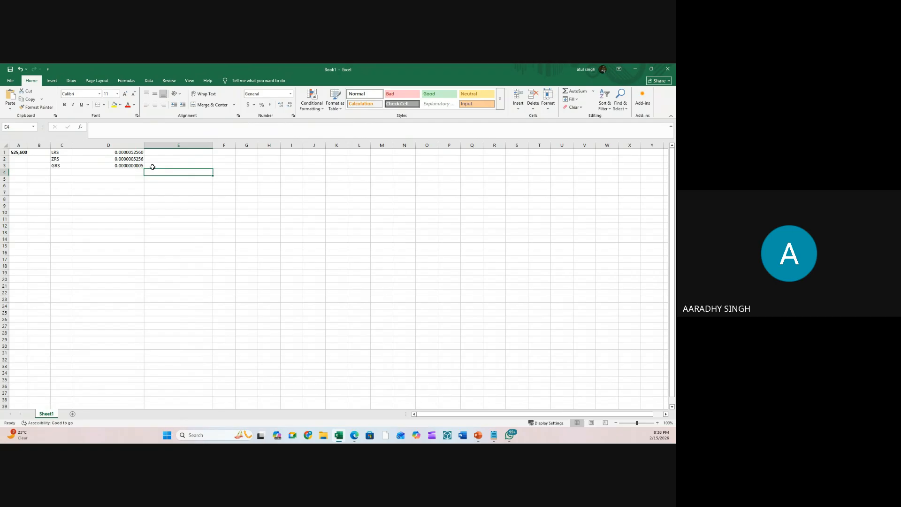
- Compare the LRS, ZRS and GRS downtime values in column D, and return to the Locally Redundant Storage slide in PowerPoint
click(140, 153)
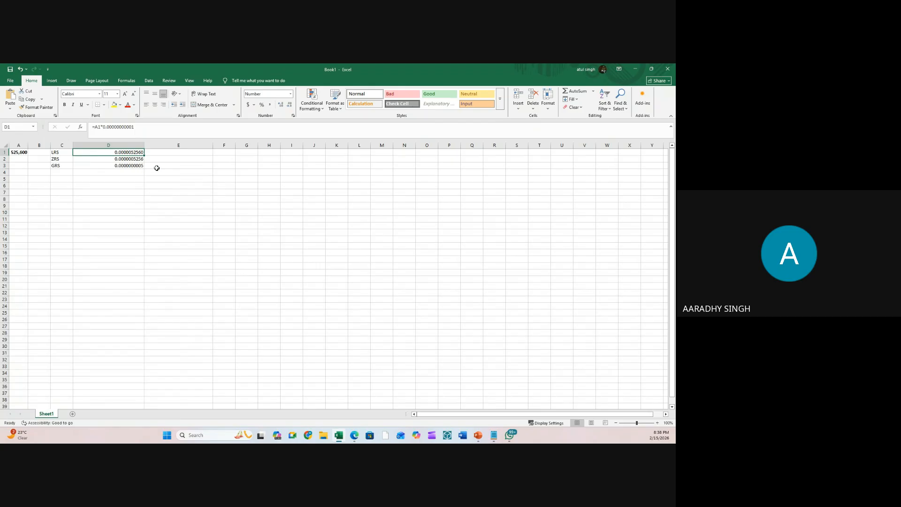
click(157, 167)
click(56, 177)
click(57, 171)
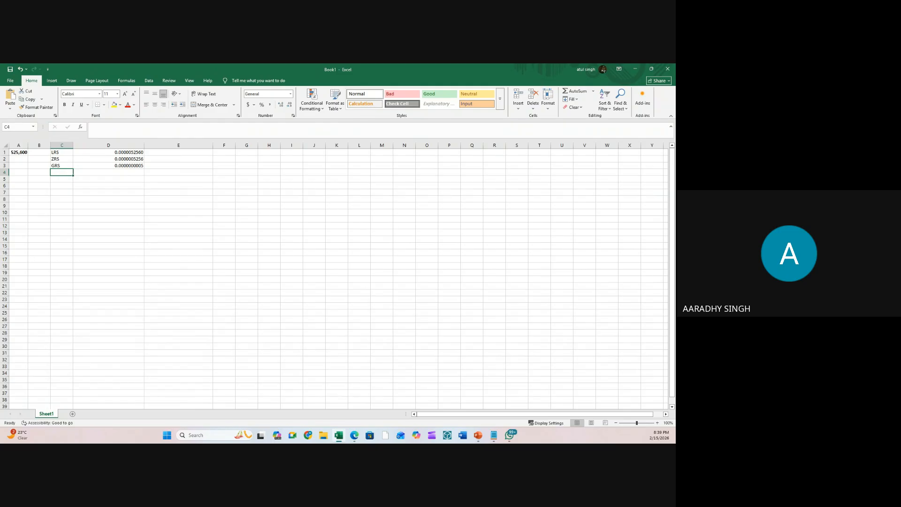
click(184, 173)
click(125, 172)
click(168, 155)
click(174, 173)
click(635, 69)
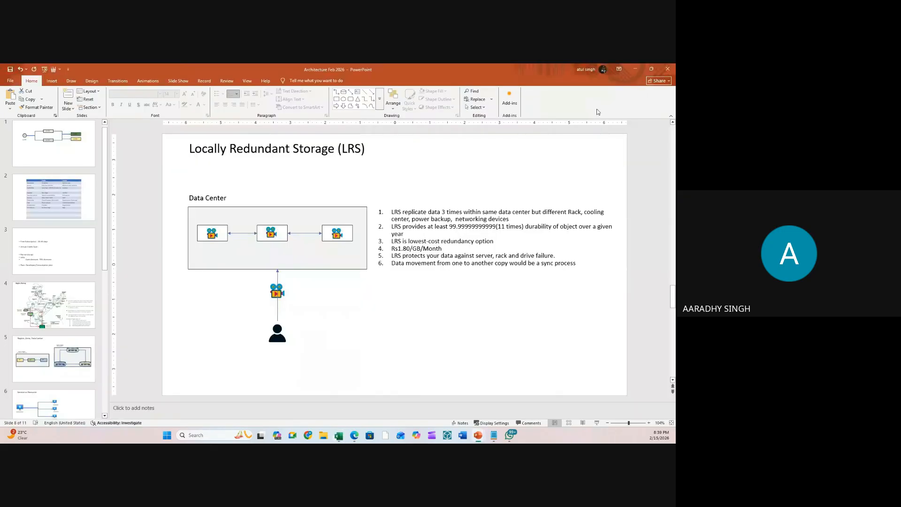
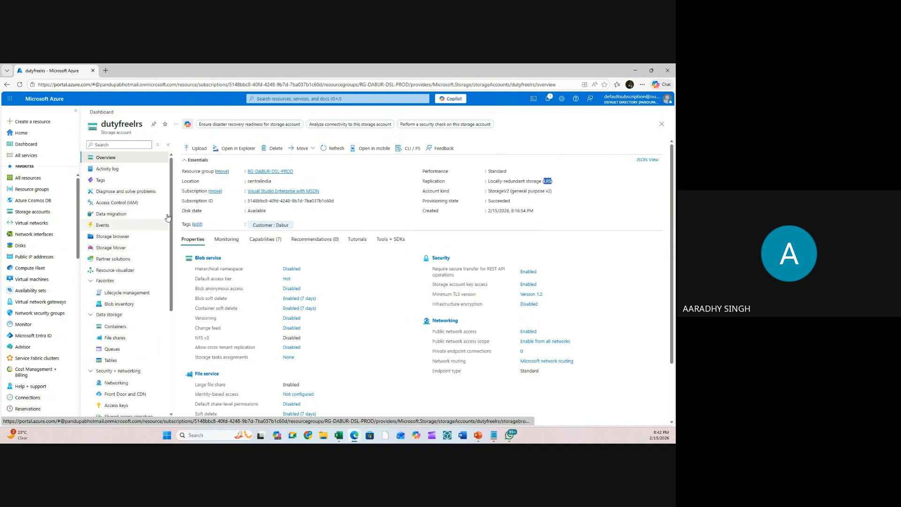
- Open the dutyfreelrs storage account from the Azure dashboard and create a blob container named web
click(35, 146)
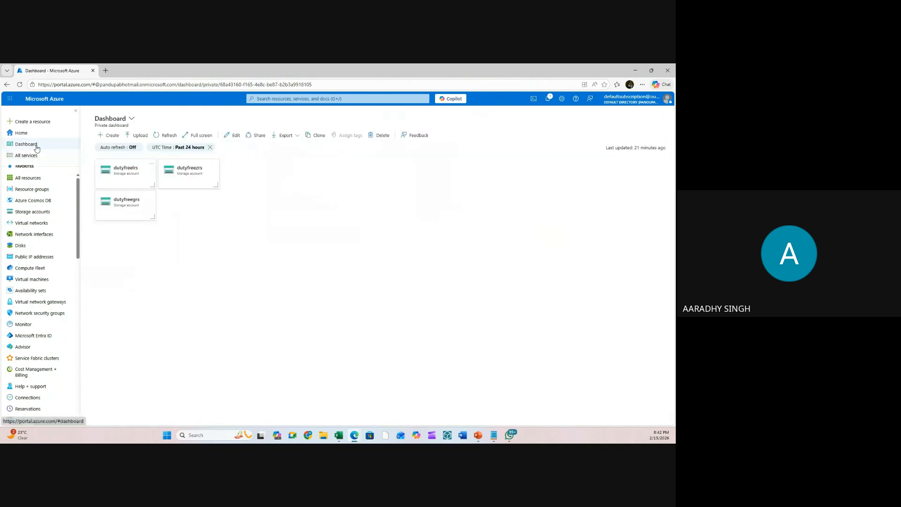
click(118, 178)
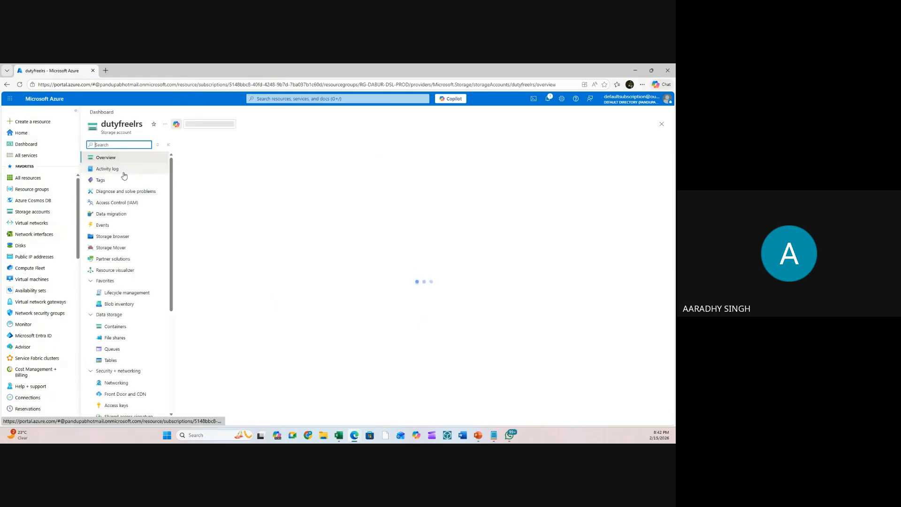
click(124, 330)
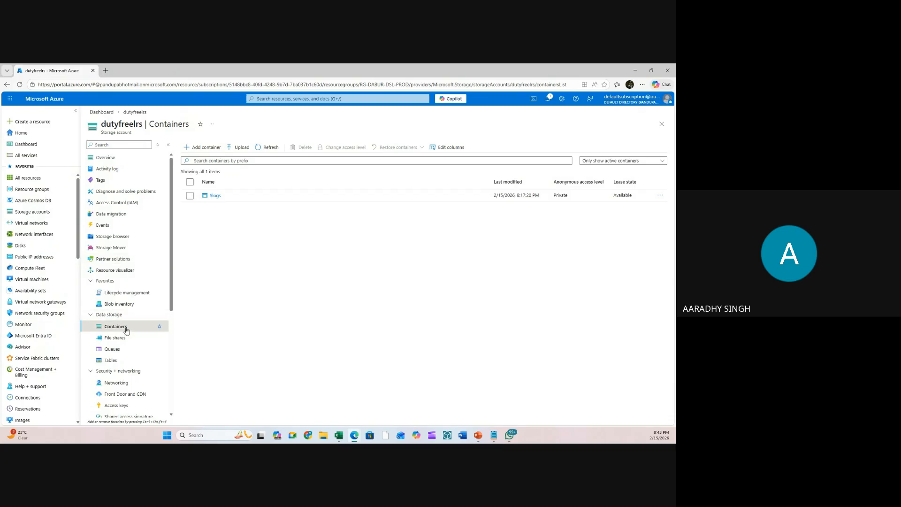
click(216, 150)
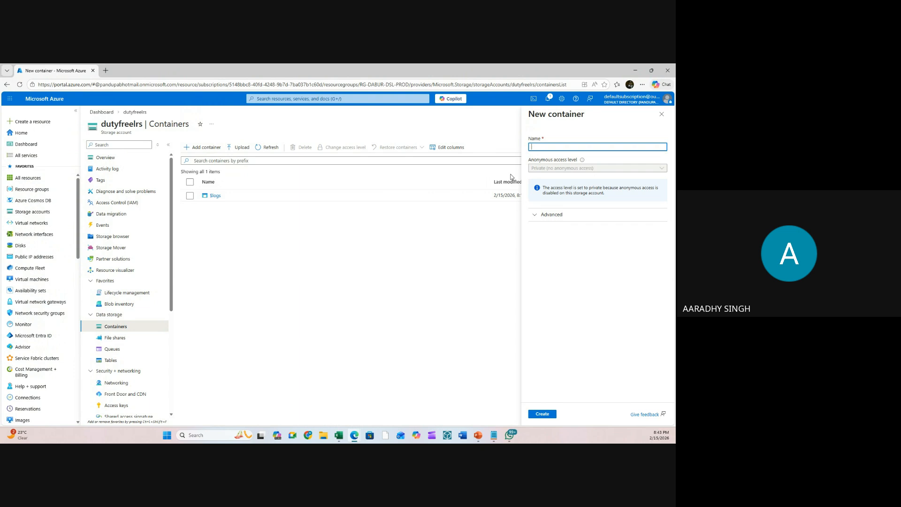
text(web)
click(545, 413)
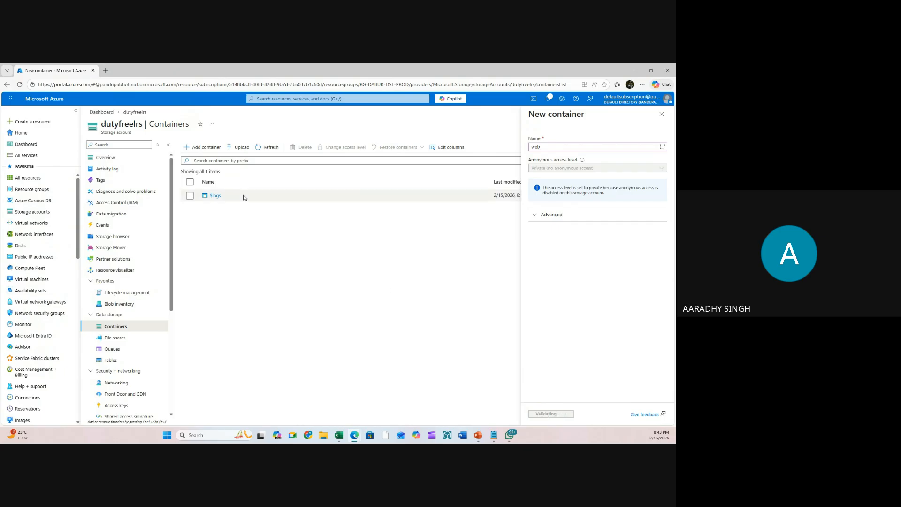
- Create a container named resource in the dutyfreelrs storage account
click(206, 147)
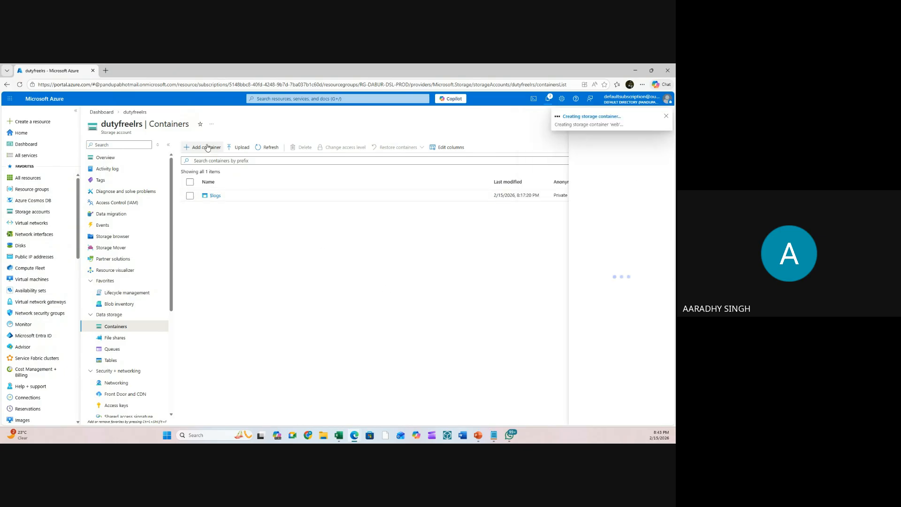
click(666, 117)
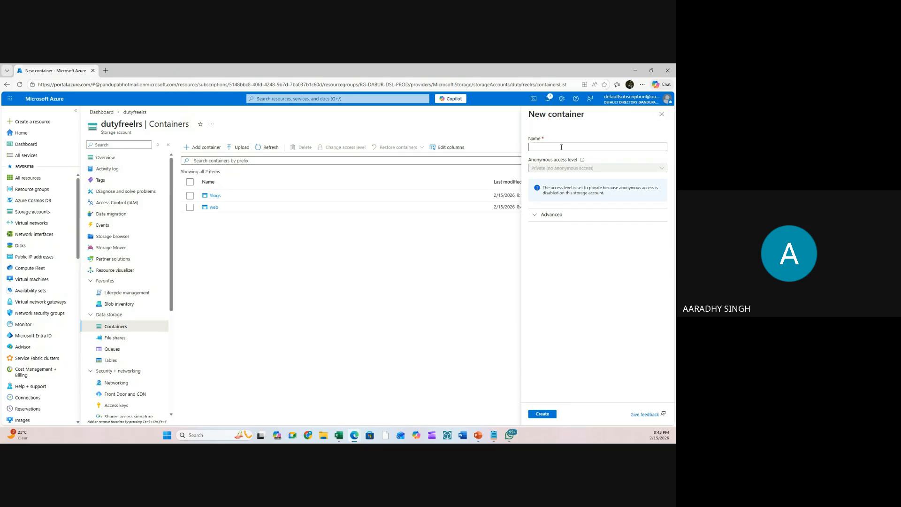
click(553, 147)
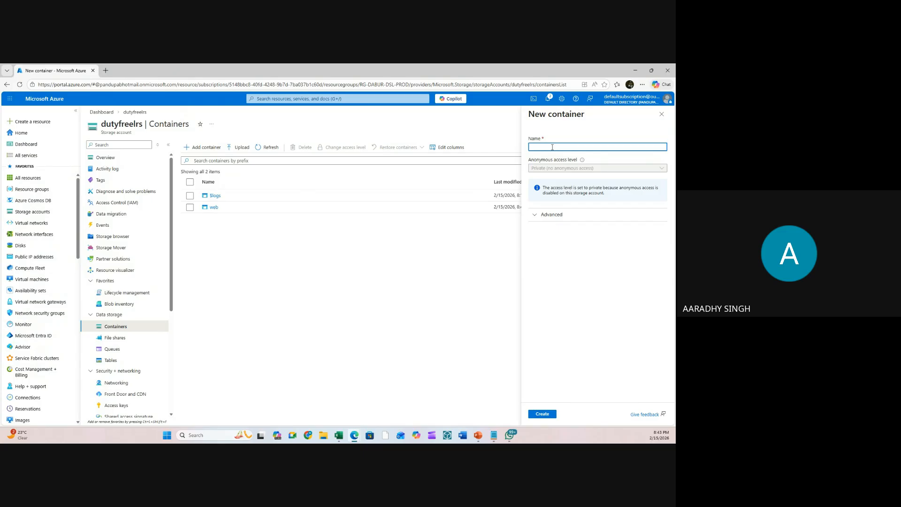
text(resource)
click(542, 413)
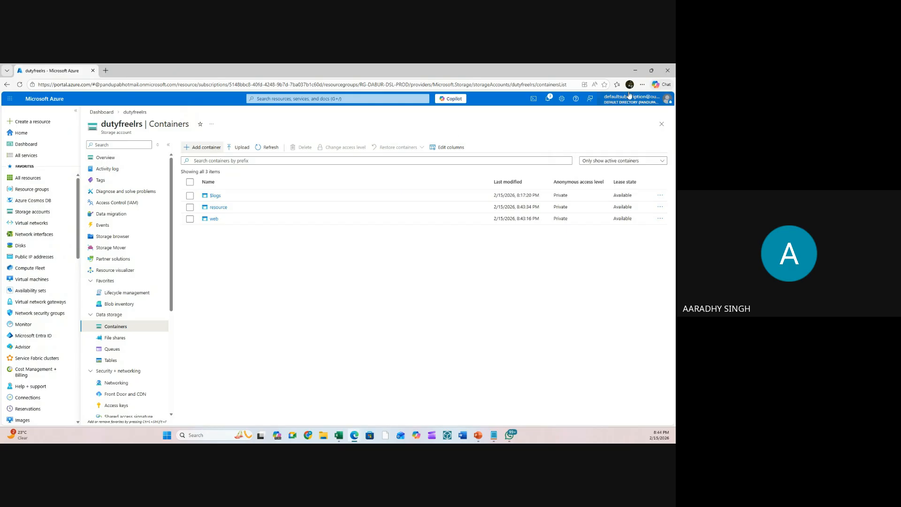
- Close the leftover Google search windows for video icon, user icon and data center racks
click(639, 71)
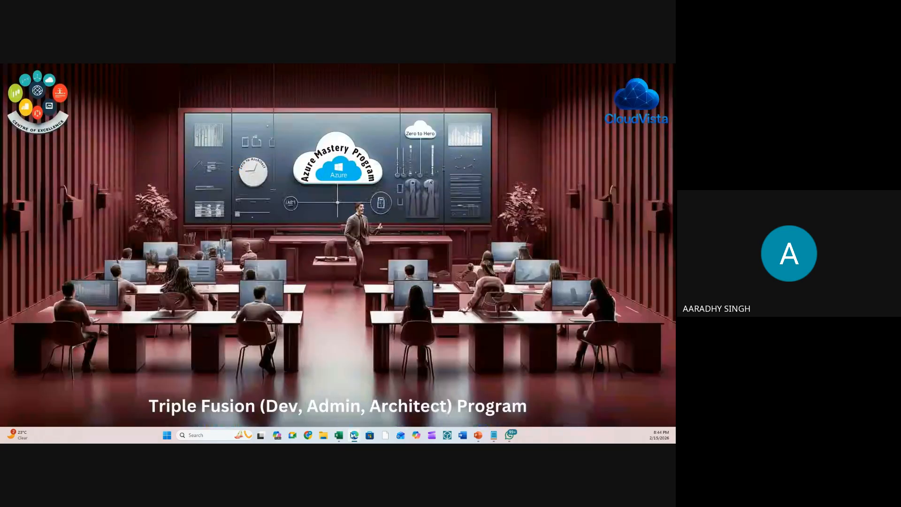
mouse_move(354, 436)
click(348, 391)
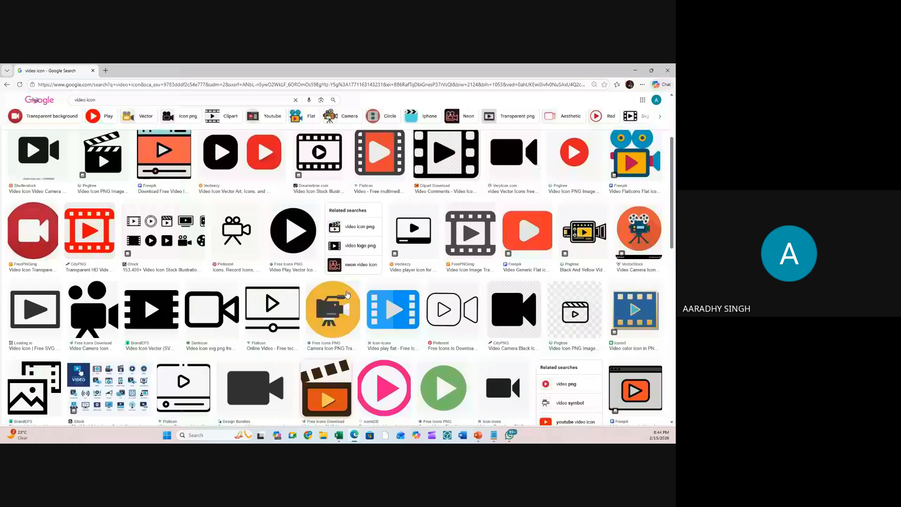
click(356, 438)
mouse_move(355, 439)
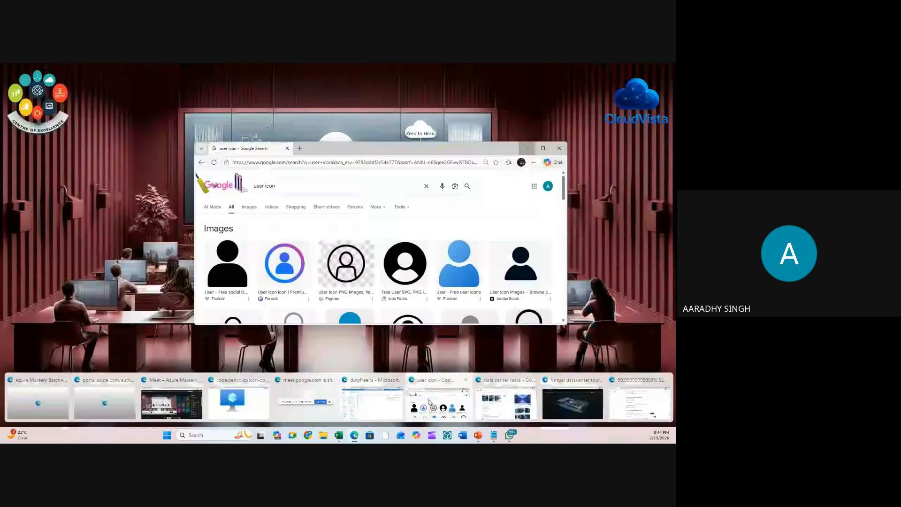
click(429, 399)
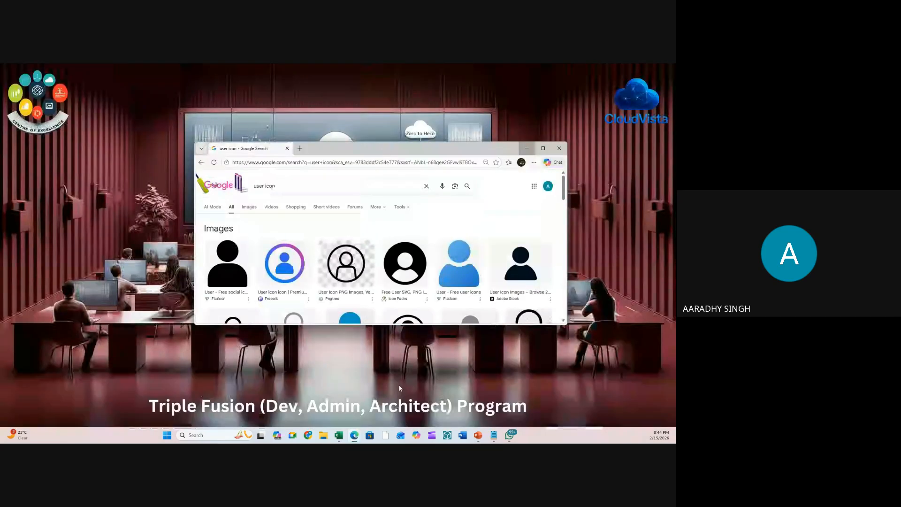
click(287, 148)
mouse_move(354, 436)
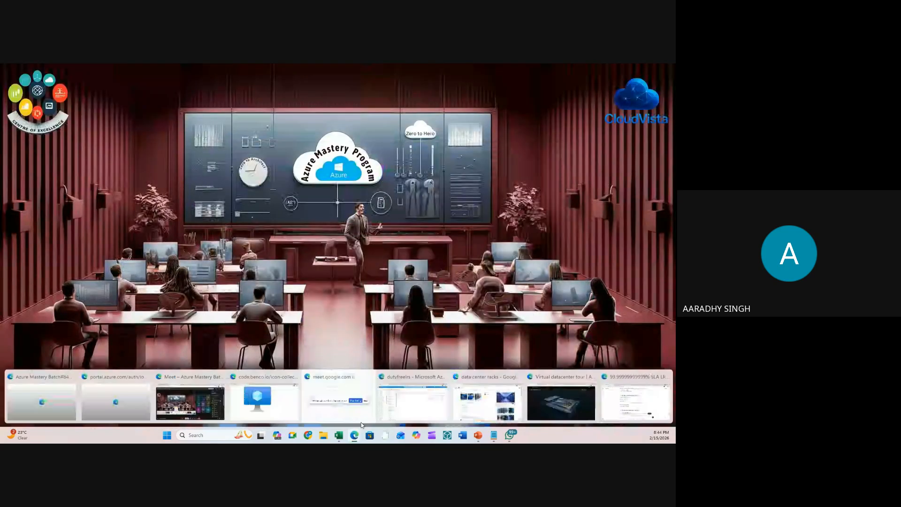
click(477, 394)
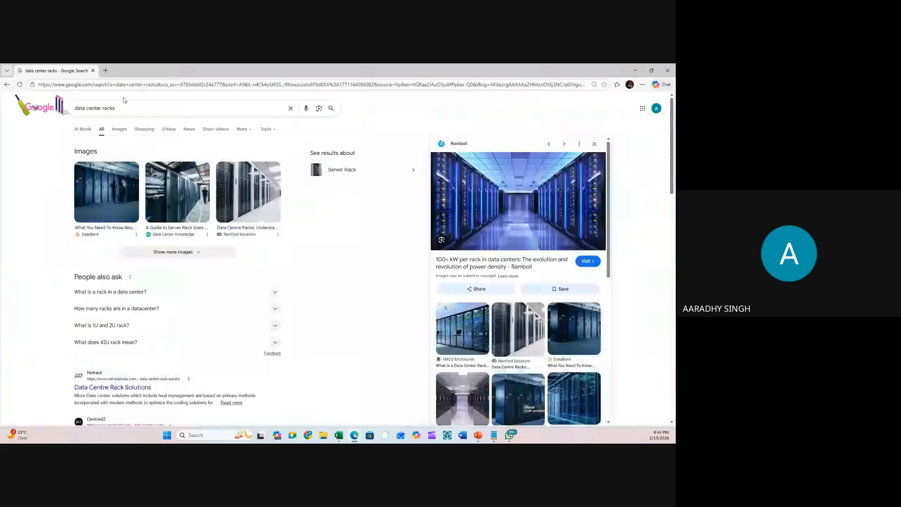
click(93, 71)
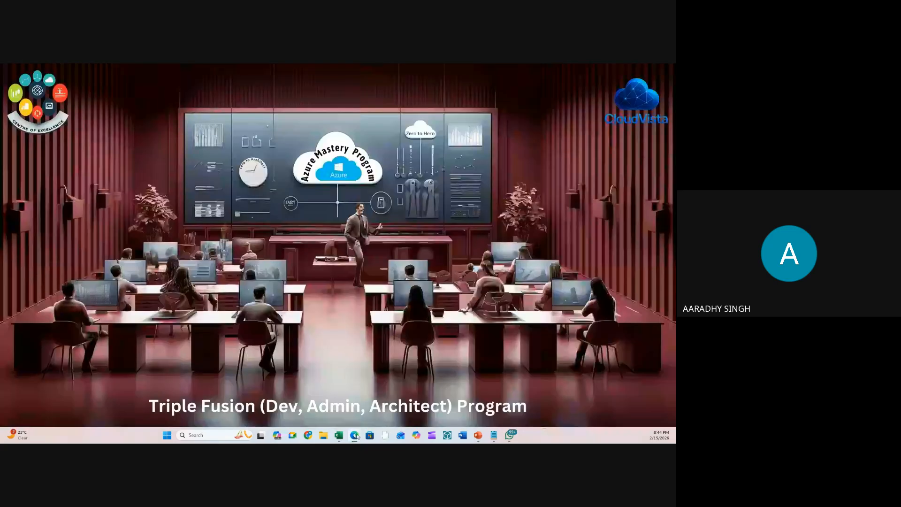
- From a new tab beside the dutyfreelrs portal page, search Google for storage account explorer and open Microsoft's Azure Storage Explorer page
mouse_move(355, 437)
click(456, 396)
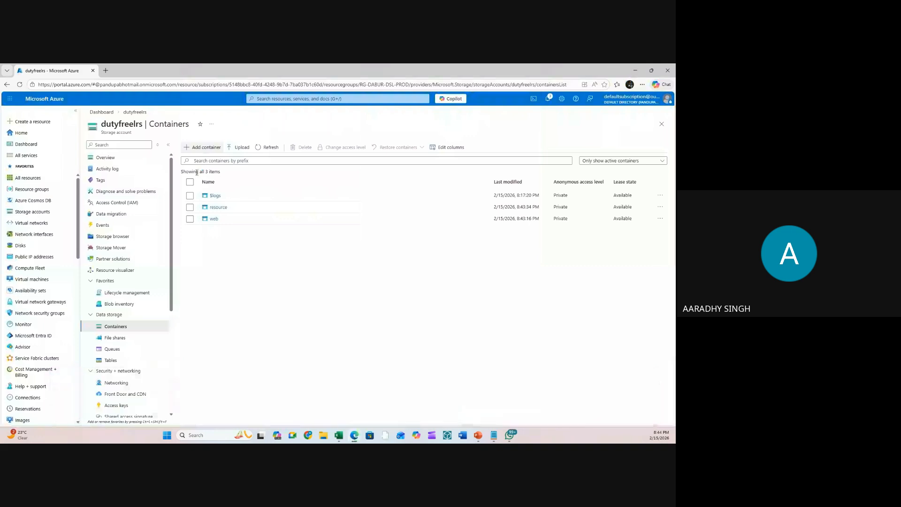
click(107, 71)
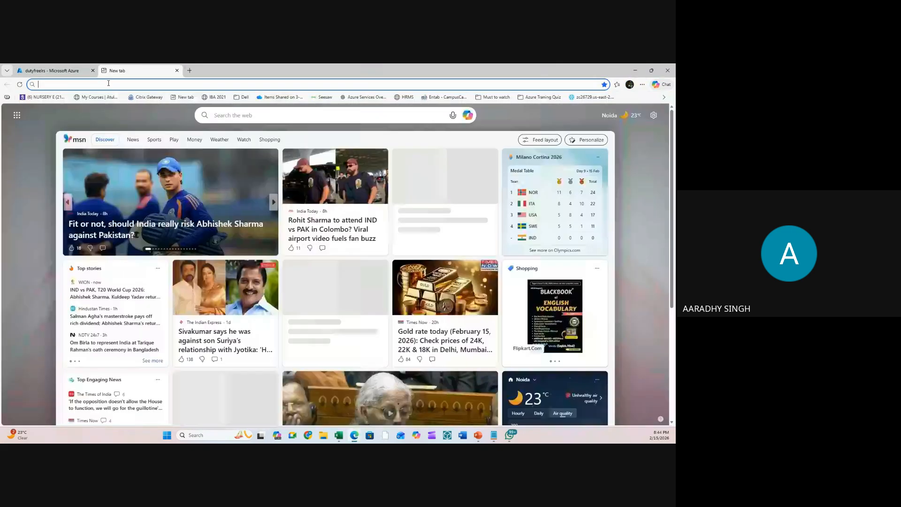
text(google.com)
key(Return)
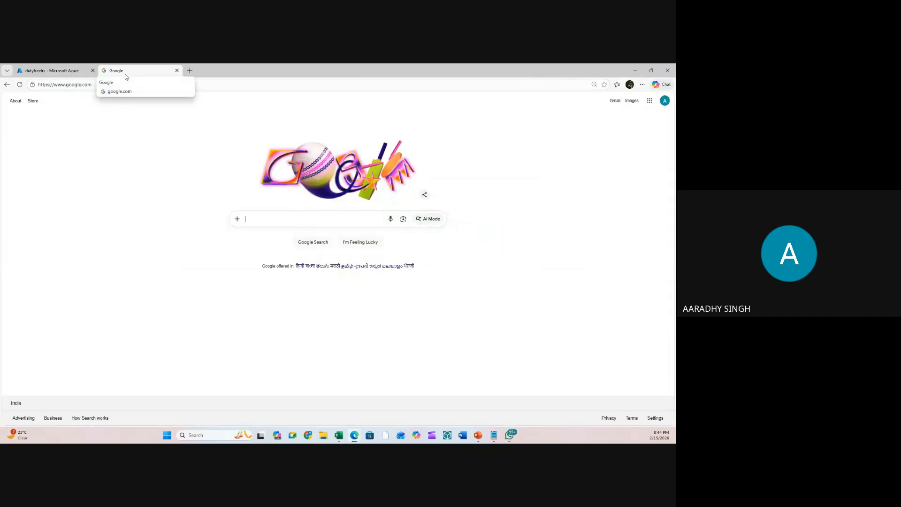
text(stroage account explorer)
key(Return)
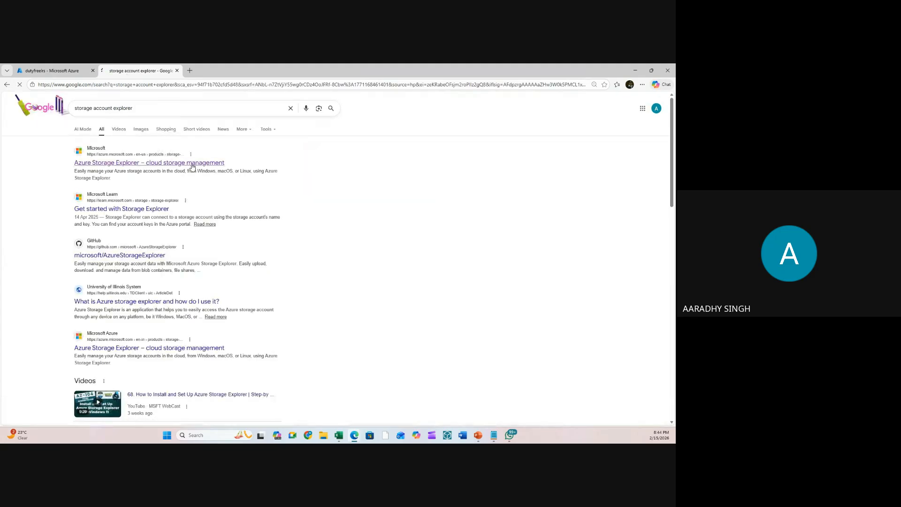
click(192, 163)
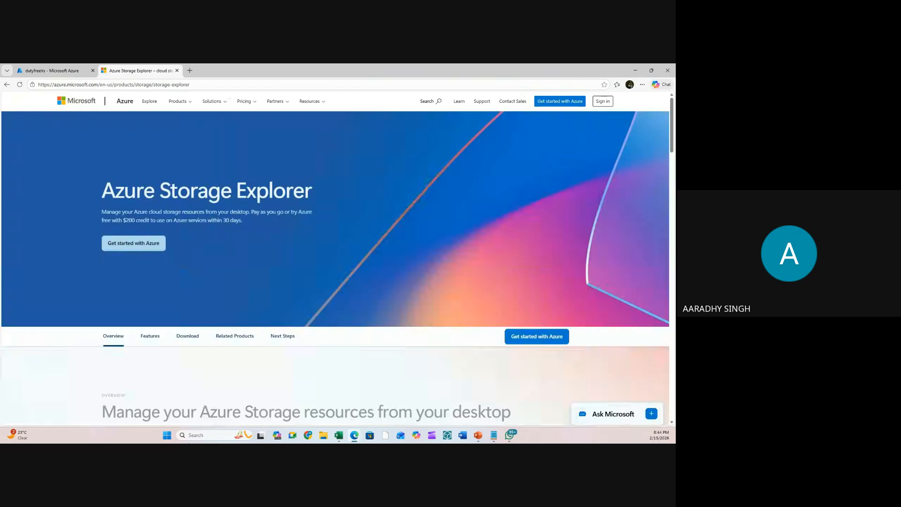
- Download the Windows x64 version of Azure Storage Explorer from the page's download section
scroll(429, 261, down, 2)
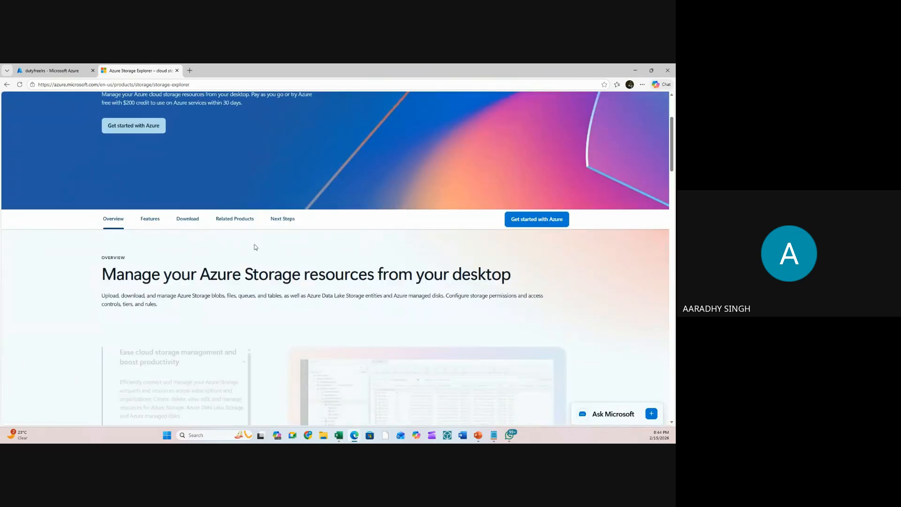
click(182, 221)
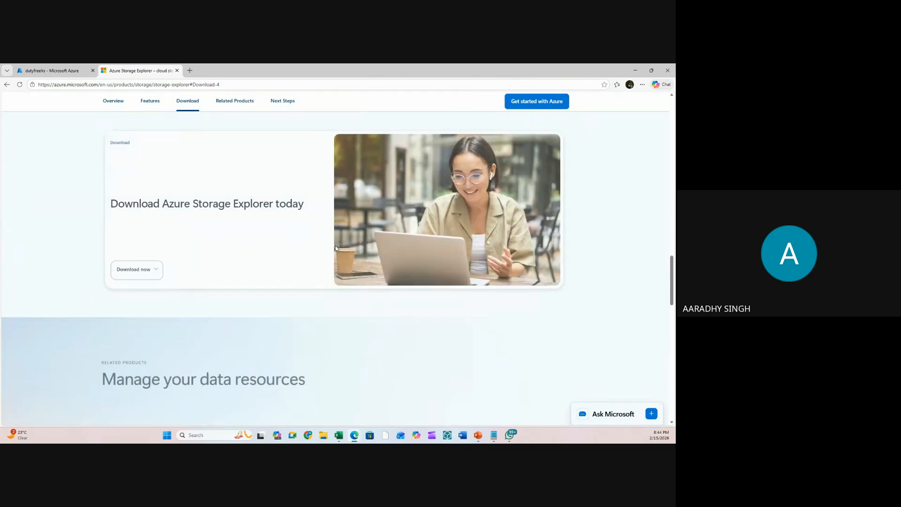
click(137, 261)
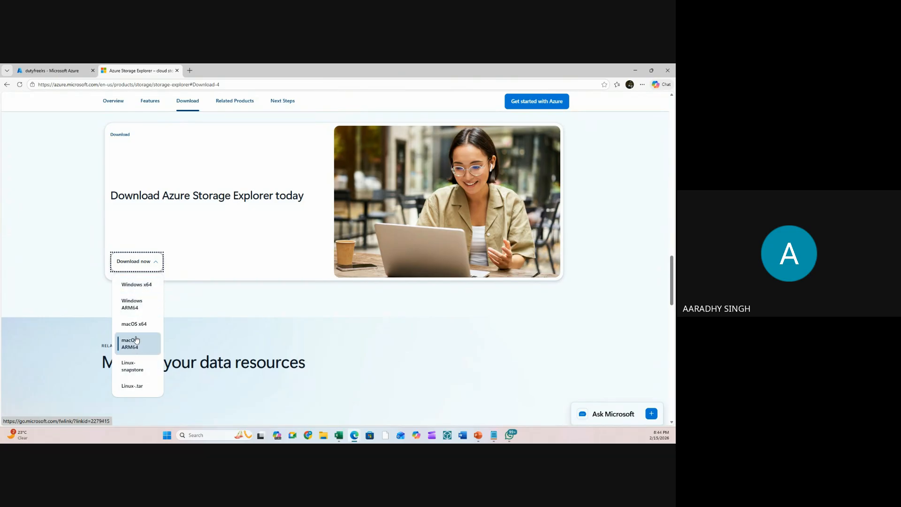
click(144, 285)
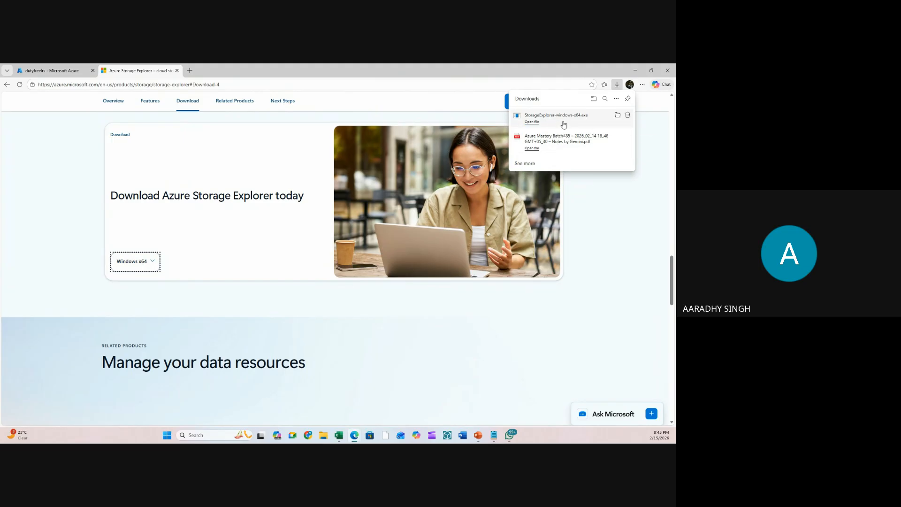
- Run StorageExplorer-windows-x64.exe, accept the license agreement, install the program, and launch it maximized
click(533, 123)
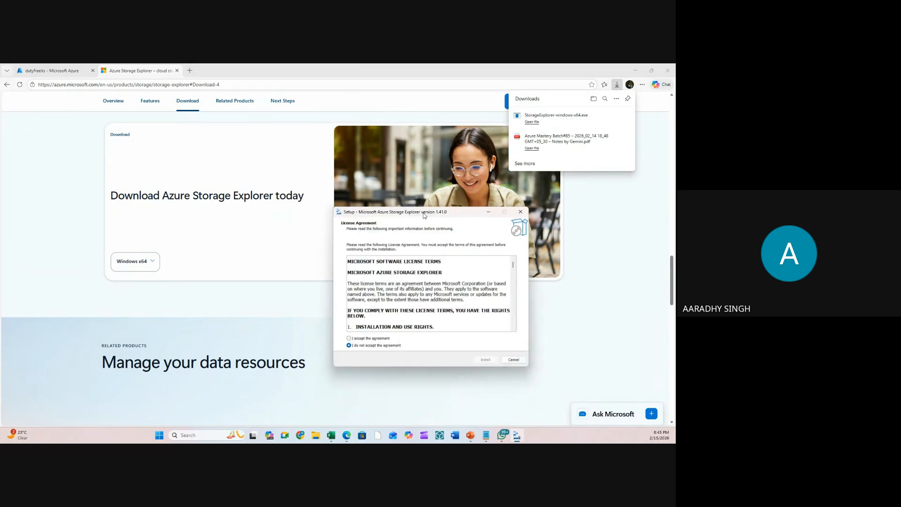
click(320, 263)
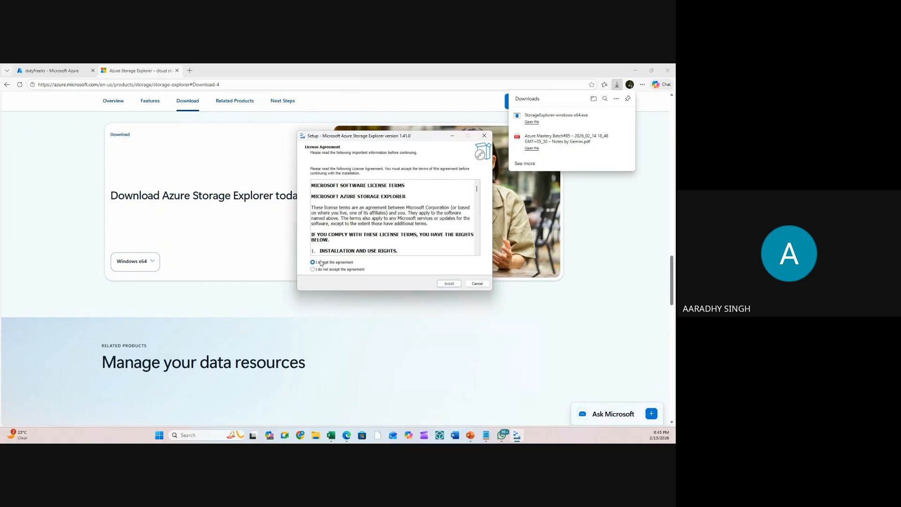
click(447, 284)
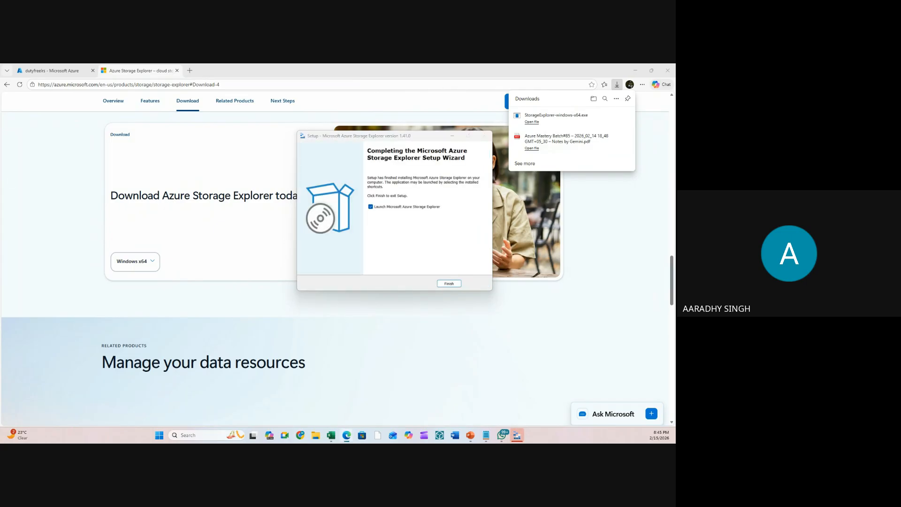
click(449, 284)
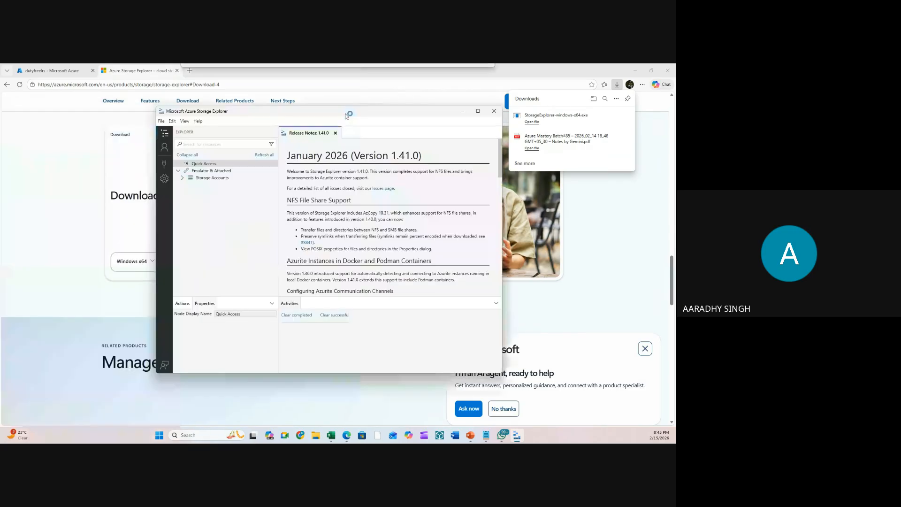
double_click(323, 102)
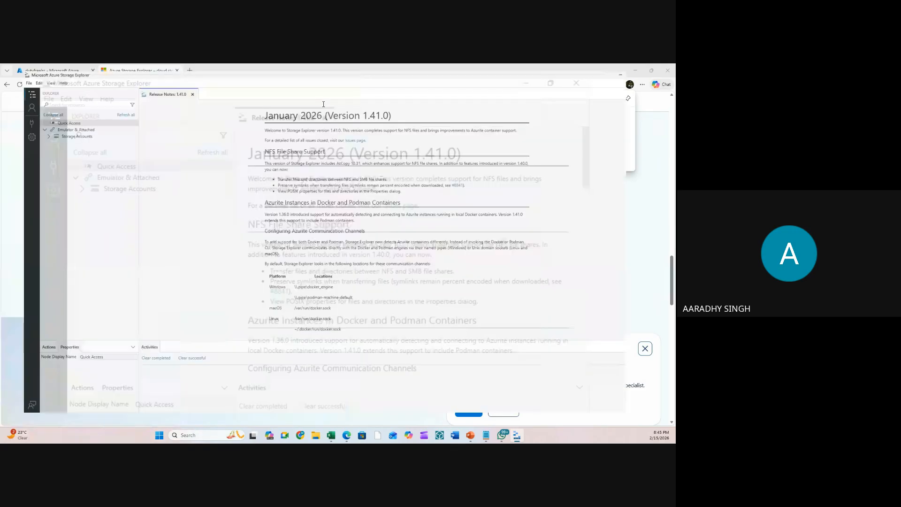
- Close the Storage Explorer download page and open the access keys of the dutyfreelrs storage account
click(177, 70)
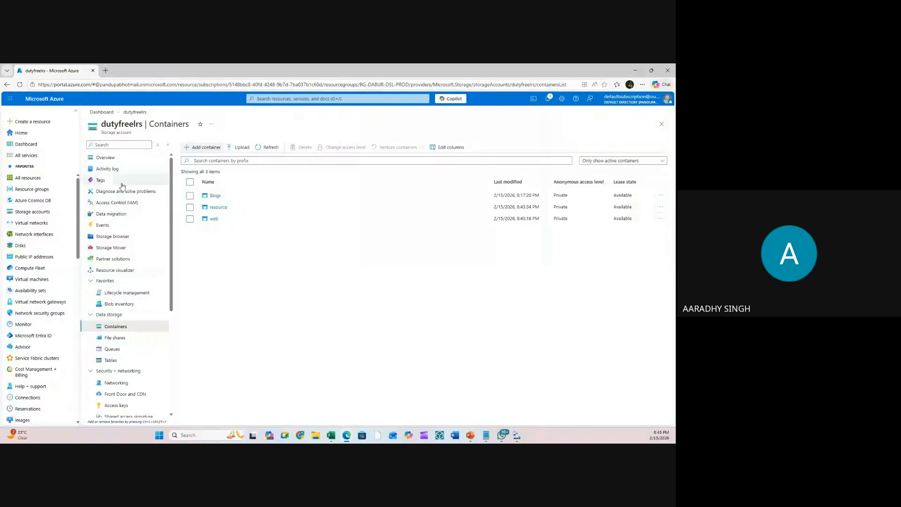
click(27, 144)
click(133, 171)
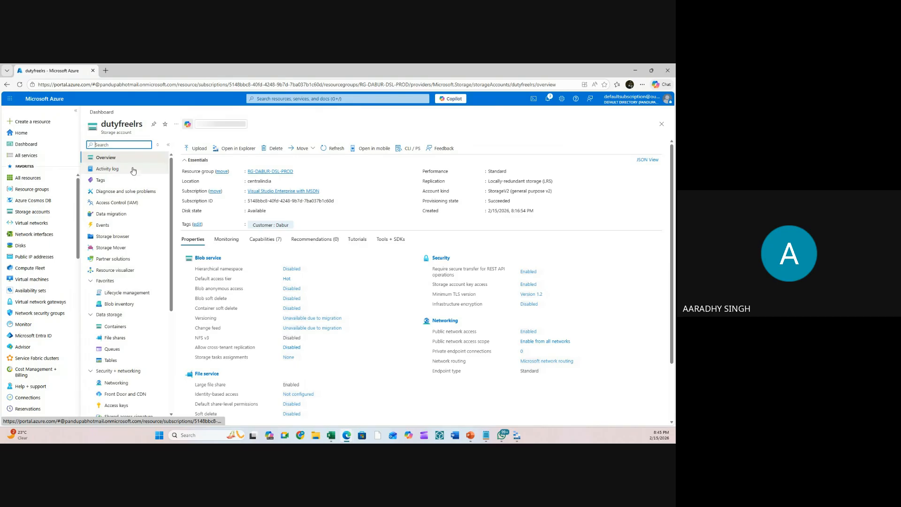
scroll(123, 371, down, 2)
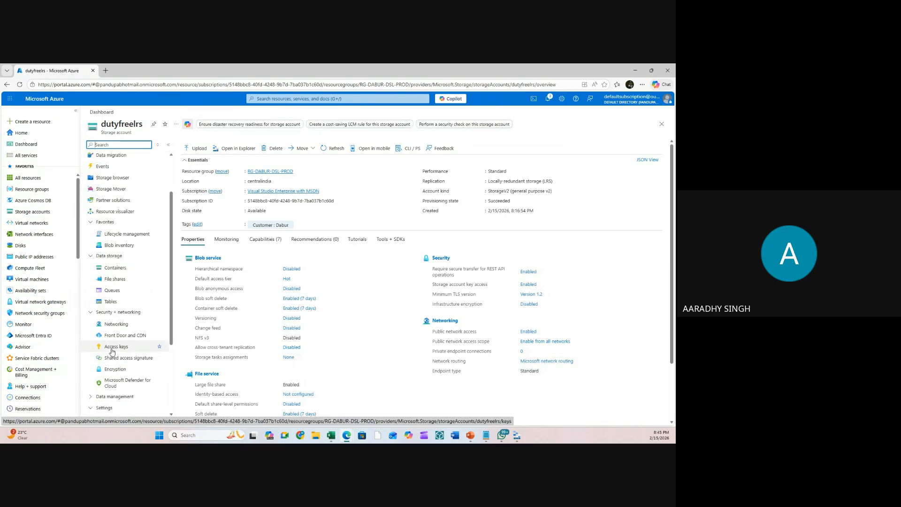
click(112, 347)
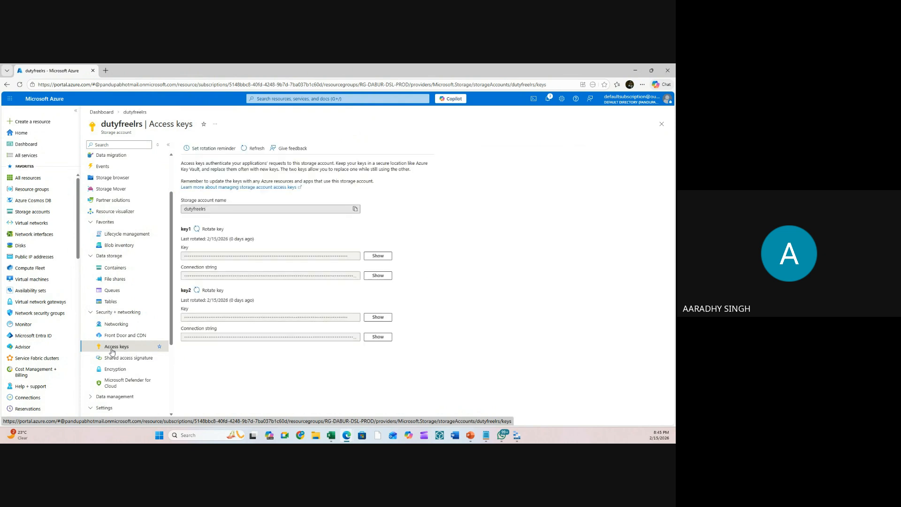
- Reveal the key and connection string of key1 and copy its connection string
click(372, 278)
click(356, 276)
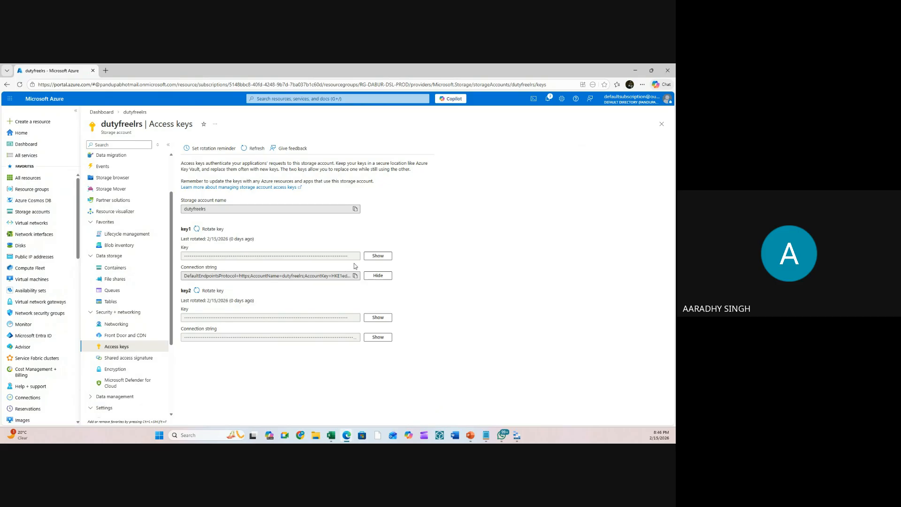
click(367, 257)
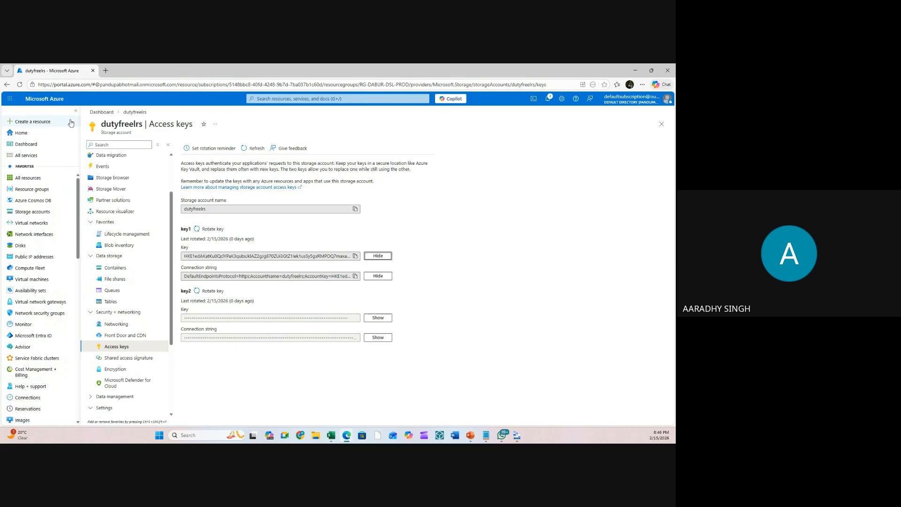
click(356, 276)
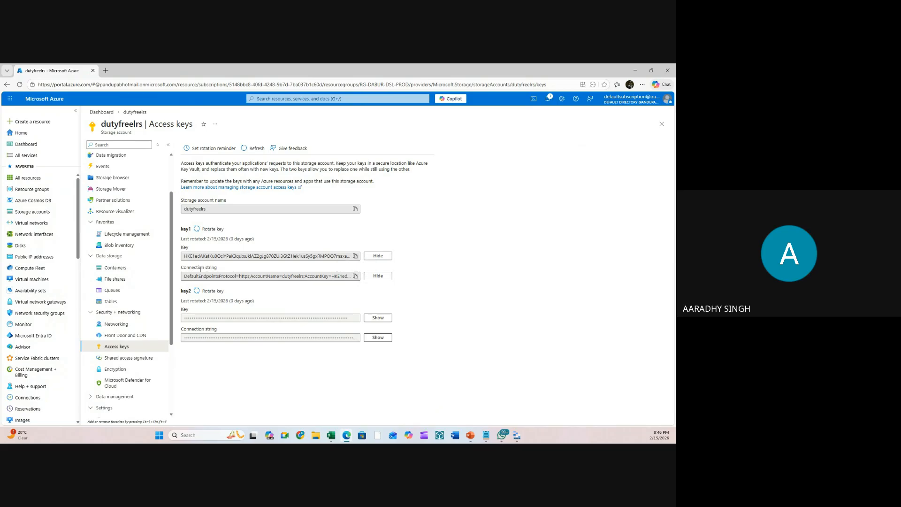
- Switch to Azure Storage Explorer and begin connecting to a storage account with the connection string method
click(517, 435)
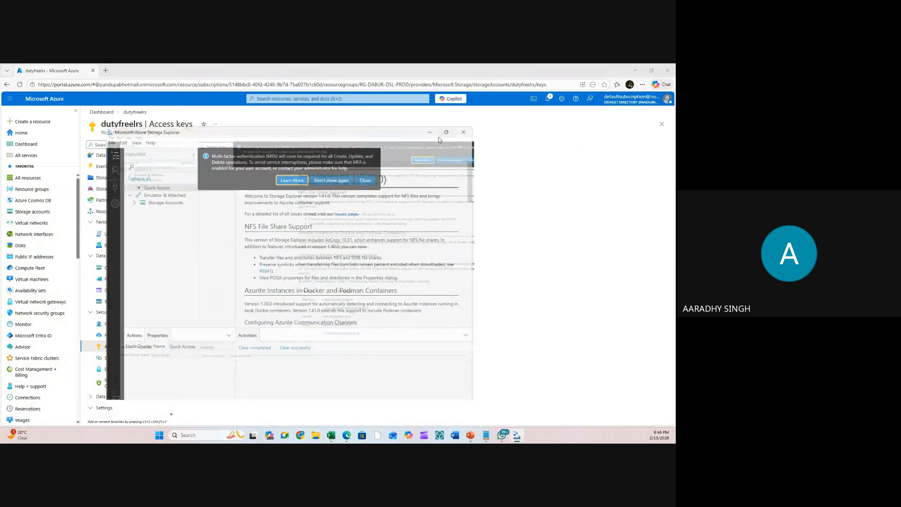
click(438, 137)
click(493, 103)
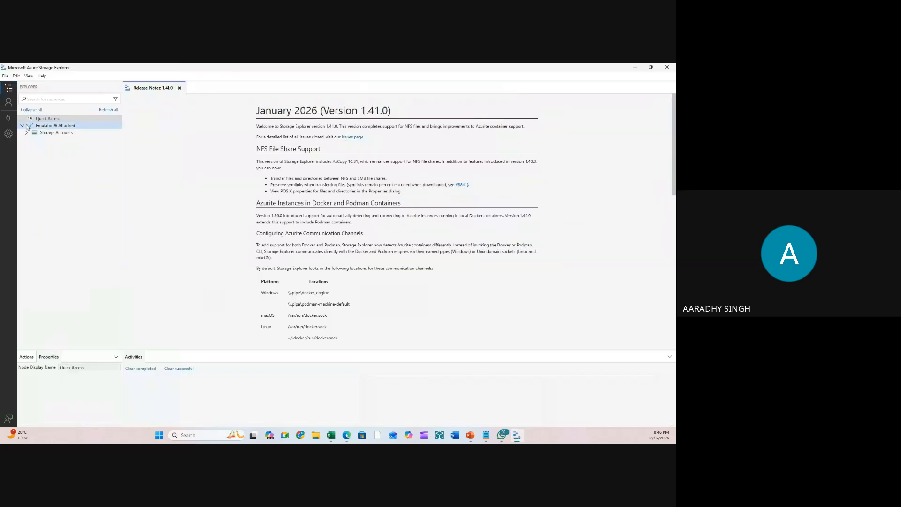
click(9, 120)
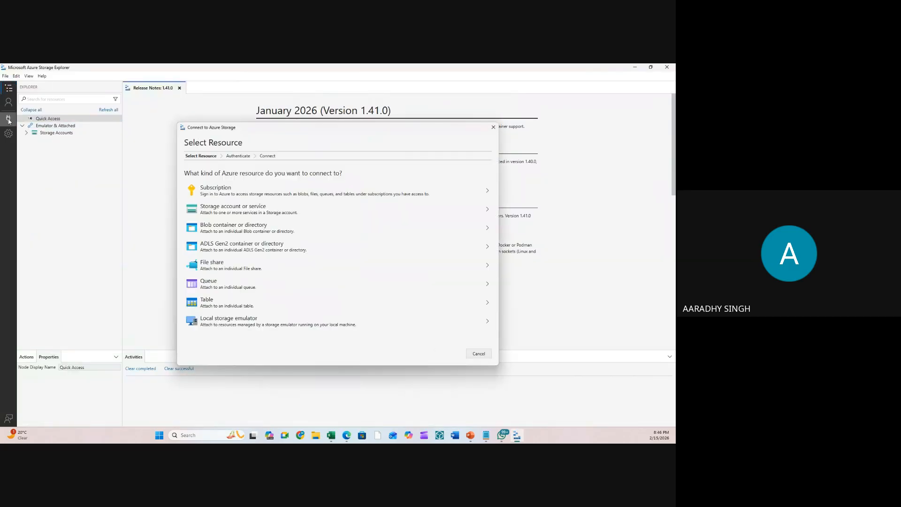
click(216, 209)
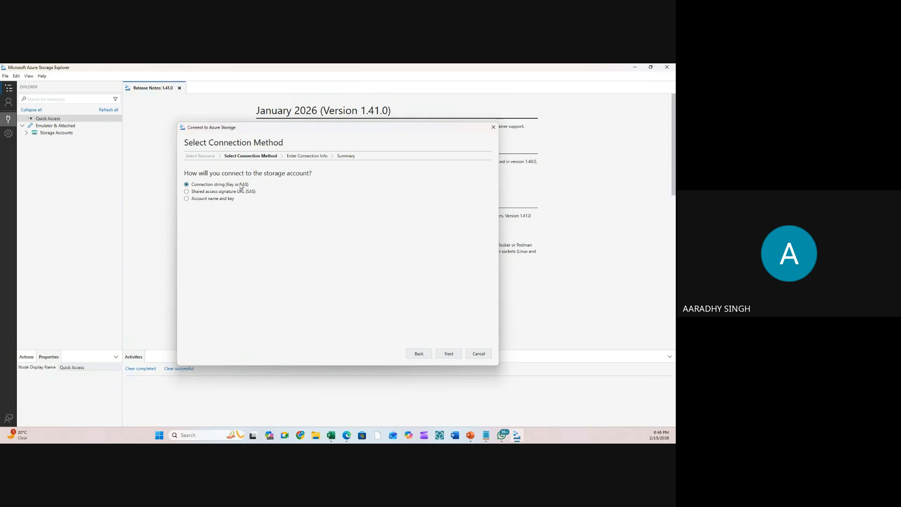
click(449, 354)
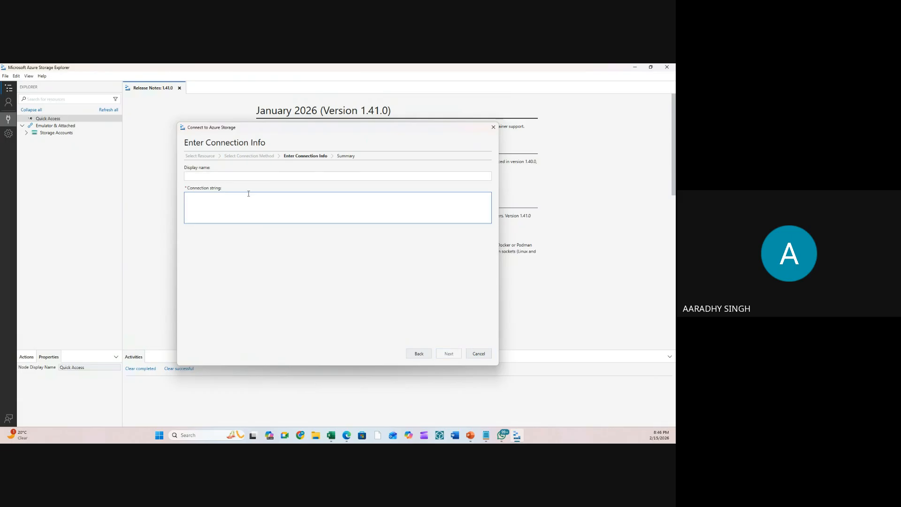
- Connect the account using the copied connection string and expand the blob containers of dutyfreelrs-1
click(205, 199)
key(ctrl+v)
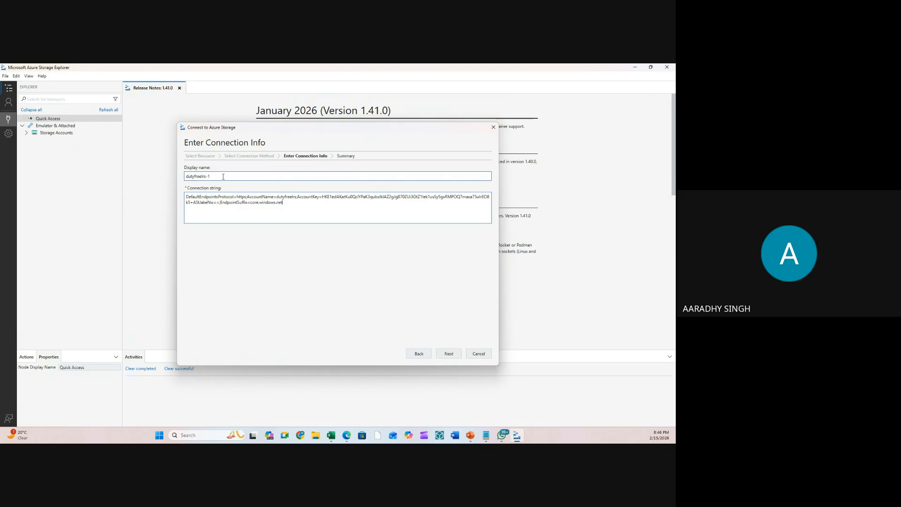
click(449, 354)
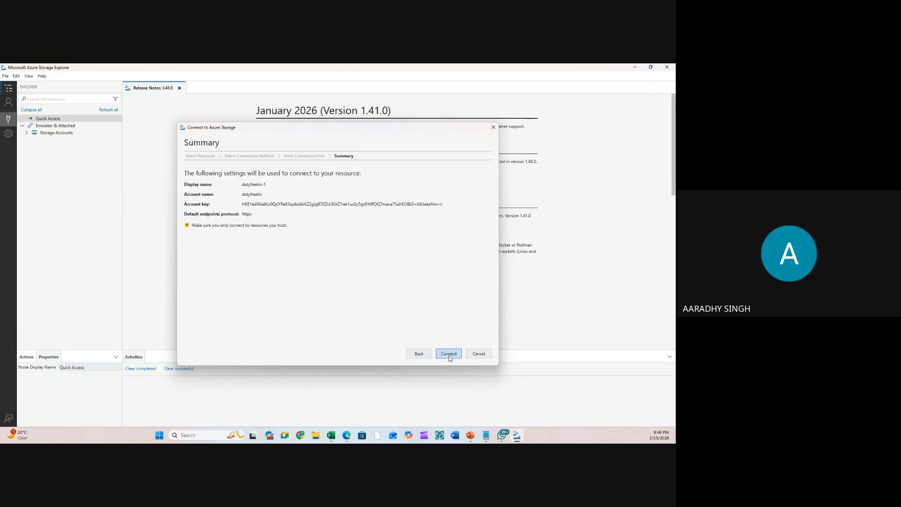
click(449, 354)
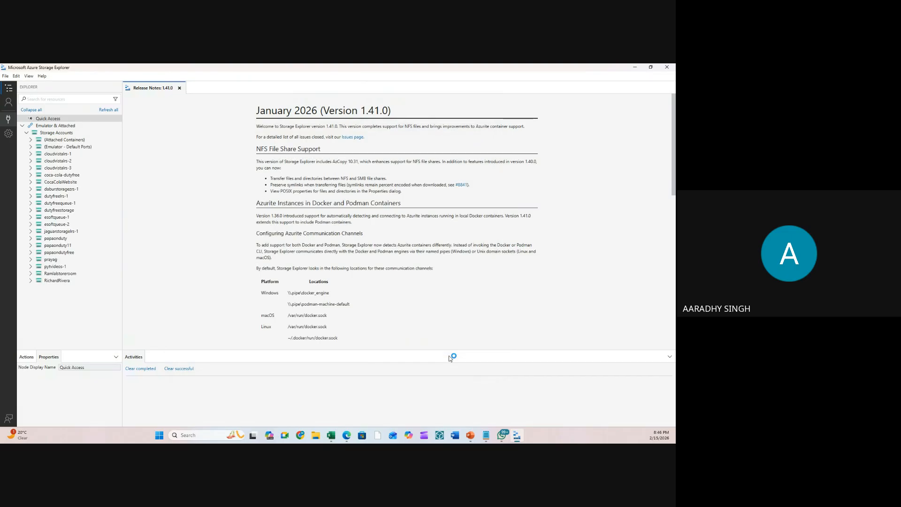
click(31, 197)
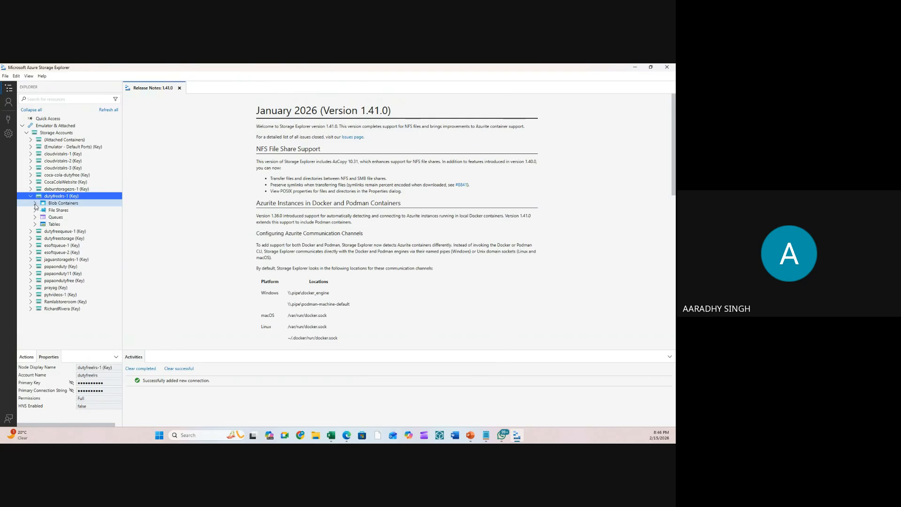
click(35, 203)
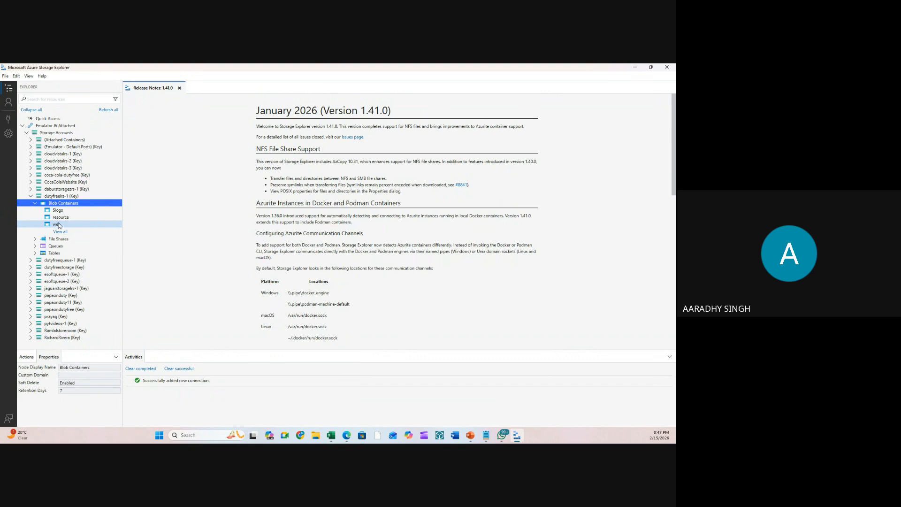
- Open C:\Database in File Explorer and copy the RG-DABUR-DSL folder
click(315, 436)
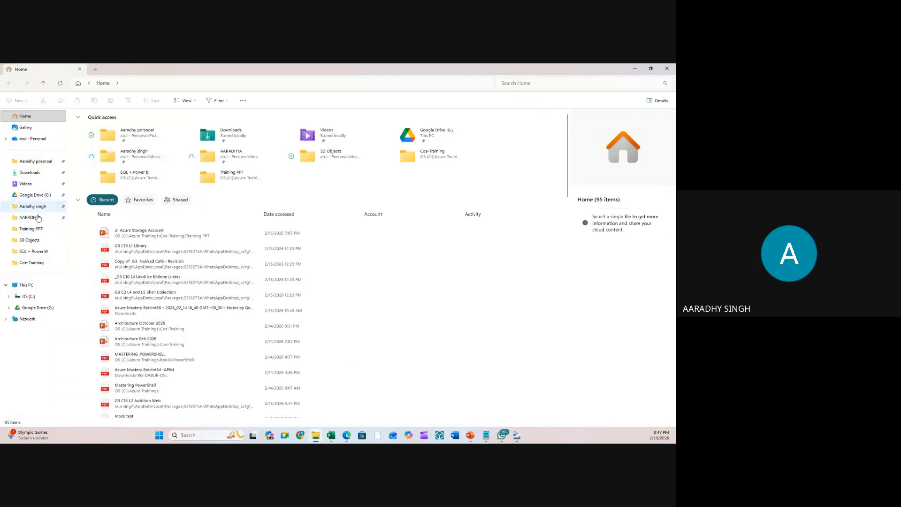
click(29, 297)
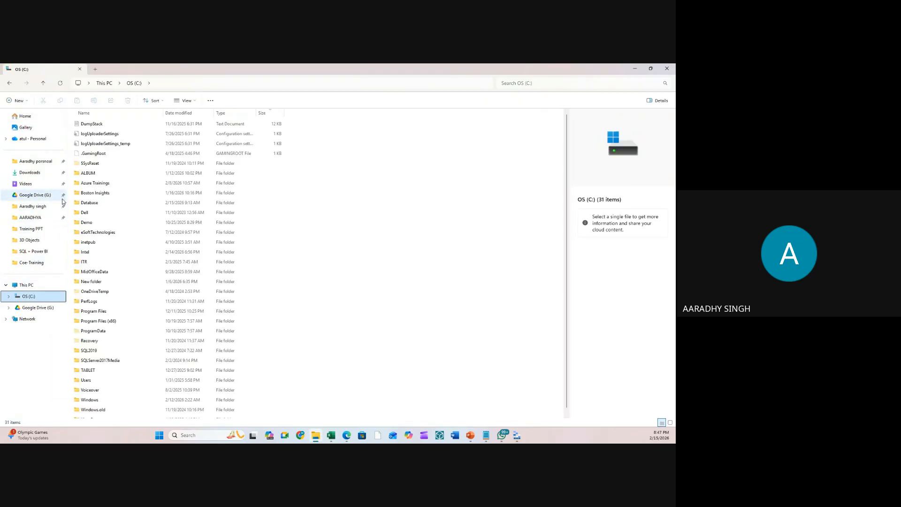
double_click(92, 203)
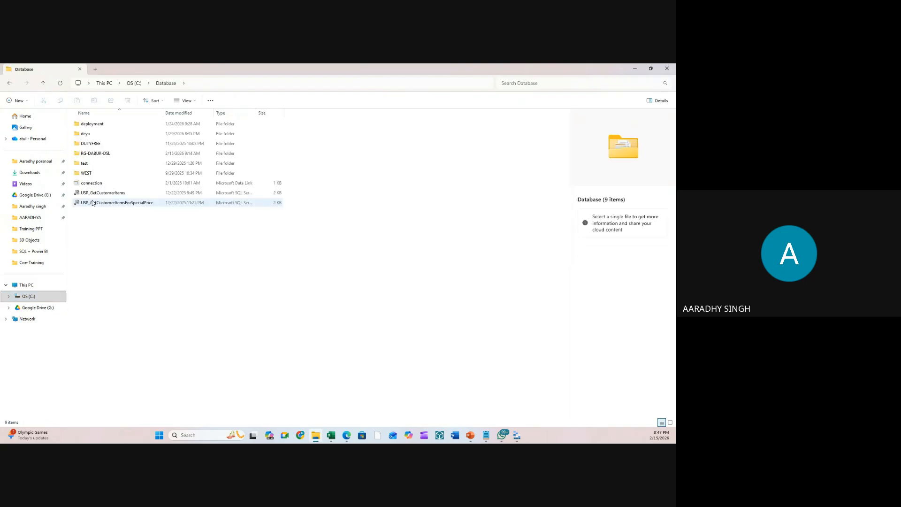
click(96, 155)
key(ctrl+c)
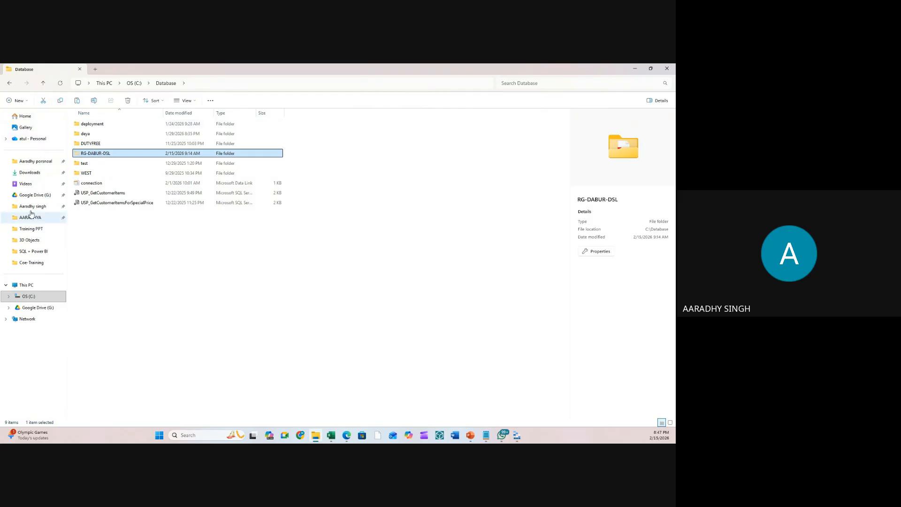
- Find the web1 folder in Downloads\RG-DABUR-DSL, look inside it, and return to the parent folder
click(29, 173)
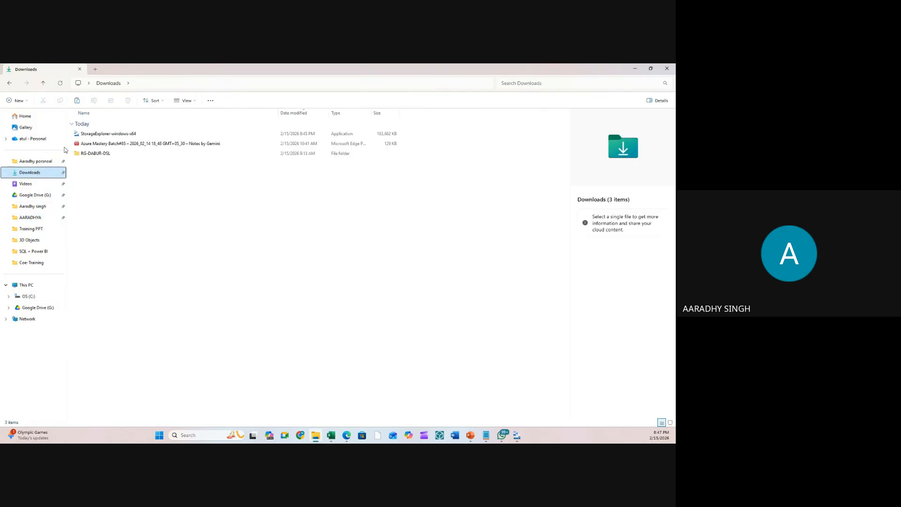
double_click(96, 153)
scroll(138, 297, down, 5)
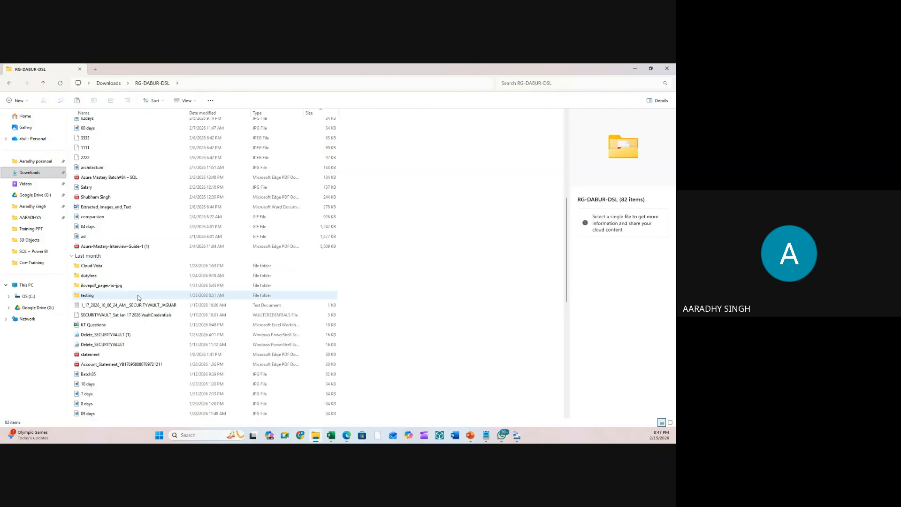
scroll(137, 297, down, 10)
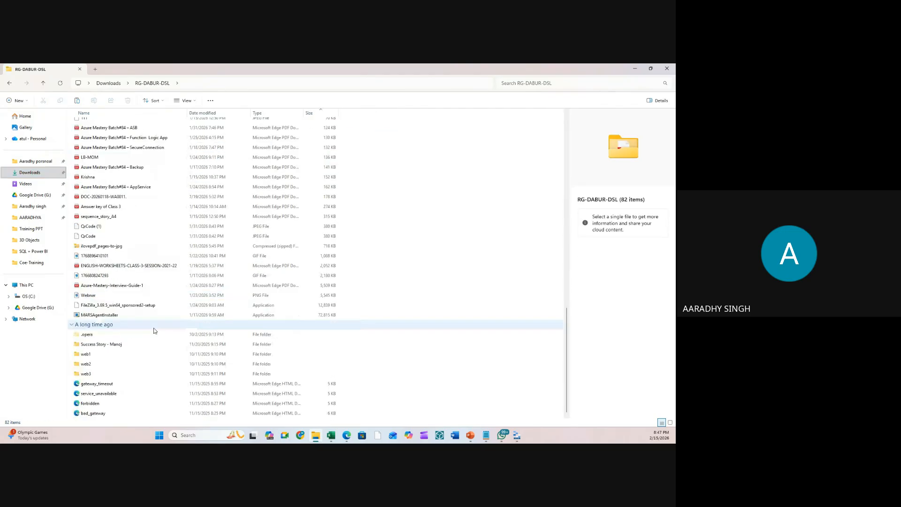
double_click(86, 355)
click(152, 83)
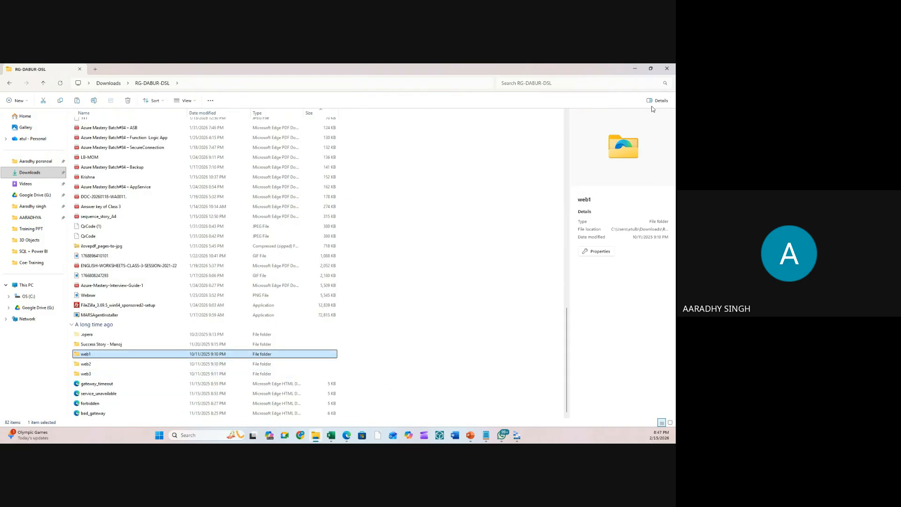
- Switch back to Azure Storage Explorer and open the web blob container of dutyfreelrs-1
key(alt+Tab)
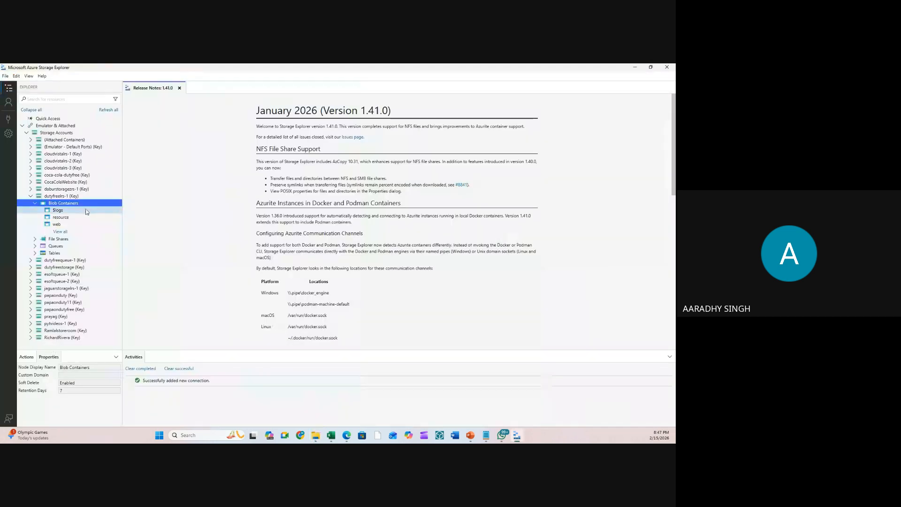
click(148, 154)
click(58, 225)
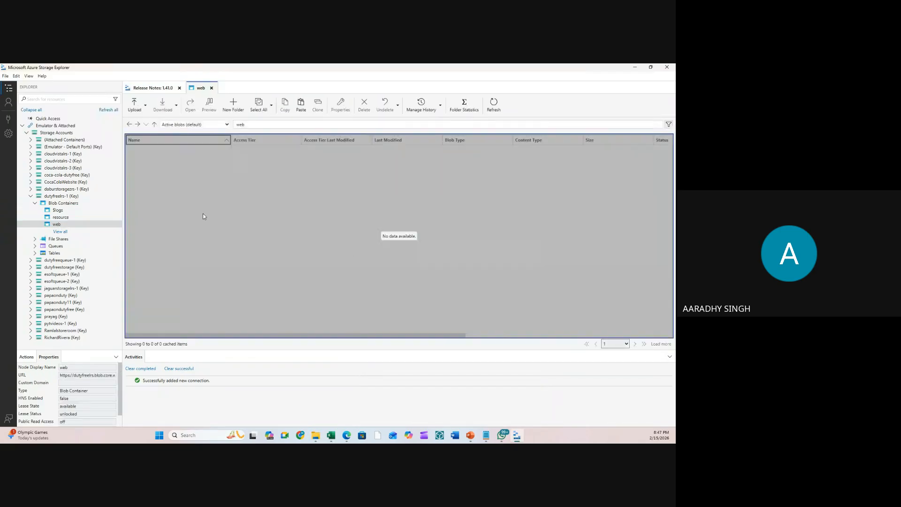
- Upload the web1 folder from Downloads\RG-DABUR-DSL to the root of the web container as block blobs
click(146, 106)
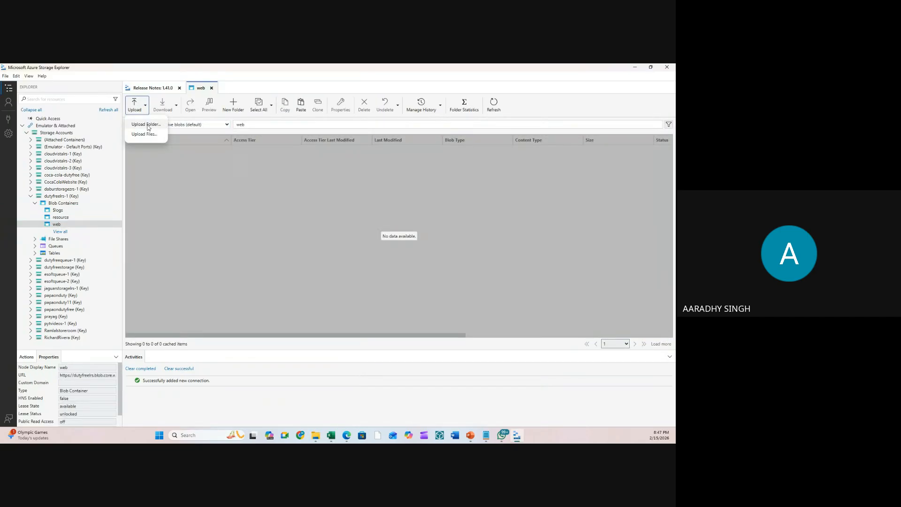
click(151, 125)
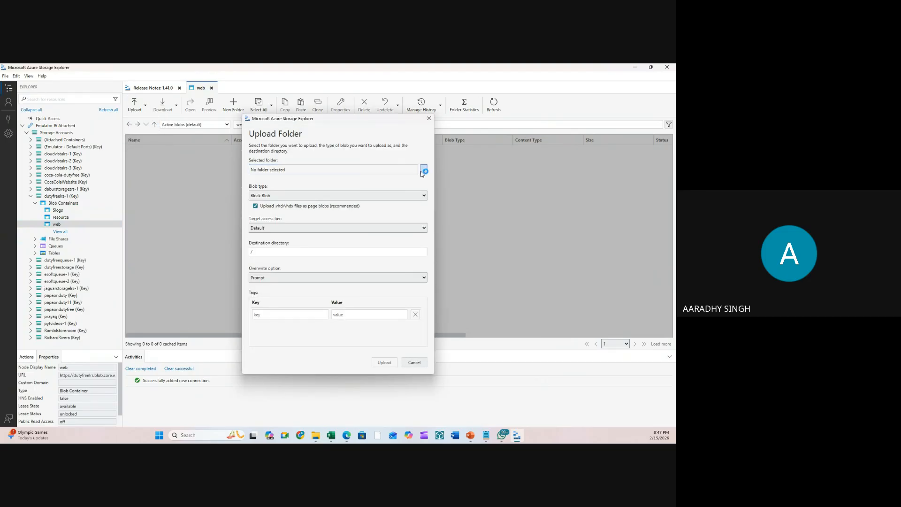
click(423, 171)
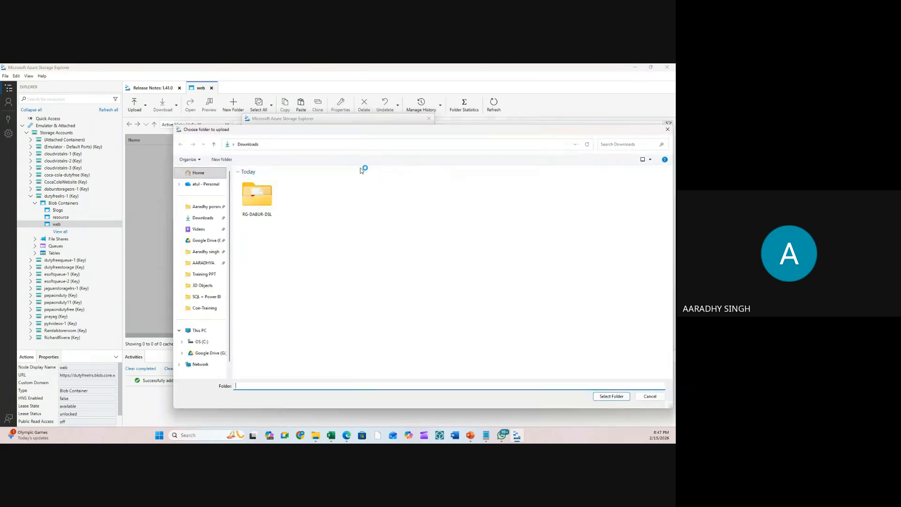
click(202, 218)
double_click(251, 201)
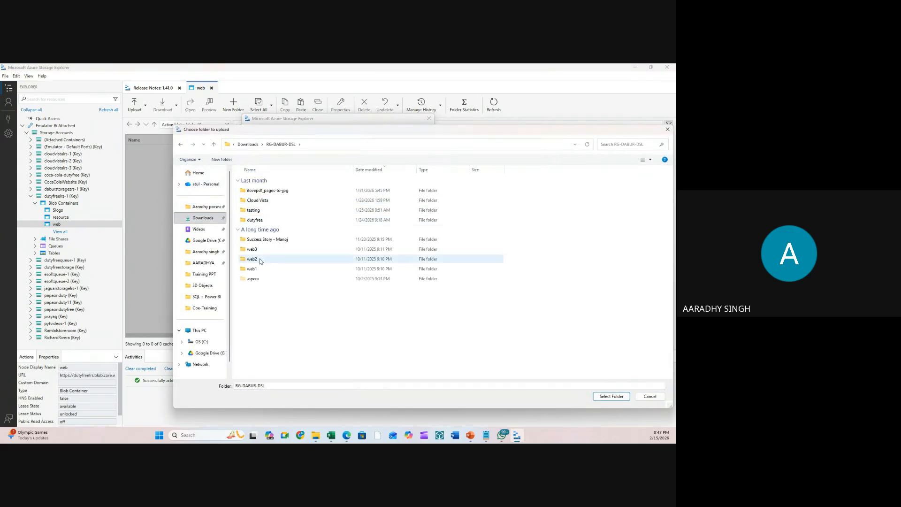
click(254, 269)
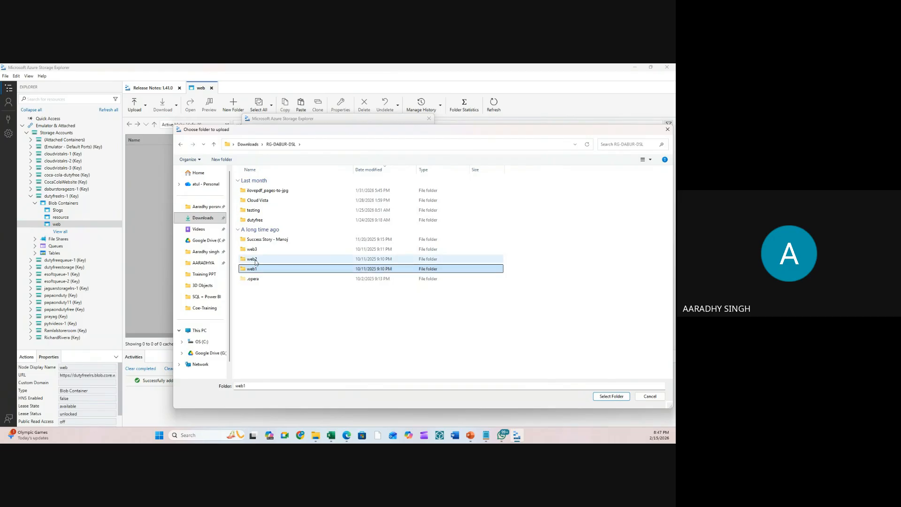
click(257, 259)
click(259, 250)
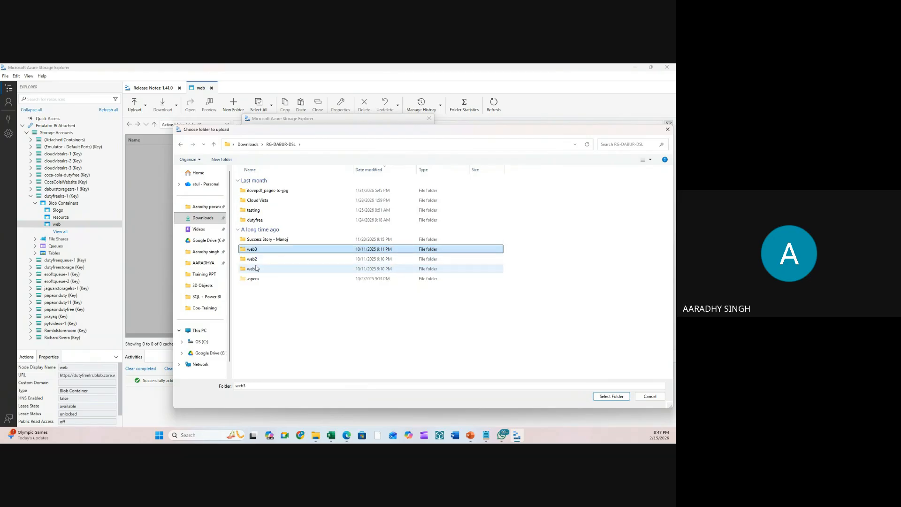
click(254, 260)
click(255, 270)
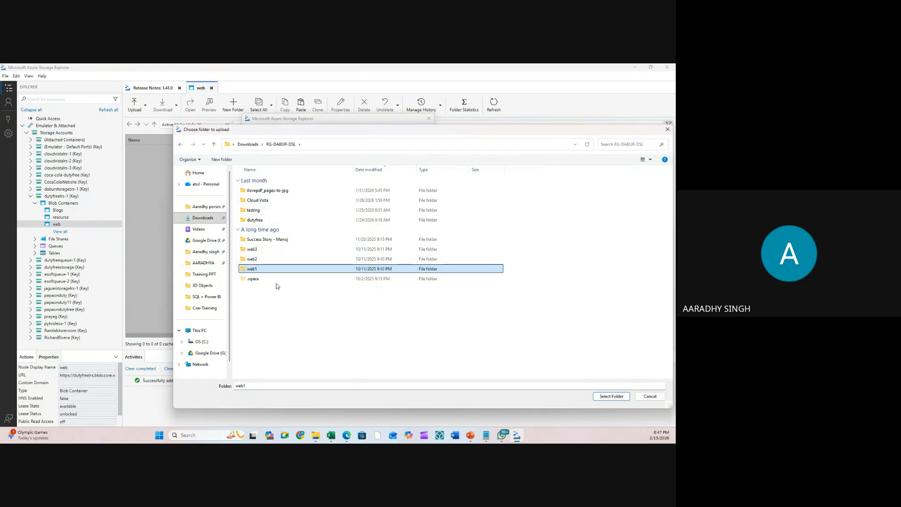
click(610, 398)
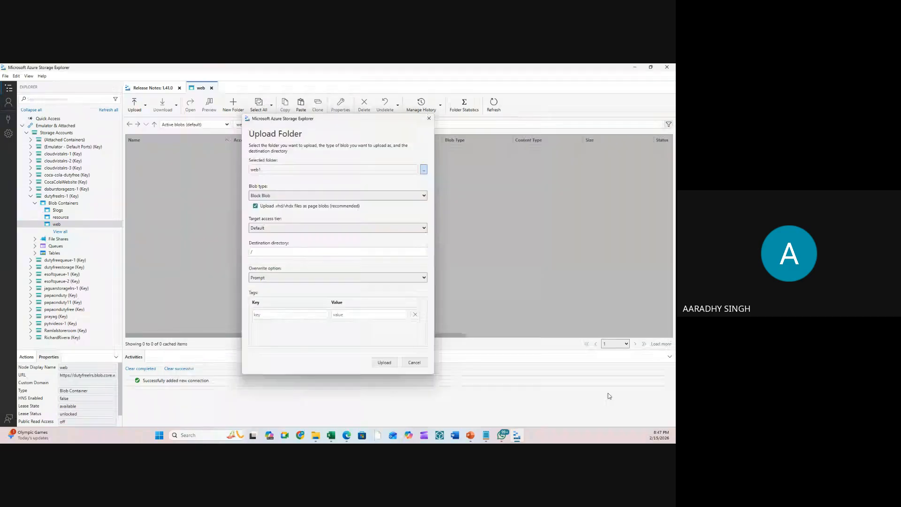
click(384, 363)
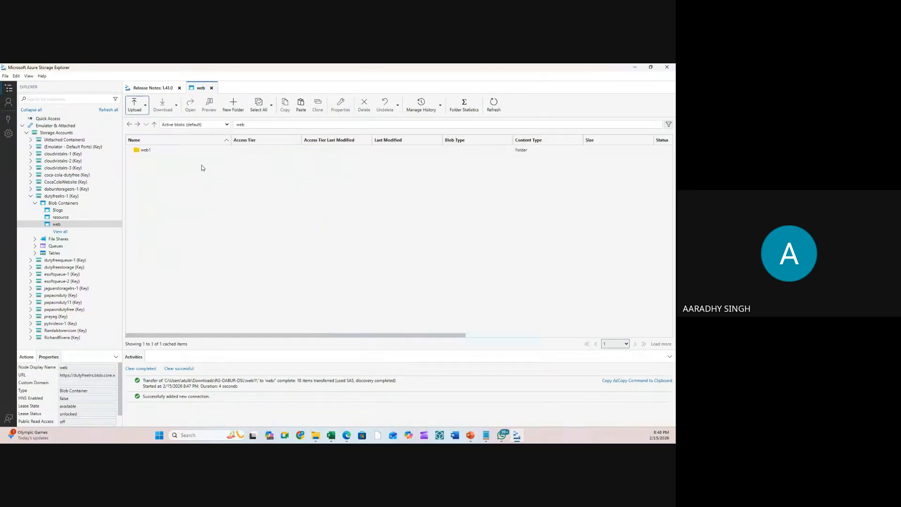
- Upload the web2 folder from Downloads\RG-DABUR-DSL to the root of the web container as block blobs
click(146, 106)
click(148, 131)
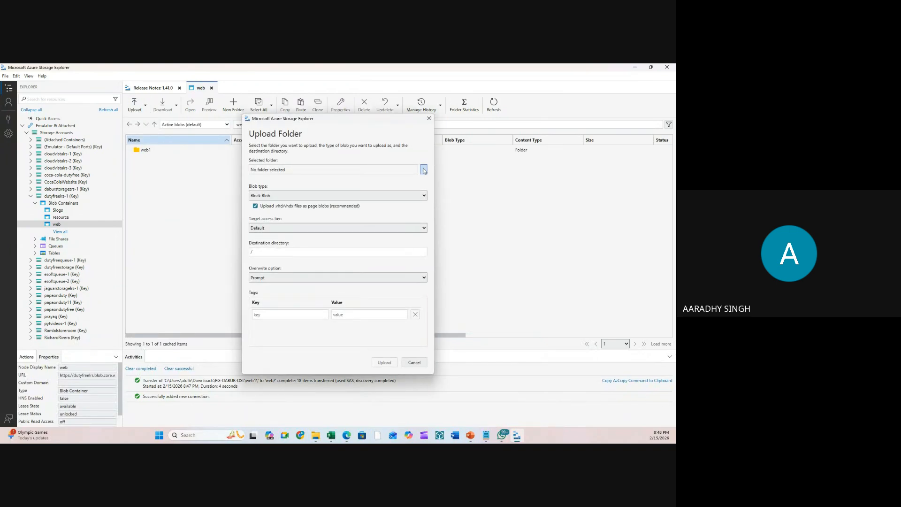
click(425, 170)
click(253, 259)
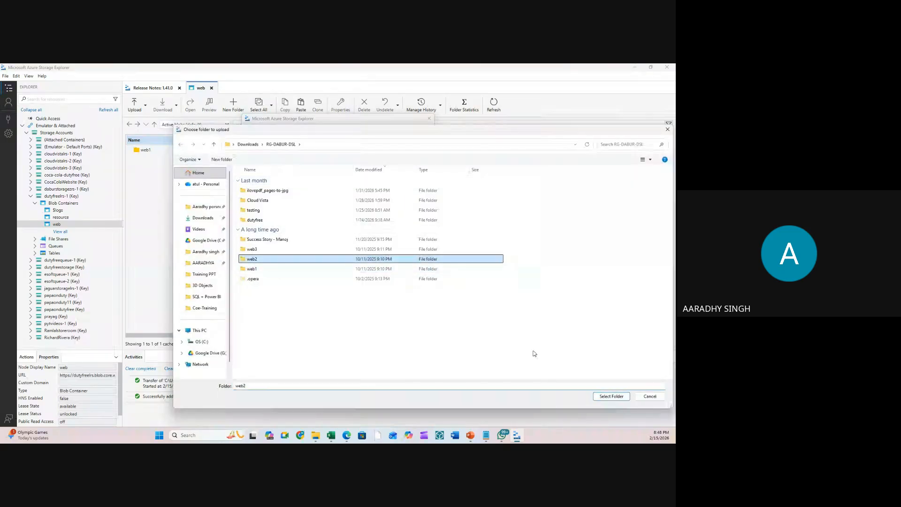
click(611, 396)
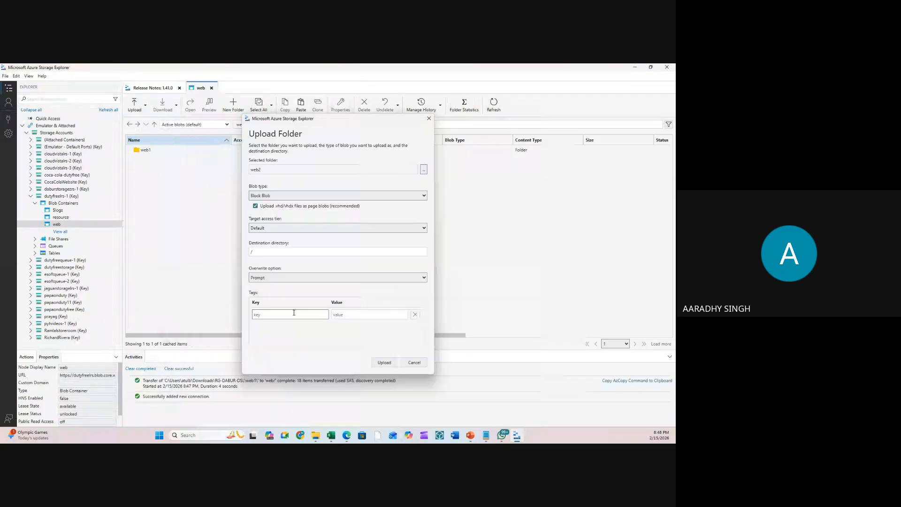
click(385, 363)
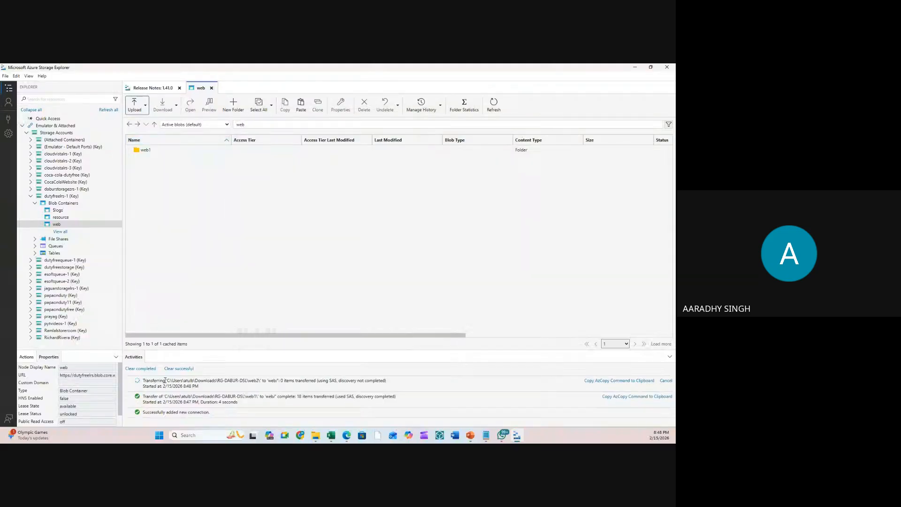
drag(160, 381, 244, 390)
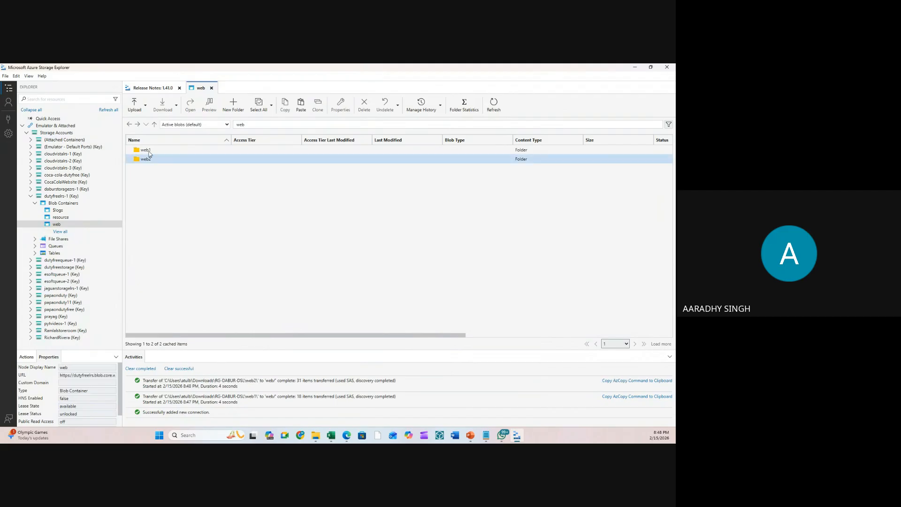
- Upload the web3 folder from Downloads\RG-DABUR-DSL to the root of the web container as block blobs
click(145, 105)
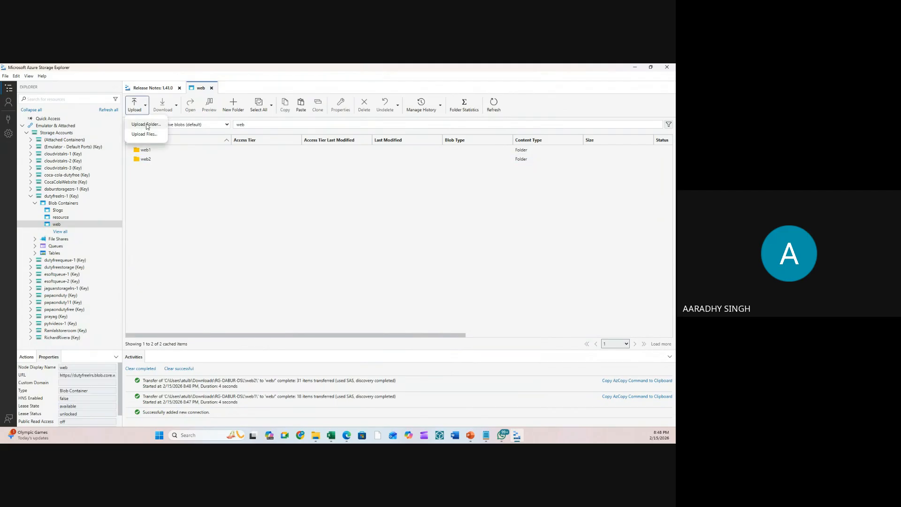
click(147, 125)
click(419, 172)
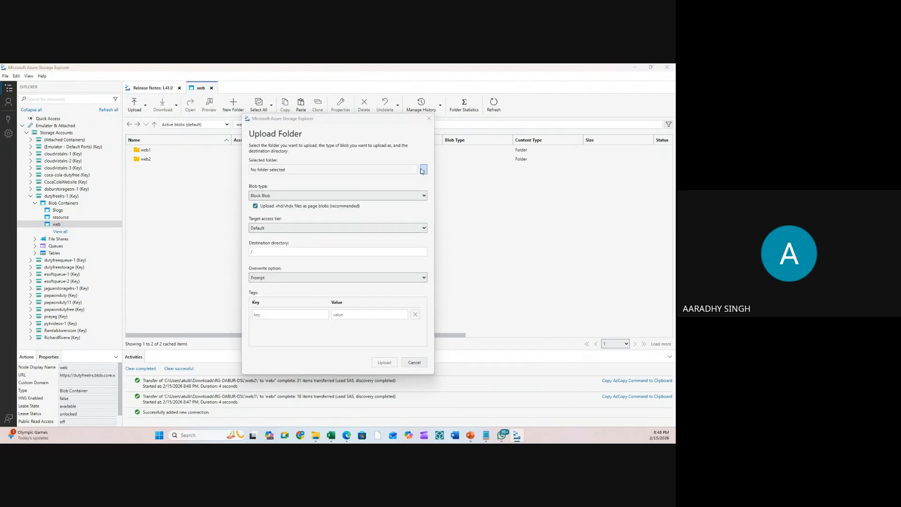
click(252, 250)
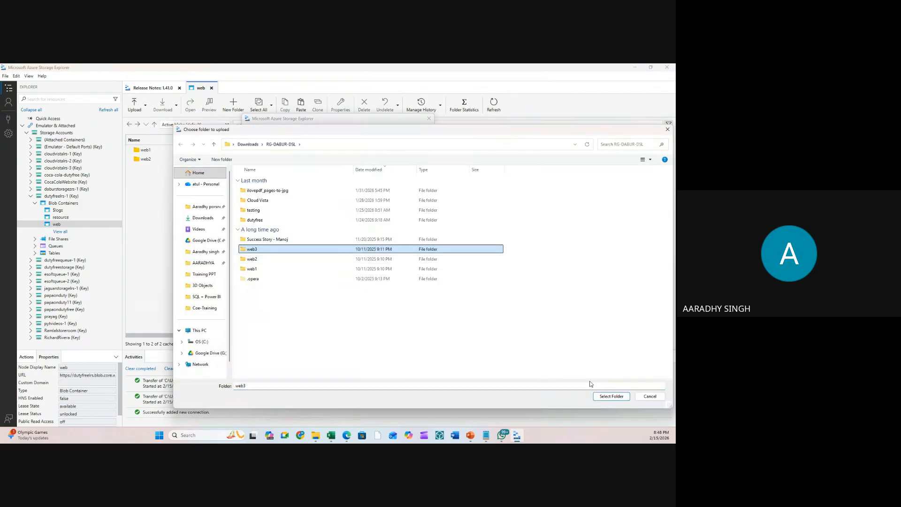
click(611, 397)
click(388, 364)
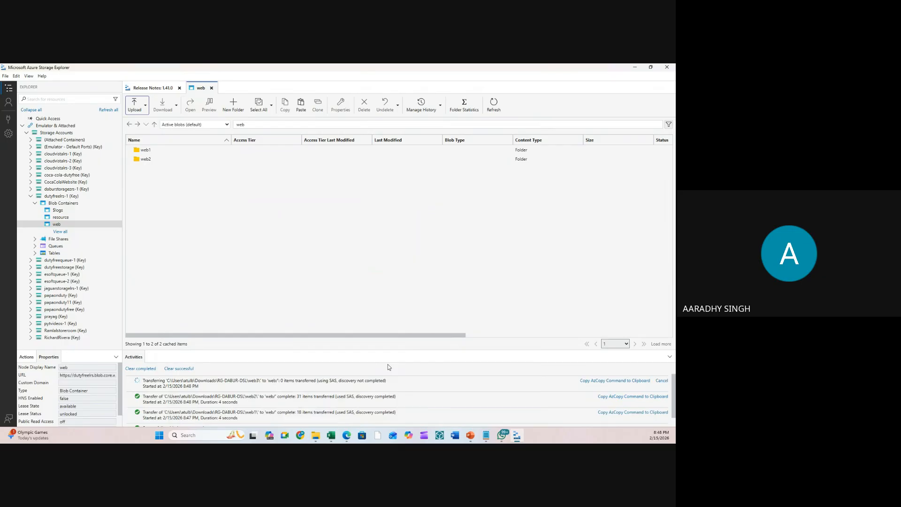
- Open the web1 folder in the web container and copy the URL of its index.html blob
double_click(146, 151)
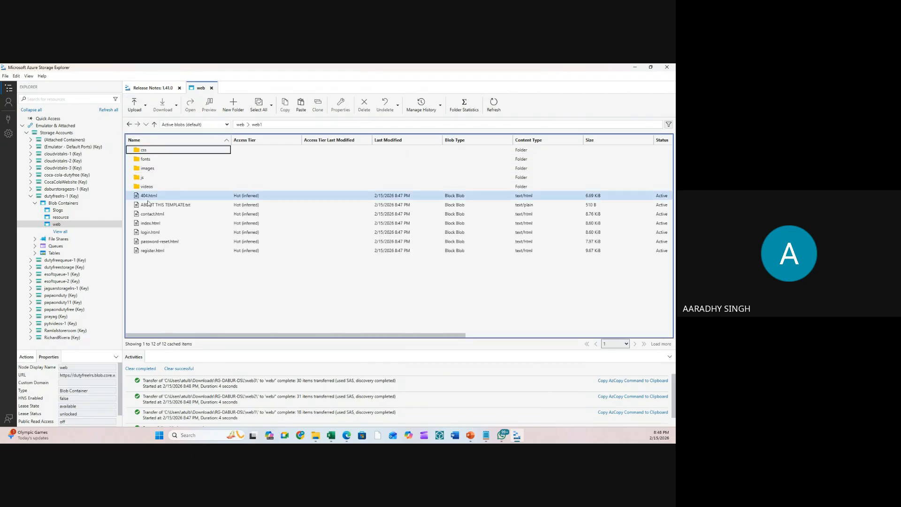
click(151, 223)
right_click(151, 223)
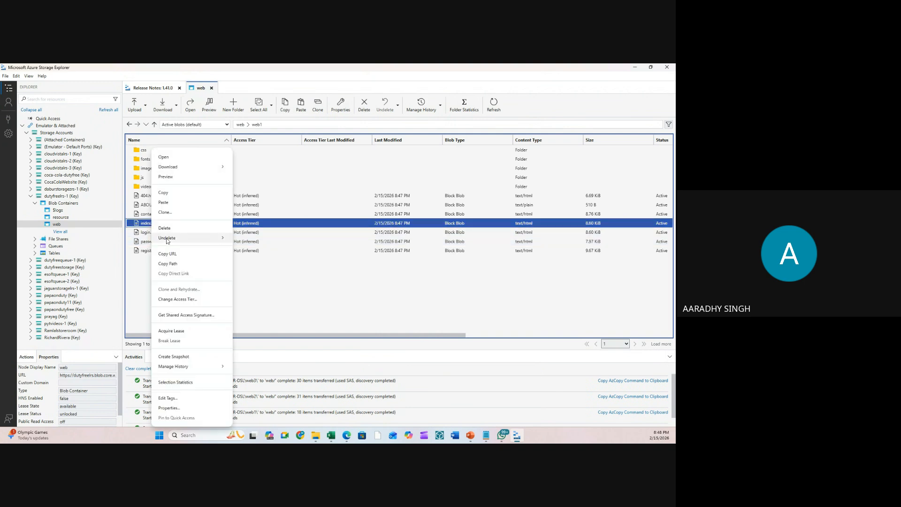
click(168, 254)
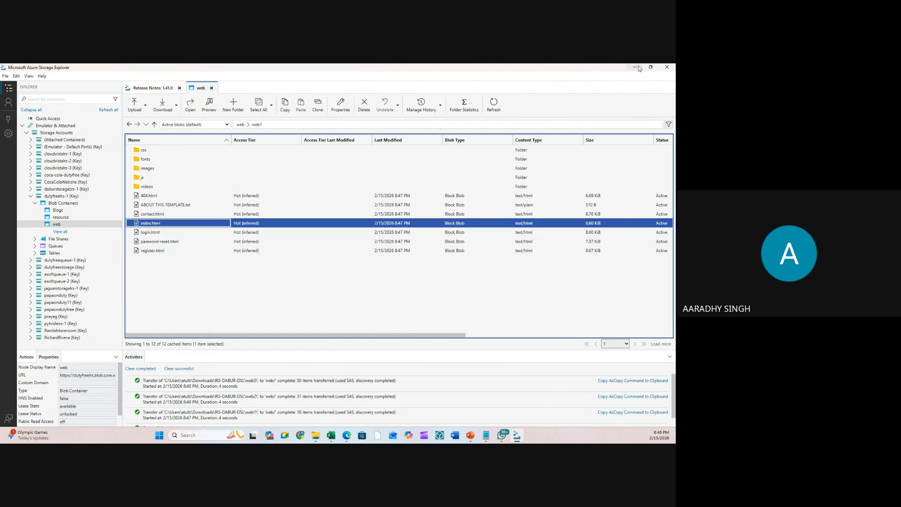
- Switch to Microsoft Edge, load the copied web1/index.html URL in the blank tab and examine the response
key(alt+Tab)
click(105, 70)
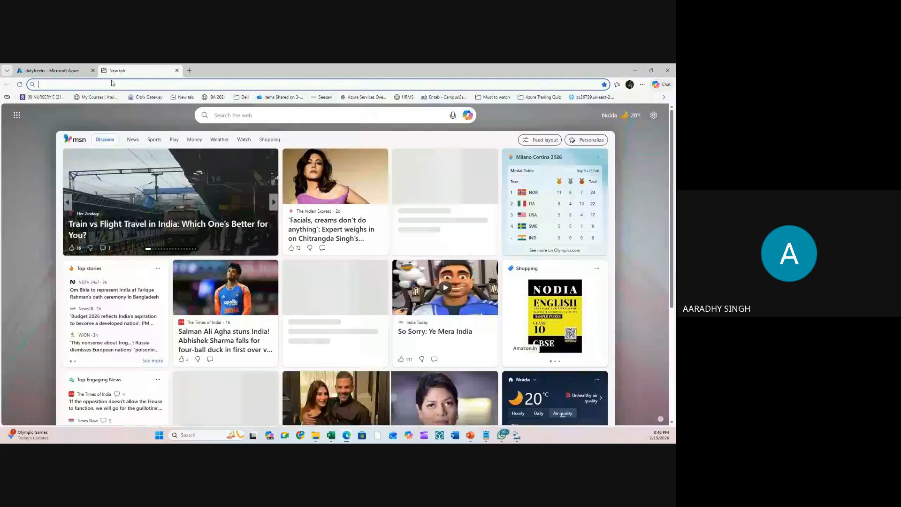
key(ctrl+v)
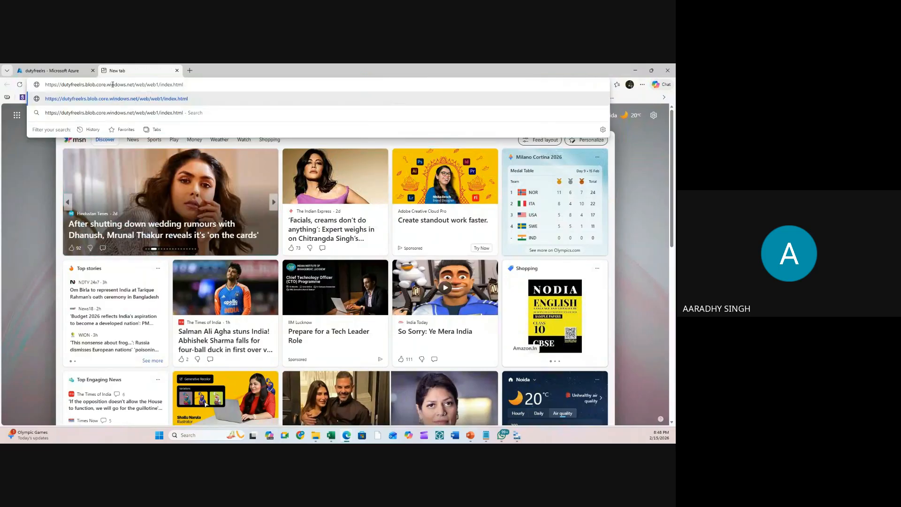
key(Return)
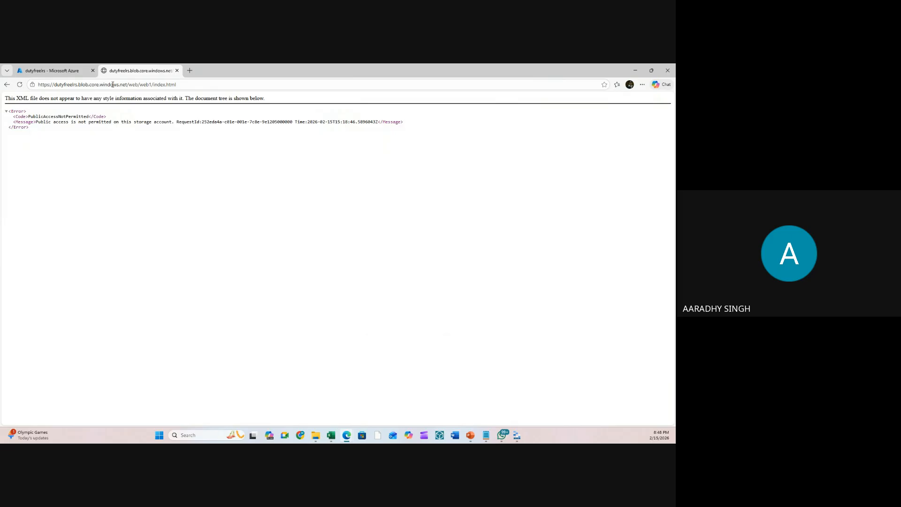
drag(54, 117, 100, 126)
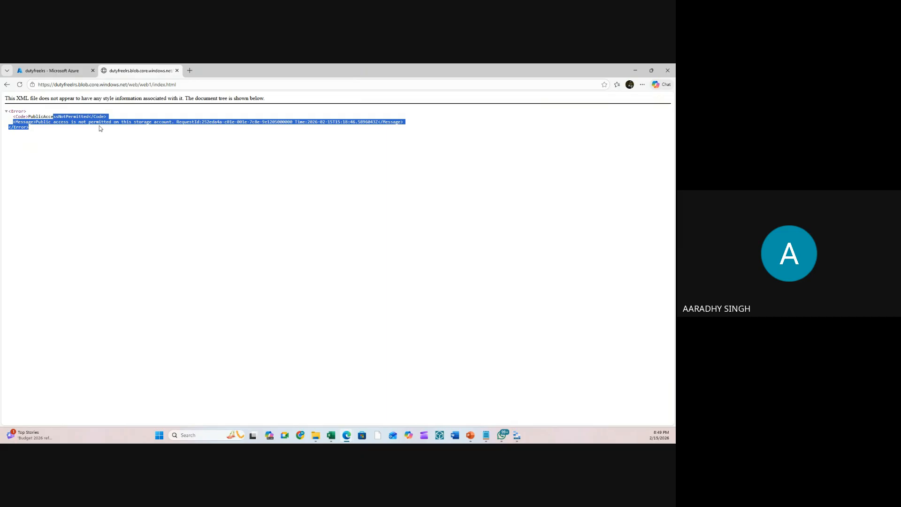
- Try to change the web container's anonymous access level to Blob in the Azure portal's dutyfreelrs container list
click(52, 70)
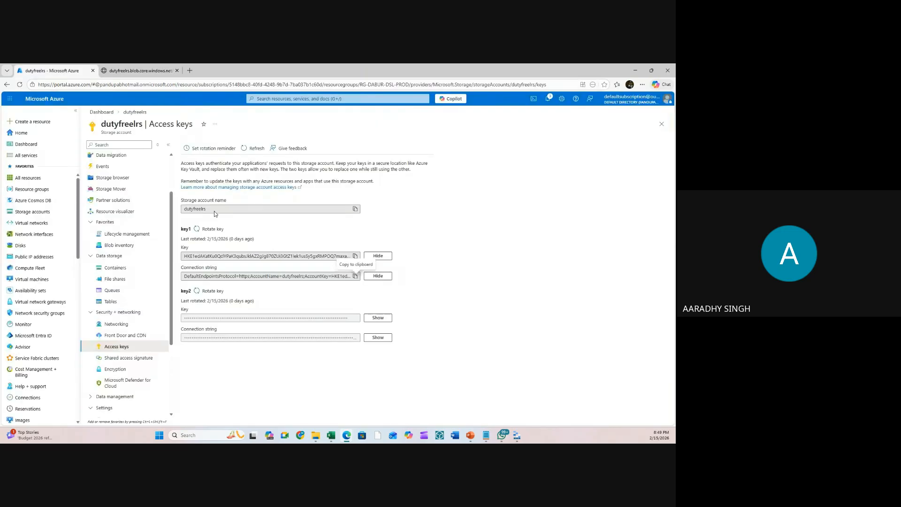
click(138, 70)
click(53, 75)
click(118, 271)
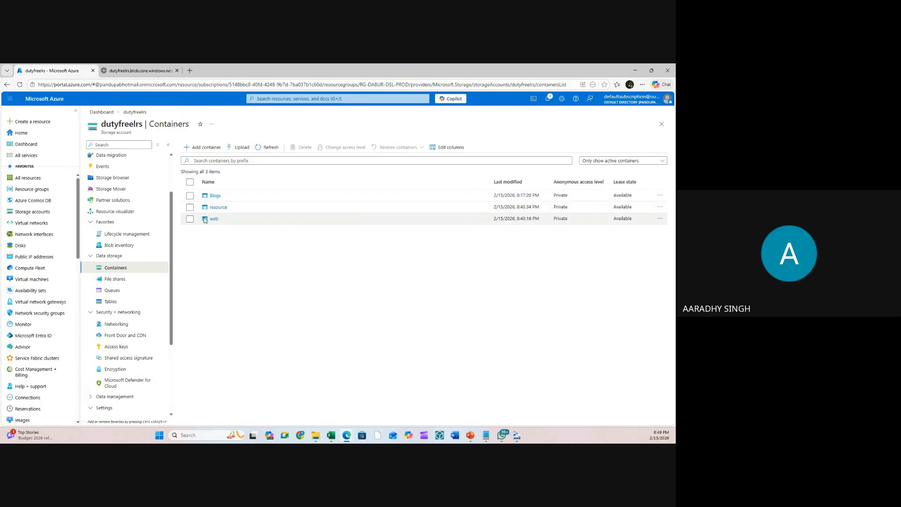
click(190, 220)
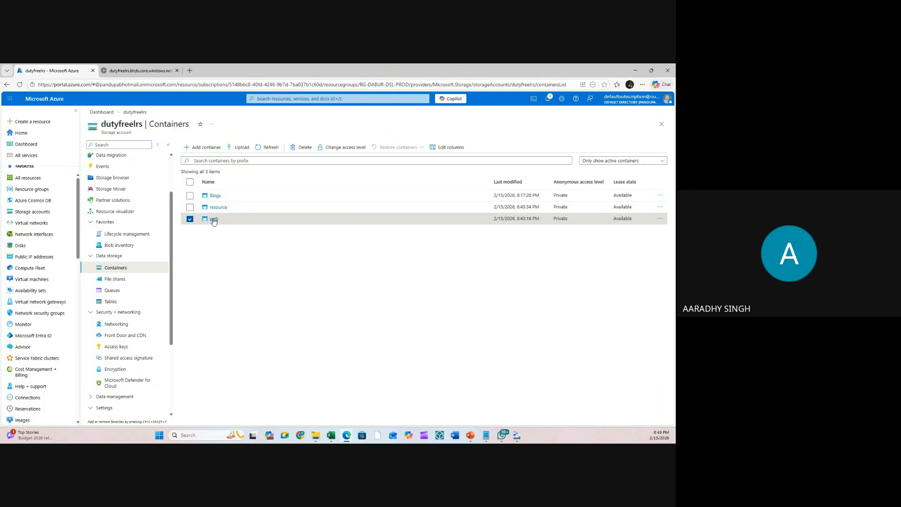
click(345, 147)
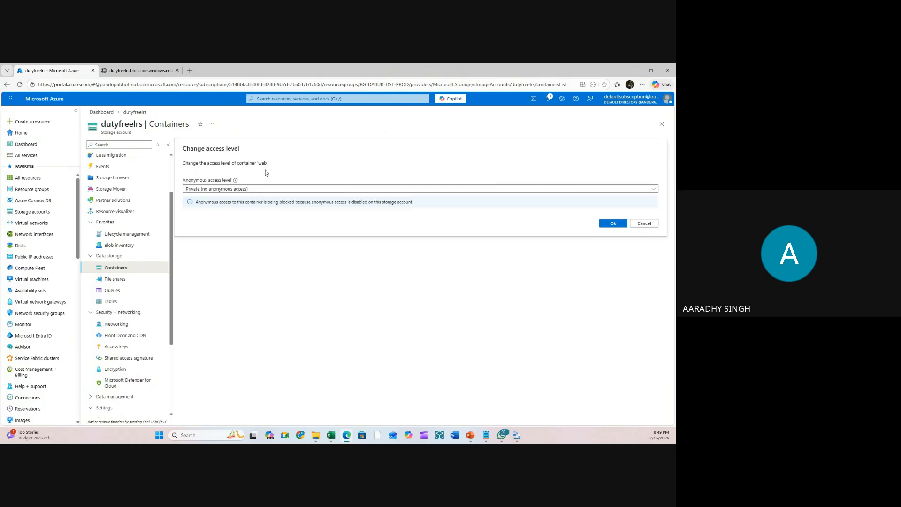
click(235, 189)
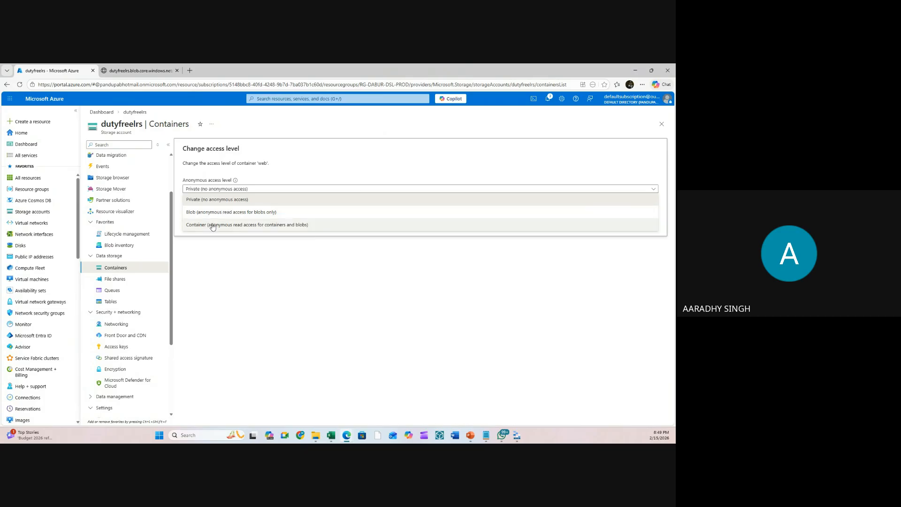
click(219, 212)
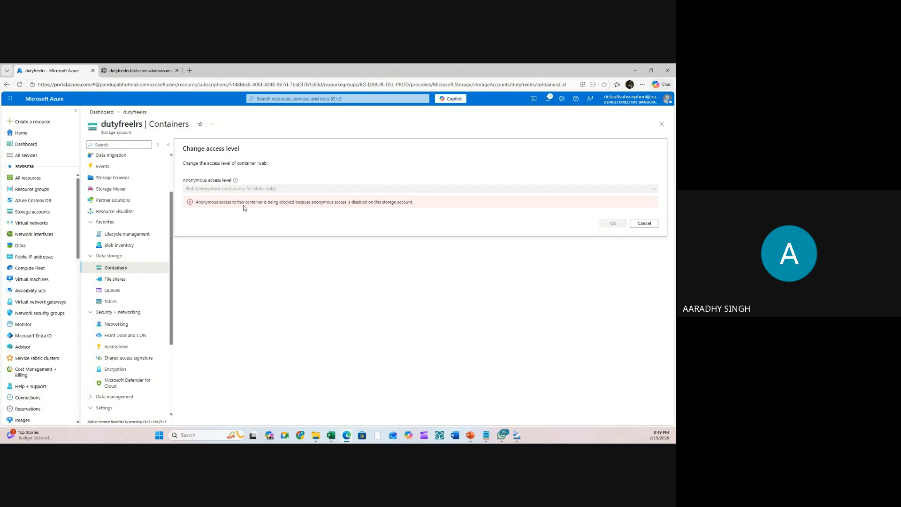
click(643, 223)
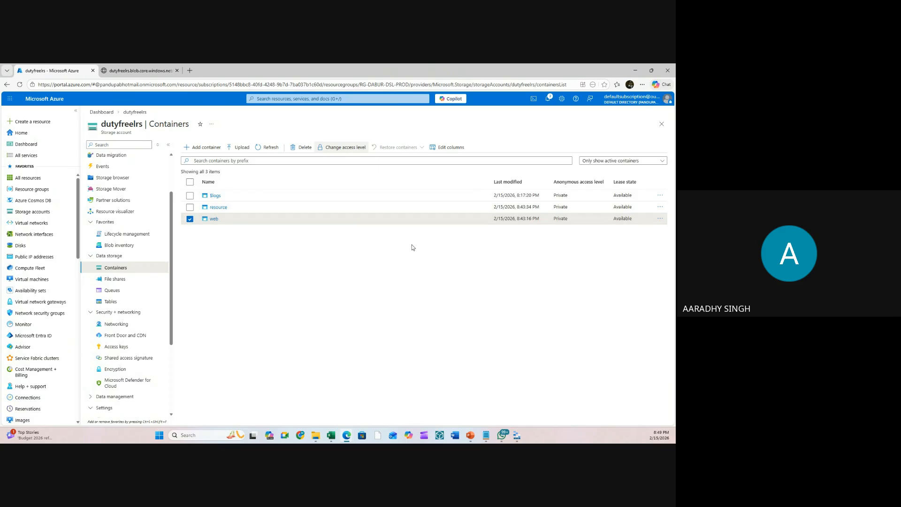
- Enable blob anonymous access in the dutyfreelrs storage account's configuration and save the change
scroll(125, 338, down, 1)
scroll(126, 340, down, 2)
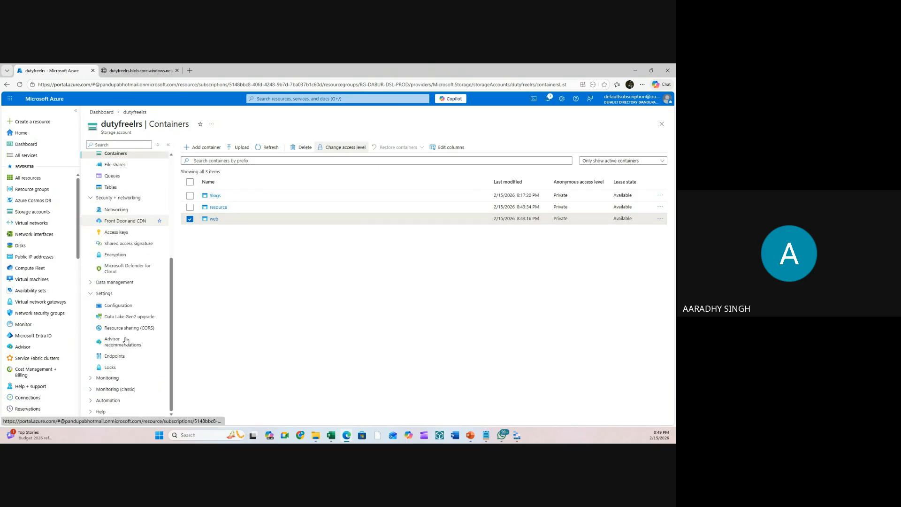
click(123, 306)
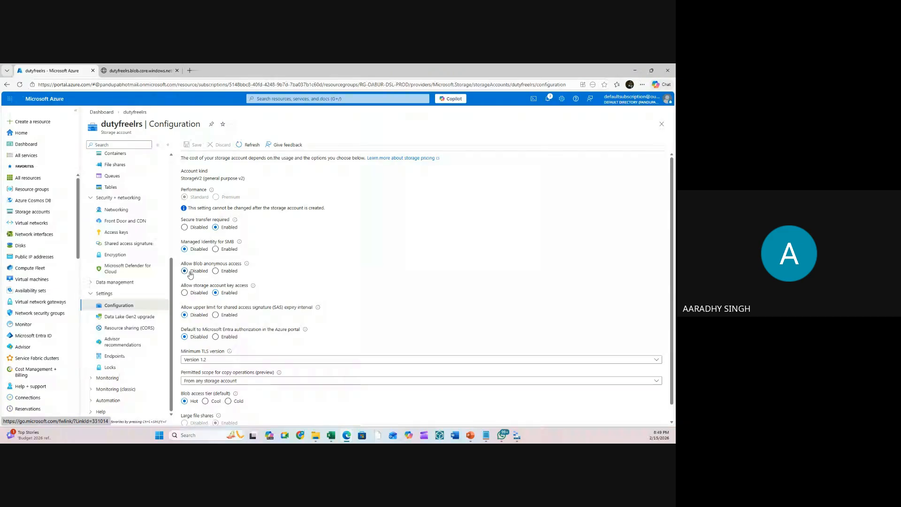
click(229, 271)
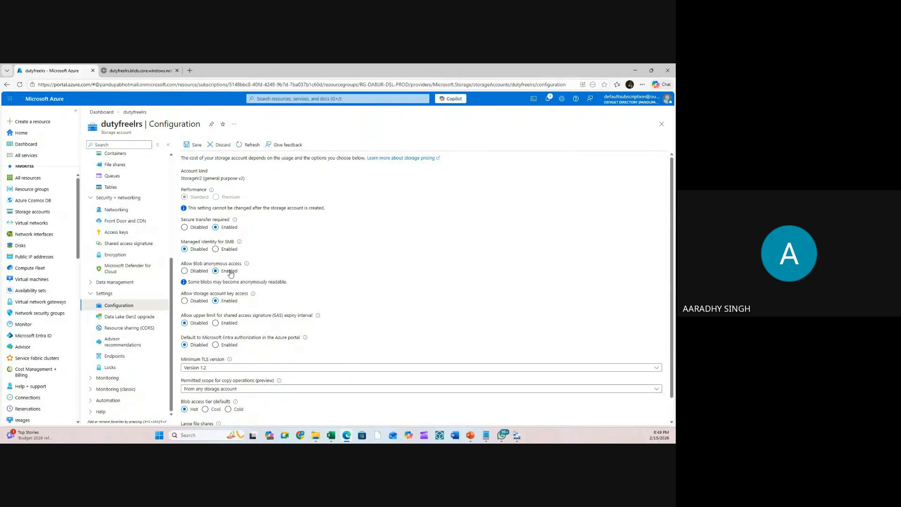
click(194, 145)
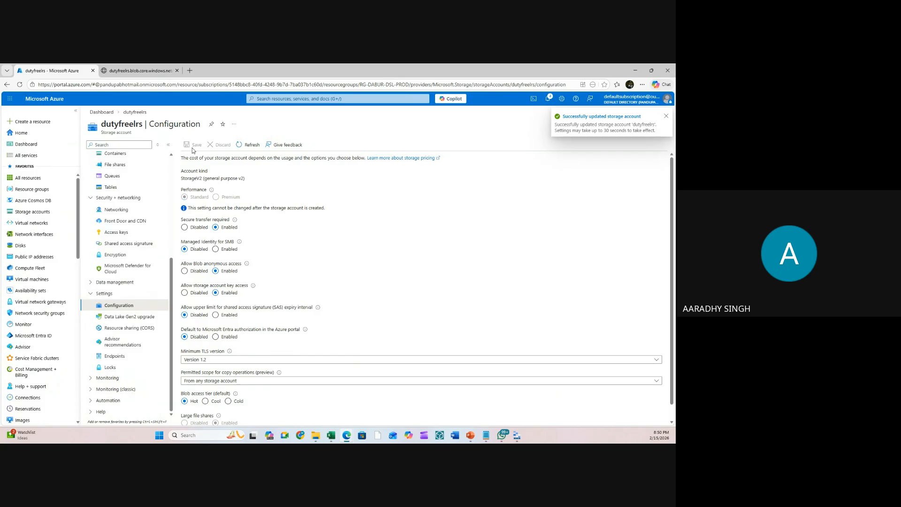
- Return to the dutyfreelrs containers and retry giving the web container Blob-level anonymous read access
scroll(113, 305, up, 5)
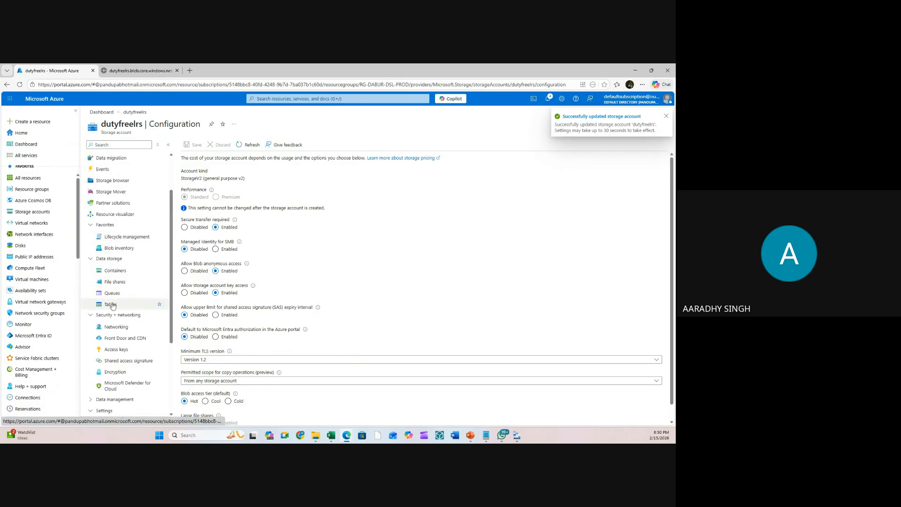
click(117, 270)
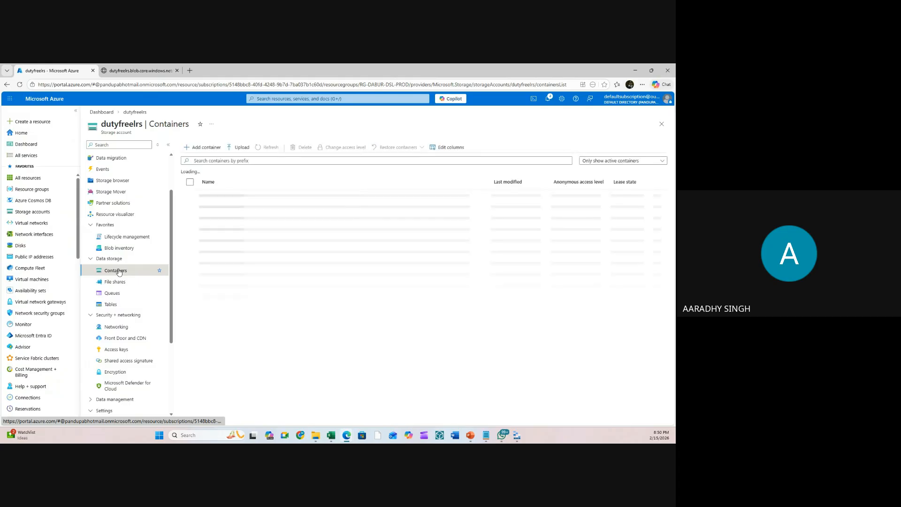
click(191, 219)
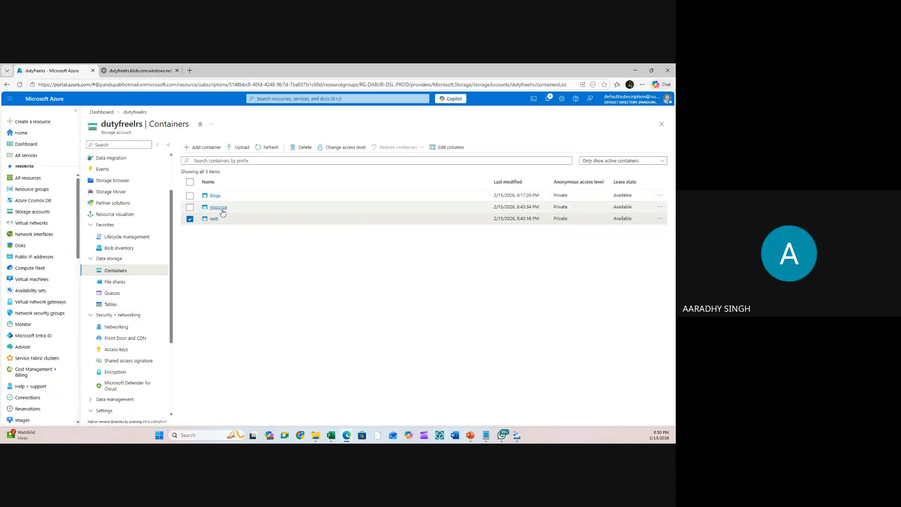
click(346, 148)
click(205, 189)
click(200, 215)
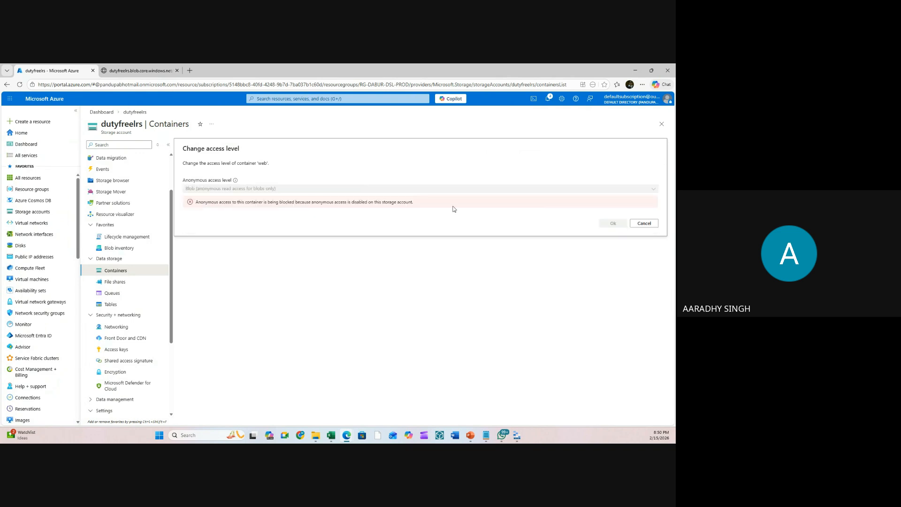
click(644, 223)
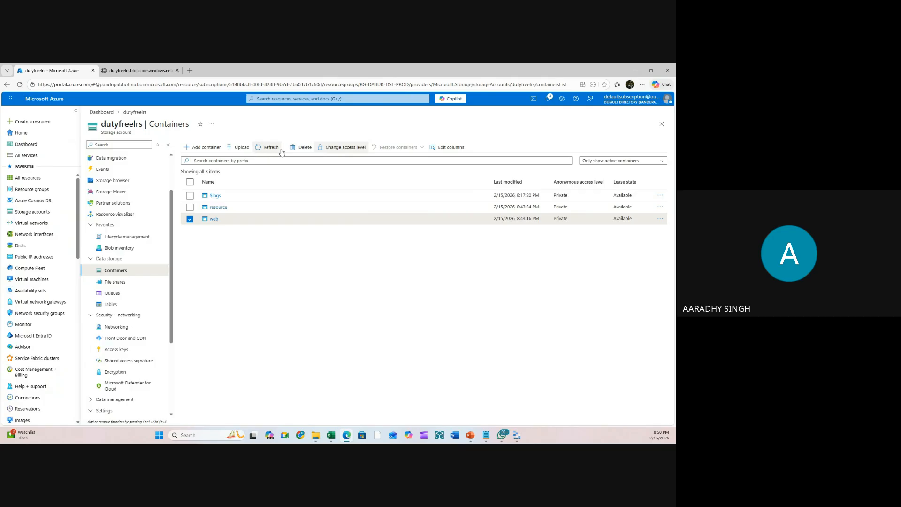
- Reload the portal page and set the web container's anonymous access level to Blob (anonymous read access for blobs only)
click(19, 85)
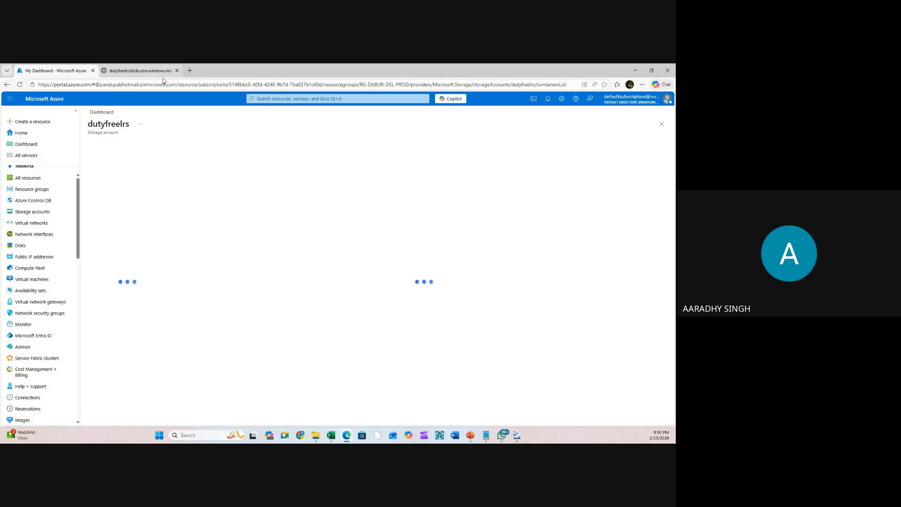
click(190, 219)
click(334, 147)
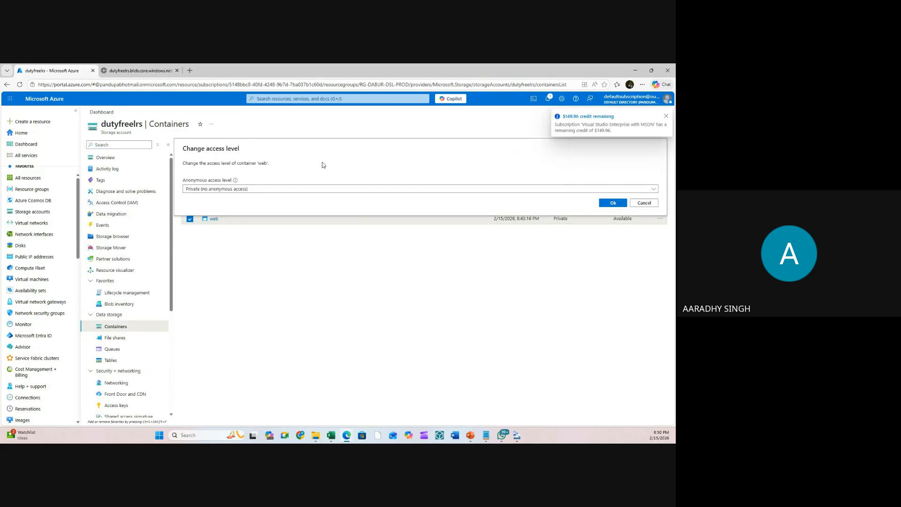
click(235, 188)
click(218, 212)
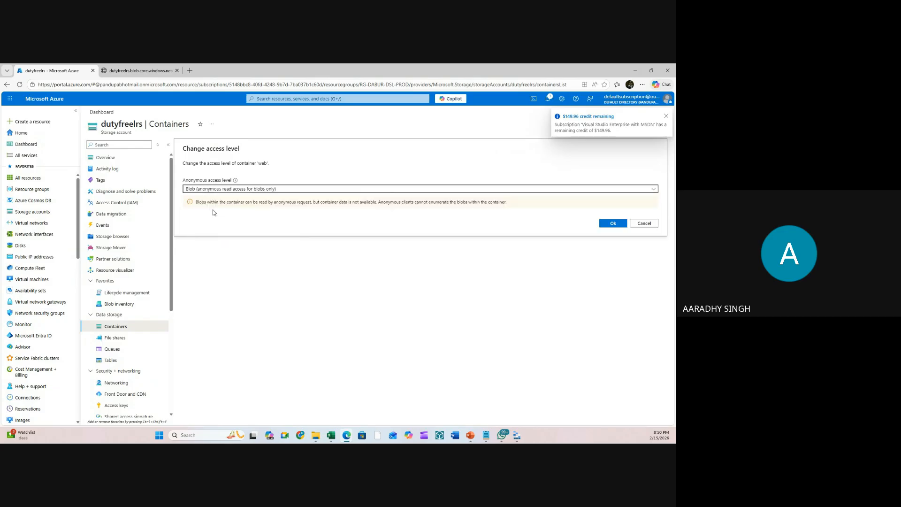
click(609, 225)
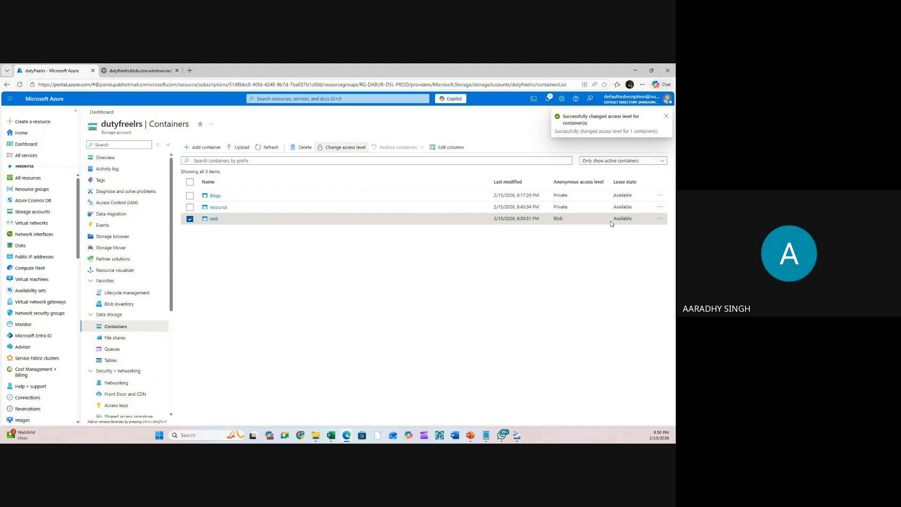
- Reload the web1 site's page and check its Password Reset, Login Form and Create an account pages, ending on its home page
click(171, 71)
click(19, 85)
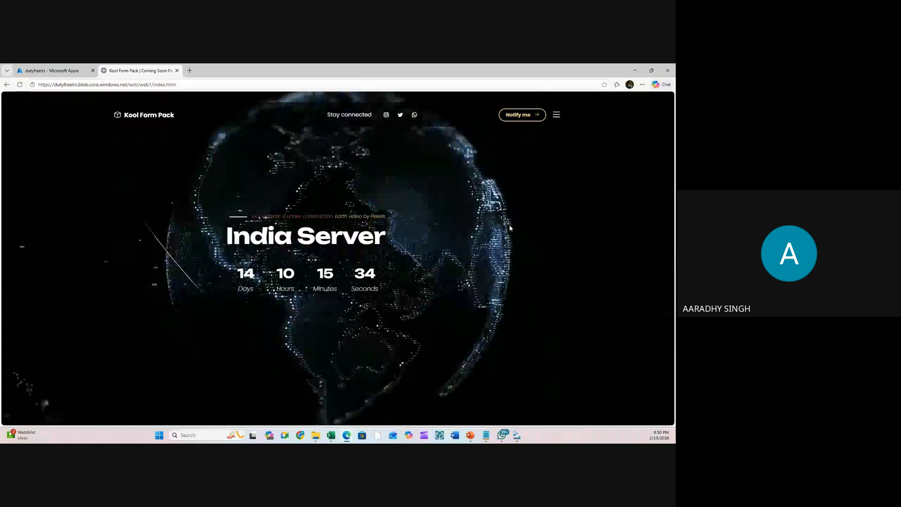
click(557, 115)
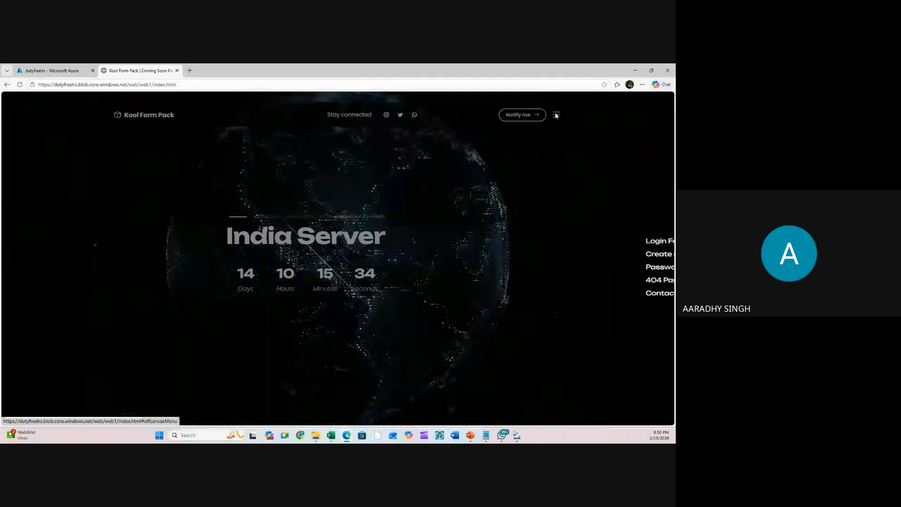
click(578, 265)
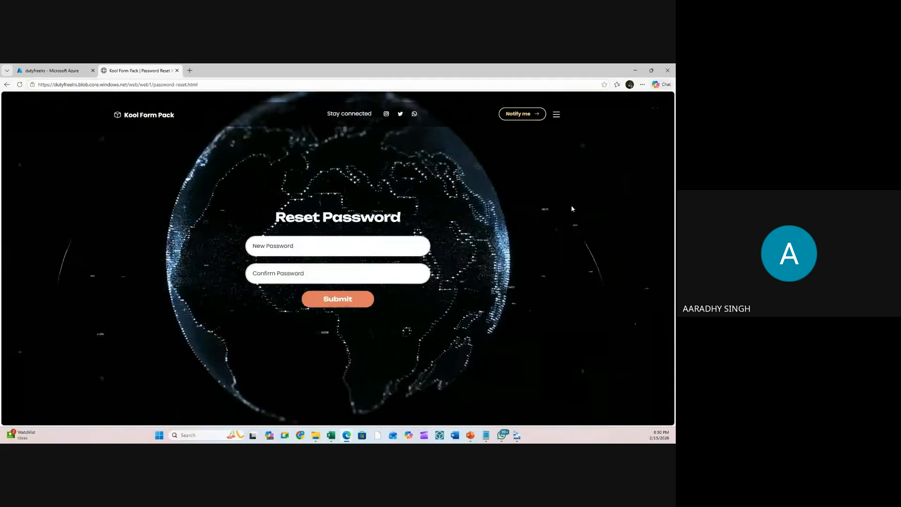
click(556, 115)
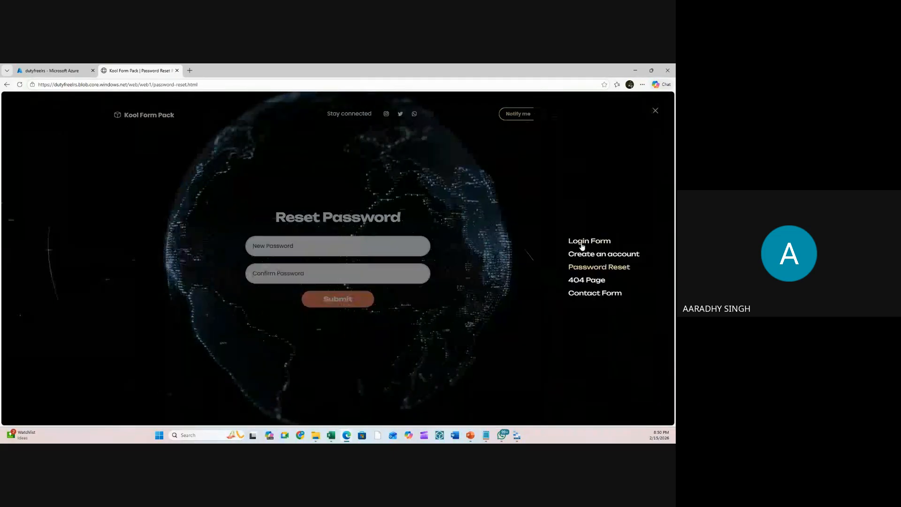
click(582, 242)
click(557, 114)
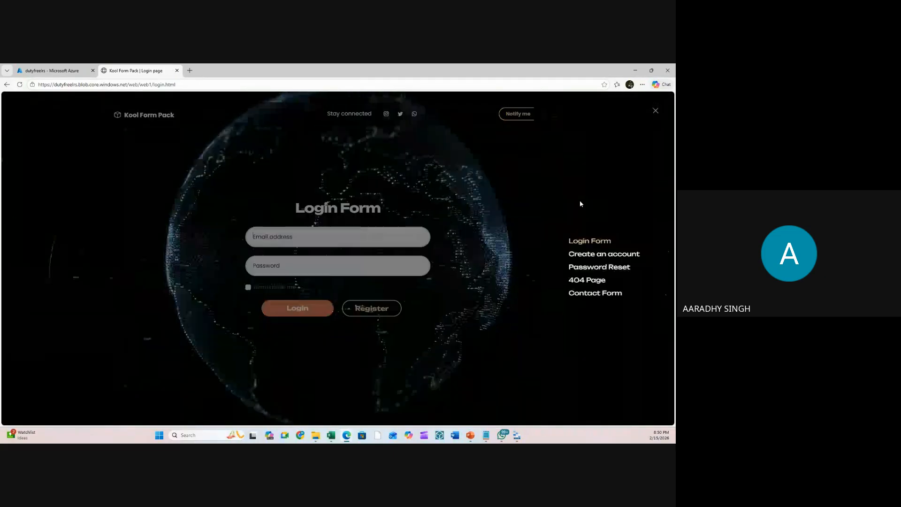
click(593, 255)
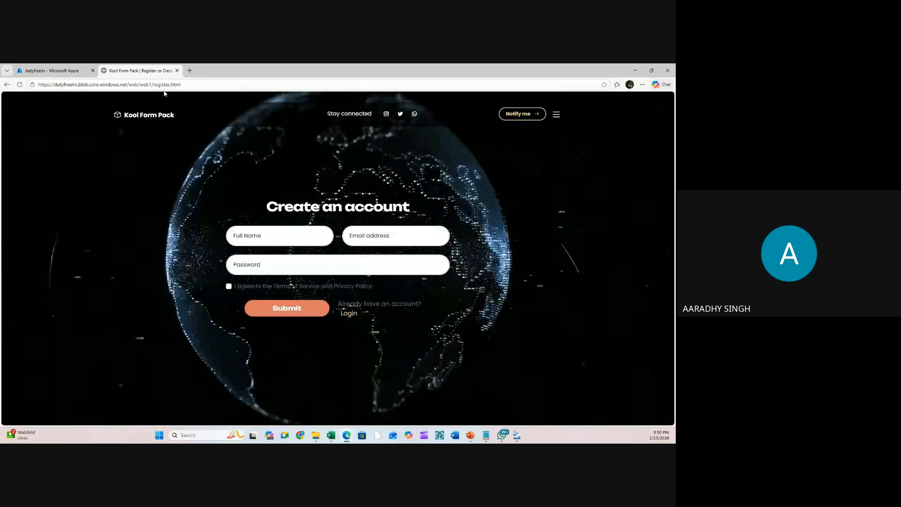
click(140, 119)
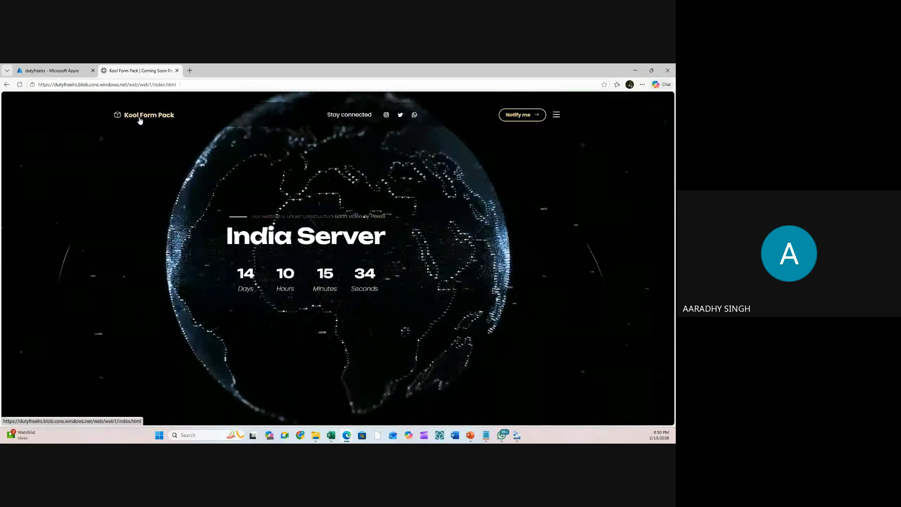
- Copy the URL of index.html in the web container's web2 folder in the Azure portal and open it in a new browser tab
key(ctrl+Tab)
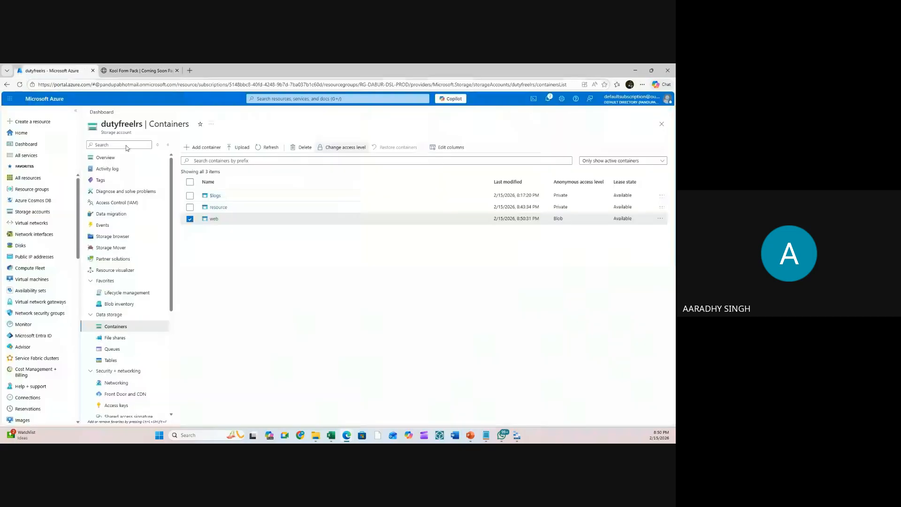
click(215, 220)
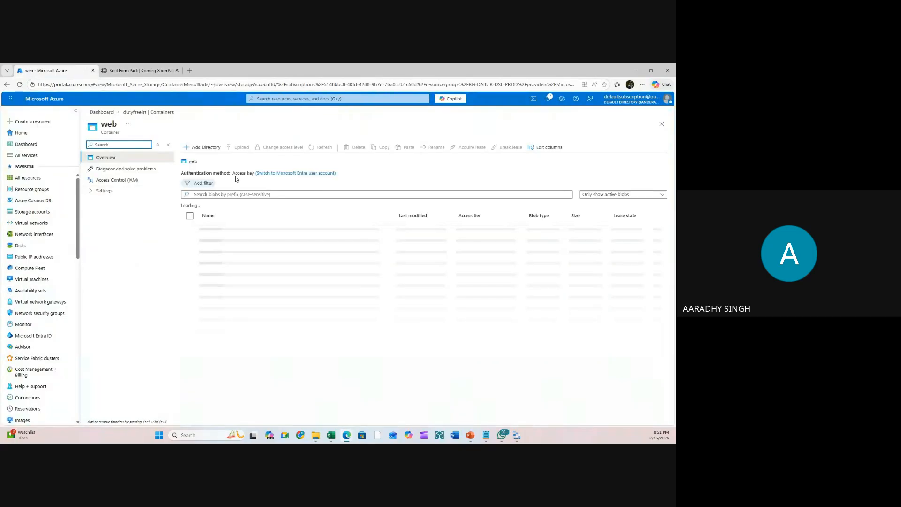
click(217, 239)
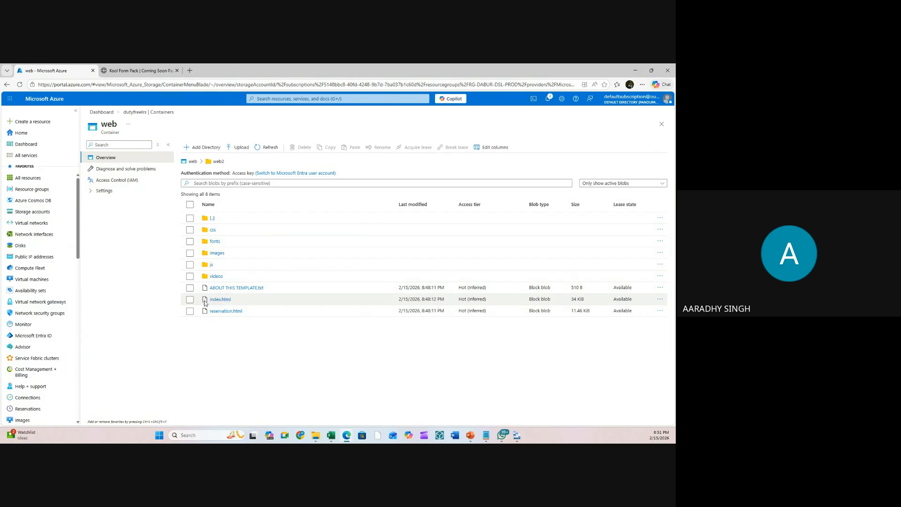
click(209, 303)
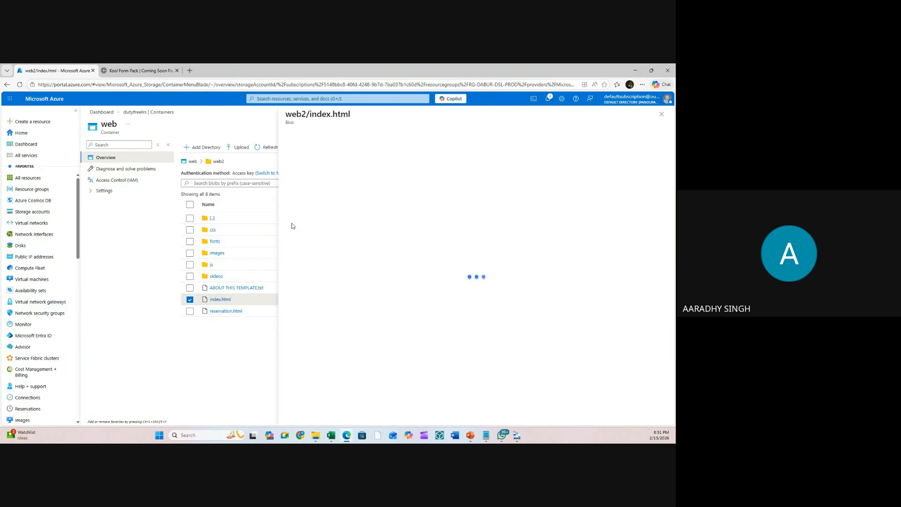
click(436, 174)
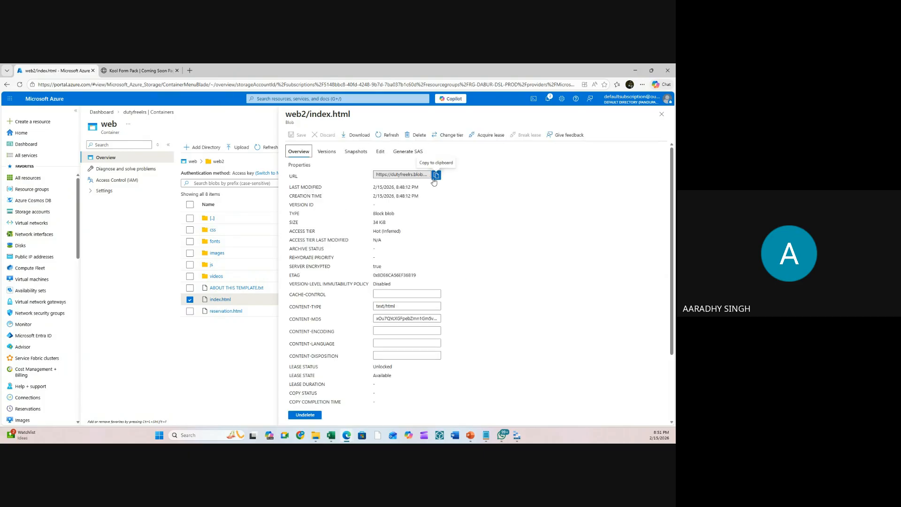
click(190, 71)
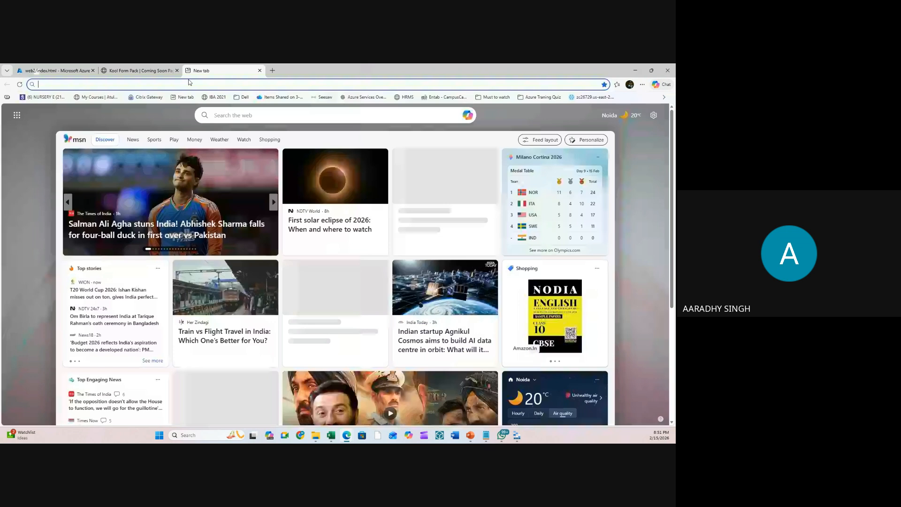
key(ctrl+v)
key(Return)
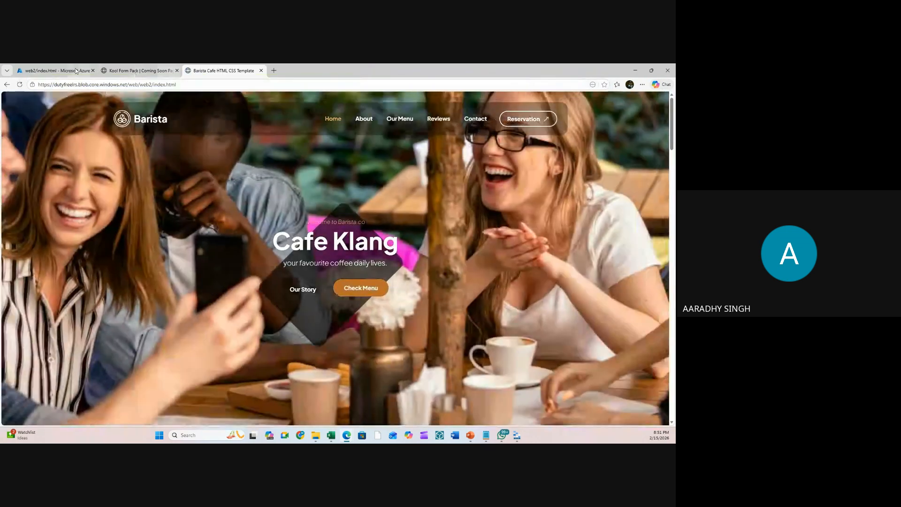
- Return to the Azure portal, copy the URL of index.html in the web3 folder, and open it in a new browser tab
click(47, 71)
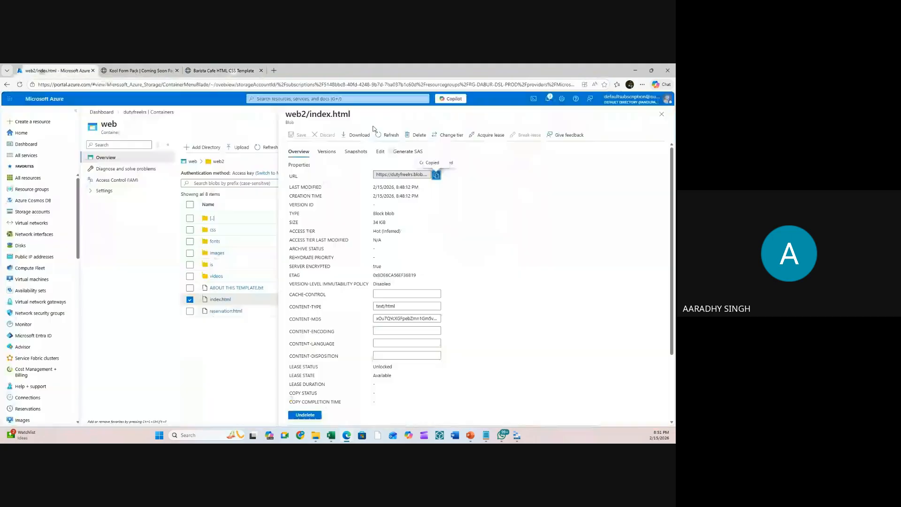
click(662, 114)
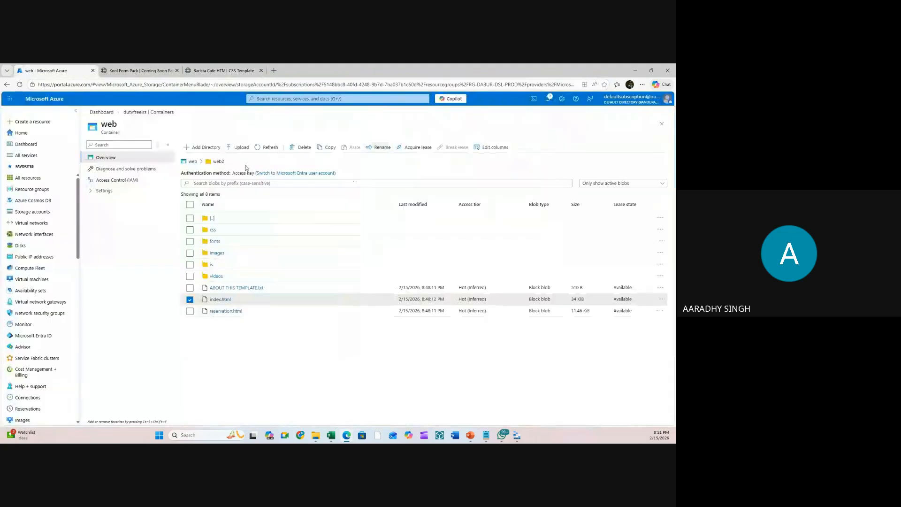
click(196, 162)
click(215, 252)
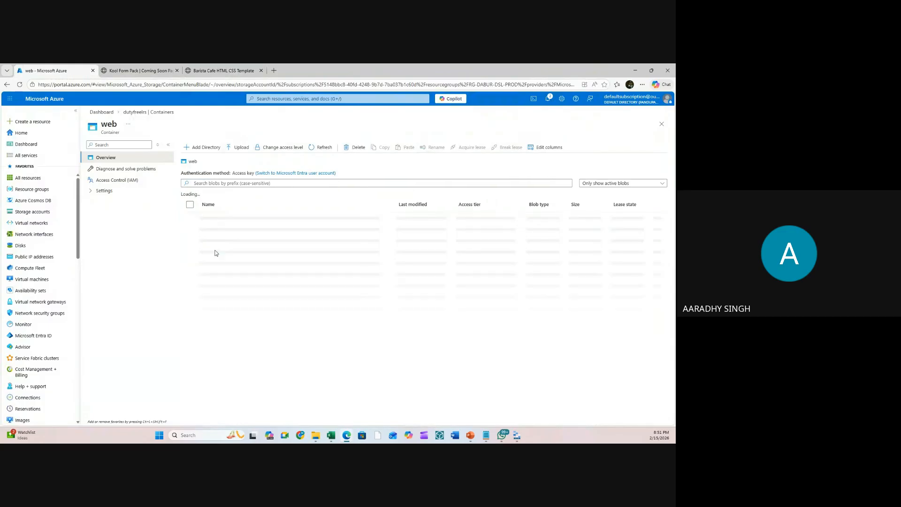
click(220, 276)
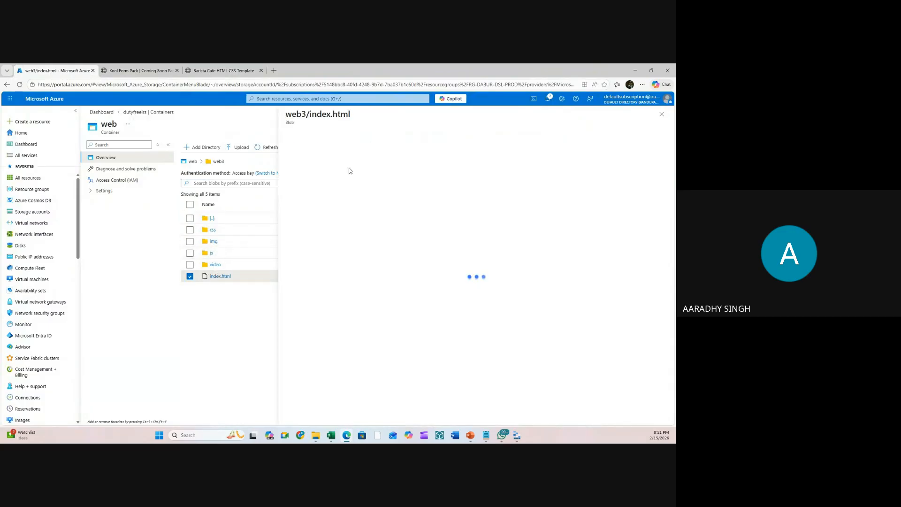
click(436, 175)
key(ctrl+t)
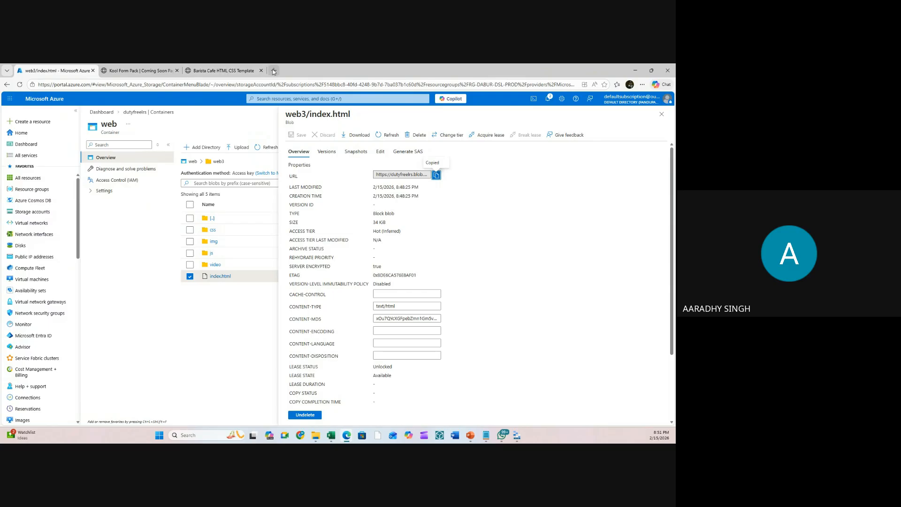
key(ctrl+v)
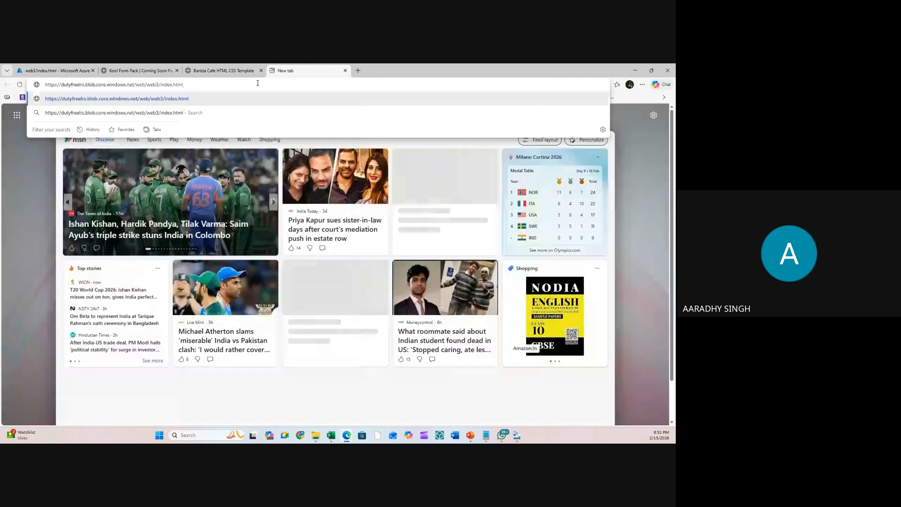
key(Return)
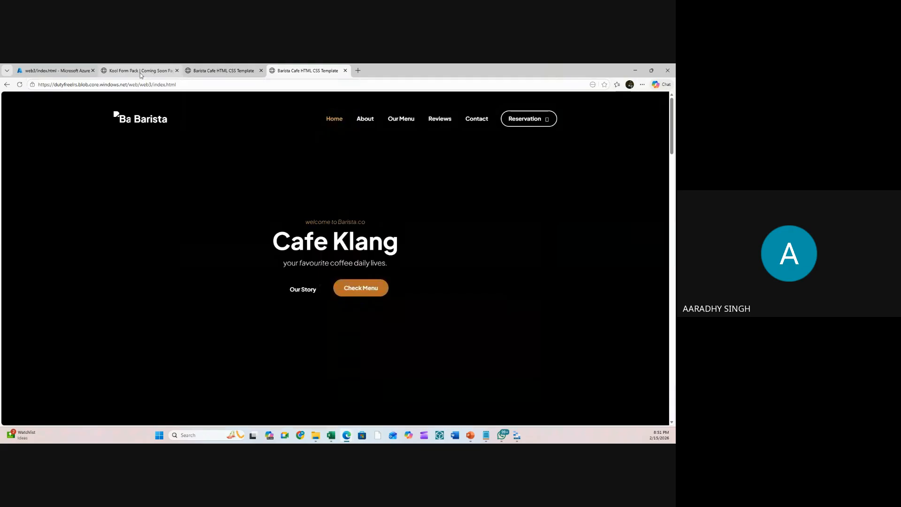
- Revisit the opened web1 page and look through the content and images of the web2 Barista page
click(139, 73)
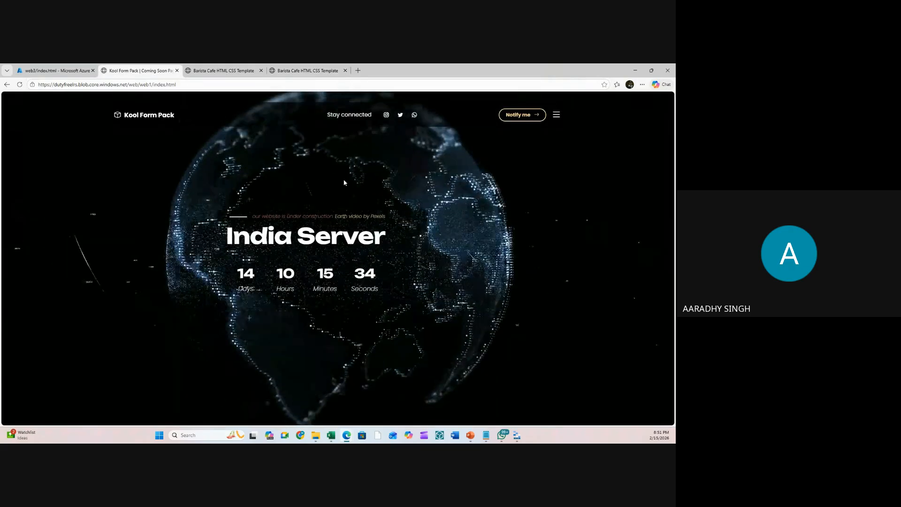
click(241, 75)
scroll(264, 244, down, 10)
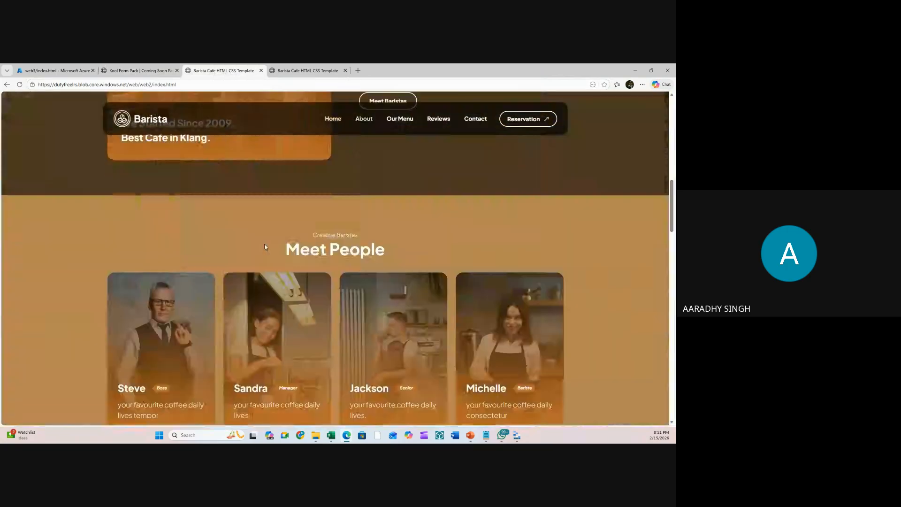
scroll(281, 258, down, 5)
- Examine the web3 page, including its About, Reviews and Contact sections, and reload it to recheck the missing images
click(305, 70)
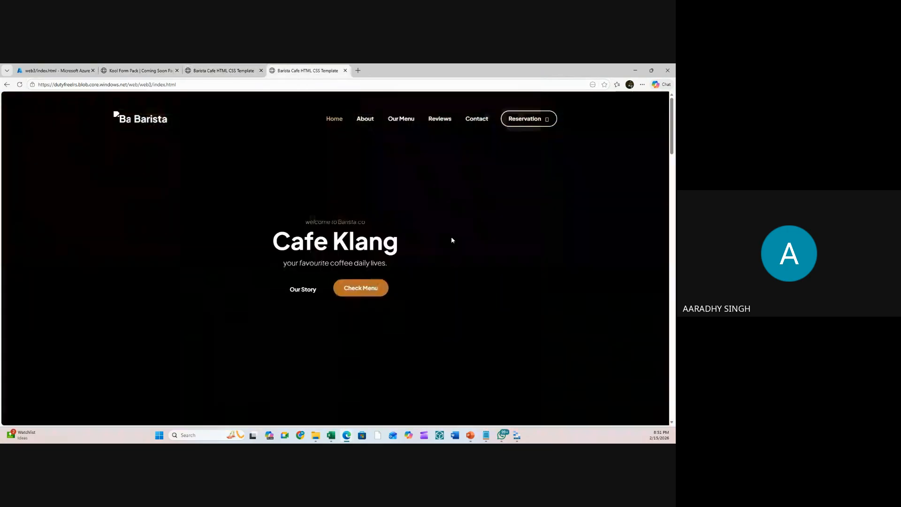
scroll(451, 244, down, 10)
scroll(449, 268, down, 5)
scroll(448, 301, up, 20)
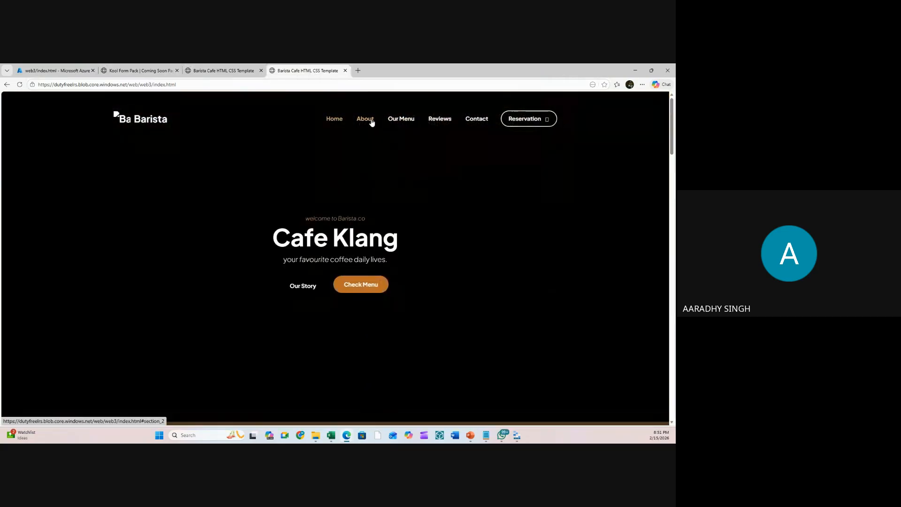
click(370, 120)
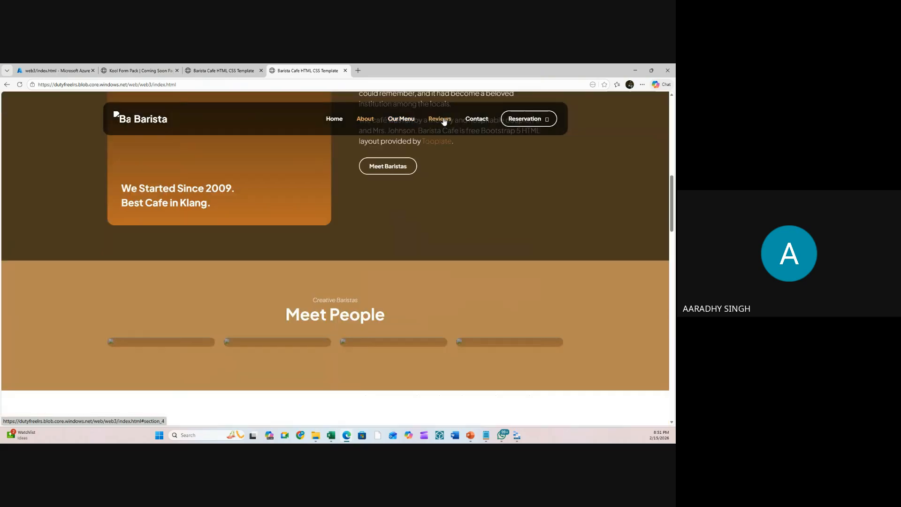
click(444, 120)
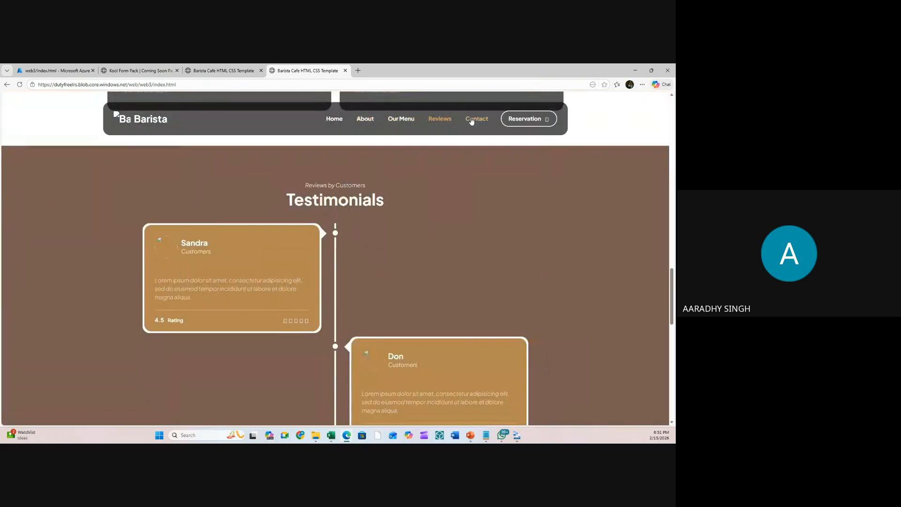
click(475, 119)
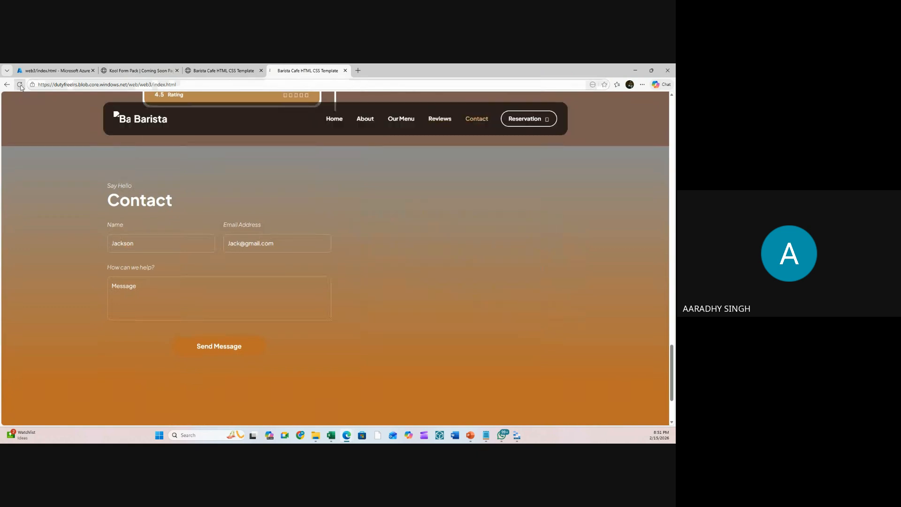
scroll(294, 204, up, 5)
click(19, 84)
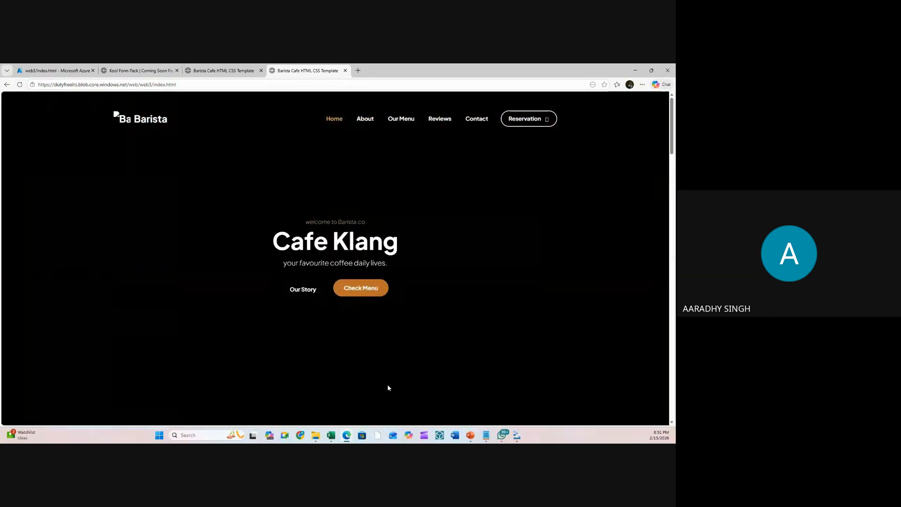
click(19, 84)
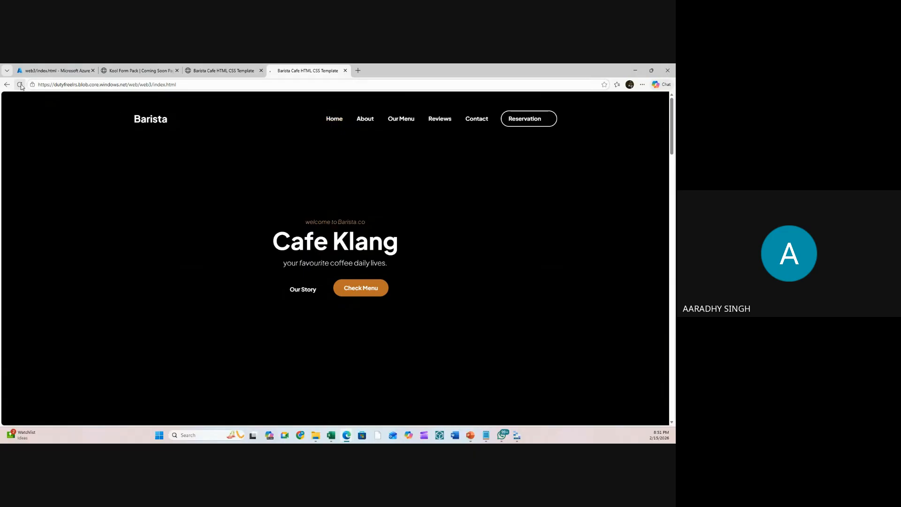
- Open google.com in a new browser tab and search for "dabur products list pdf"
click(237, 71)
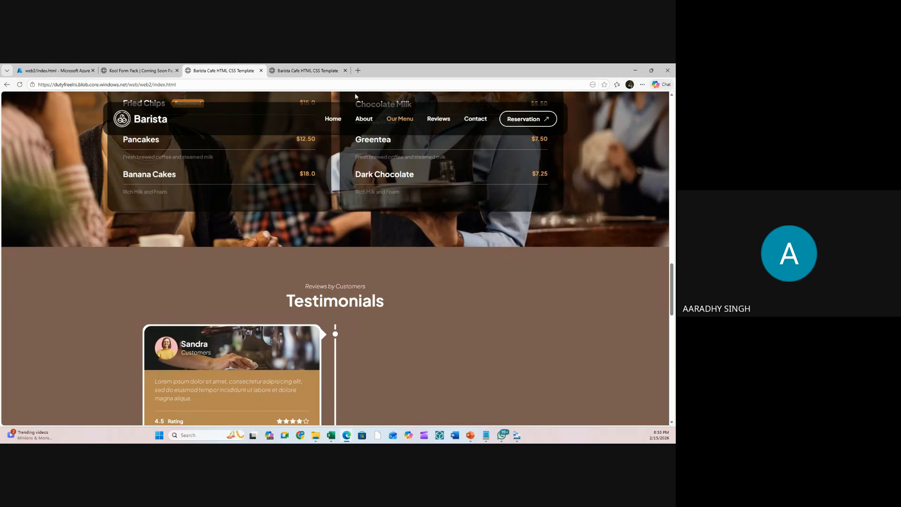
click(356, 71)
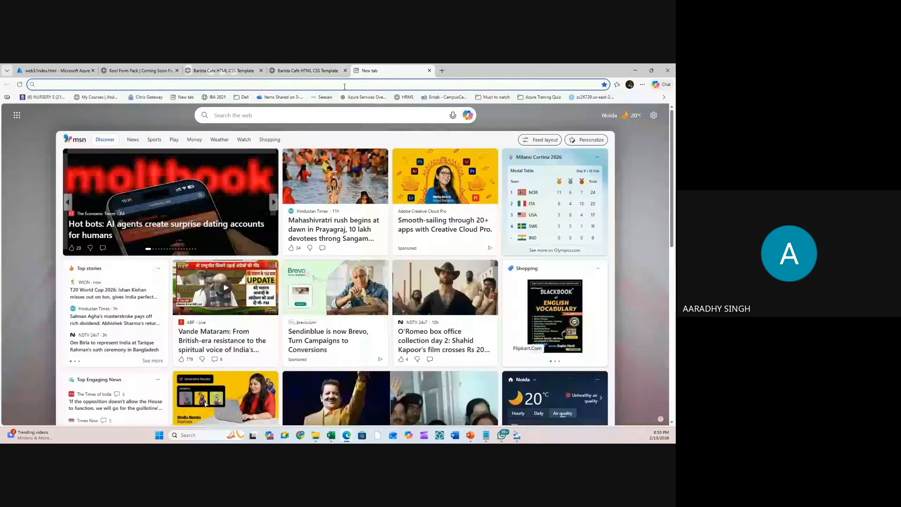
text(google.com)
key(Return)
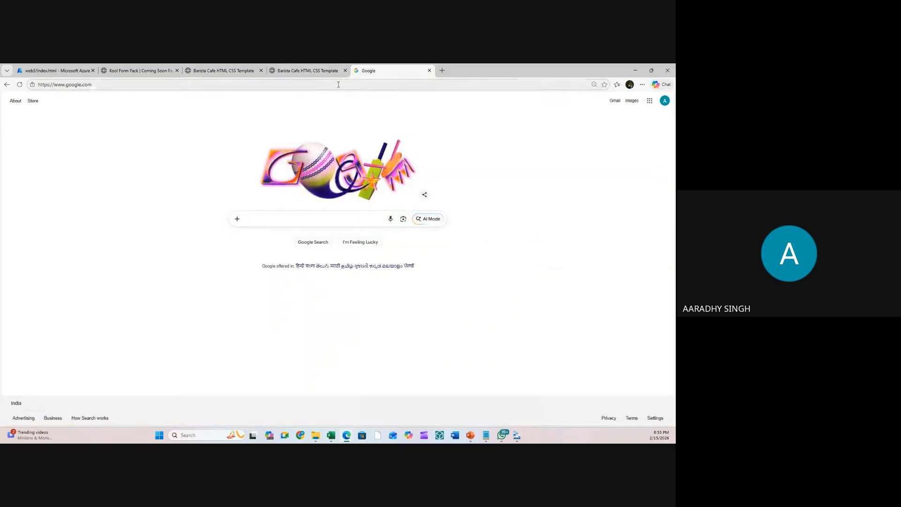
text(dabur)
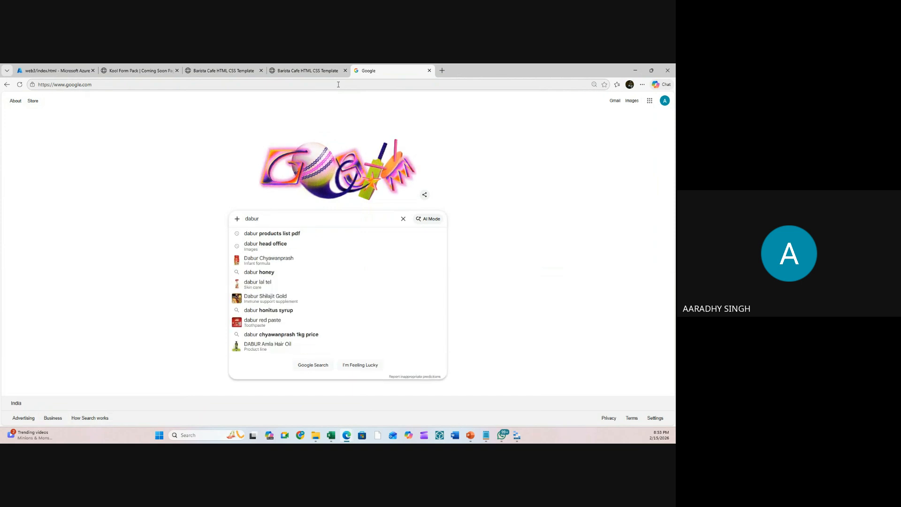
key(Down)
key(Return)
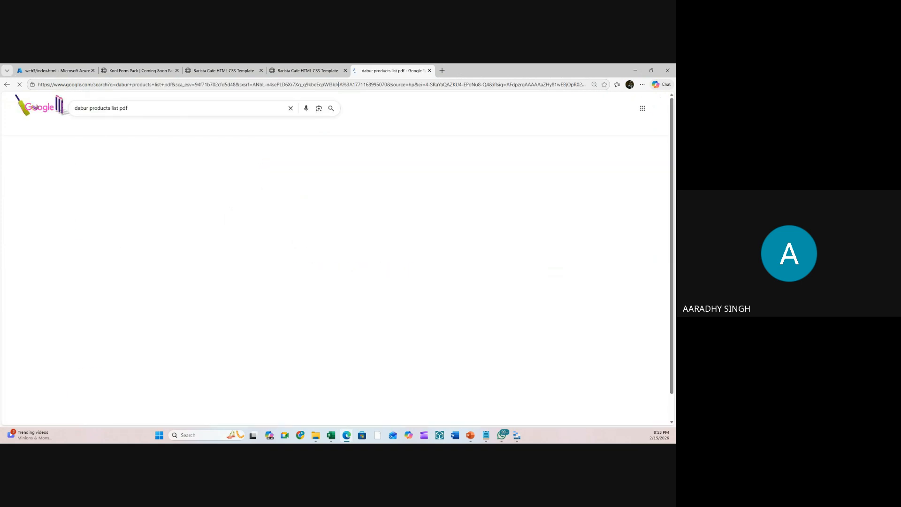
- Open the Scribd Product List of Dabur and Dabur's Revised Price List in new tabs, and look through the Scribd document
middle_click(107, 192)
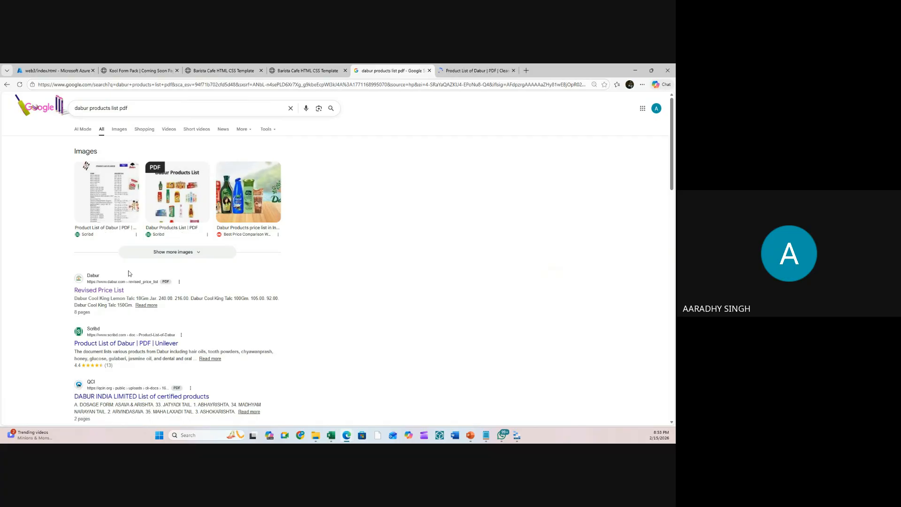
middle_click(103, 294)
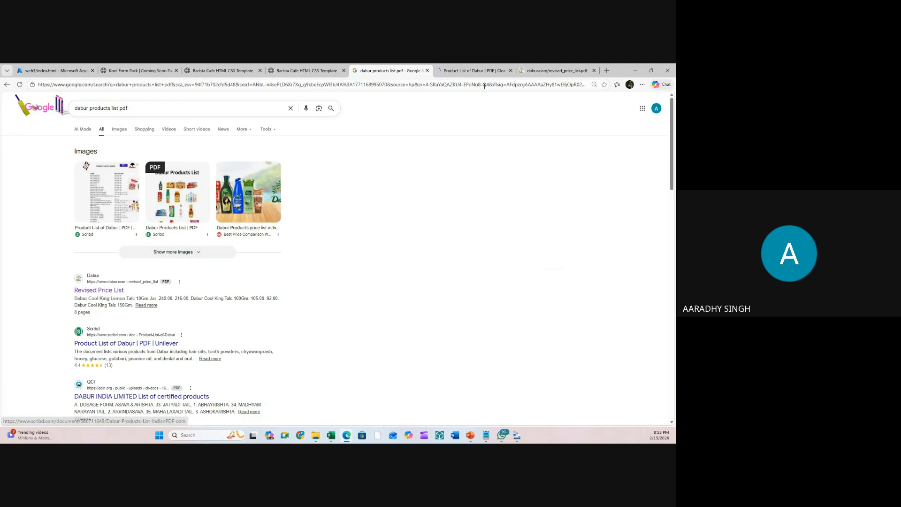
click(489, 71)
scroll(422, 283, down, 1)
scroll(422, 283, down, 2)
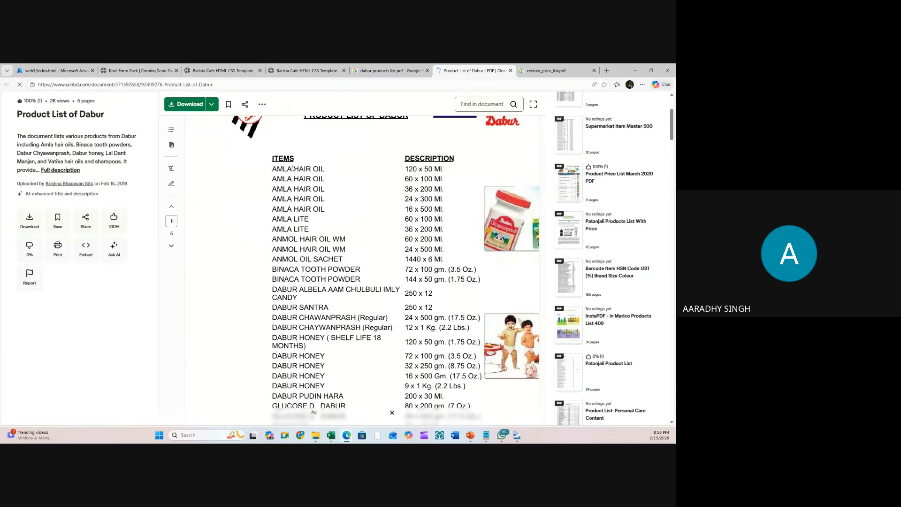
scroll(295, 169, down, 7)
scroll(318, 194, up, 3)
scroll(319, 193, up, 5)
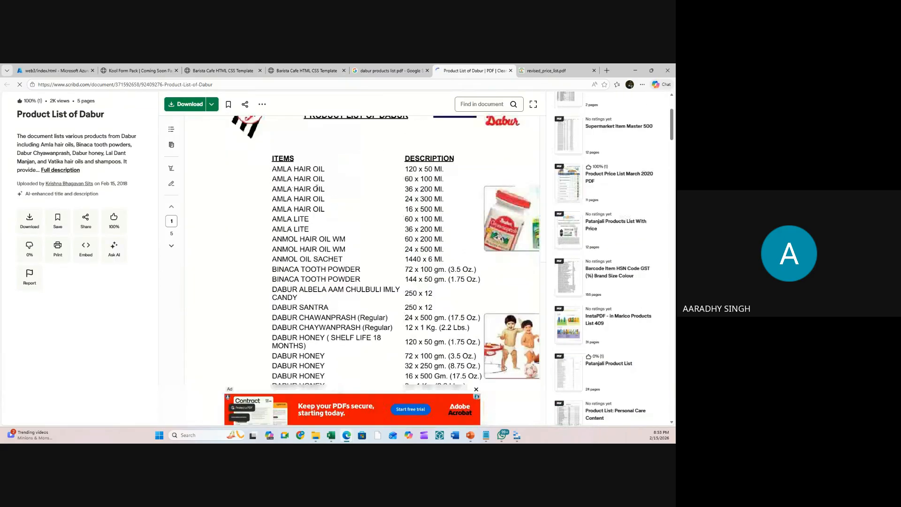
scroll(309, 187, down, 10)
scroll(309, 187, down, 4)
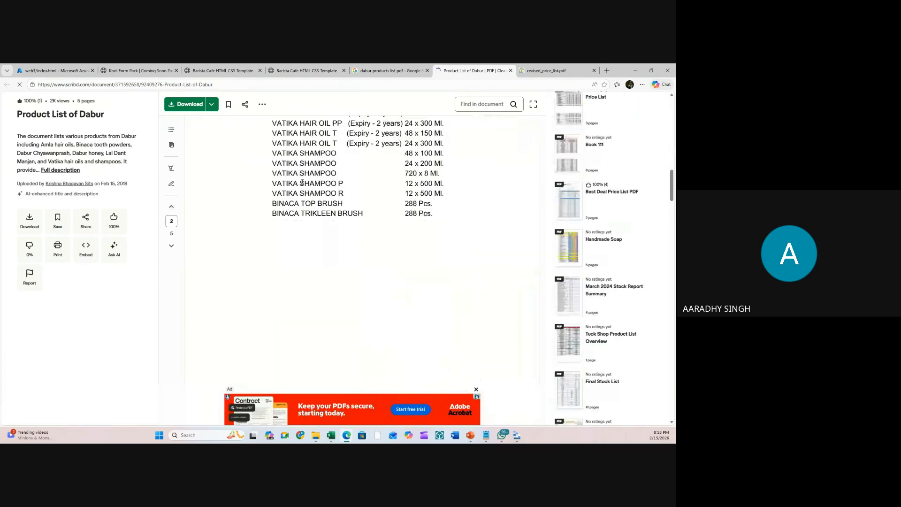
scroll(376, 177, down, 12)
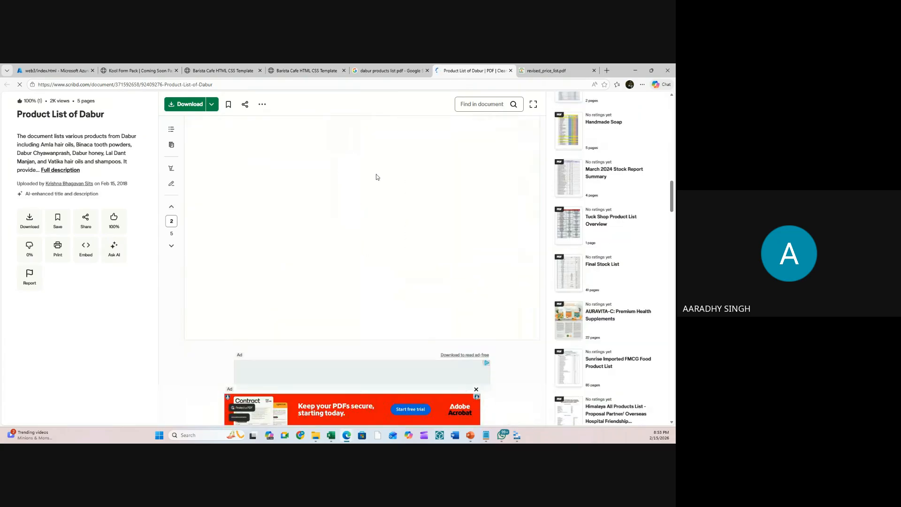
scroll(405, 235, down, 5)
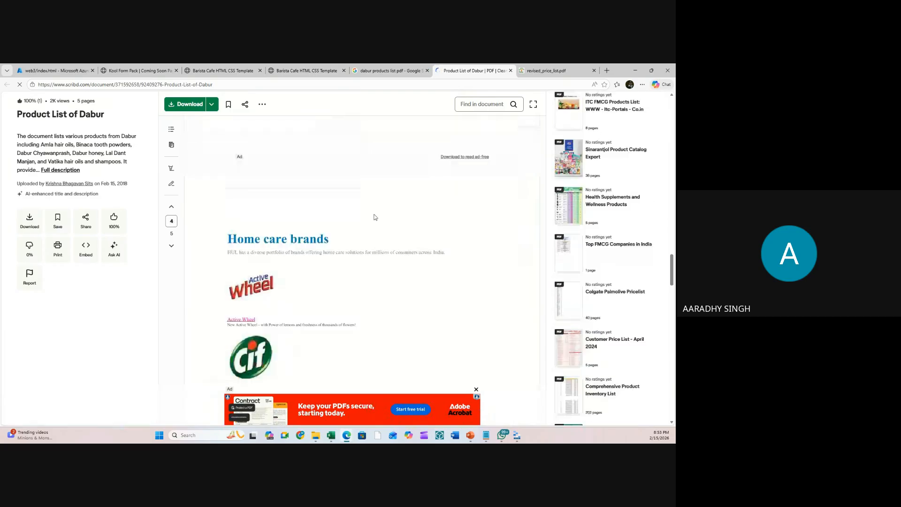
- Examine the products and the existing and revised MRPs throughout Dabur's revised_price_list.pdf
key(ctrl+Tab)
scroll(343, 230, up, 20)
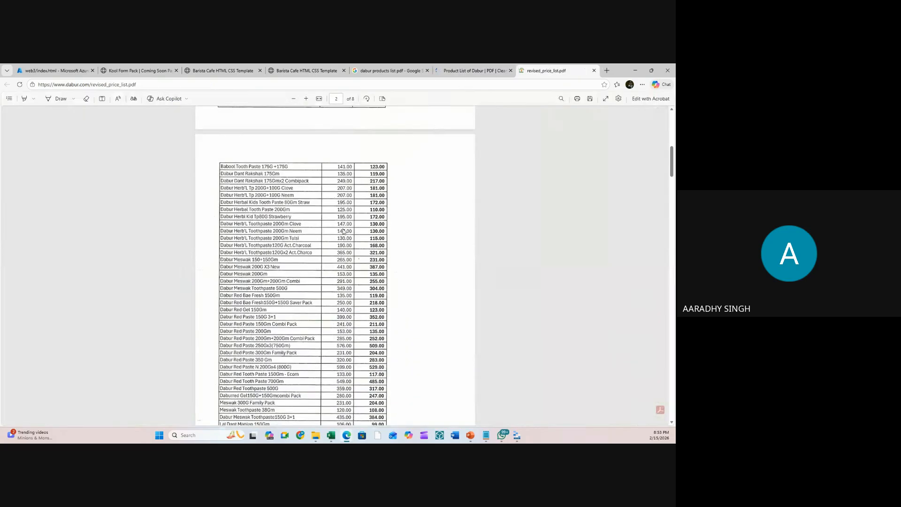
scroll(344, 231, up, 8)
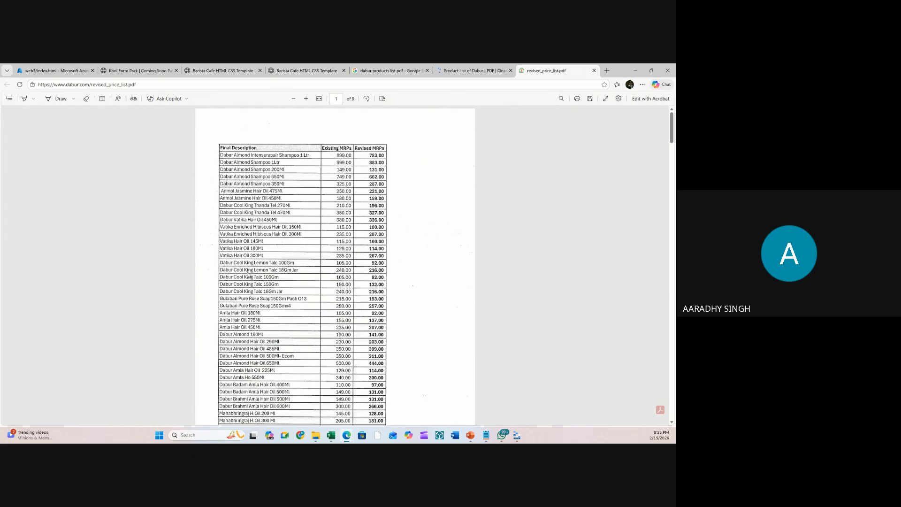
scroll(249, 271, down, 20)
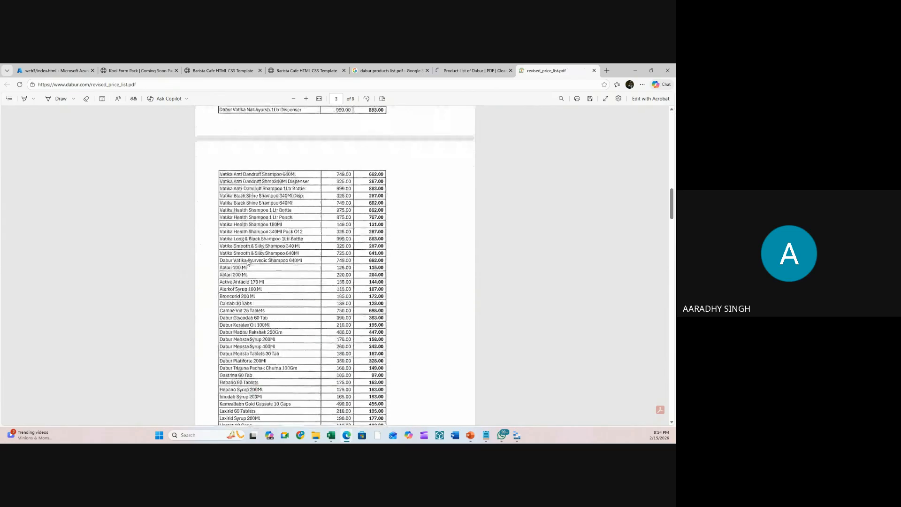
scroll(248, 262, down, 20)
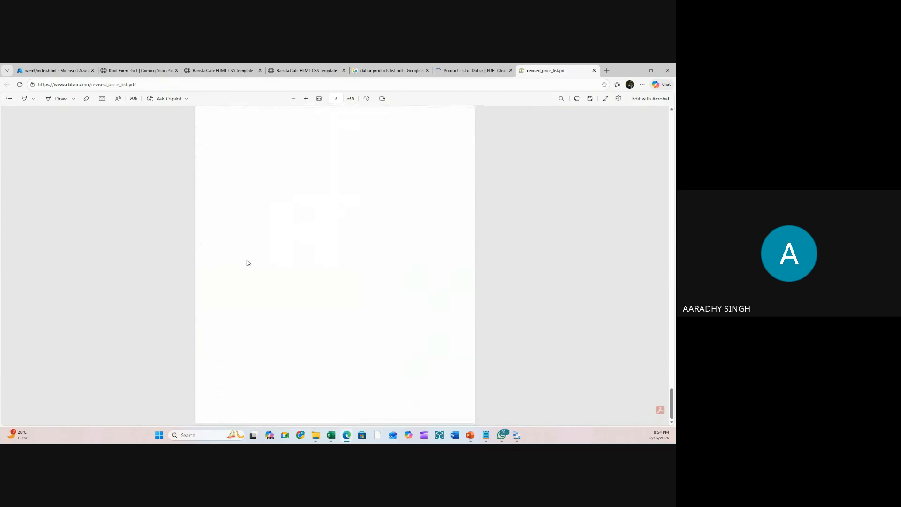
scroll(234, 225, up, 3)
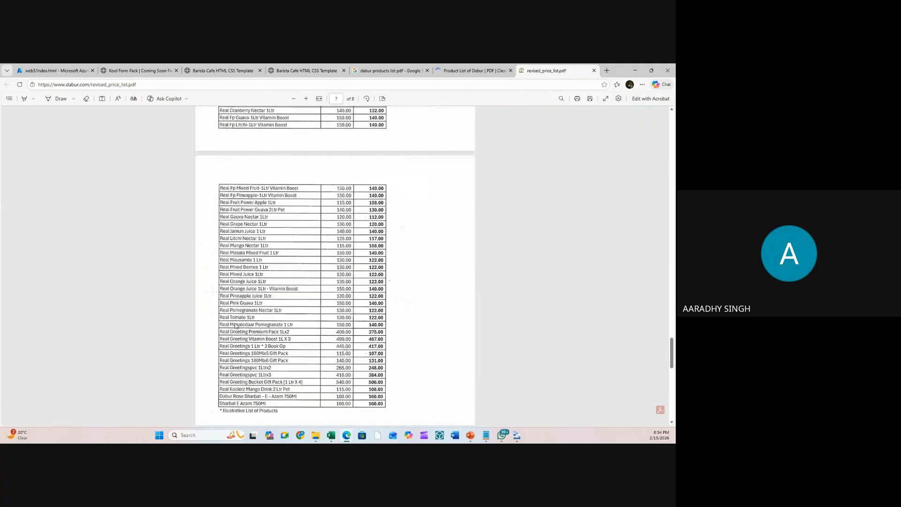
scroll(296, 221, up, 5)
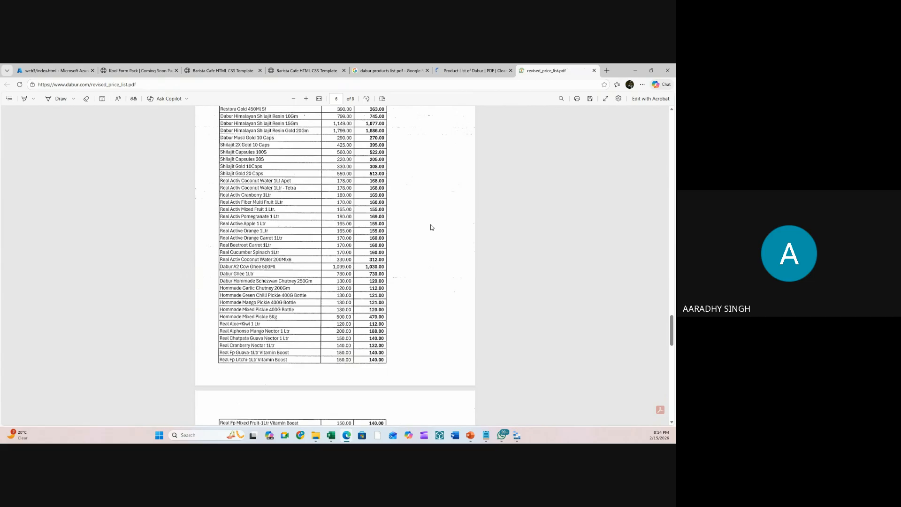
scroll(432, 227, up, 12)
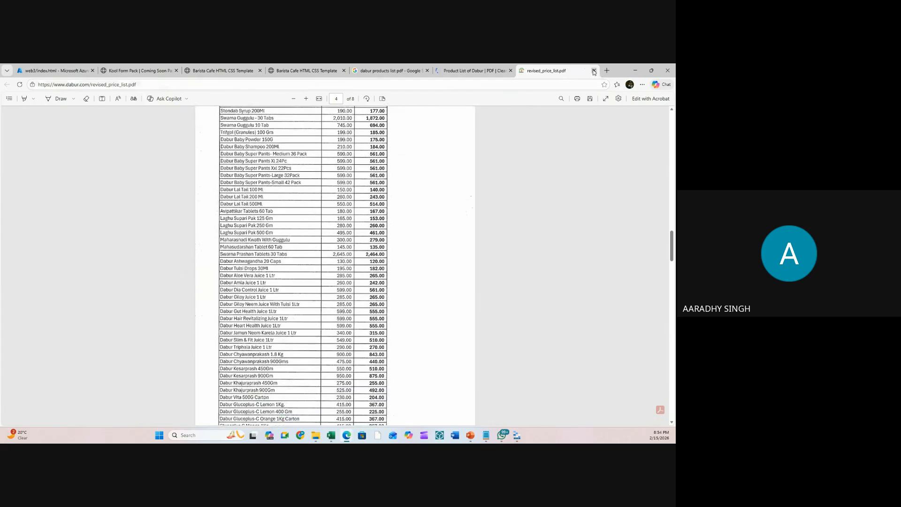
- Close the revised price list, the Scribd product list and the Google search results
click(594, 71)
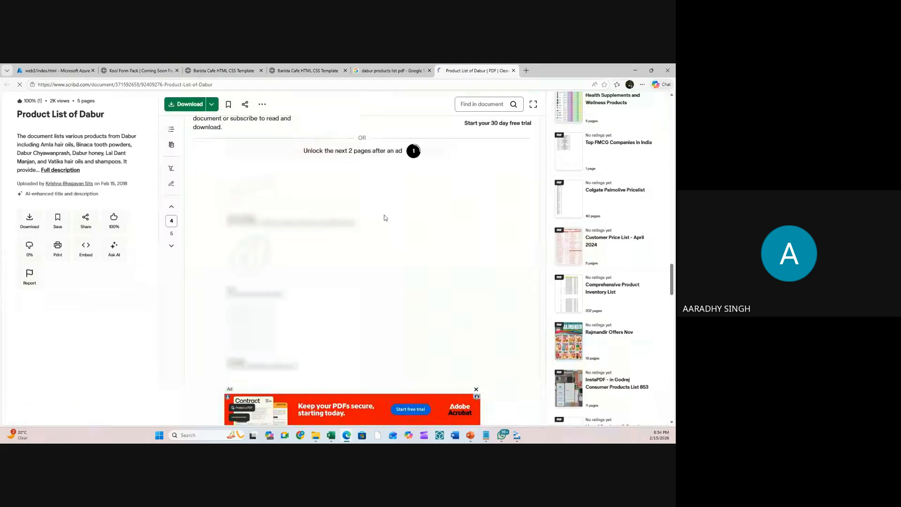
click(514, 71)
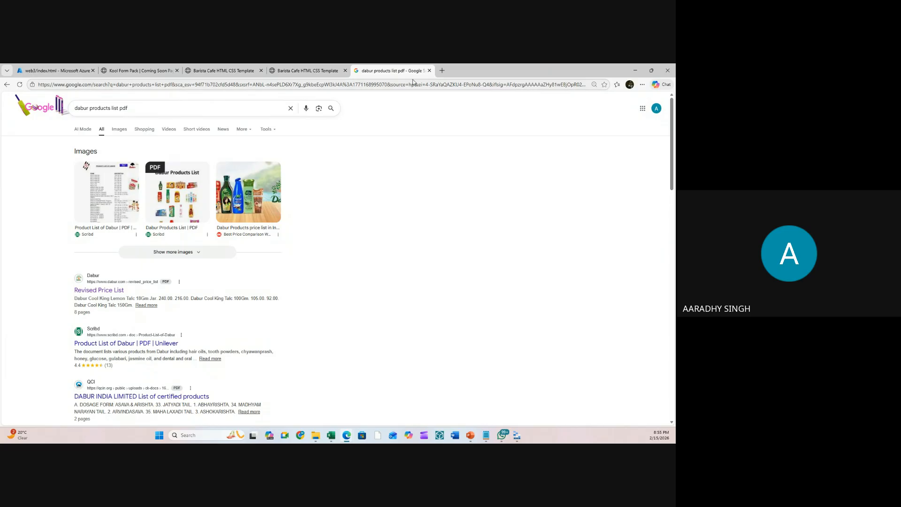
click(430, 70)
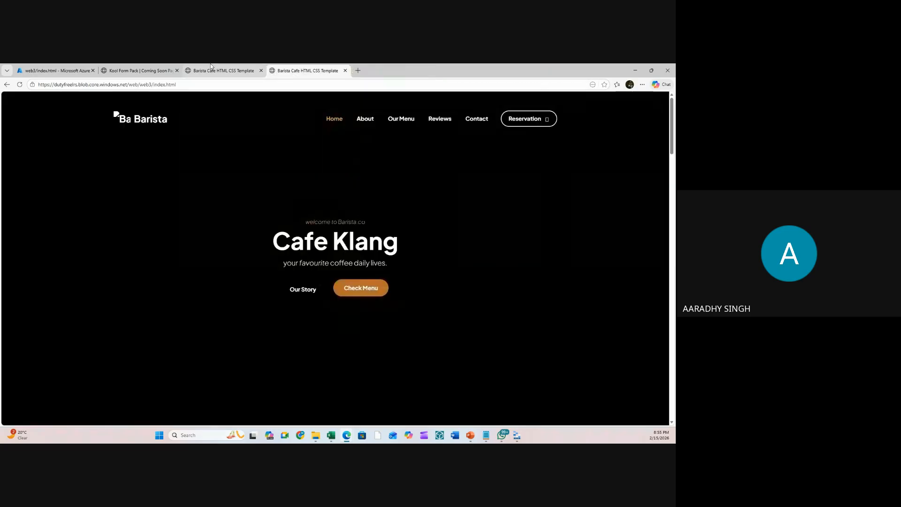
- Revisit the top of the web2 Barista page and the web1 Kool Form Pack page
click(224, 70)
scroll(299, 277, up, 15)
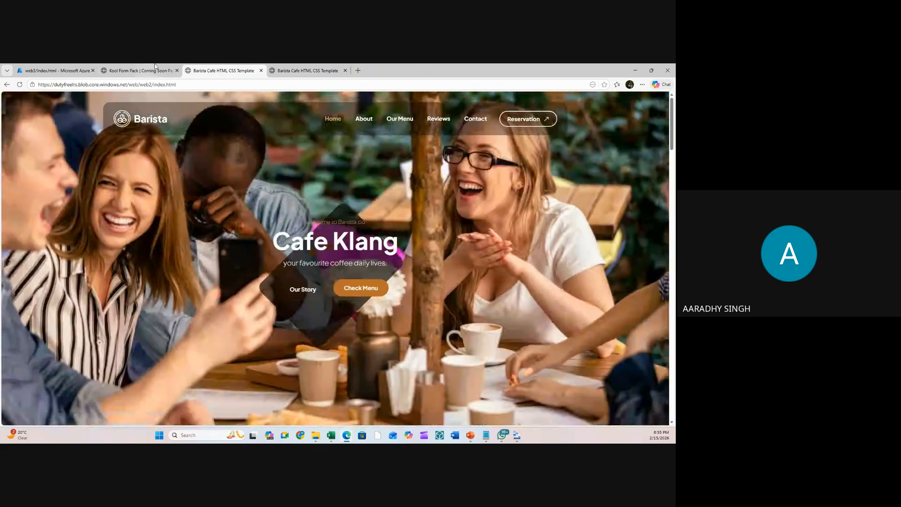
click(139, 70)
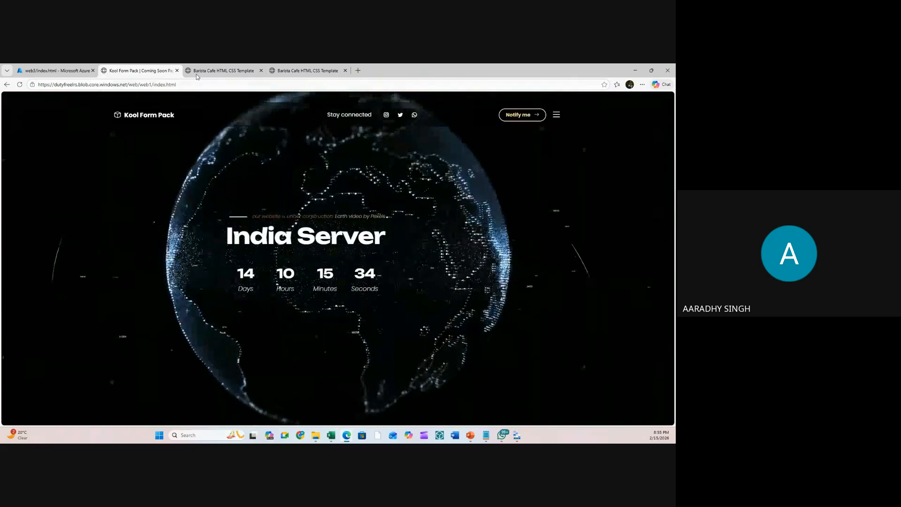
- Return to the Azure portal, close the web3/index.html details, and go back to the root of the web container
click(72, 70)
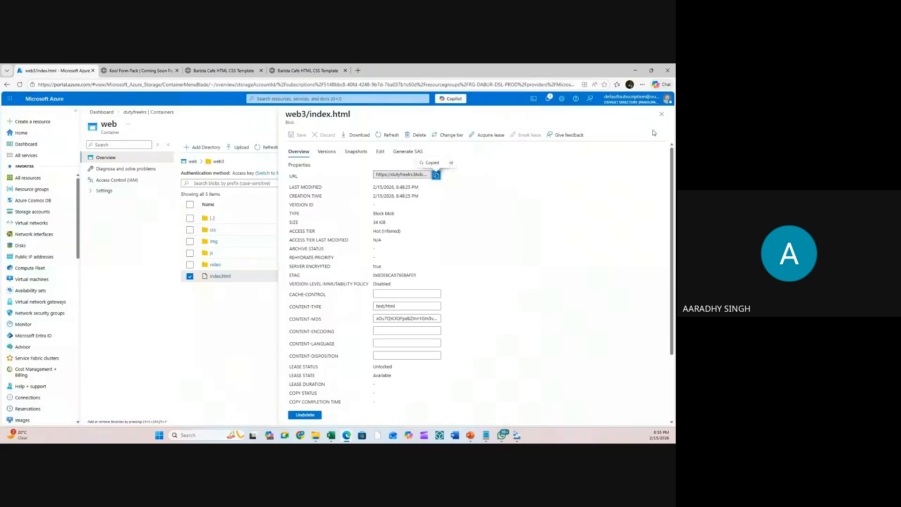
click(662, 115)
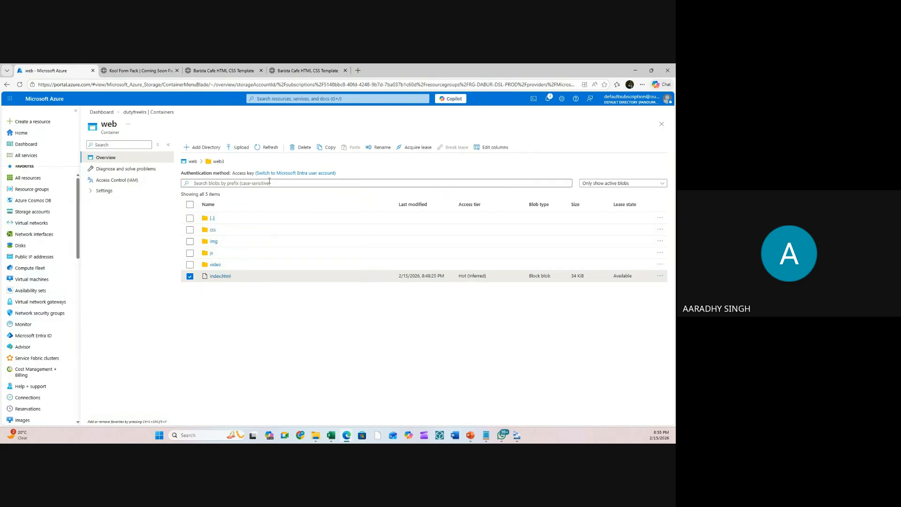
click(193, 161)
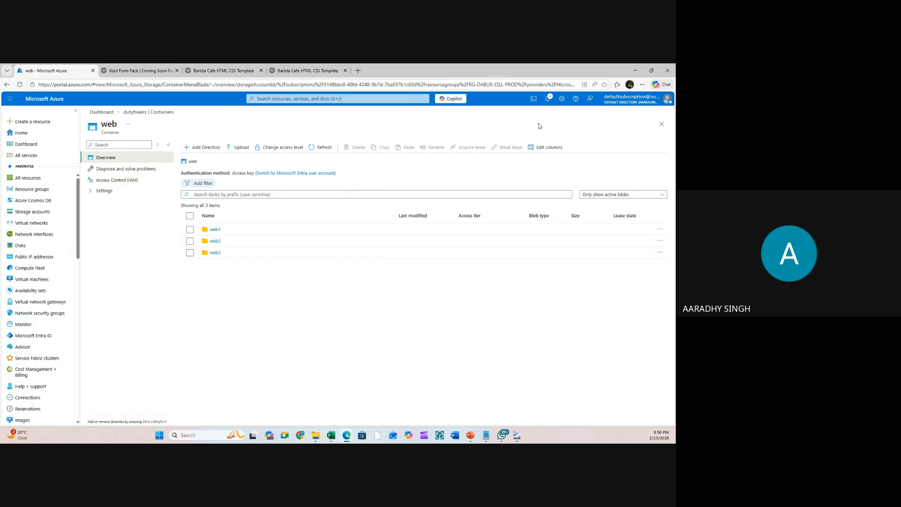
- Go to the portal dashboard and open the overview of the dutyfreelrs storage account
click(21, 146)
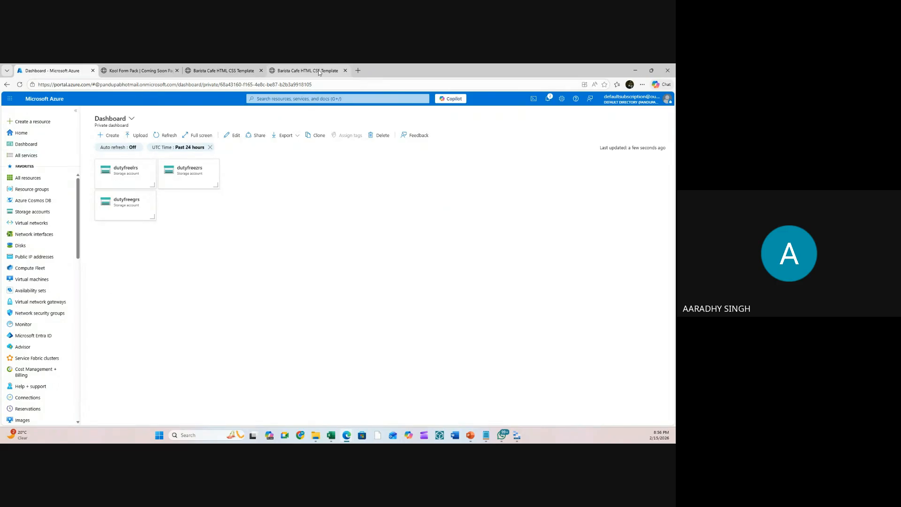
click(136, 71)
click(51, 70)
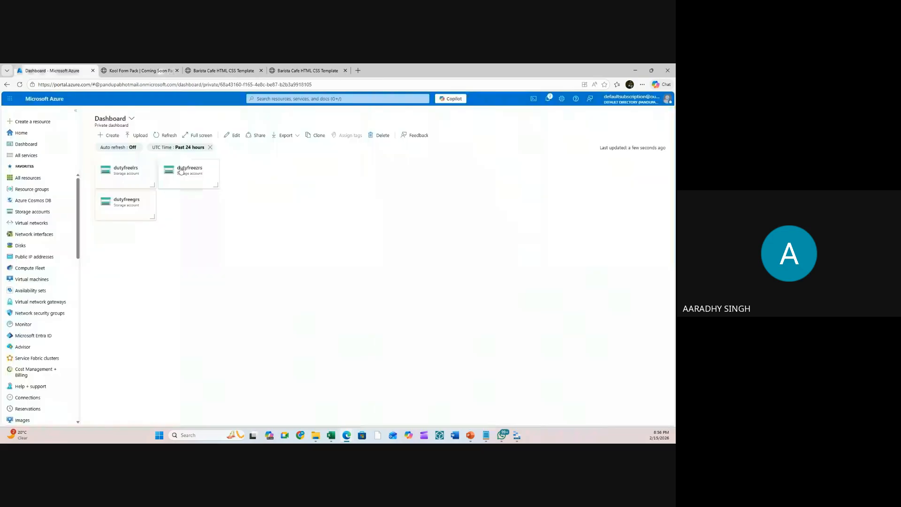
click(127, 180)
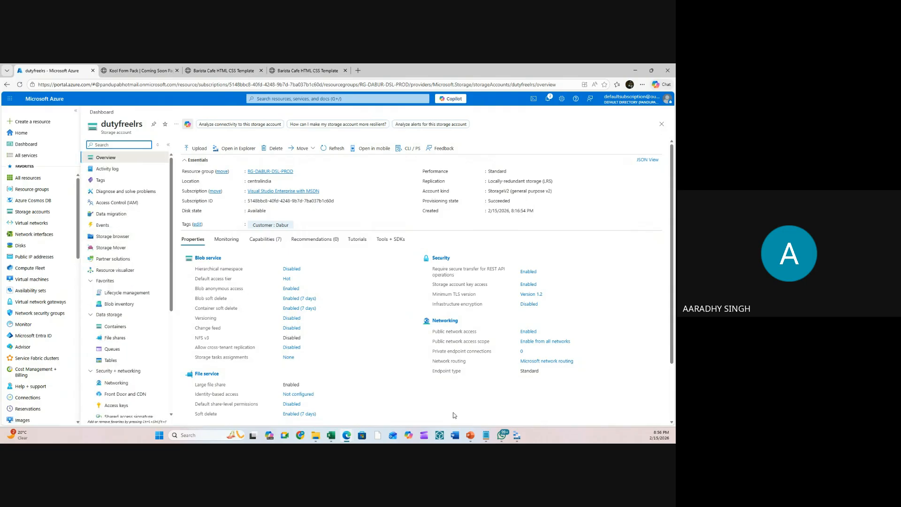
- Switch to the Azure Storage Account presentation in PowerPoint, maximize it, and start the slide show from the Account kind slide
click(470, 440)
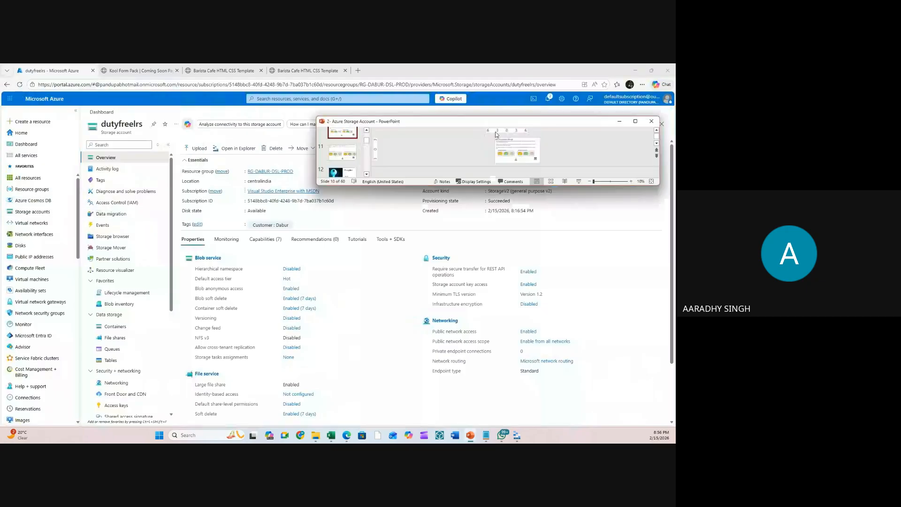
drag(537, 115, 343, 141)
double_click(342, 142)
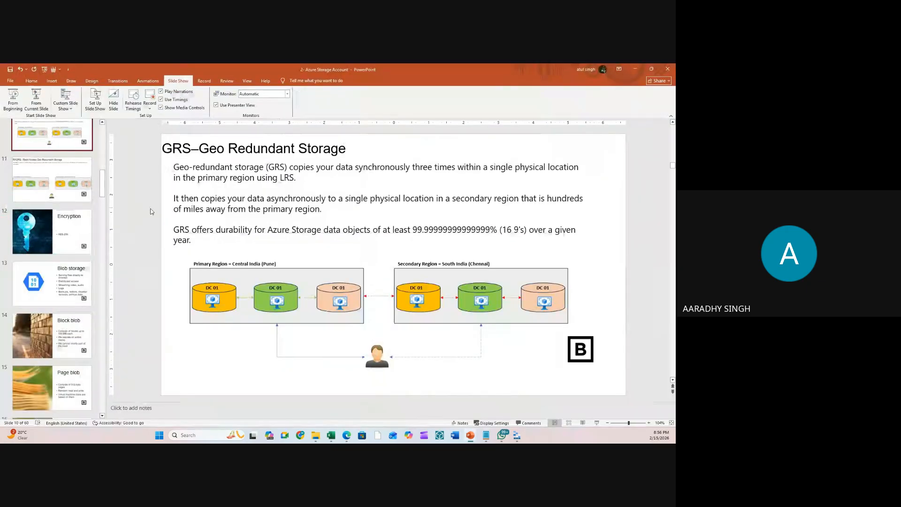
click(62, 185)
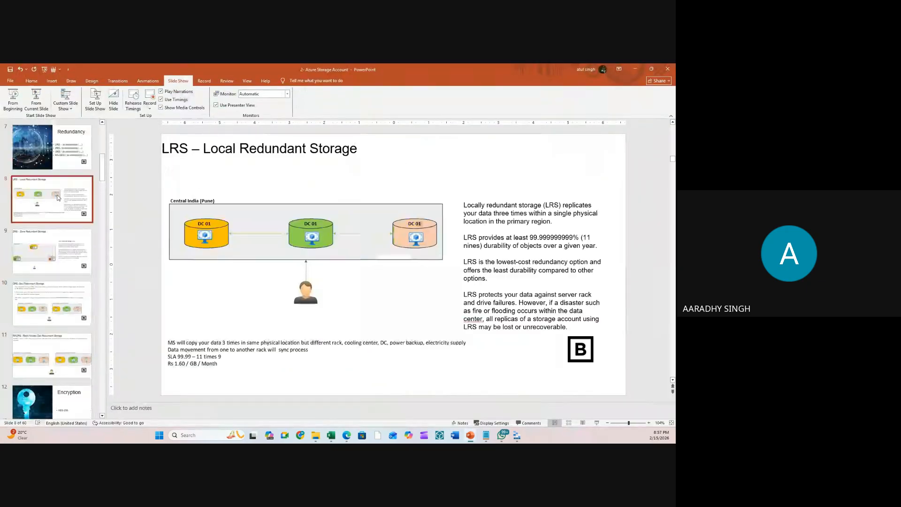
click(64, 158)
scroll(65, 171, up, 2)
click(63, 212)
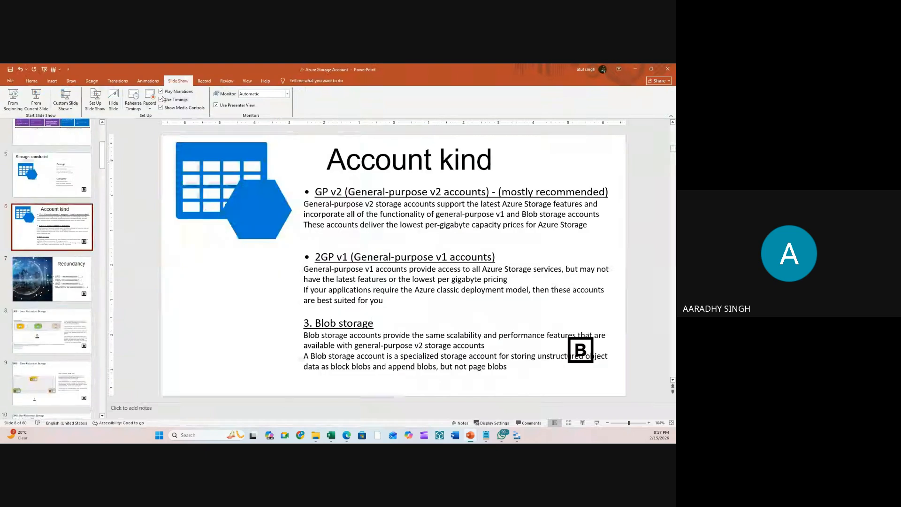
click(36, 102)
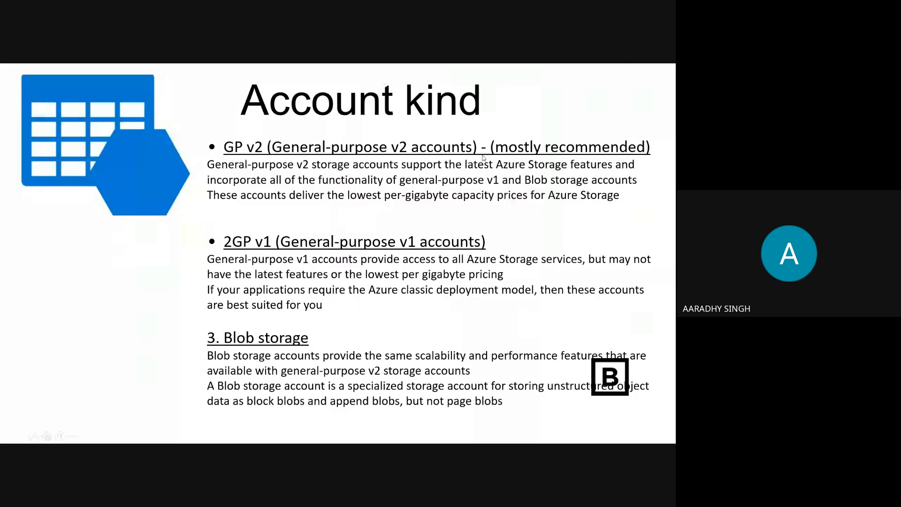
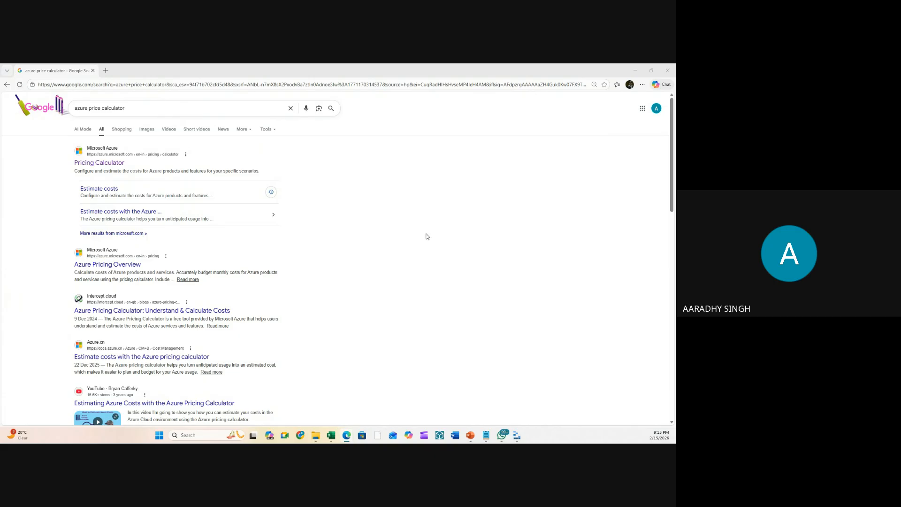
- Open the Azure Pricing Calculator from the search results and delete the existing Virtual Machines estimate
click(108, 163)
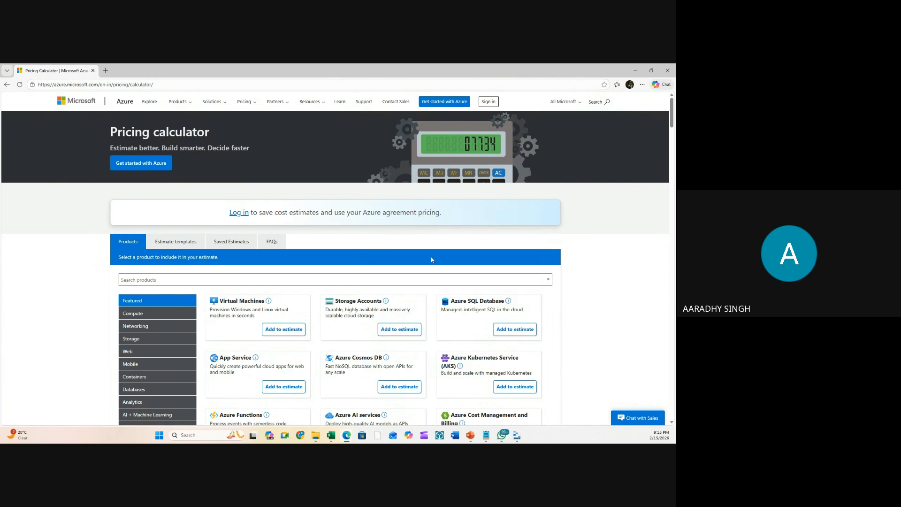
scroll(431, 257, down, 10)
click(546, 183)
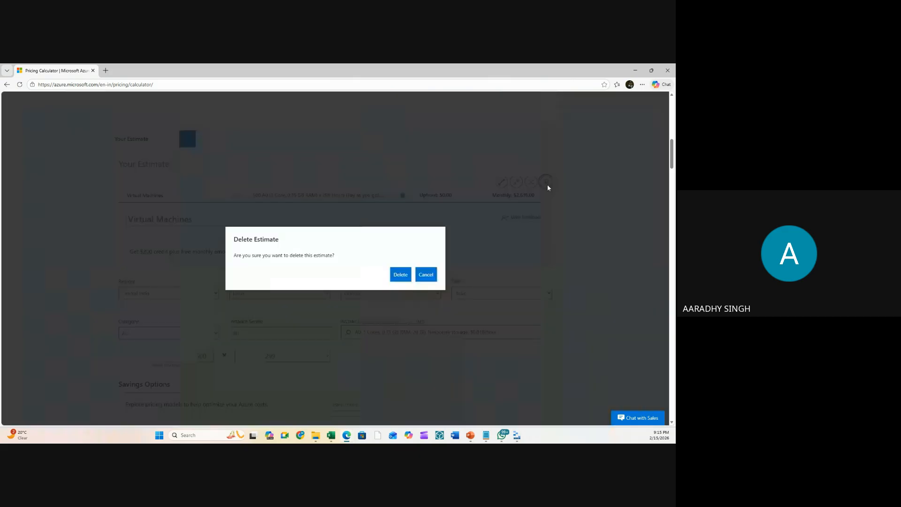
click(401, 275)
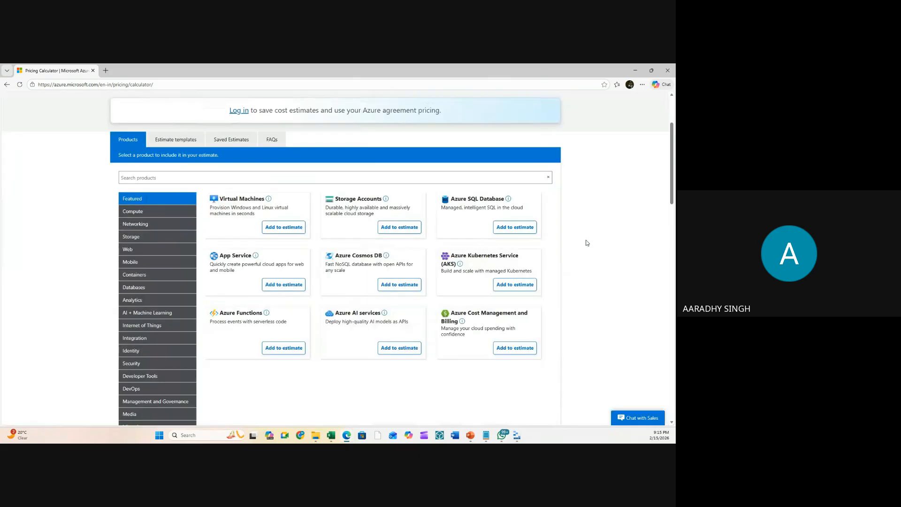
scroll(587, 243, up, 2)
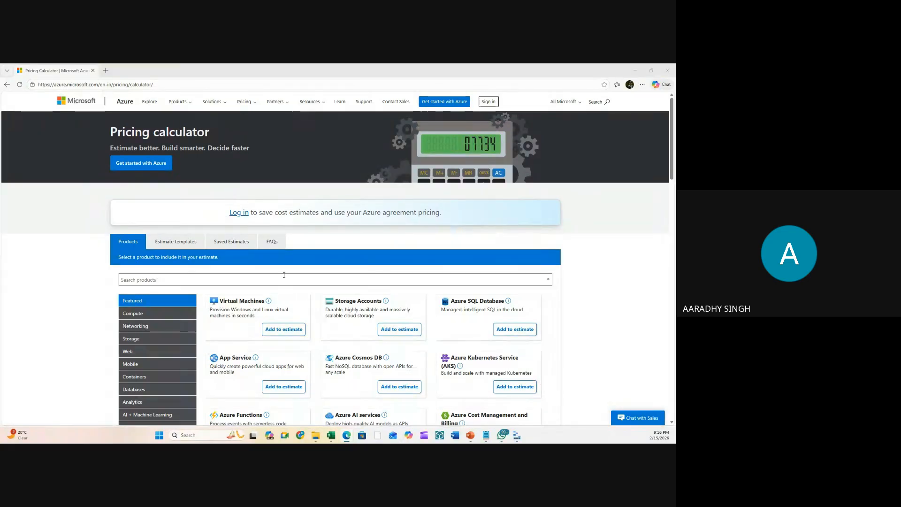
- Search the calculator's products for "storag" and add Storage Accounts to the estimate
click(207, 280)
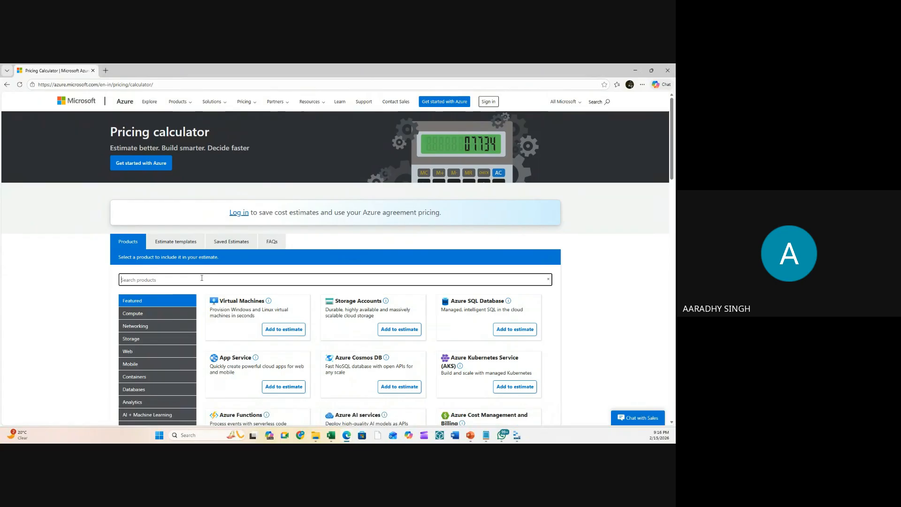
text(storag)
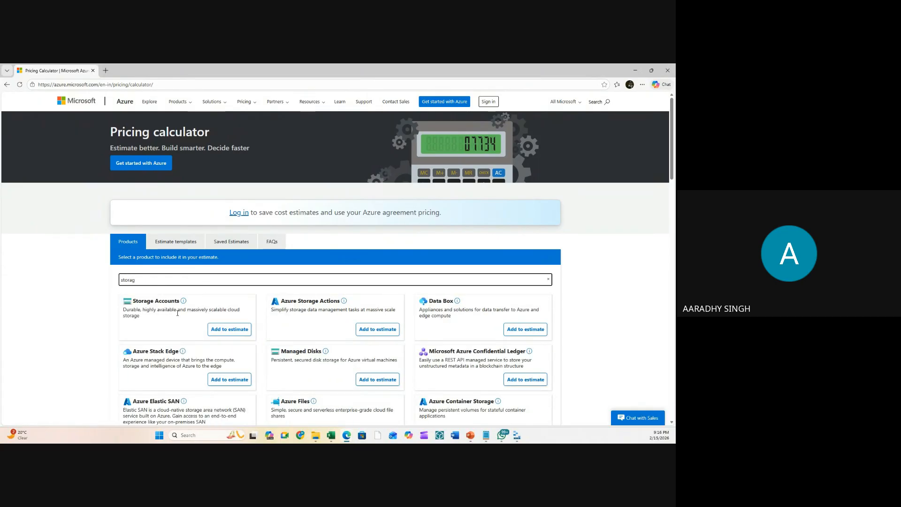
click(232, 329)
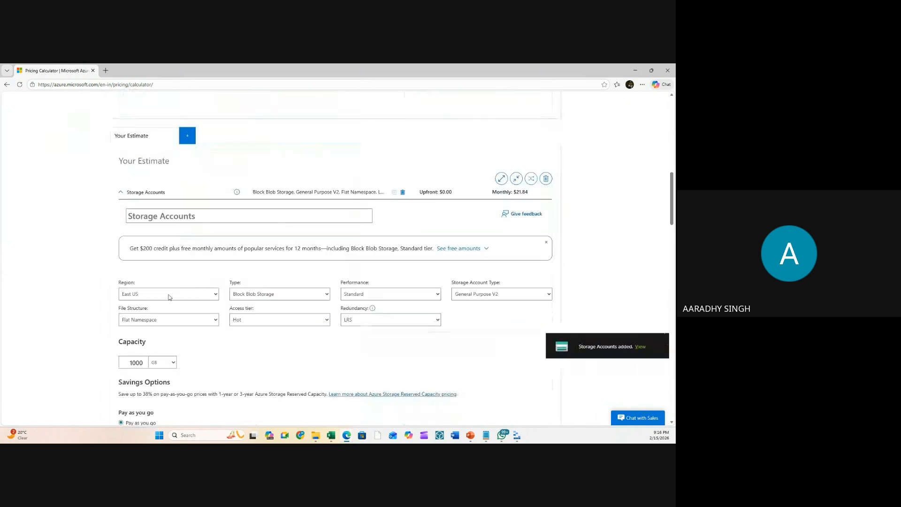
- Set the Storage Accounts estimate's region to Central India
click(169, 297)
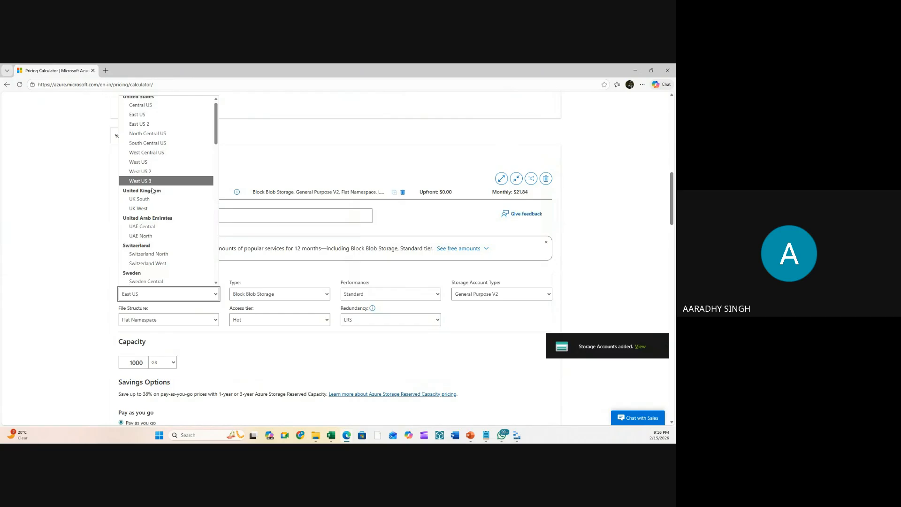
scroll(159, 214, up, 1)
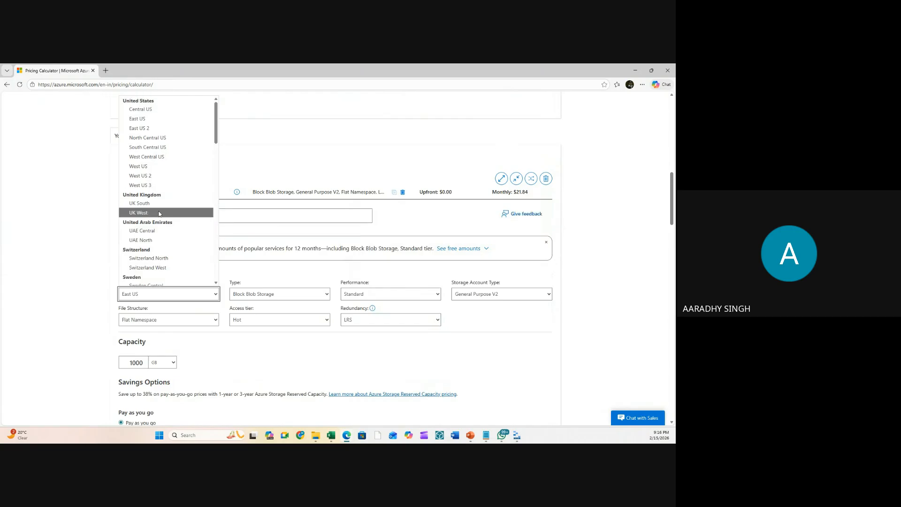
key(Down)
key(Down)
key(Down)
key(Down)
key(Down)
key(Down)
key(Down)
key(Down)
key(Down)
key(Down)
key(Down)
key(Down)
key(Down)
key(Down)
key(Down)
key(Down)
key(Down)
key(Down)
key(Down)
key(Down)
key(Up)
key(Up)
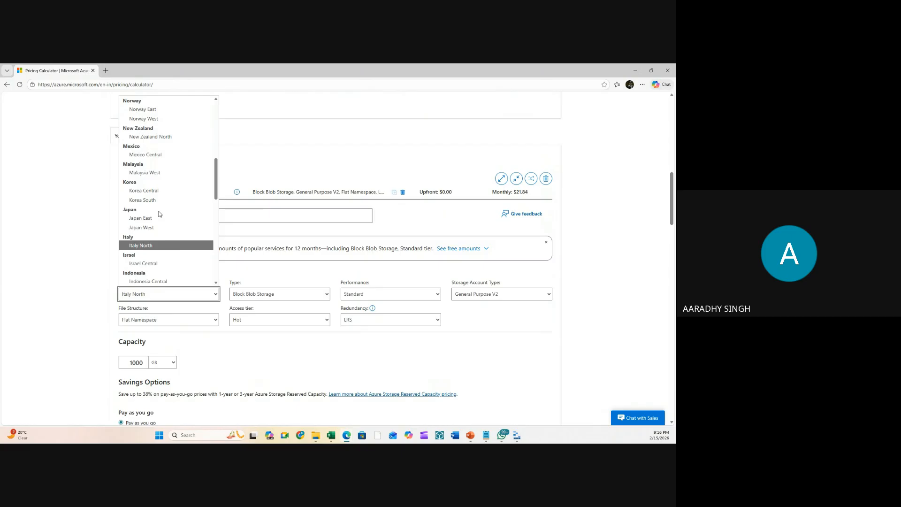
key(Down)
key(Down)
scroll(158, 211, up, 6)
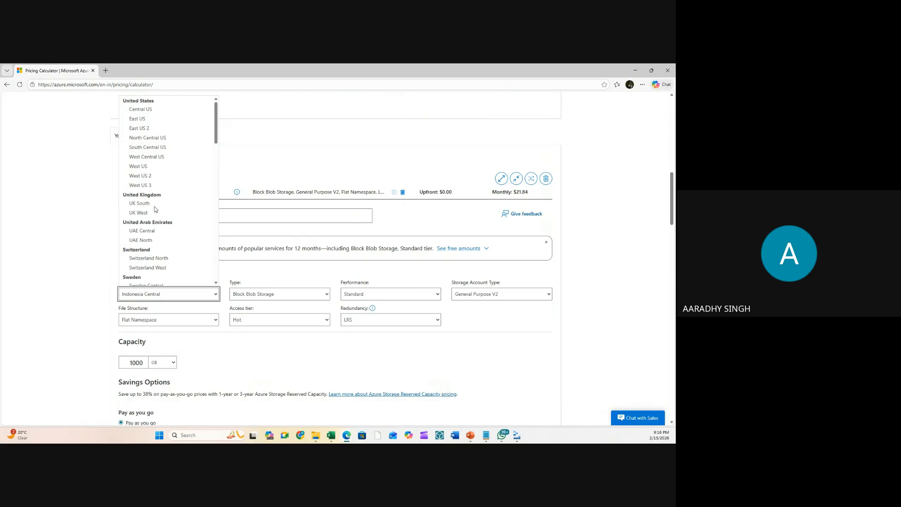
scroll(160, 220, down, 10)
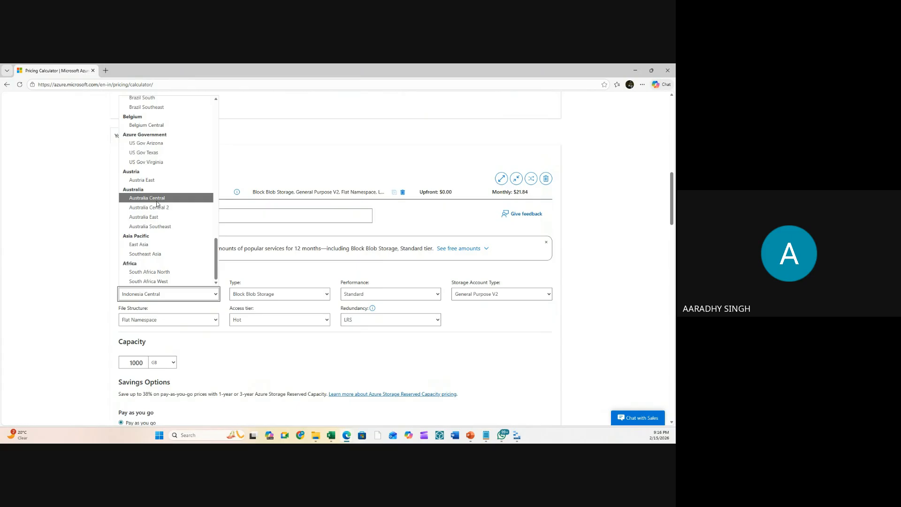
scroll(157, 203, up, 4)
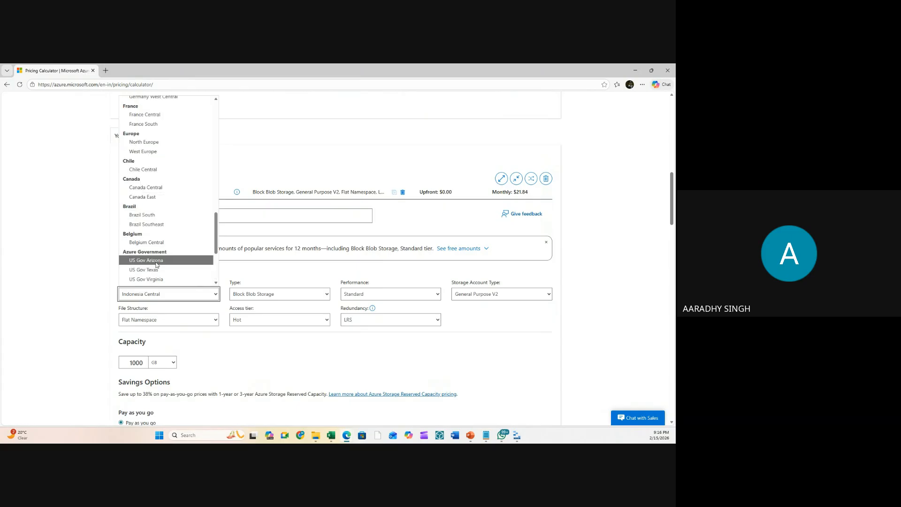
scroll(159, 249, up, 4)
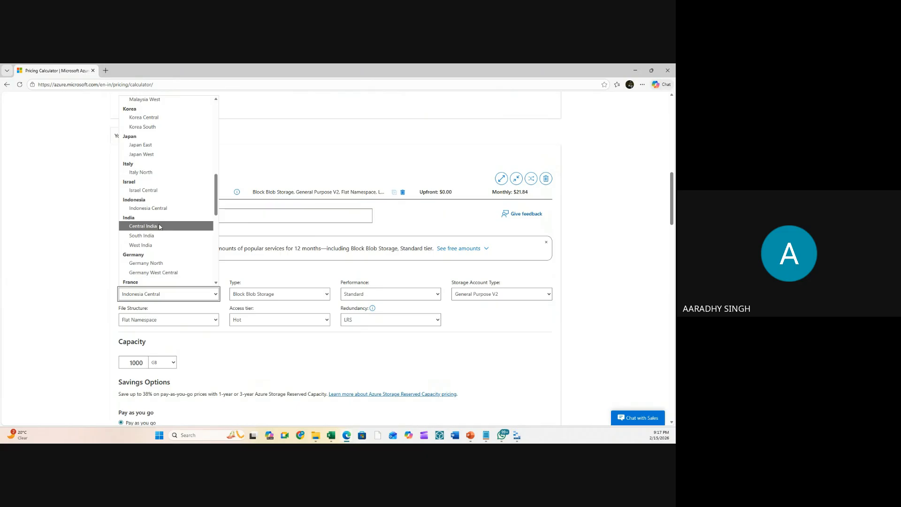
click(159, 227)
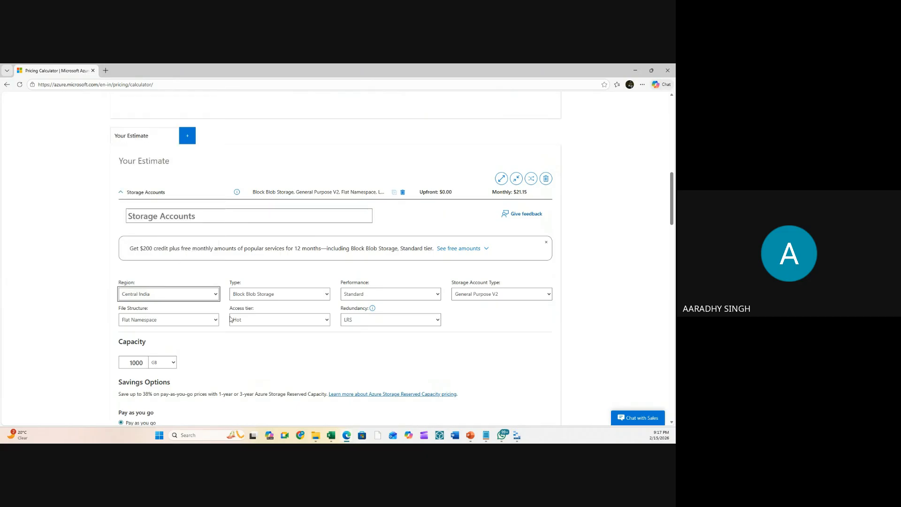
- Try a storage capacity of 1 GB, and set the capacity to 100 GB
scroll(195, 259, down, 2)
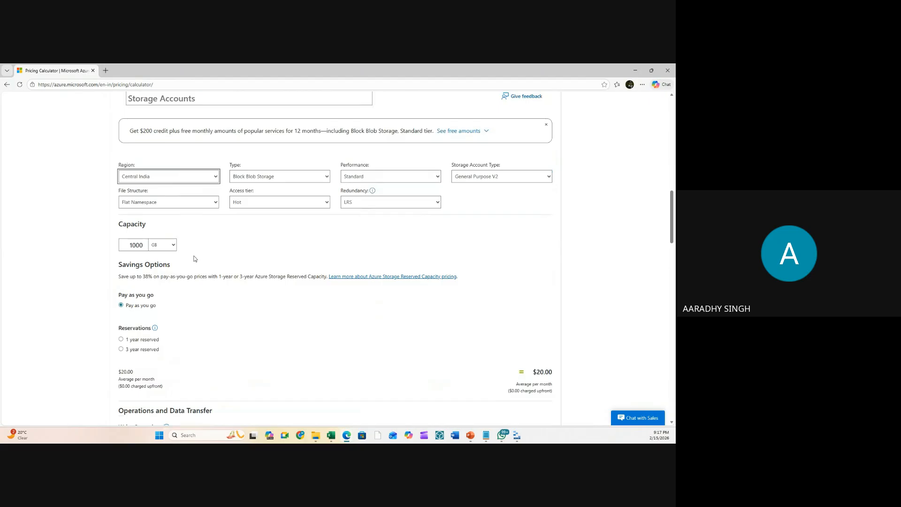
double_click(137, 245)
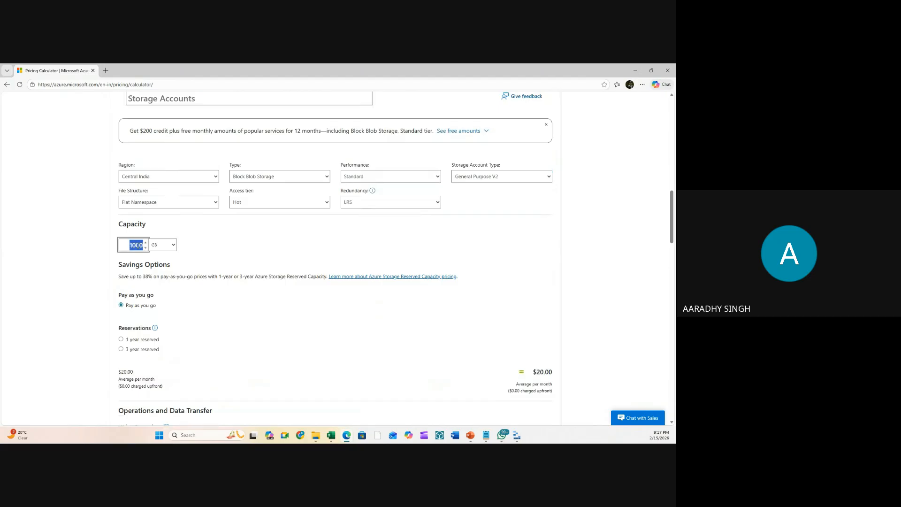
text(100)
click(404, 239)
click(142, 244)
text(1)
key(BackSpace)
key(BackSpace)
key(BackSpace)
double_click(141, 244)
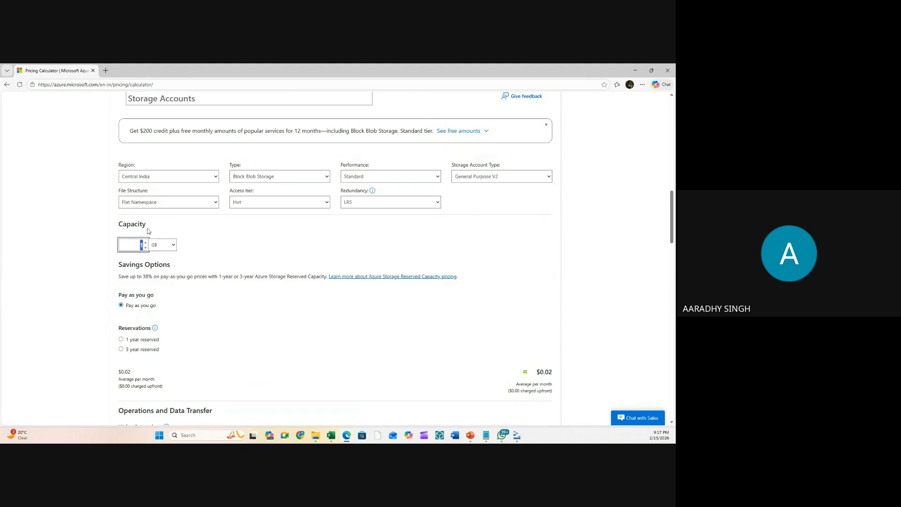
text(100)
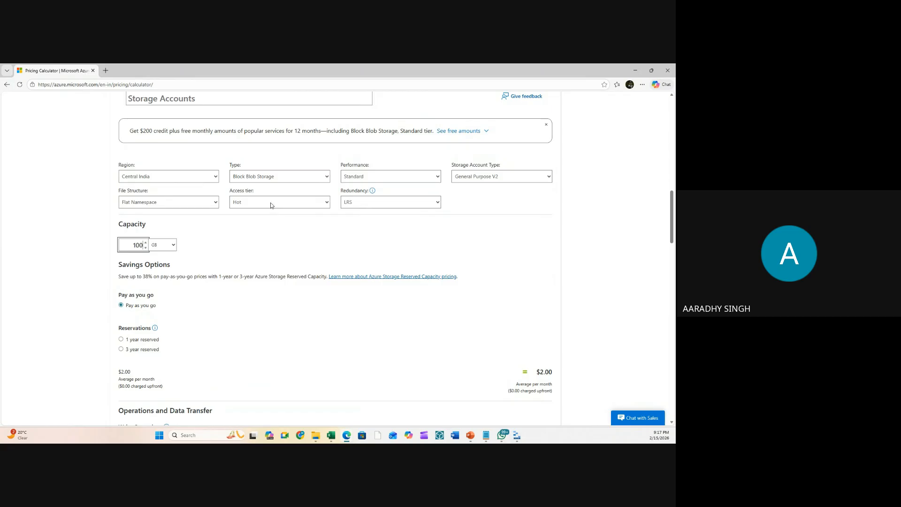
click(395, 243)
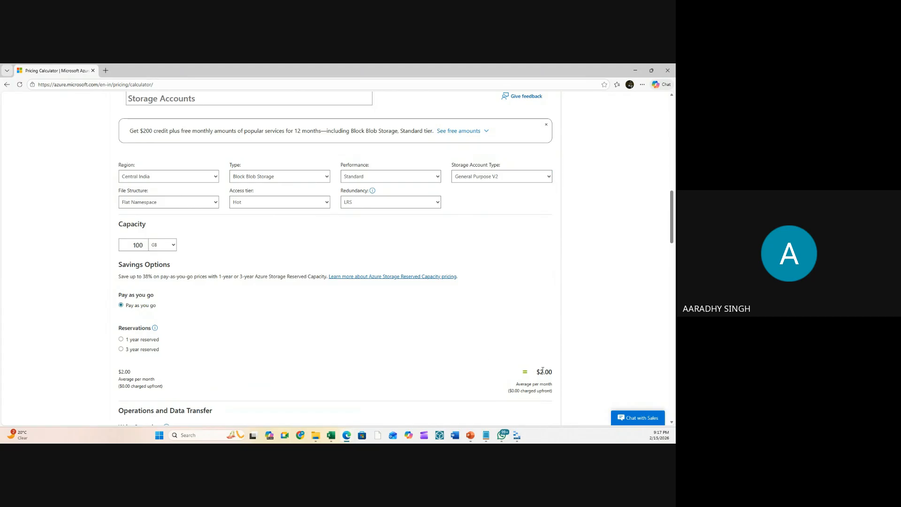
- Try the Cool and Cold access tiers in turn and check the capacity cost of each
click(291, 203)
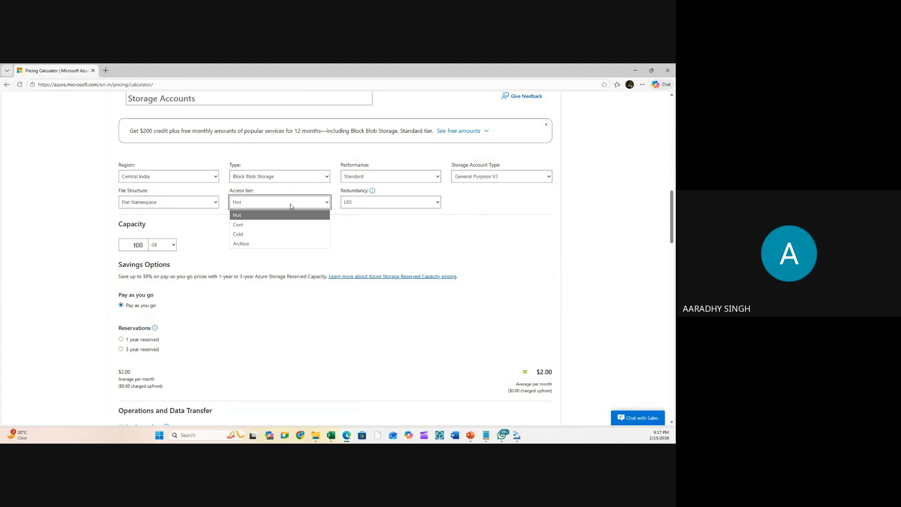
click(261, 225)
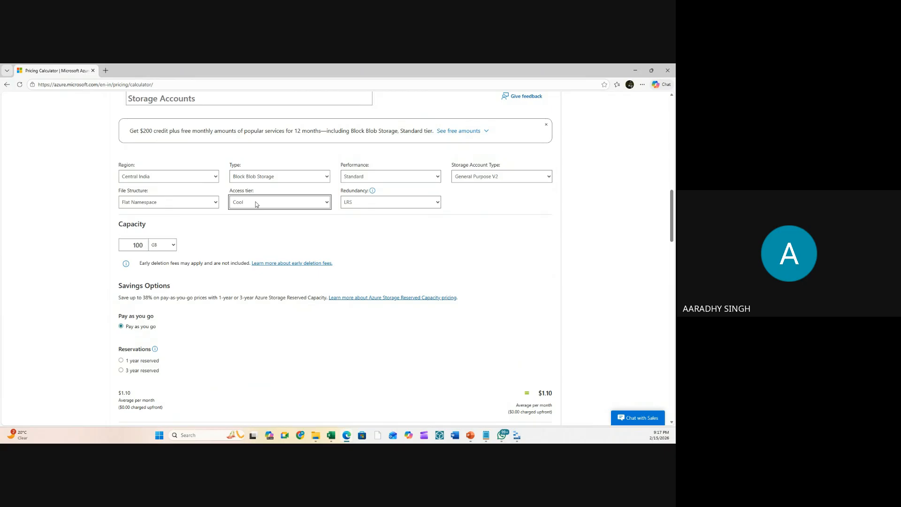
click(257, 204)
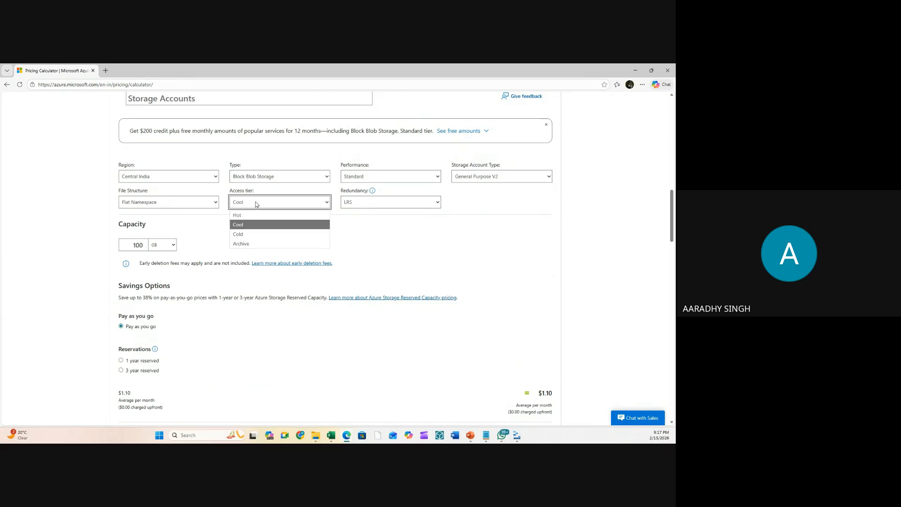
click(244, 234)
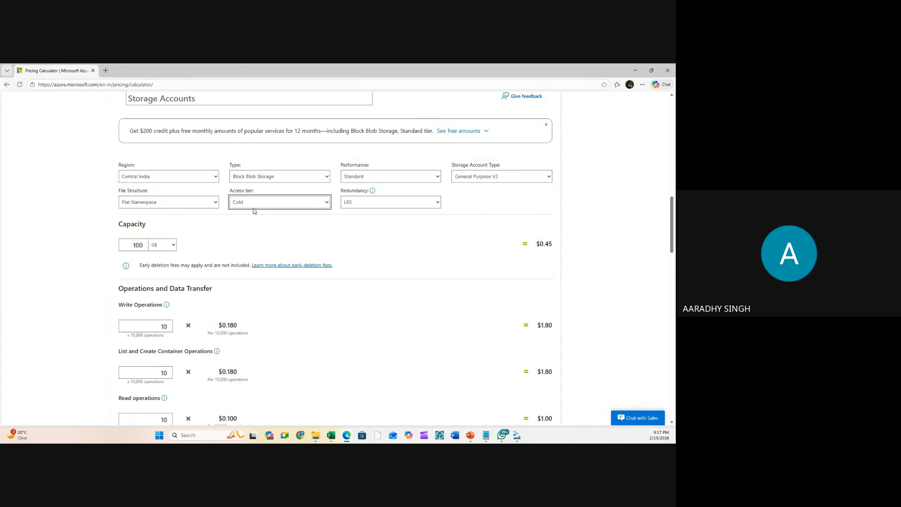
scroll(543, 252, down, 10)
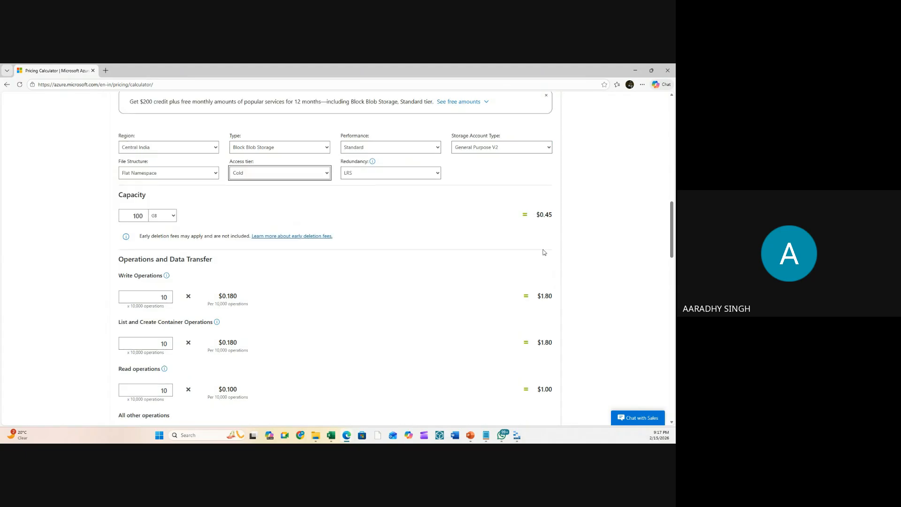
scroll(542, 252, up, 10)
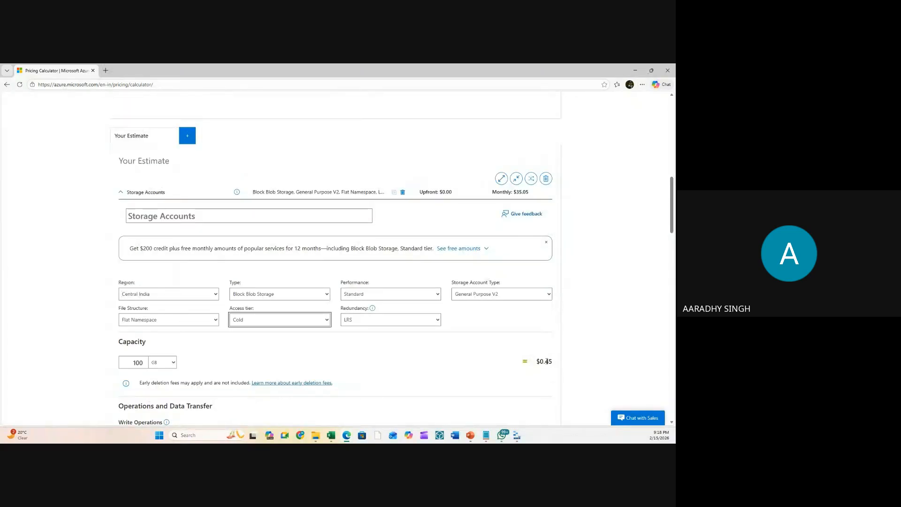
double_click(547, 361)
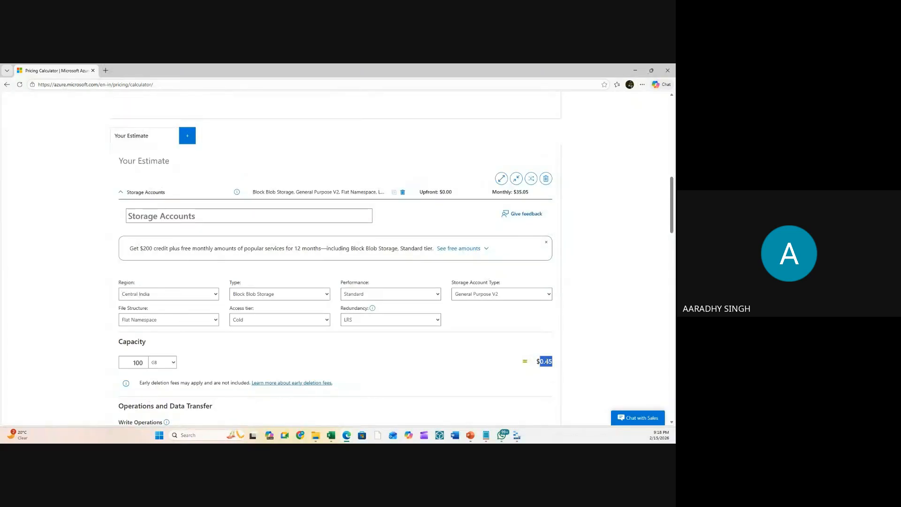
- Change the access tier to Archive and check the average monthly pay-as-you-go storage cost
click(248, 324)
click(249, 360)
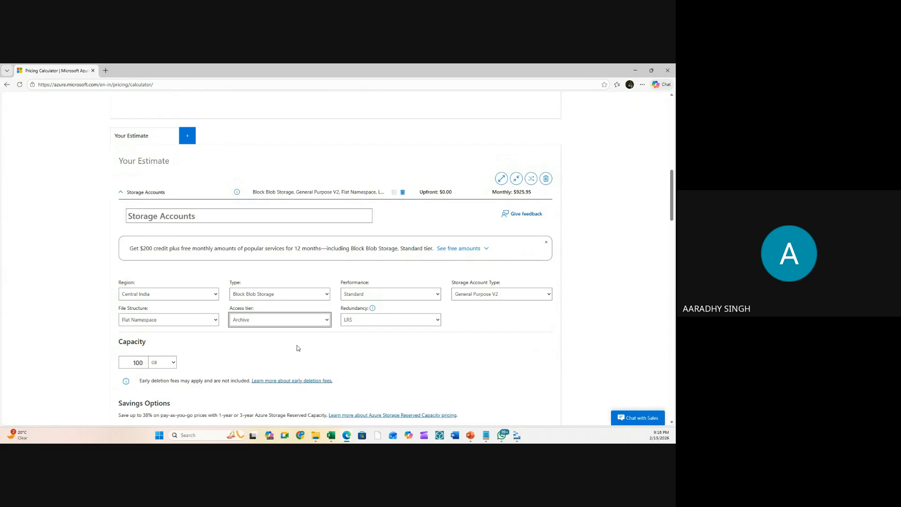
scroll(298, 348, down, 20)
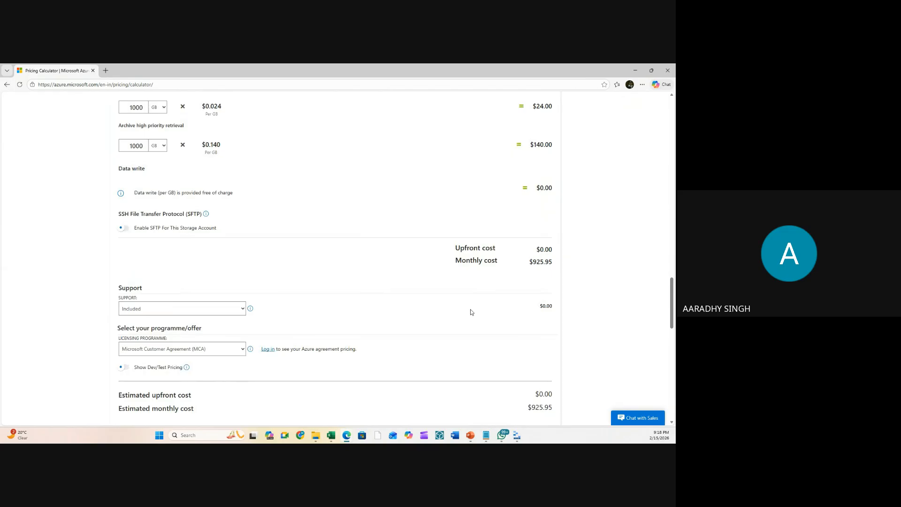
scroll(471, 312, up, 10)
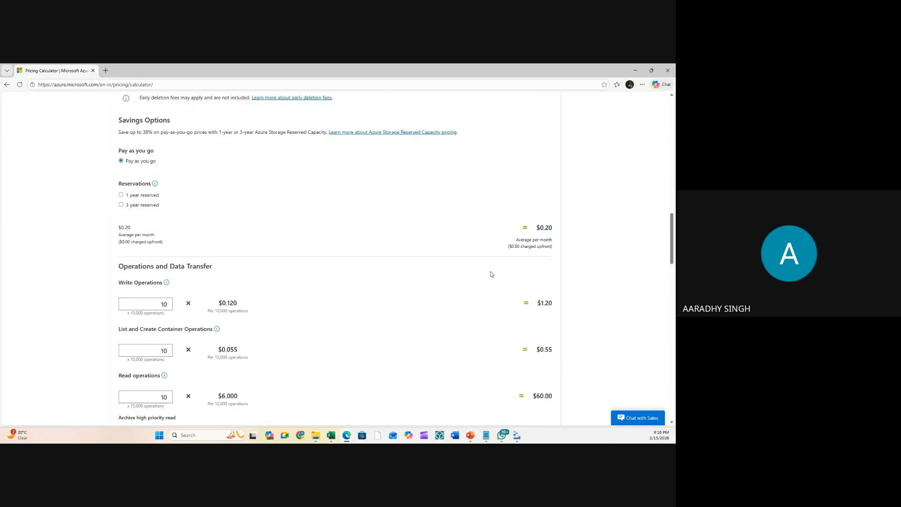
scroll(492, 274, down, 1)
triple_click(546, 217)
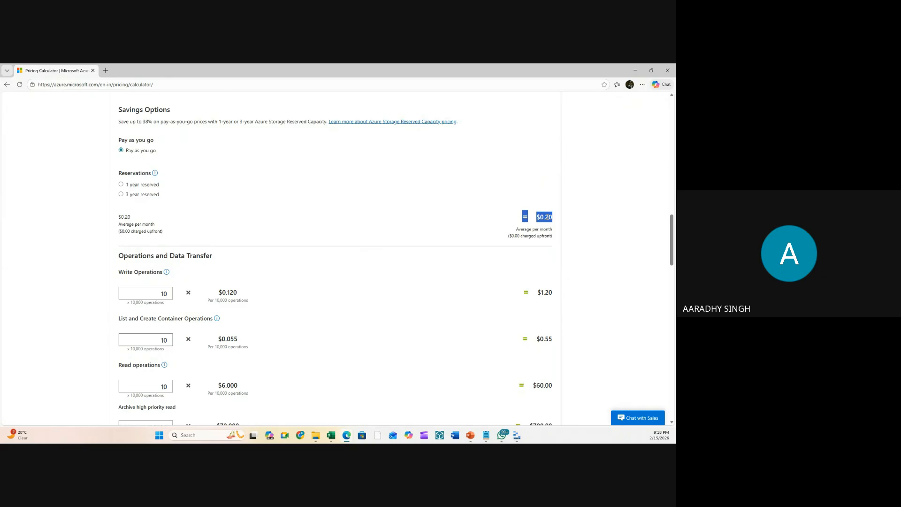
- Set the access tier back to Hot and check its average monthly cost for comparison
scroll(545, 219, up, 6)
click(256, 321)
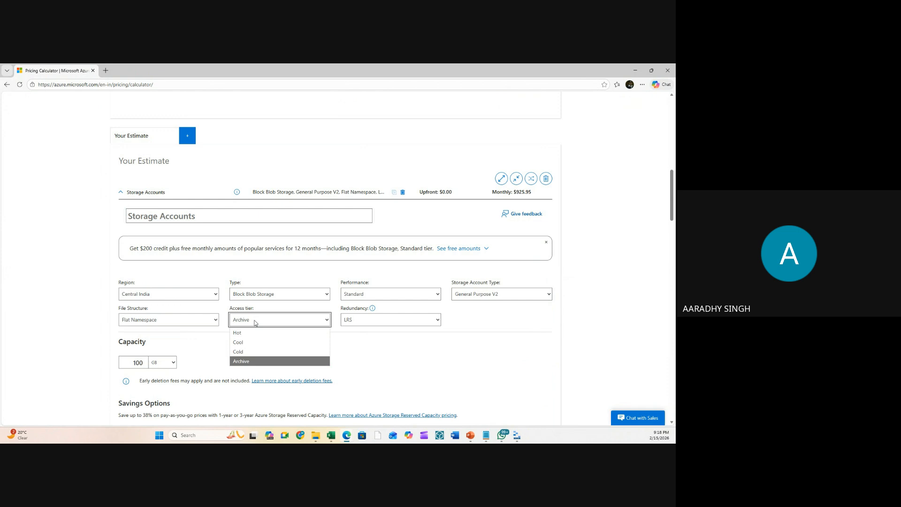
click(244, 332)
scroll(392, 284, down, 5)
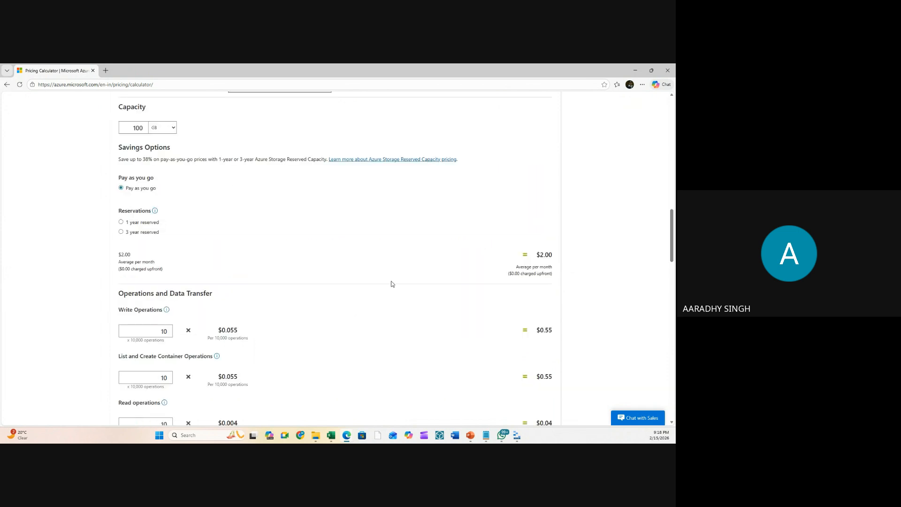
triple_click(545, 255)
- Change the redundancy to ZRS and check the average monthly storage cost
scroll(545, 305, up, 3)
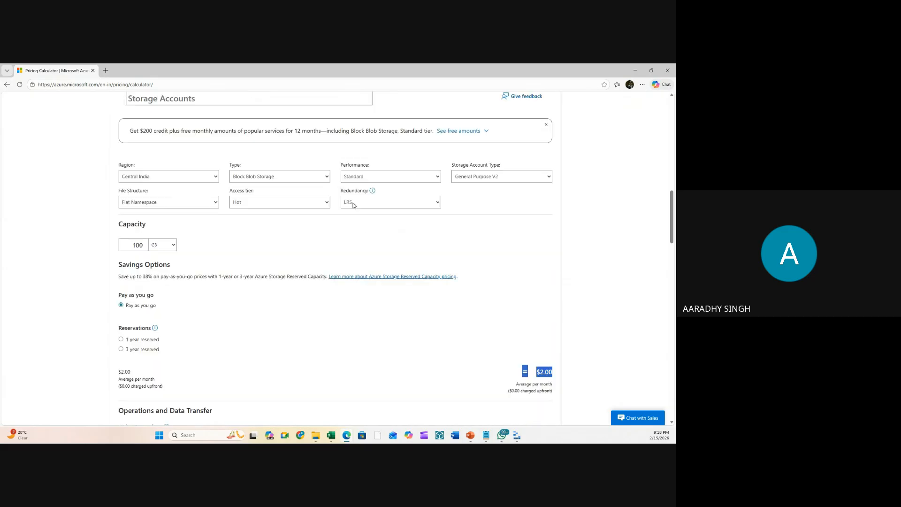
click(353, 205)
click(354, 220)
click(348, 227)
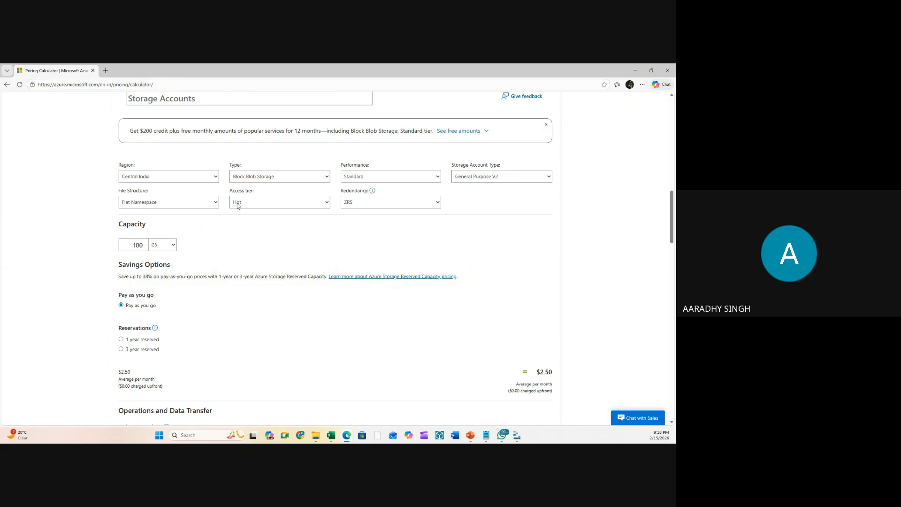
double_click(545, 372)
- Change the redundancy to GRS and highlight the average monthly storage cost
click(376, 201)
click(352, 238)
click(376, 202)
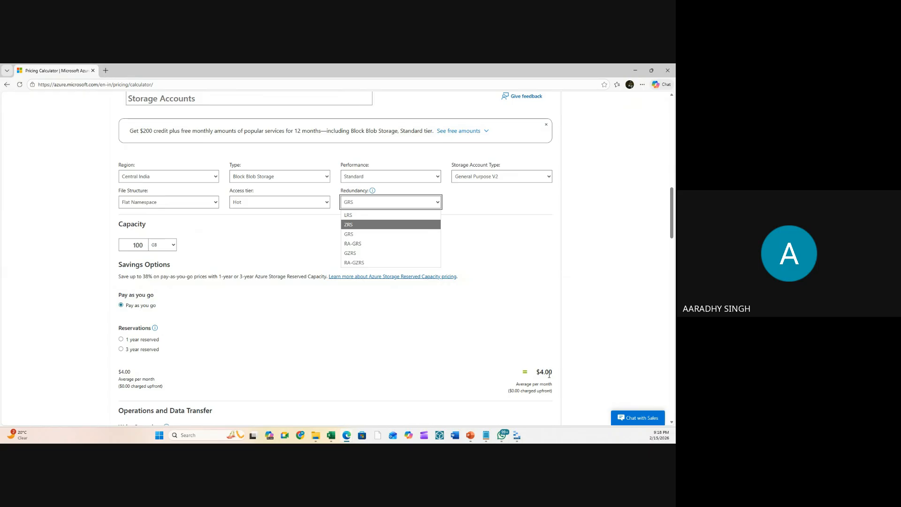
drag(550, 375, 553, 374)
- Change the redundancy to RA-GRS and check the average monthly storage cost and the available access tiers
click(372, 204)
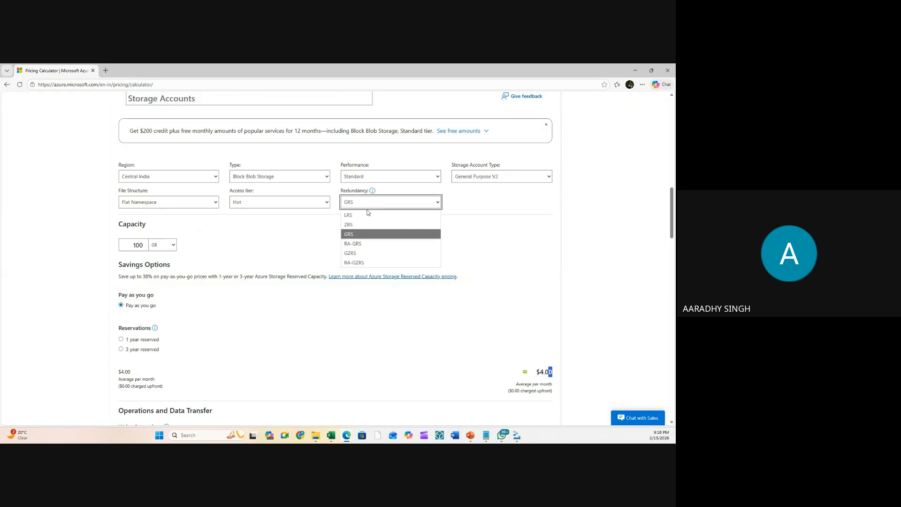
click(352, 240)
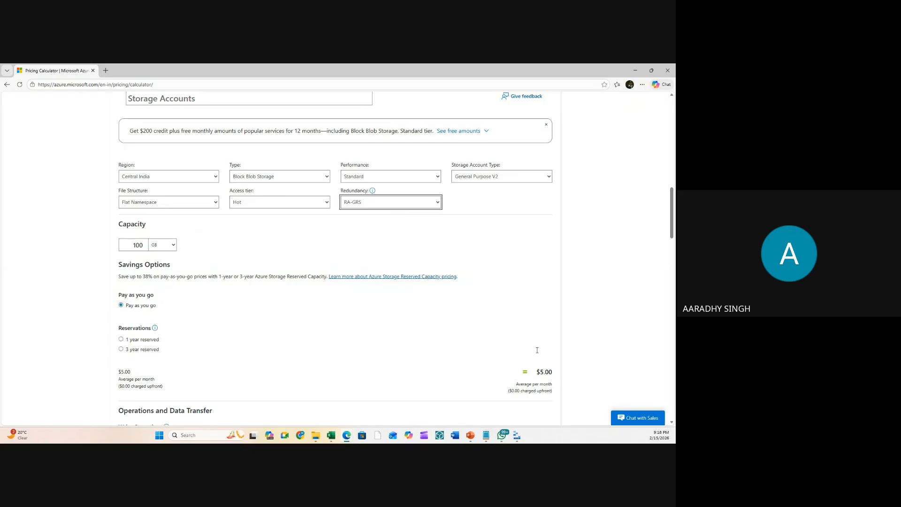
click(286, 202)
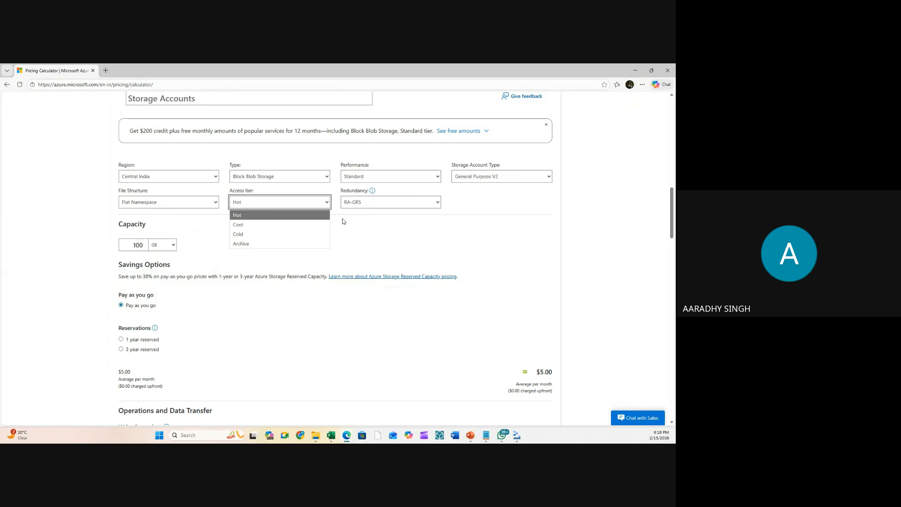
click(343, 222)
click(269, 204)
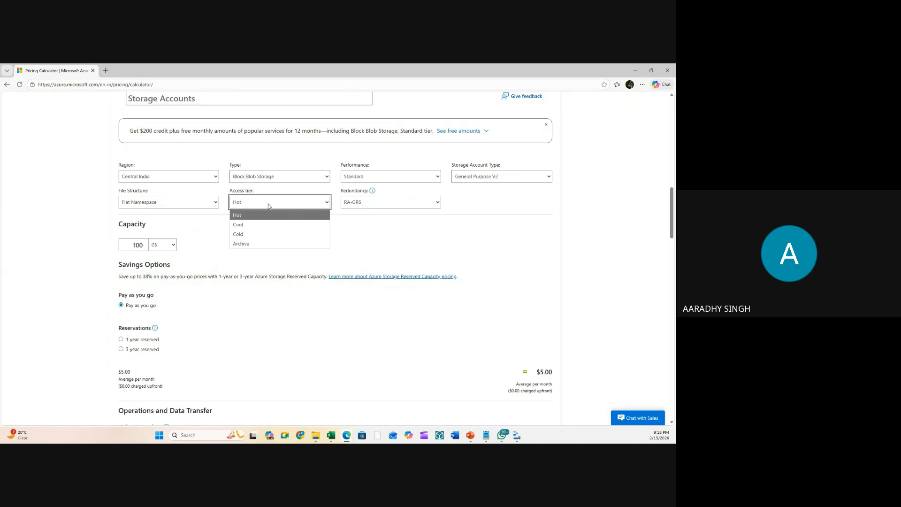
- Set the storage account's capacity to 1 GB
click(152, 239)
double_click(136, 245)
text(1)
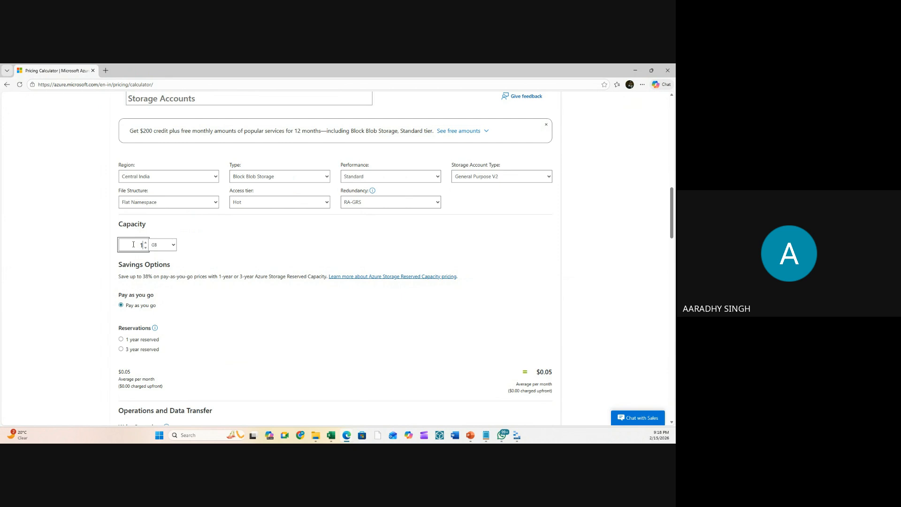
click(314, 233)
- Change the redundancy to LRS and highlight the average monthly pay-as-you-go storage cost
click(420, 206)
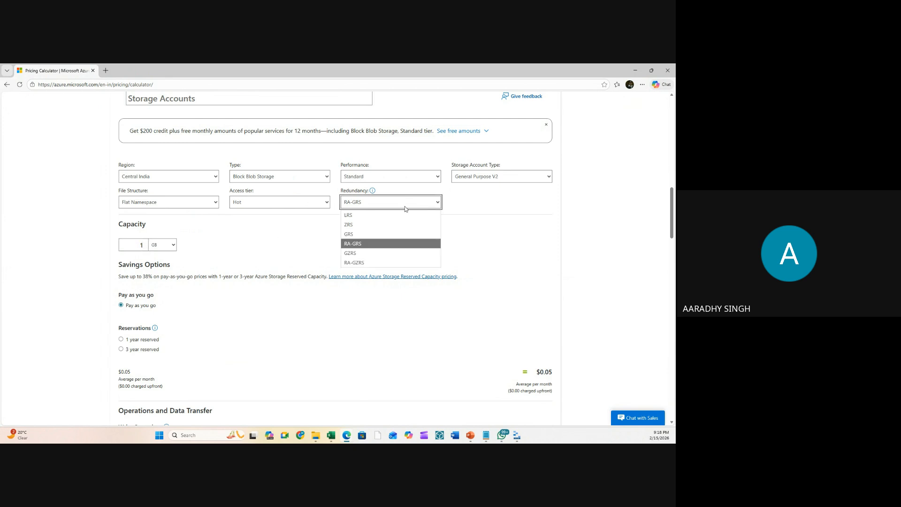
click(425, 219)
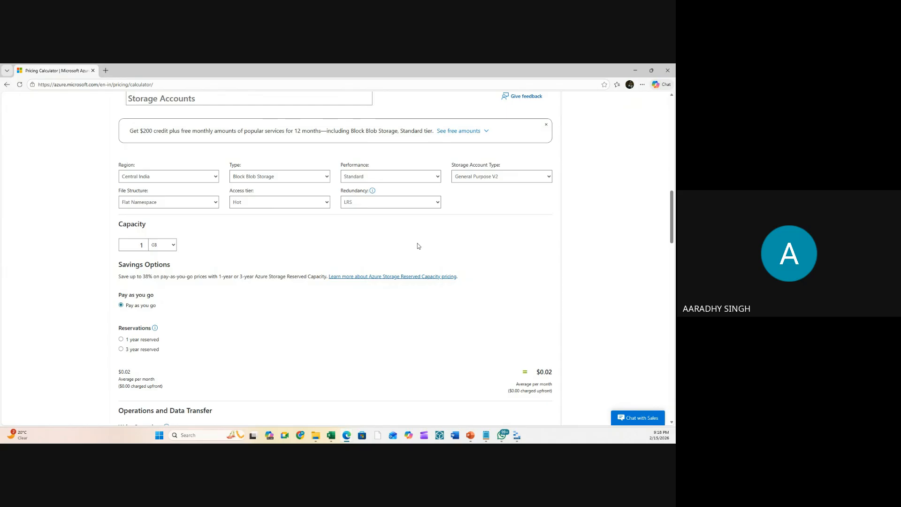
scroll(418, 243, down, 3)
double_click(546, 255)
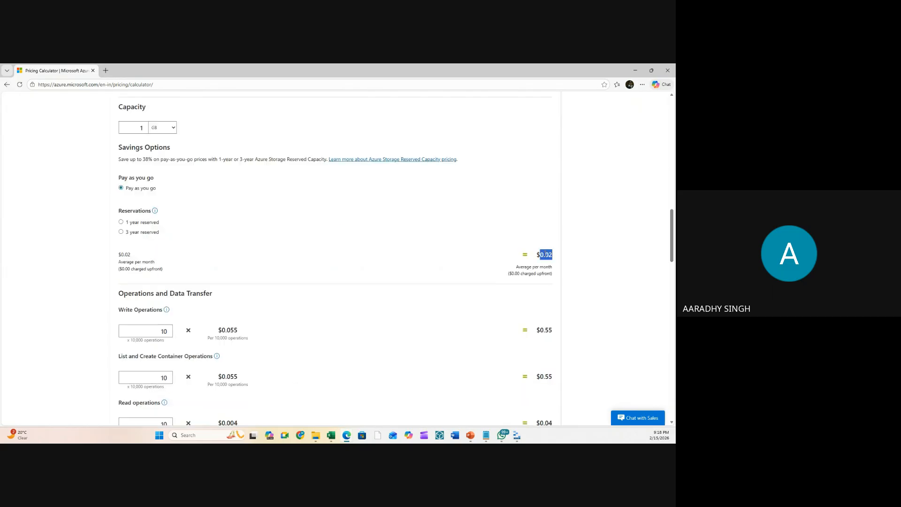
- Switch the estimate's currency to India – Rupee (₹) INR
scroll(284, 302, down, 15)
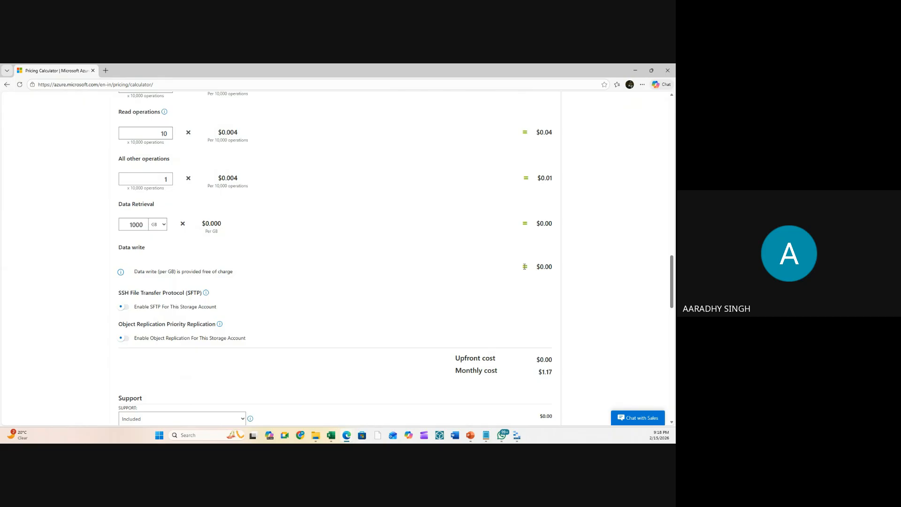
scroll(284, 302, up, 4)
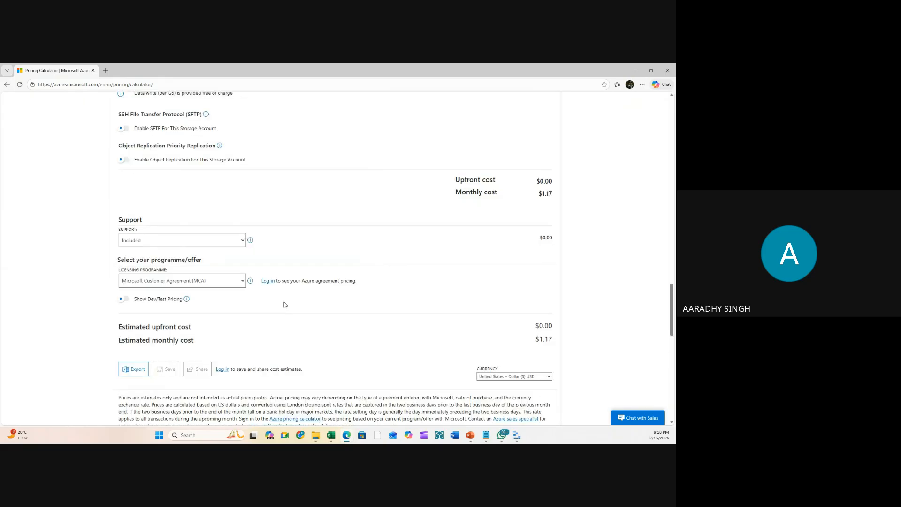
click(524, 376)
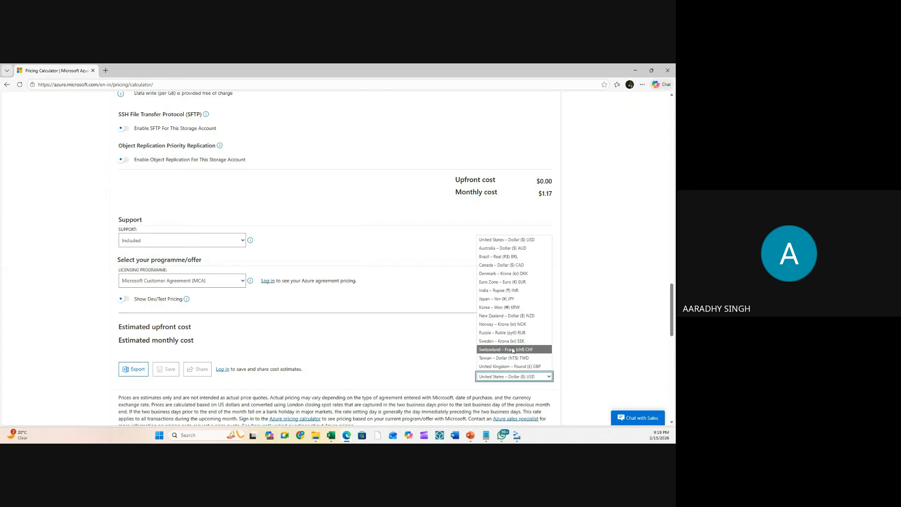
click(500, 290)
- Review the storage account configuration and highlight its average monthly storage cost in rupees
scroll(617, 259, up, 5)
scroll(617, 259, up, 8)
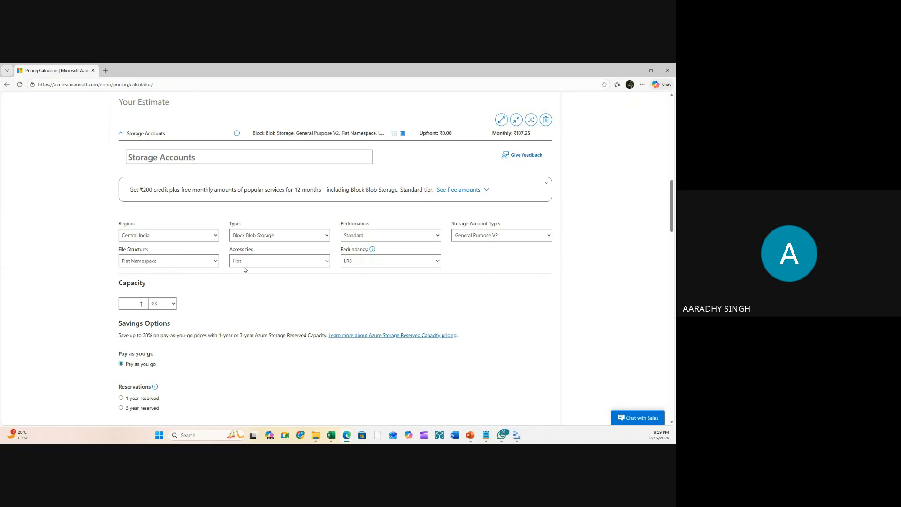
scroll(259, 253, down, 3)
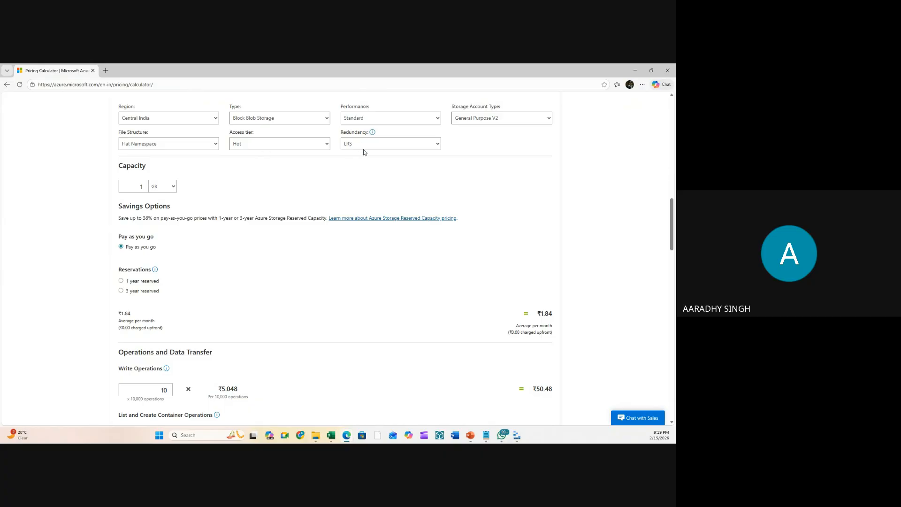
double_click(546, 315)
- Highlight the costs of the write operations and read operations under Operations and Data Transfer
scroll(546, 314, down, 3)
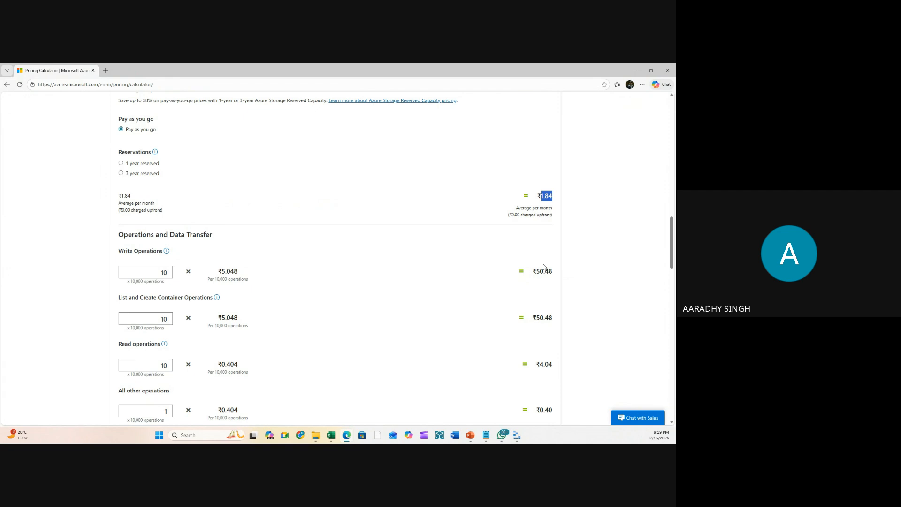
scroll(551, 215, down, 1)
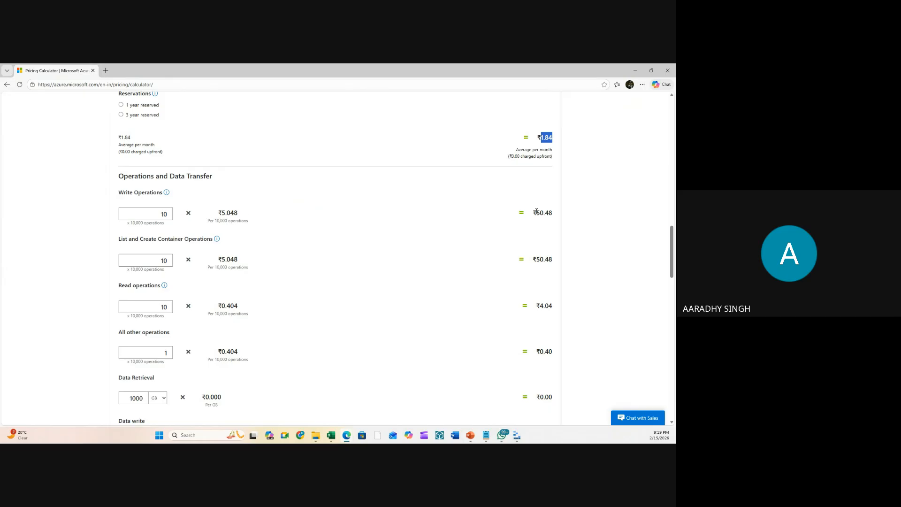
drag(536, 212, 555, 215)
click(544, 213)
drag(545, 307, 554, 308)
- Highlight the total monthly cost for LRS and review the storage, operations and data transfer charges behind it
scroll(553, 308, down, 5)
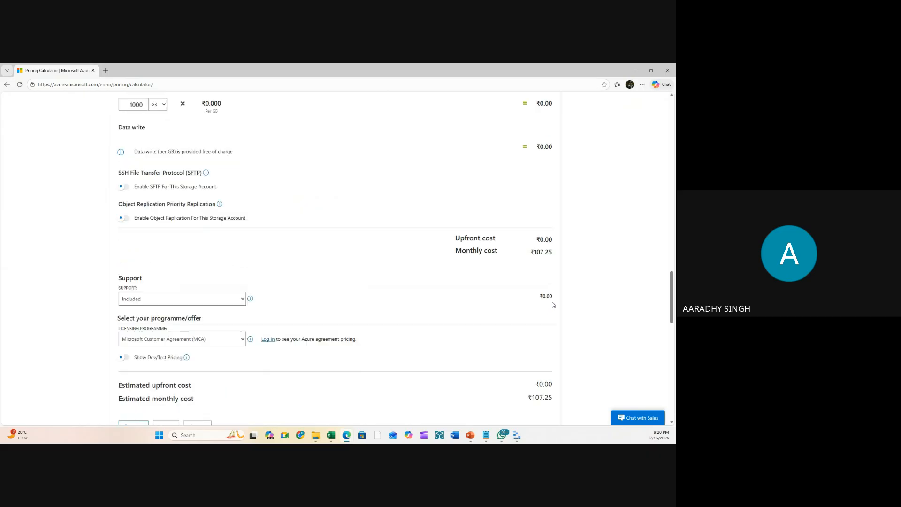
triple_click(539, 252)
scroll(477, 264, up, 8)
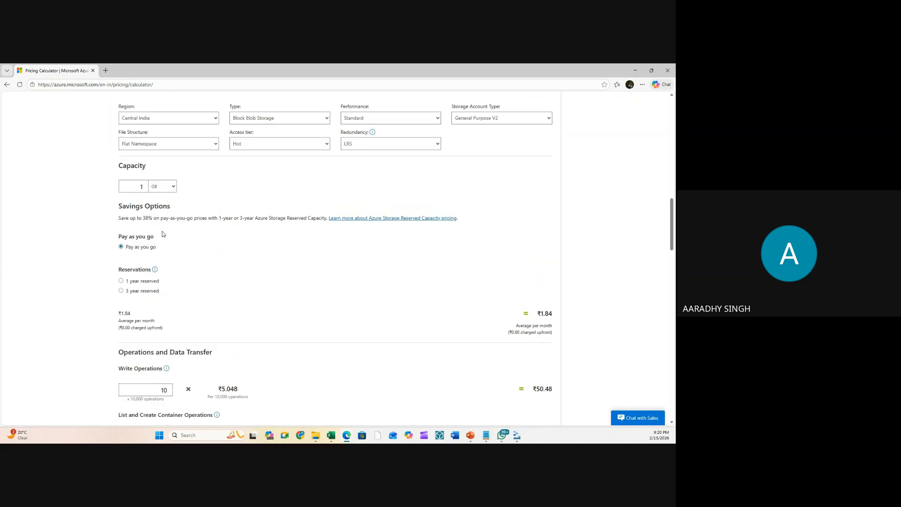
scroll(173, 239, down, 7)
scroll(188, 251, up, 3)
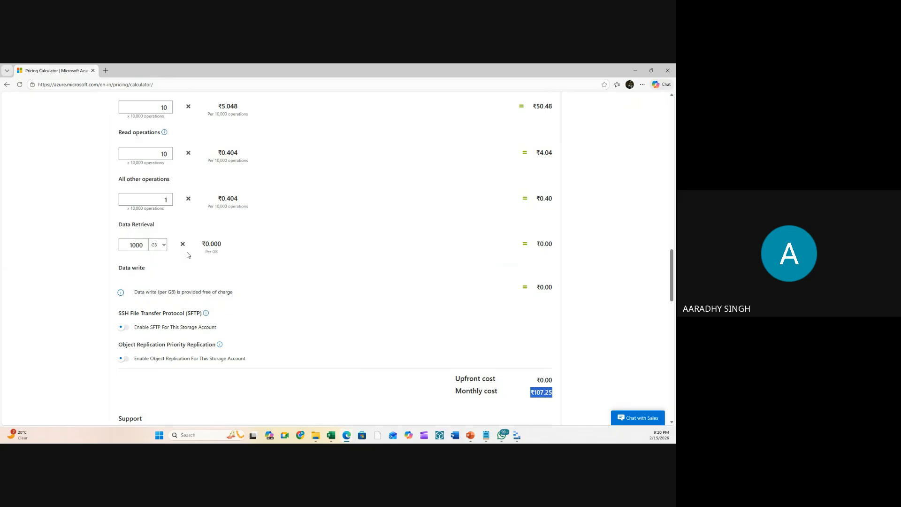
scroll(187, 255, up, 2)
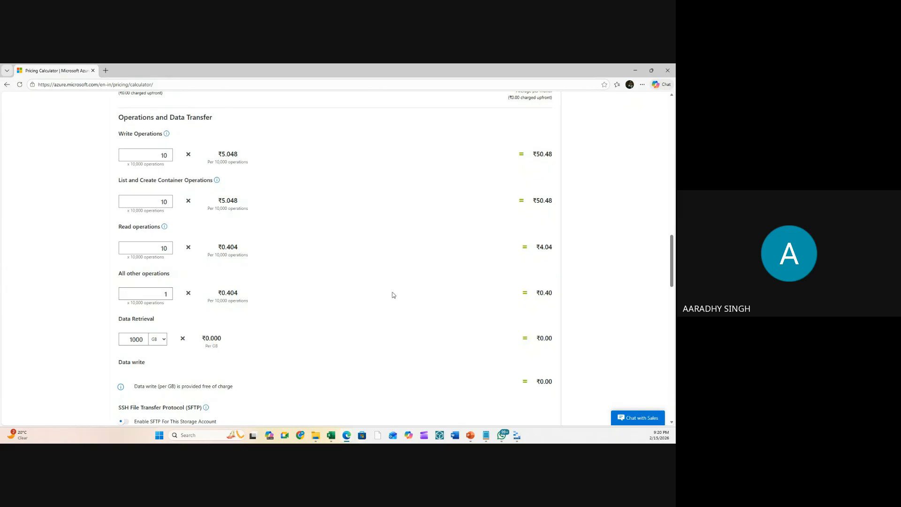
scroll(393, 295, down, 5)
double_click(543, 252)
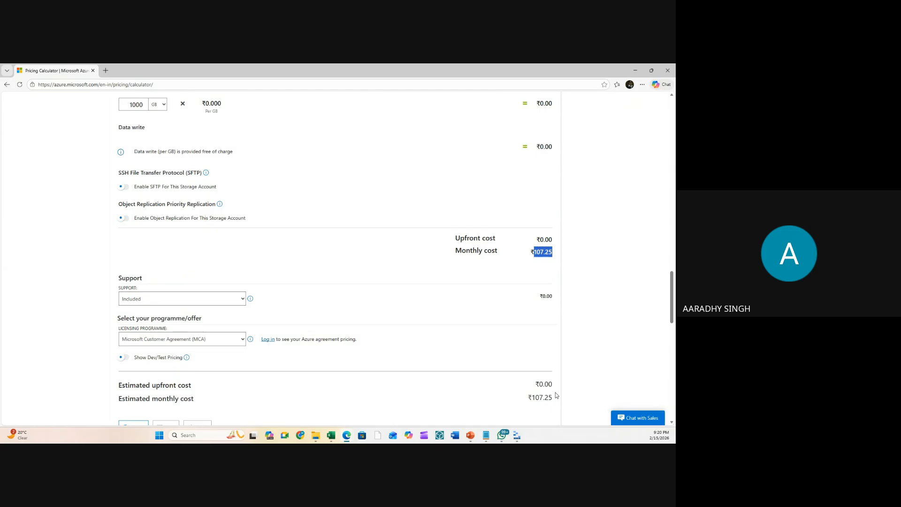
- Change the redundancy to GRS for the 1 GB Hot-tier storage account and highlight the total monthly cost
scroll(543, 337, up, 7)
scroll(541, 329, up, 10)
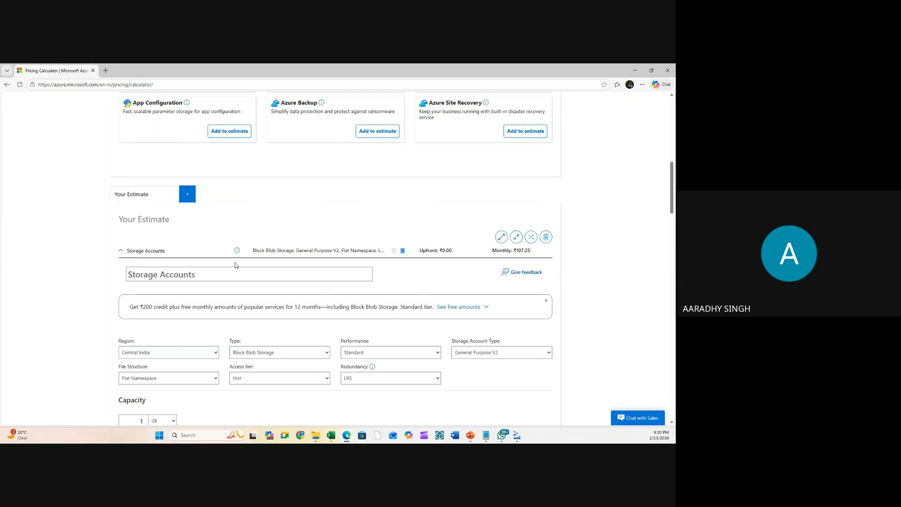
scroll(376, 226, up, 4)
scroll(375, 226, down, 4)
scroll(375, 226, down, 2)
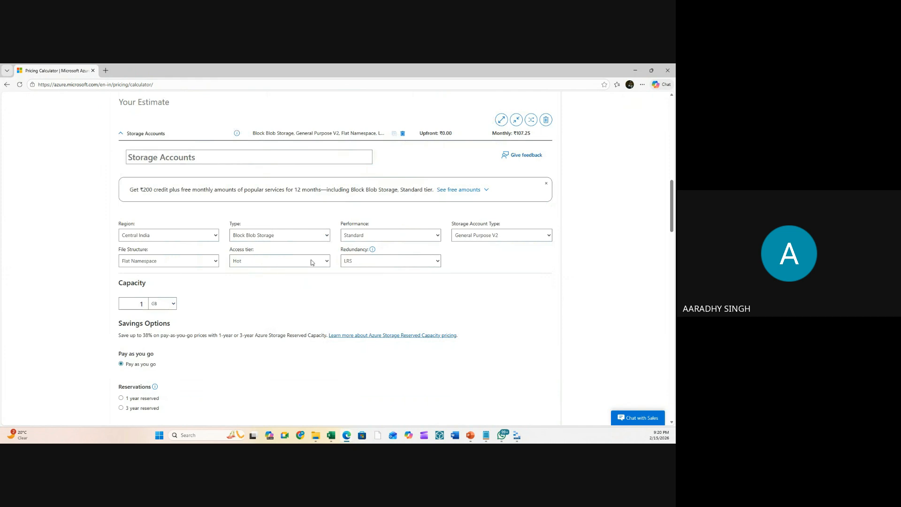
click(351, 263)
click(353, 293)
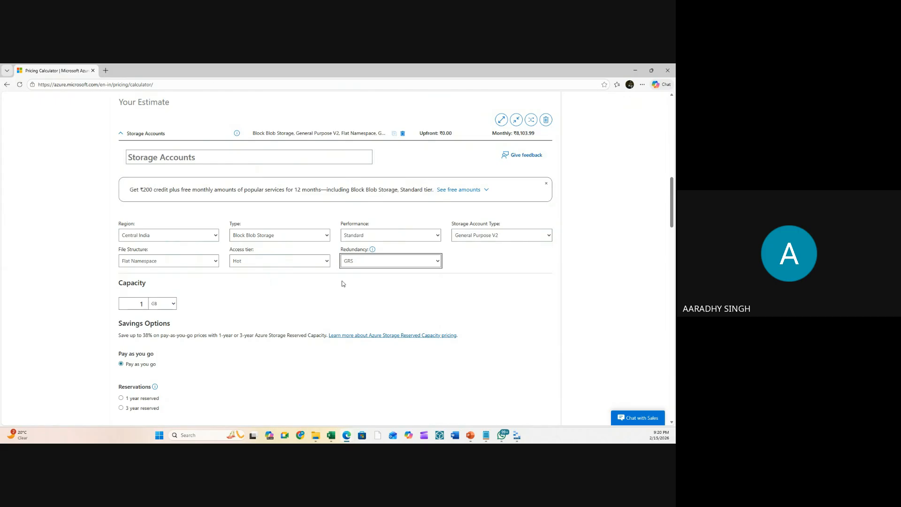
scroll(445, 290, down, 5)
scroll(446, 291, down, 10)
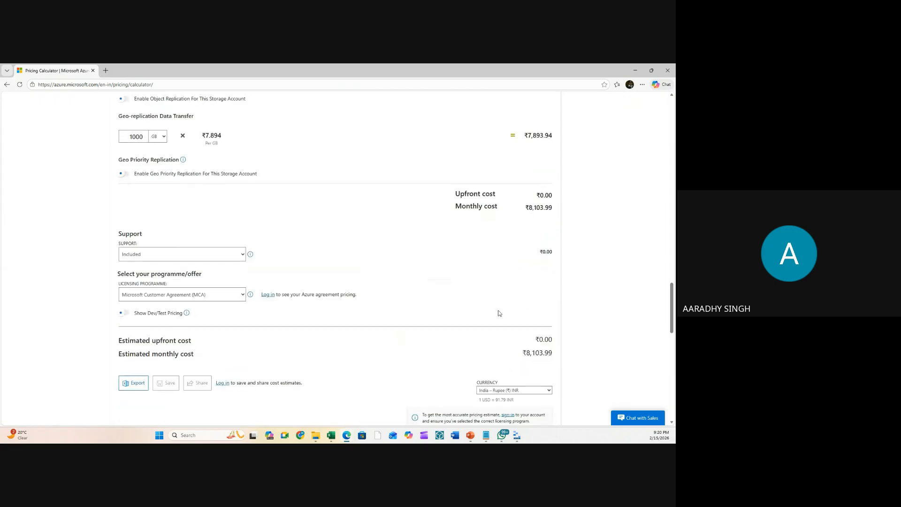
double_click(540, 208)
- Examine the GRS cost breakdown, including geo-replication data transfer, against the total monthly cost
scroll(581, 265, up, 3)
triple_click(540, 383)
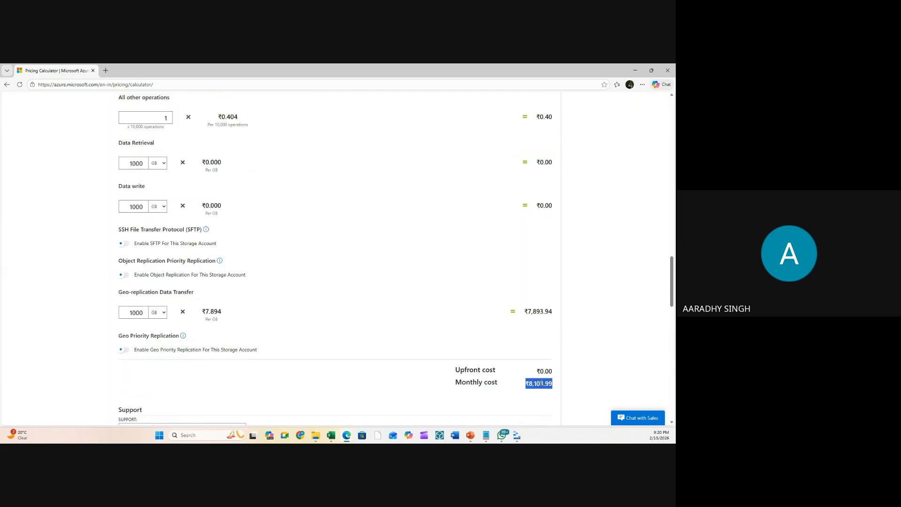
scroll(546, 374, up, 1)
scroll(546, 373, down, 3)
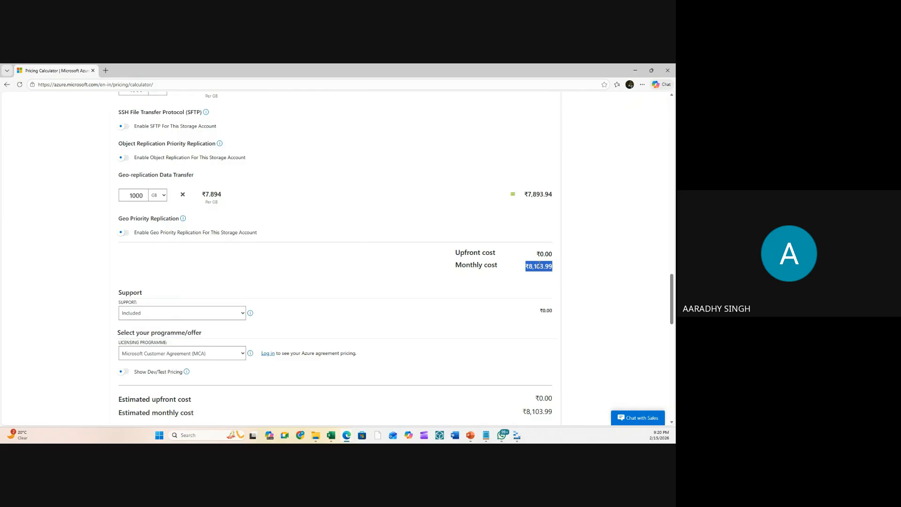
double_click(539, 266)
triple_click(535, 269)
scroll(539, 276, up, 10)
scroll(488, 287, down, 9)
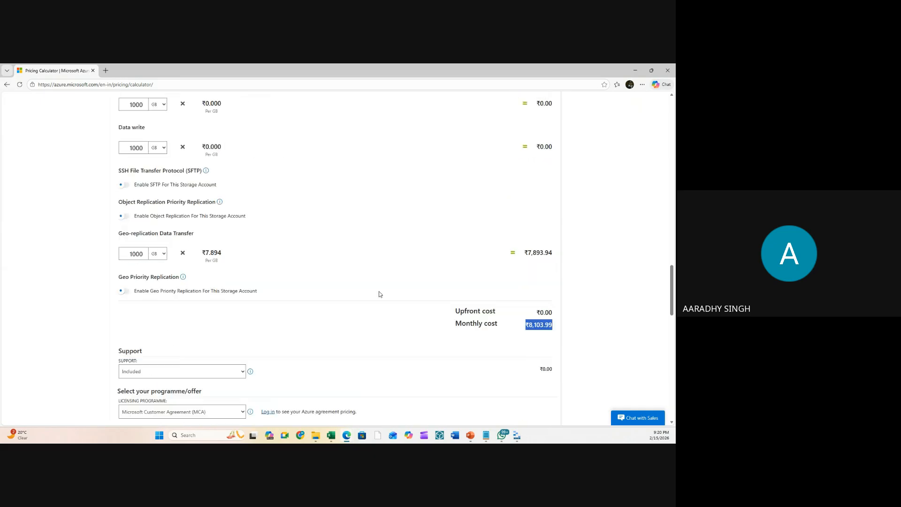
- Set both the data retrieval and data write amounts to 1 GB
scroll(378, 294, up, 4)
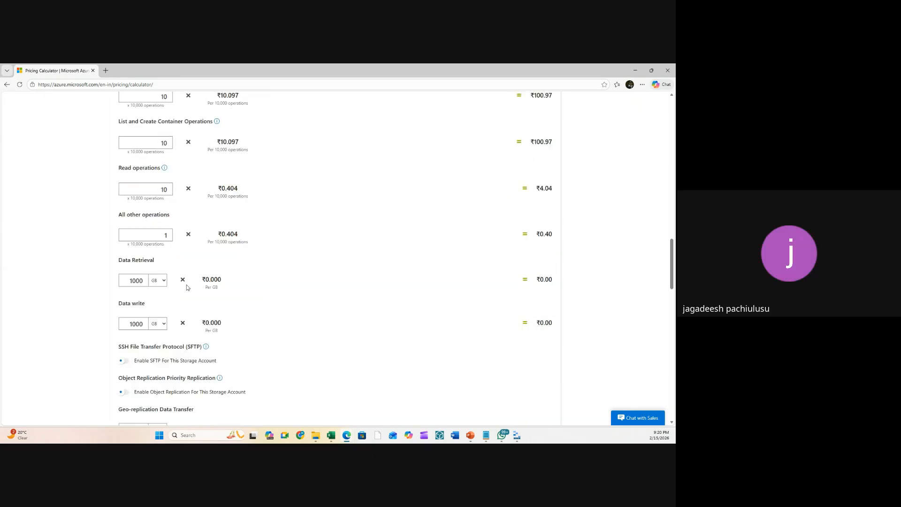
double_click(133, 281)
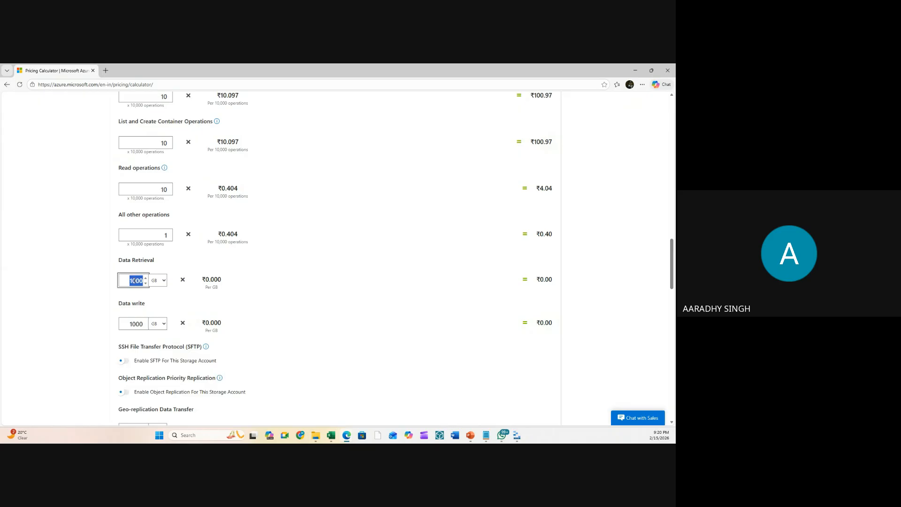
text(1)
double_click(136, 324)
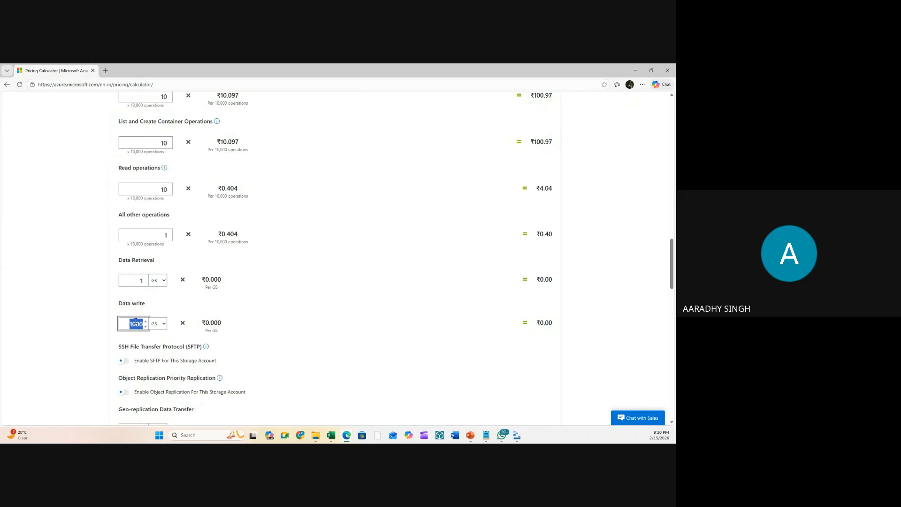
text(1)
click(258, 322)
- Set both the data retrieval and data write amounts to 100 GB
click(148, 281)
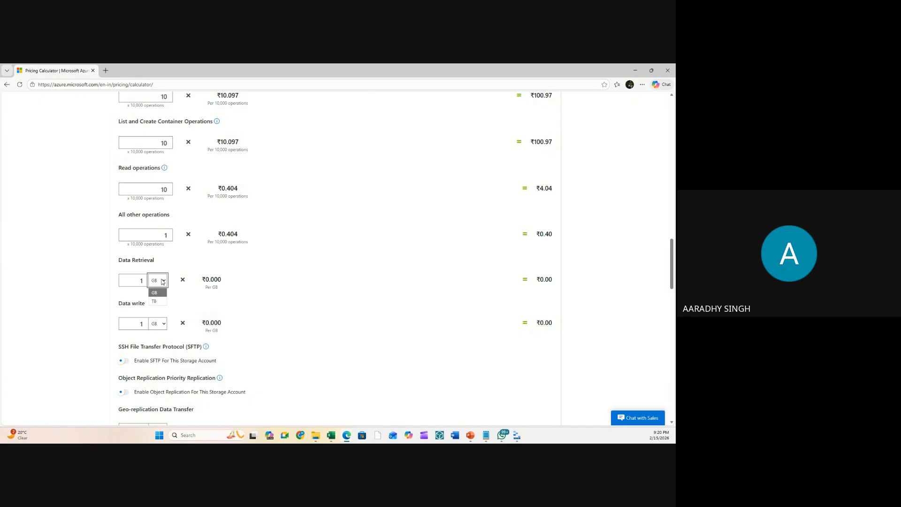
click(136, 282)
double_click(136, 283)
text(100)
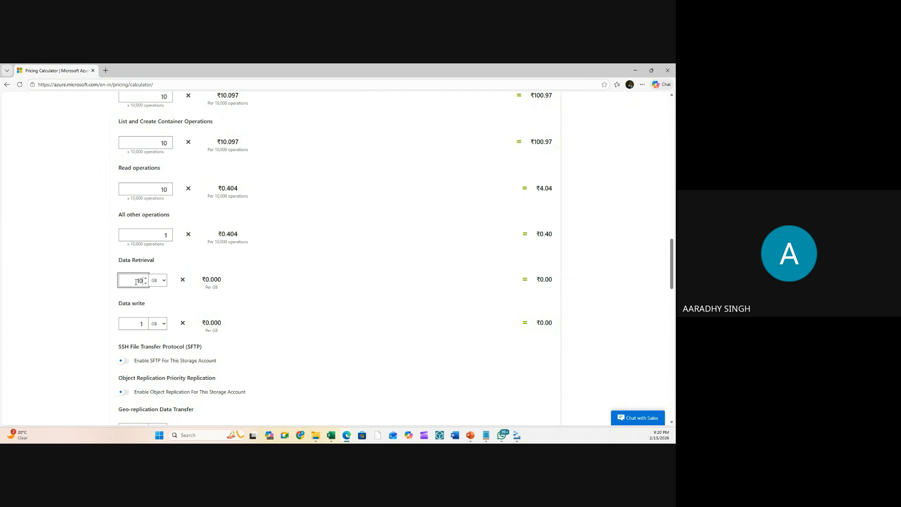
double_click(148, 322)
text(100)
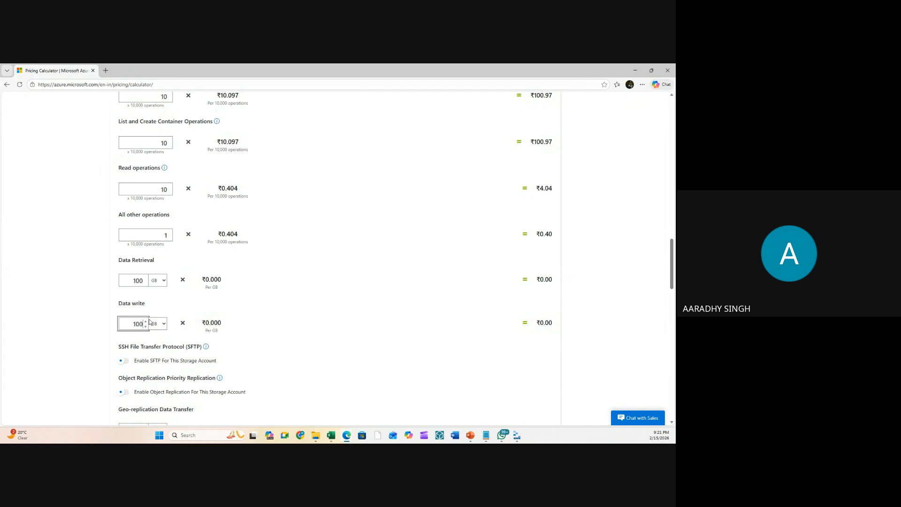
click(327, 349)
- Check the storage and operations charges and the overall estimated monthly cost
scroll(327, 350, up, 3)
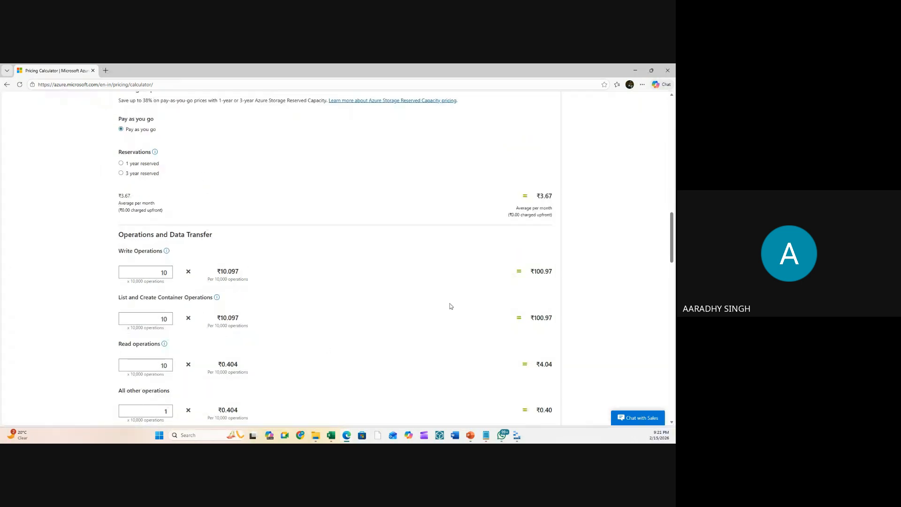
scroll(493, 306, down, 10)
scroll(501, 323, down, 1)
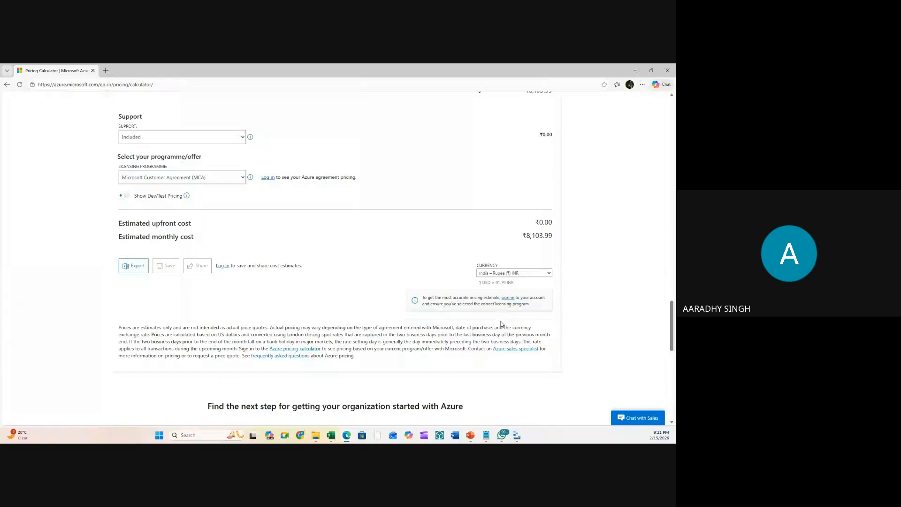
- Highlight the estimated monthly cost and return to the storage account settings at the start of the estimate
double_click(540, 236)
scroll(516, 263, up, 15)
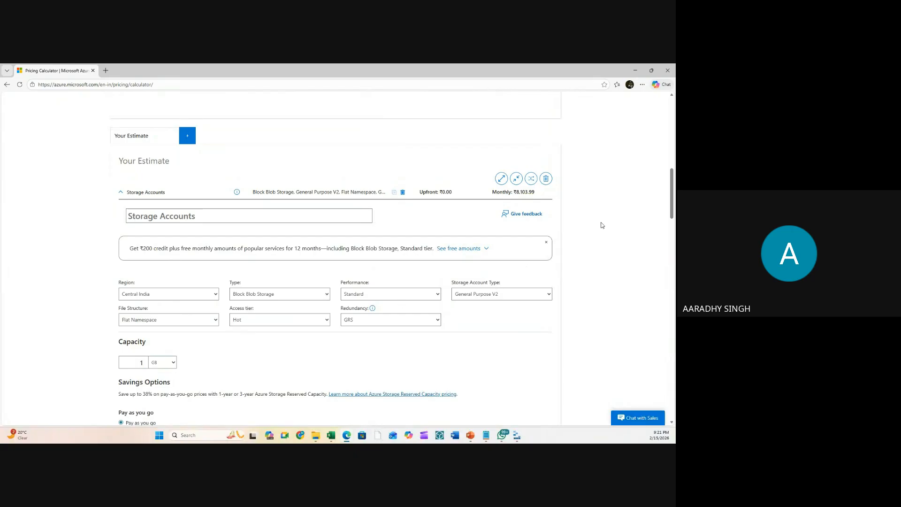
- Switch to the Blob note in Notepad, maximize it, and add the lines Storage, CPU and Memory below Disk Storage
mouse_move(491, 435)
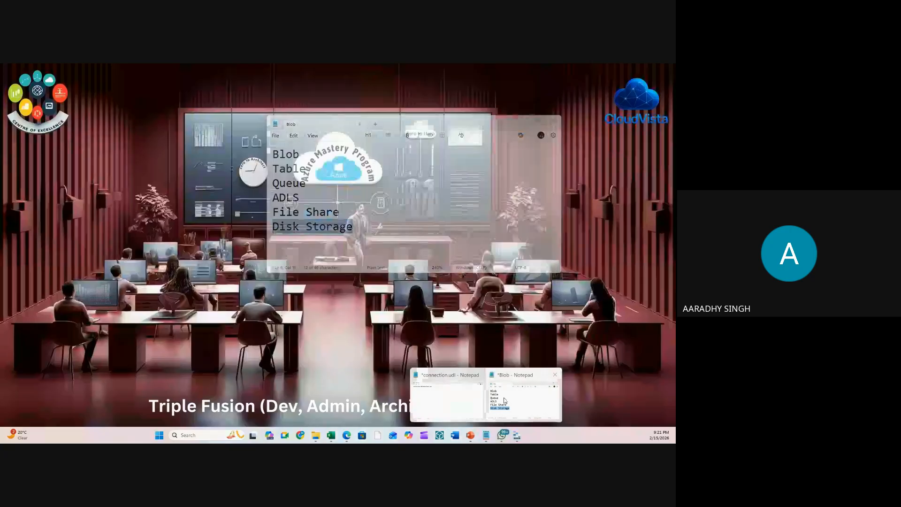
click(515, 397)
click(428, 232)
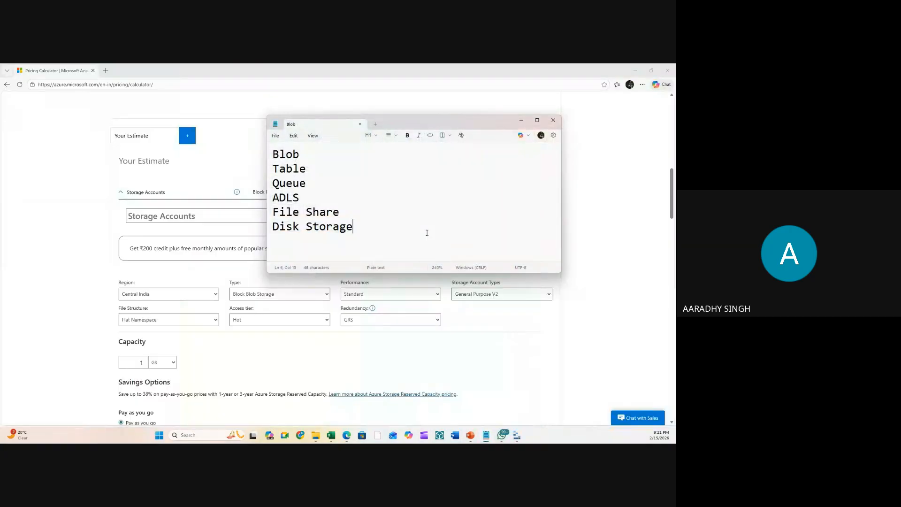
key(Return)
key(Return)
text(Sto)
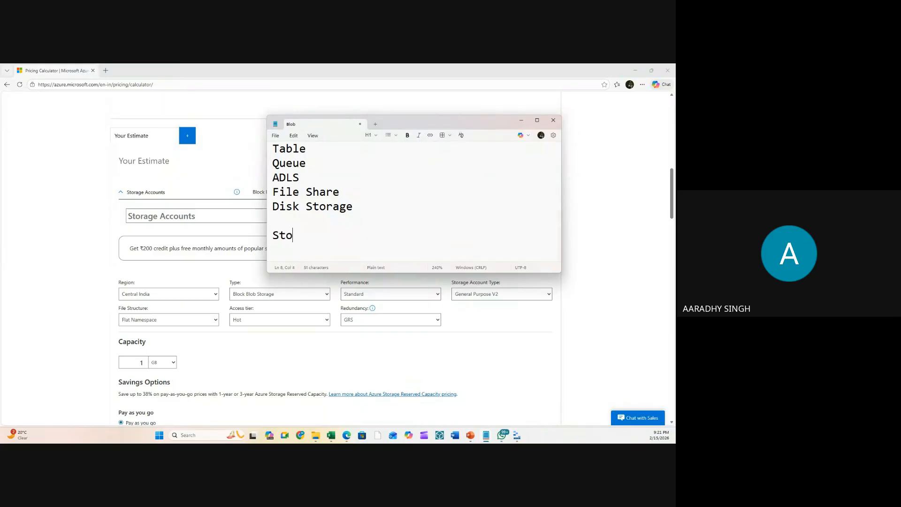
text(rage C)
drag(494, 122, 491, 122)
double_click(491, 122)
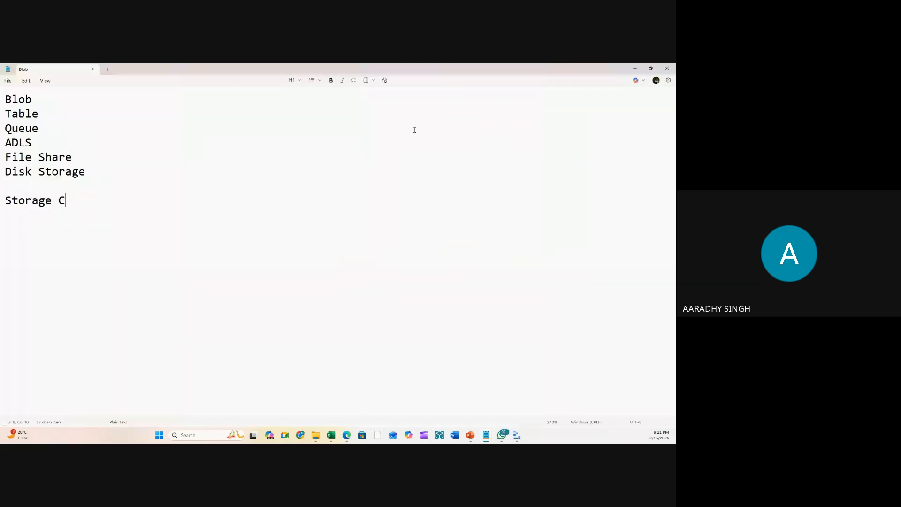
key(BackSpace)
key(BackSpace)
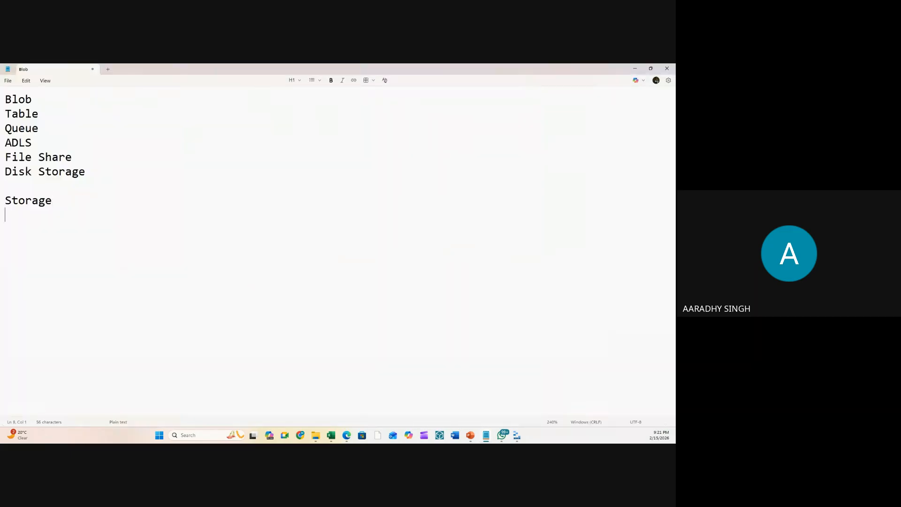
text(CP)
text(U )
text(Memory)
- Insert two blank lines above Storage, highlight the Storage, CPU and Memory block, and minimize the note
click(25, 191)
key(Return)
key(Return)
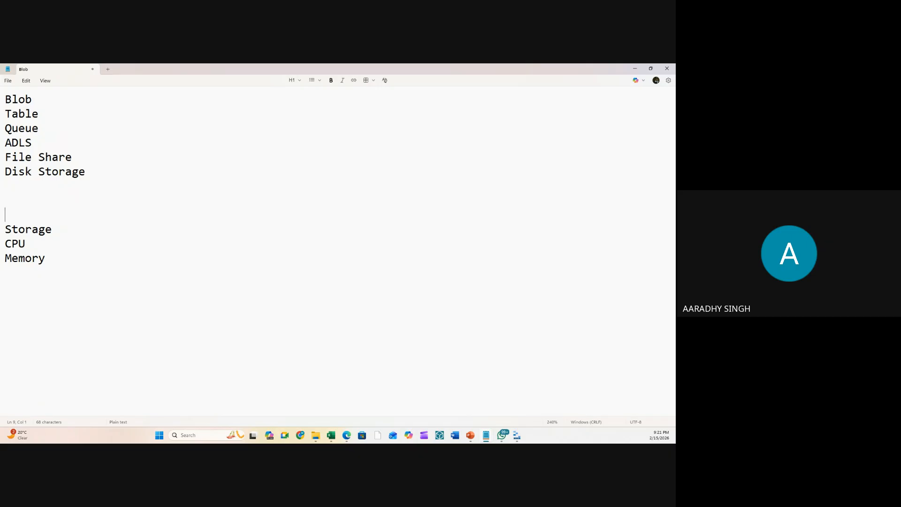
shift+click(67, 309)
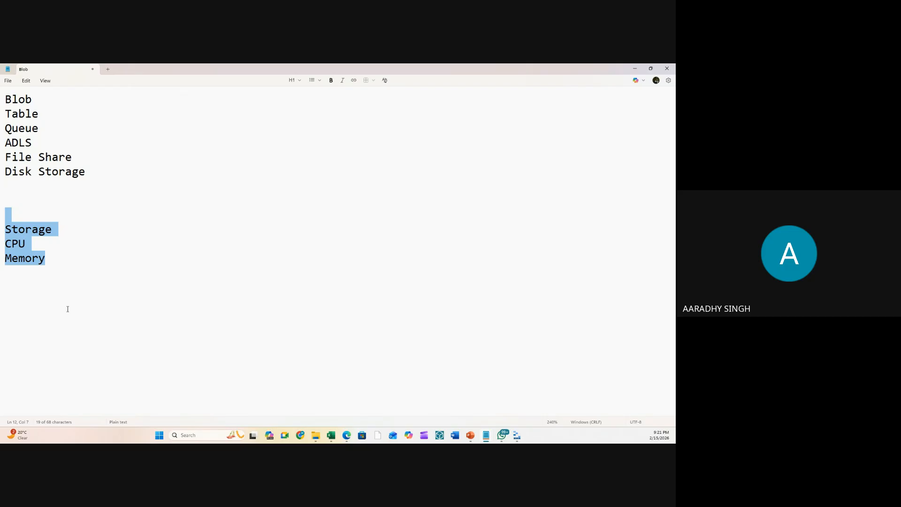
click(634, 68)
- Open google.com in a new browser tab and search for "azure storage account microsoft"
click(107, 70)
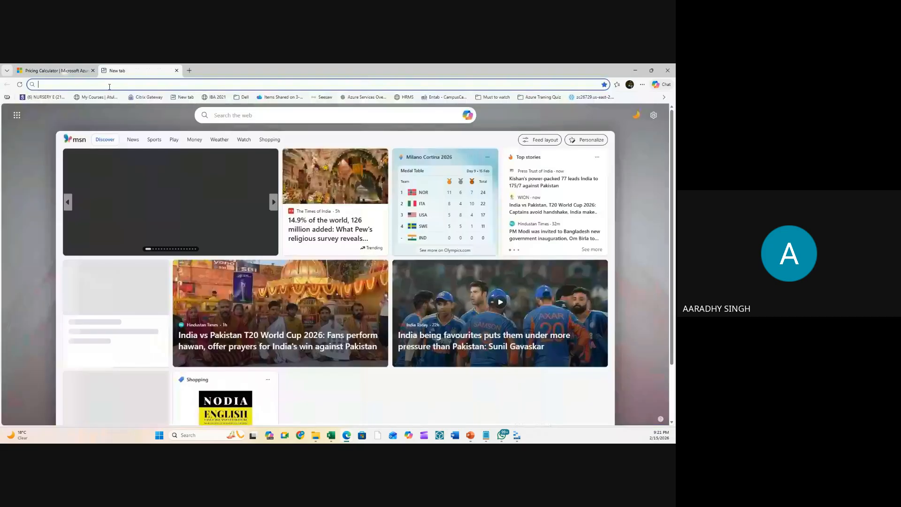
text(google.com)
key(Return)
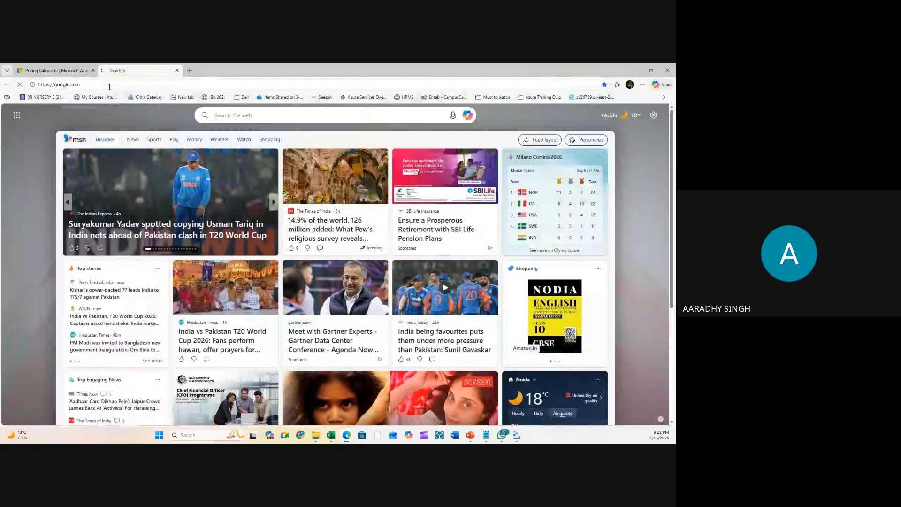
text(az)
text(tor)
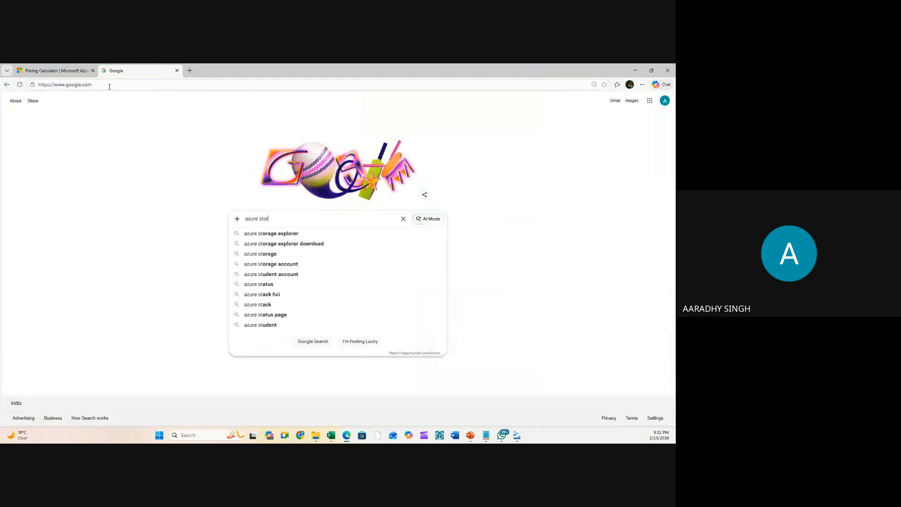
text(age account microsoft learn)
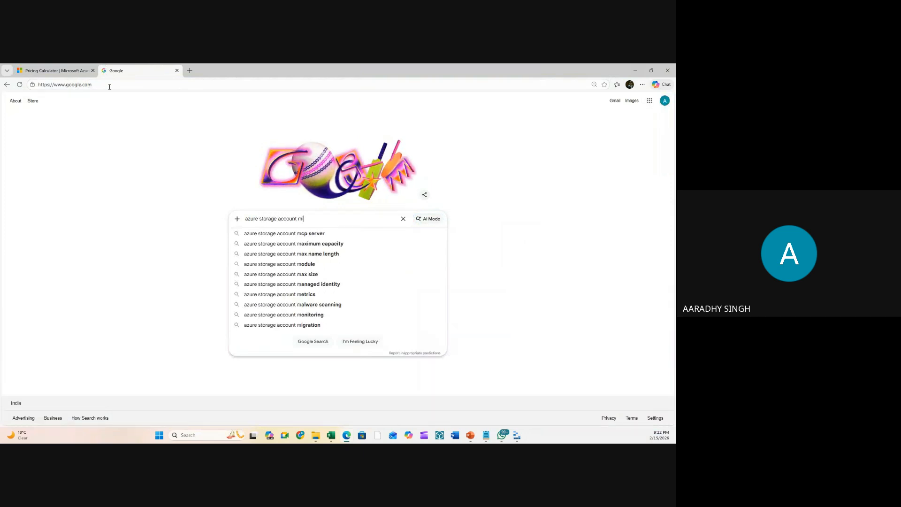
key(BackSpace)
key(BackSpace)
key(BackSpace)
key(BackSpace)
key(BackSpace)
key(BackSpace)
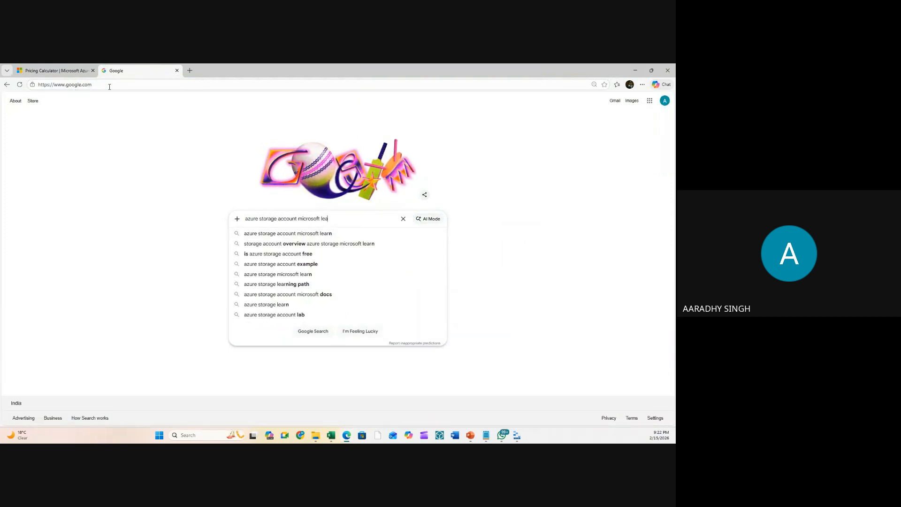
key(Return)
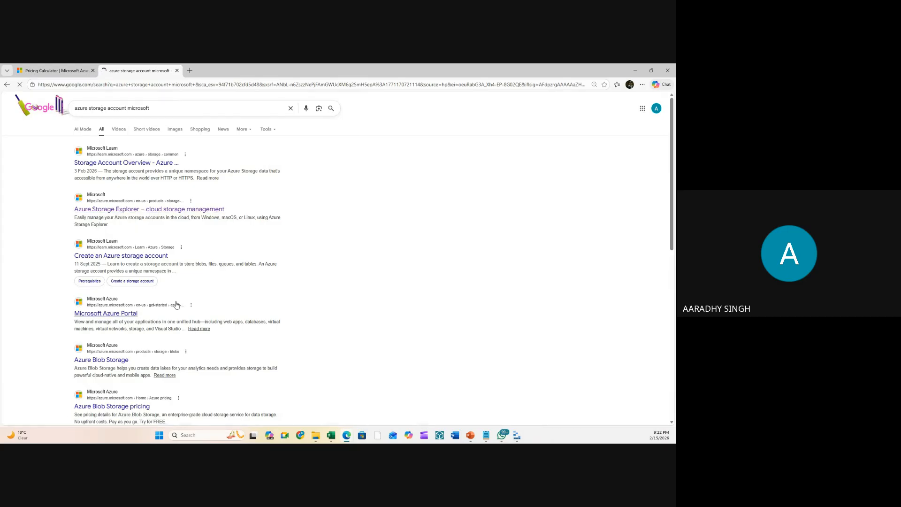
- Skim the Azure Storage Explorer product page from the search results and return to the results
click(195, 209)
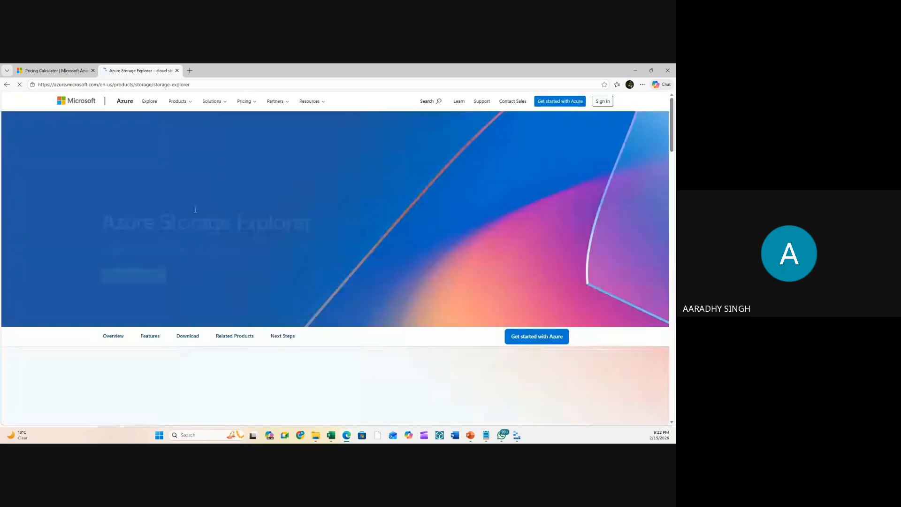
scroll(137, 371, down, 5)
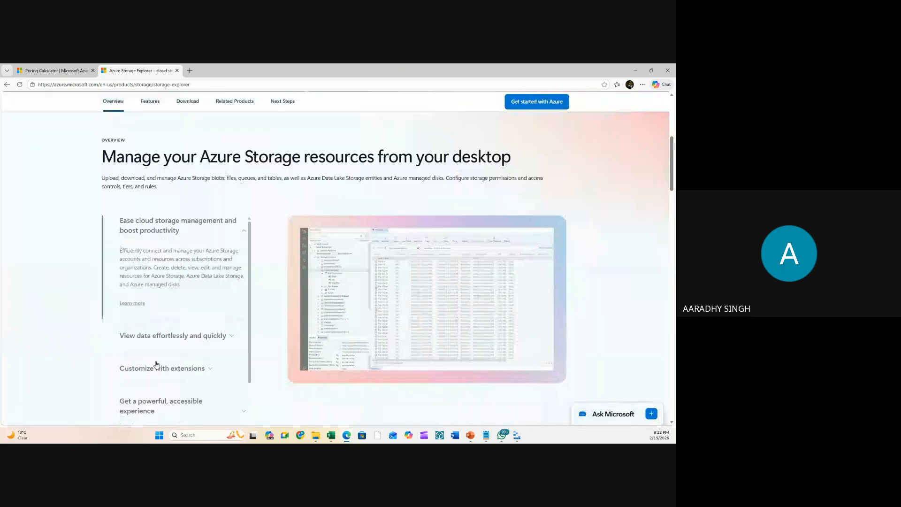
scroll(157, 366, down, 3)
scroll(176, 373, up, 3)
scroll(57, 198, up, 5)
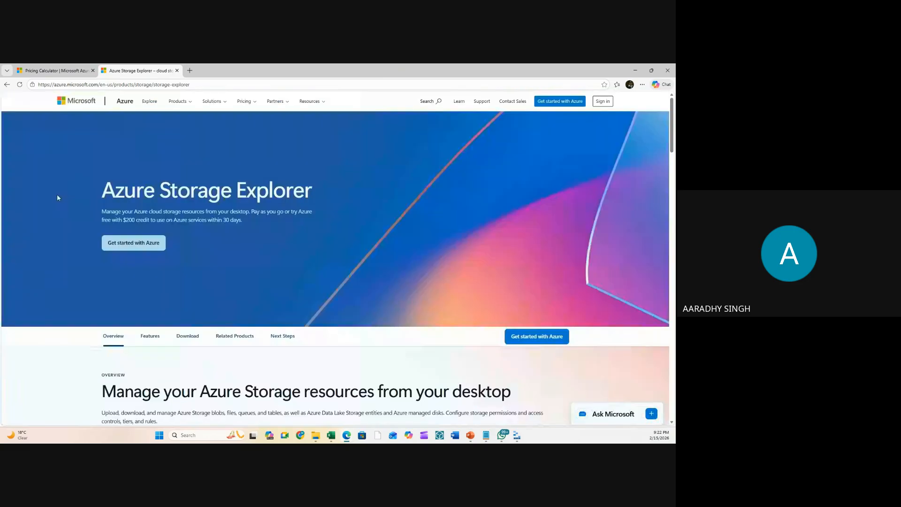
click(6, 84)
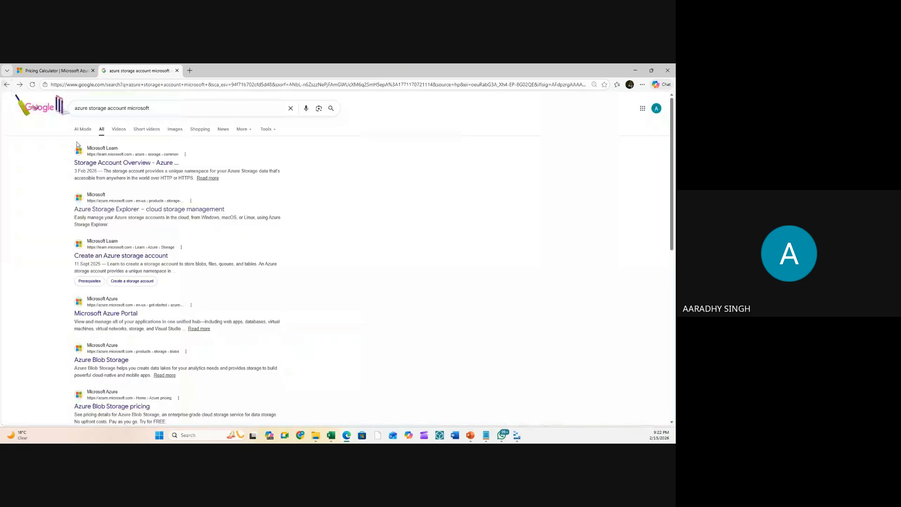
- Open Microsoft Learn's Storage Account Overview article and get the Azure Blob Storage documentation as a PDF
click(134, 163)
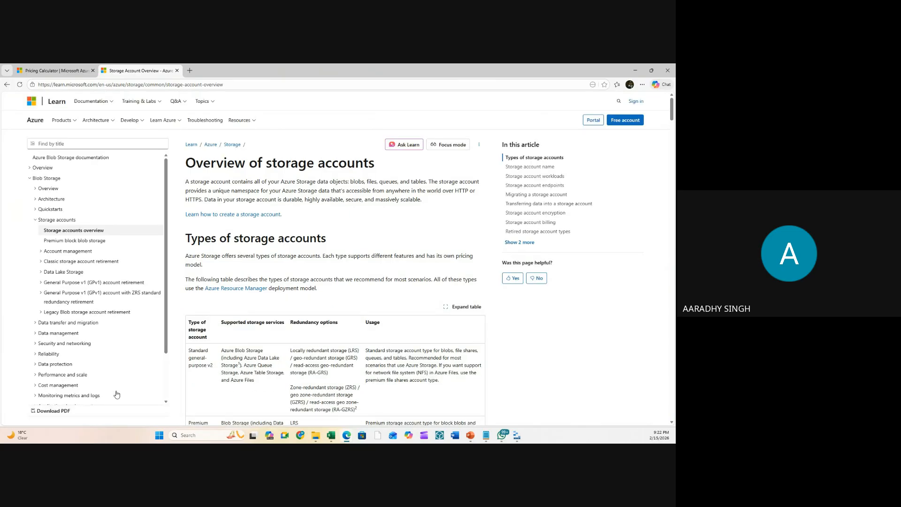
click(54, 414)
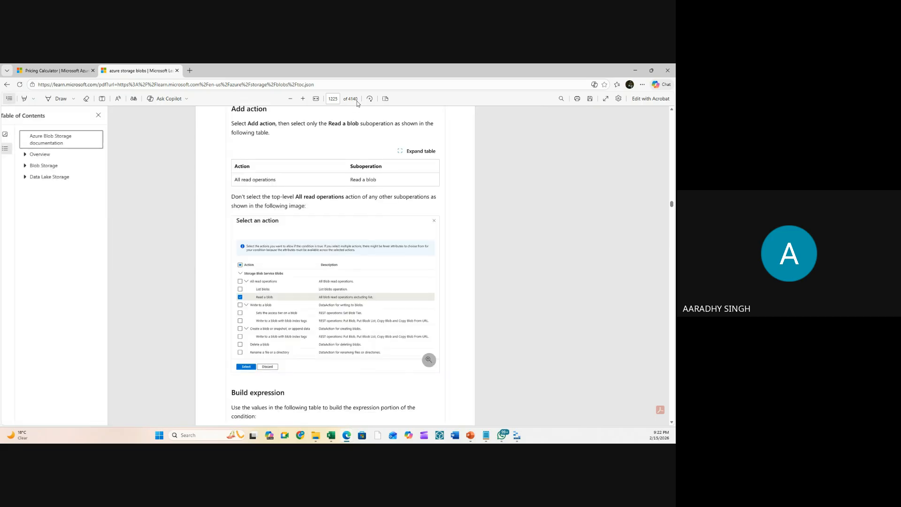
- Examine the PDF's sections on role assignment conditions, including the tutorial steps on blob index tags and assigning a blob data role
scroll(383, 234, down, 6)
scroll(383, 235, down, 20)
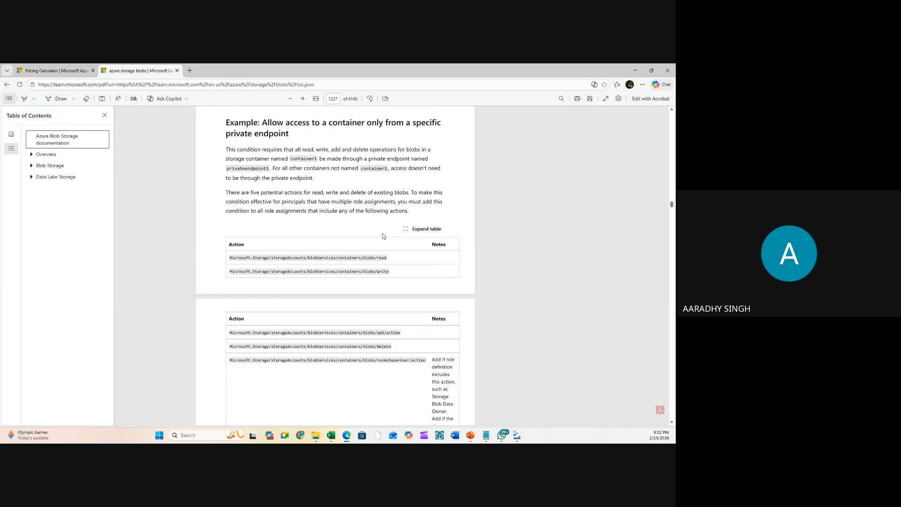
scroll(383, 236, down, 20)
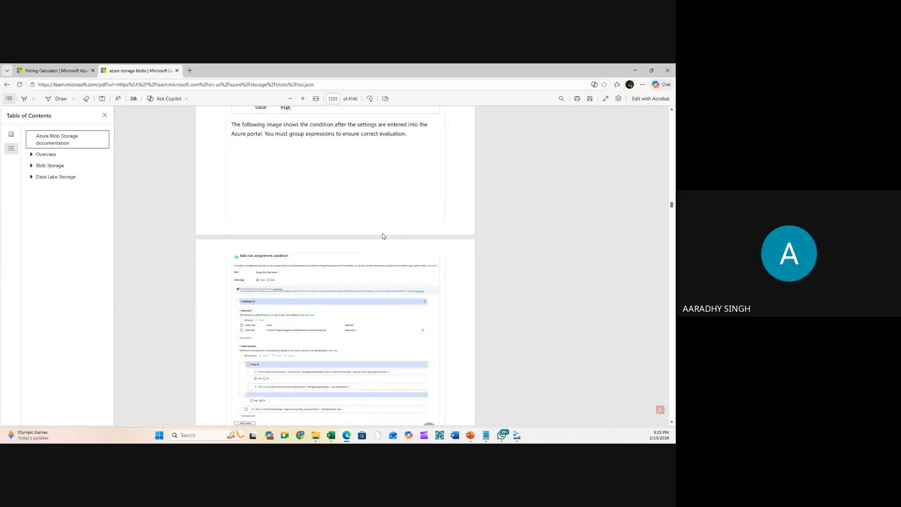
scroll(384, 240, down, 5)
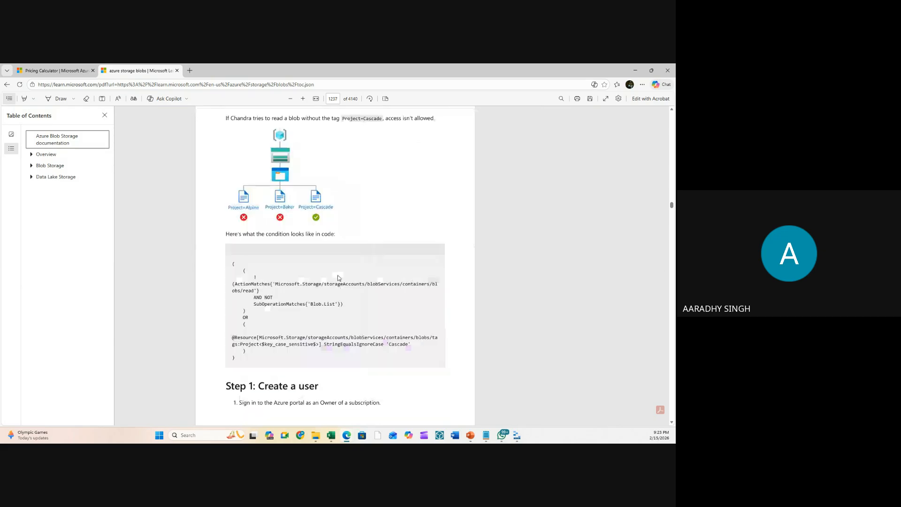
drag(254, 284, 272, 298)
click(327, 308)
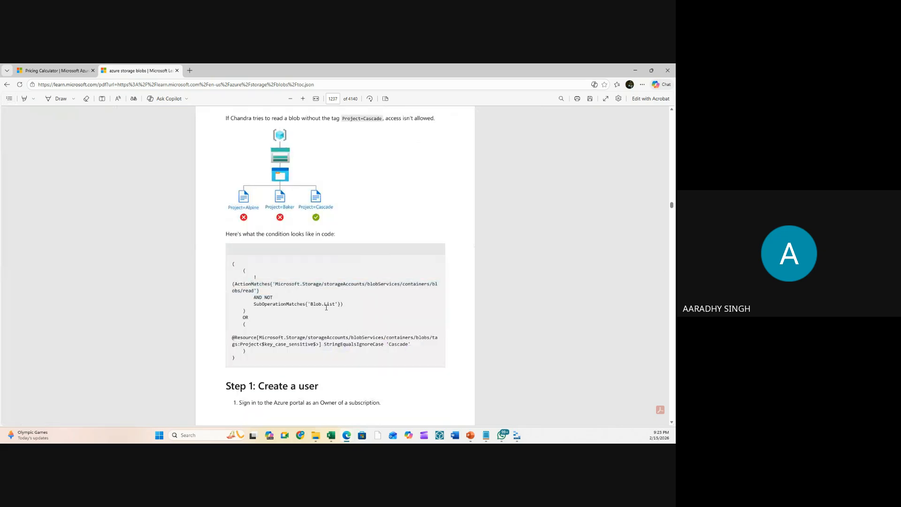
scroll(319, 299, down, 7)
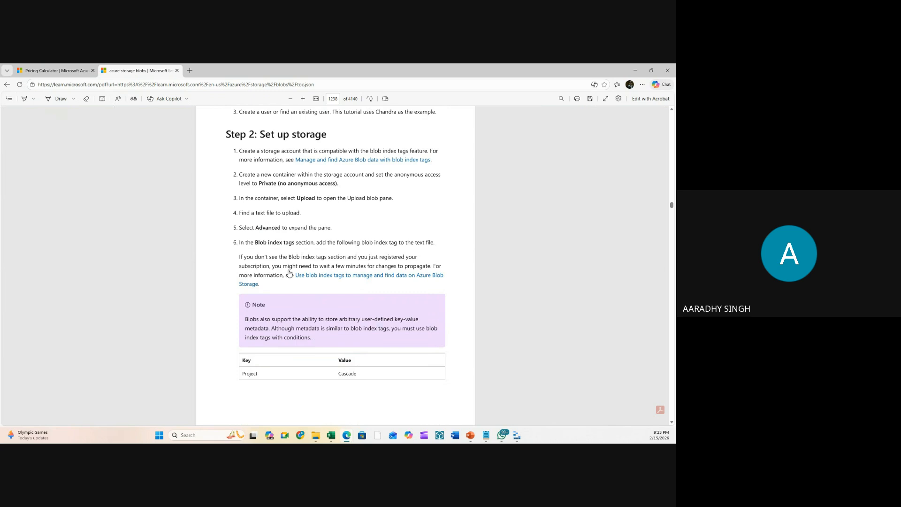
scroll(290, 274, down, 15)
scroll(310, 289, up, 5)
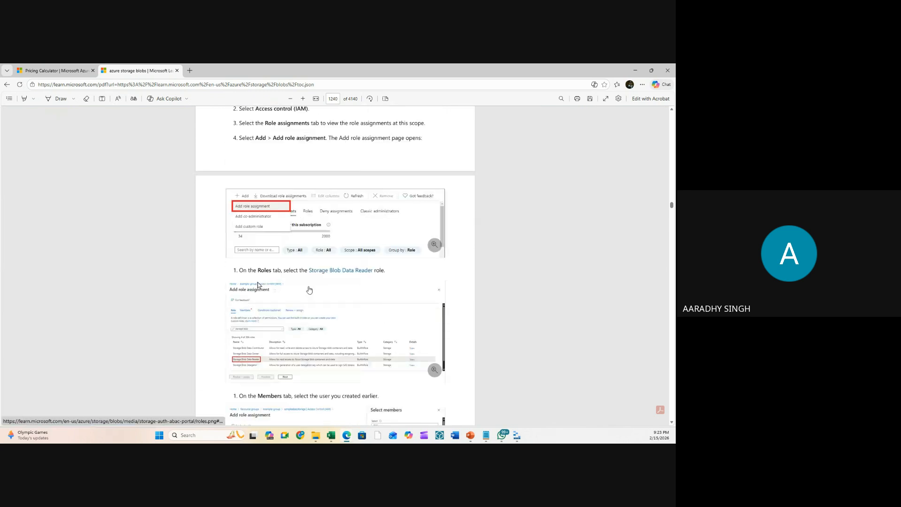
scroll(309, 289, up, 5)
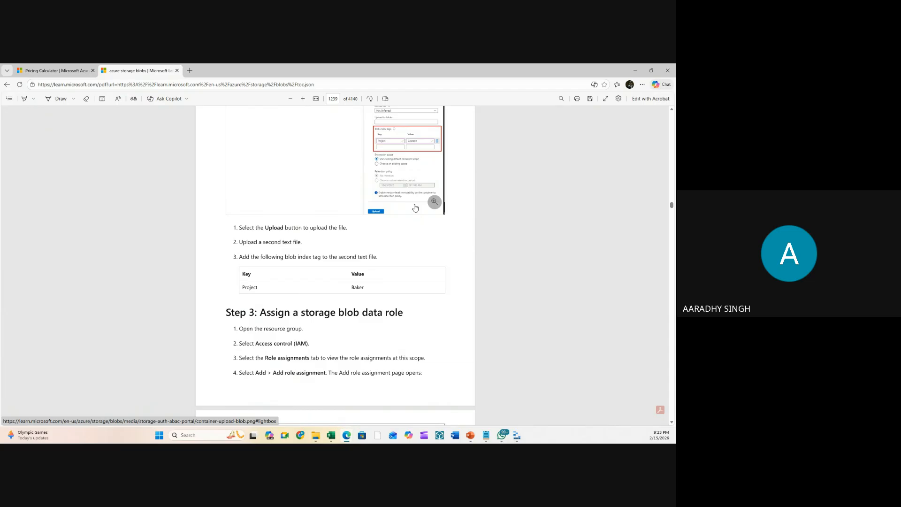
scroll(506, 212, up, 15)
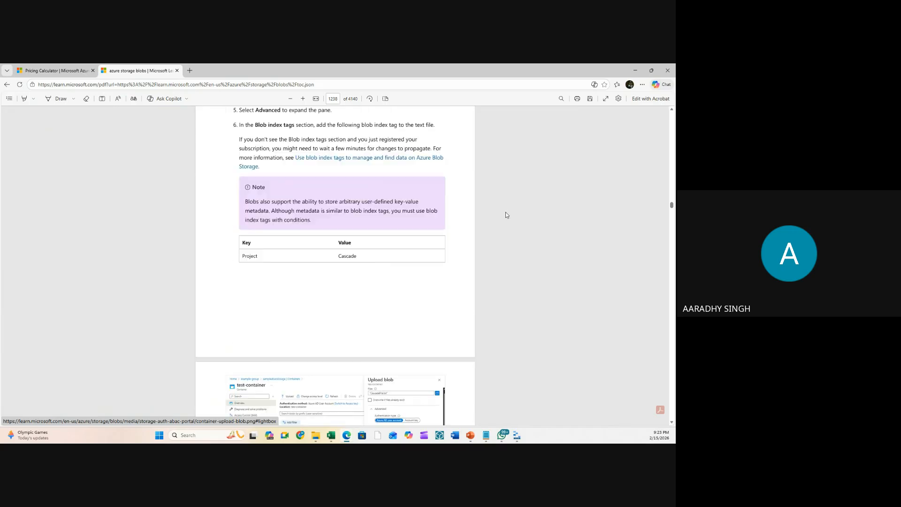
- Skim the API and client library reference pages further into the PDF, and close it to return to the slide presentation
drag(671, 204, 672, 328)
scroll(494, 282, down, 20)
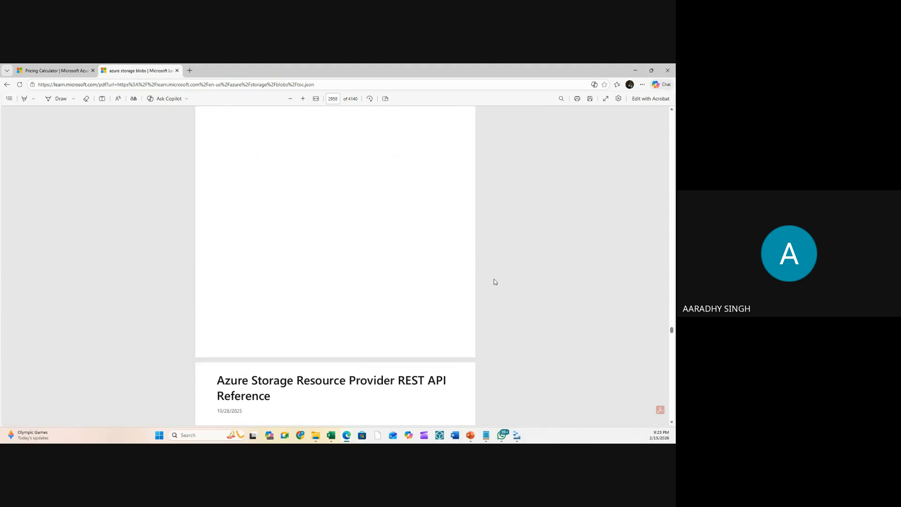
scroll(490, 280, down, 20)
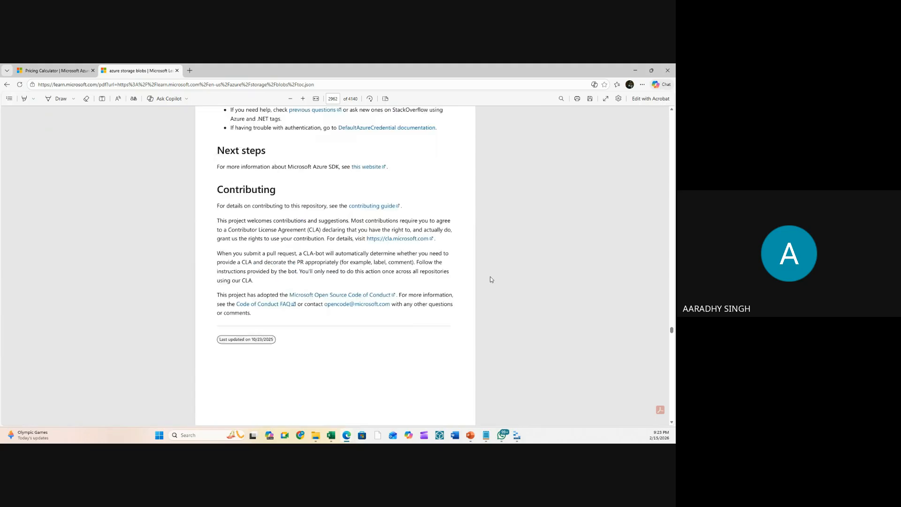
scroll(474, 305, down, 10)
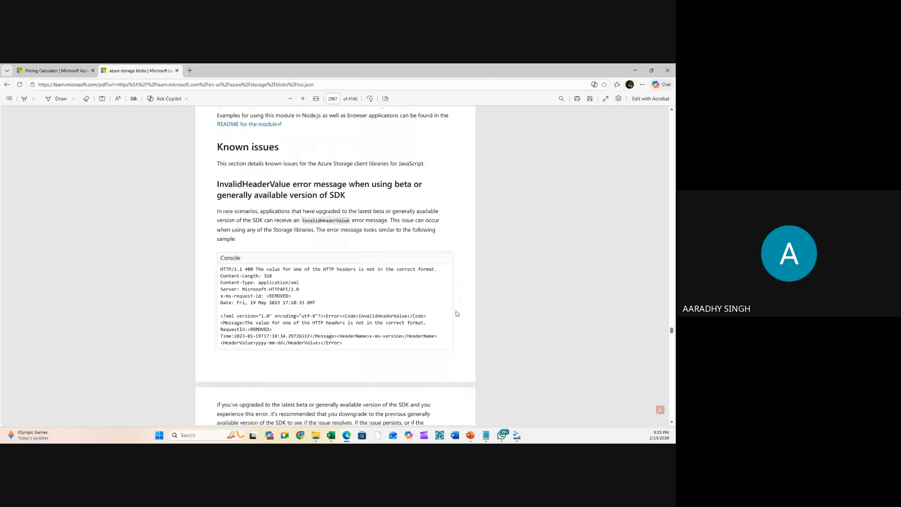
scroll(458, 313, down, 15)
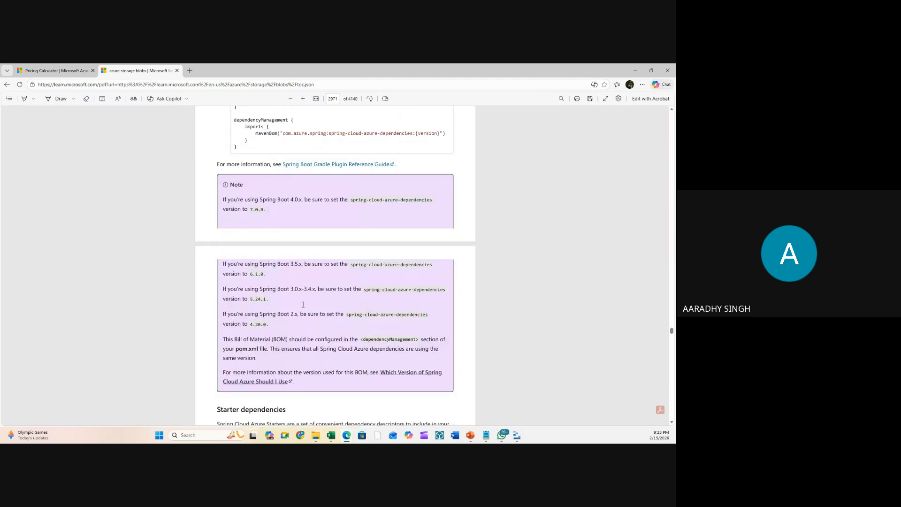
scroll(260, 203, up, 3)
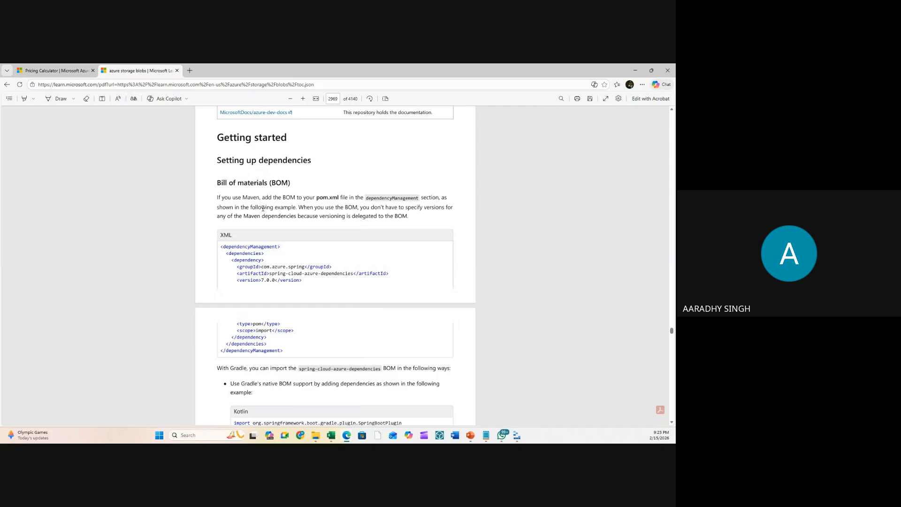
scroll(263, 209, down, 5)
click(177, 71)
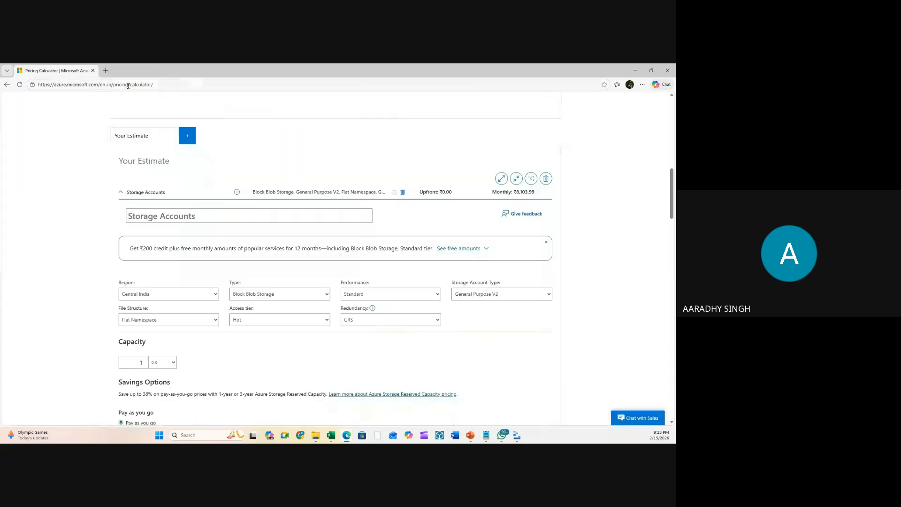
click(635, 70)
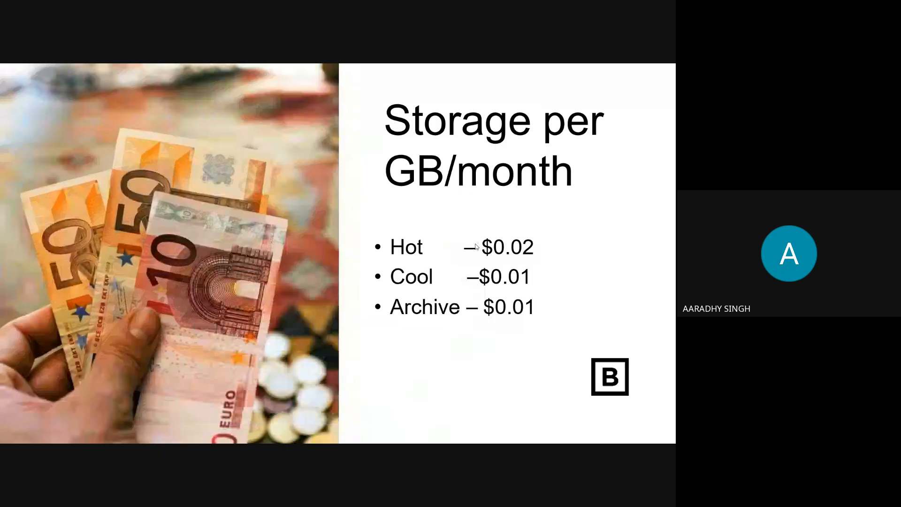